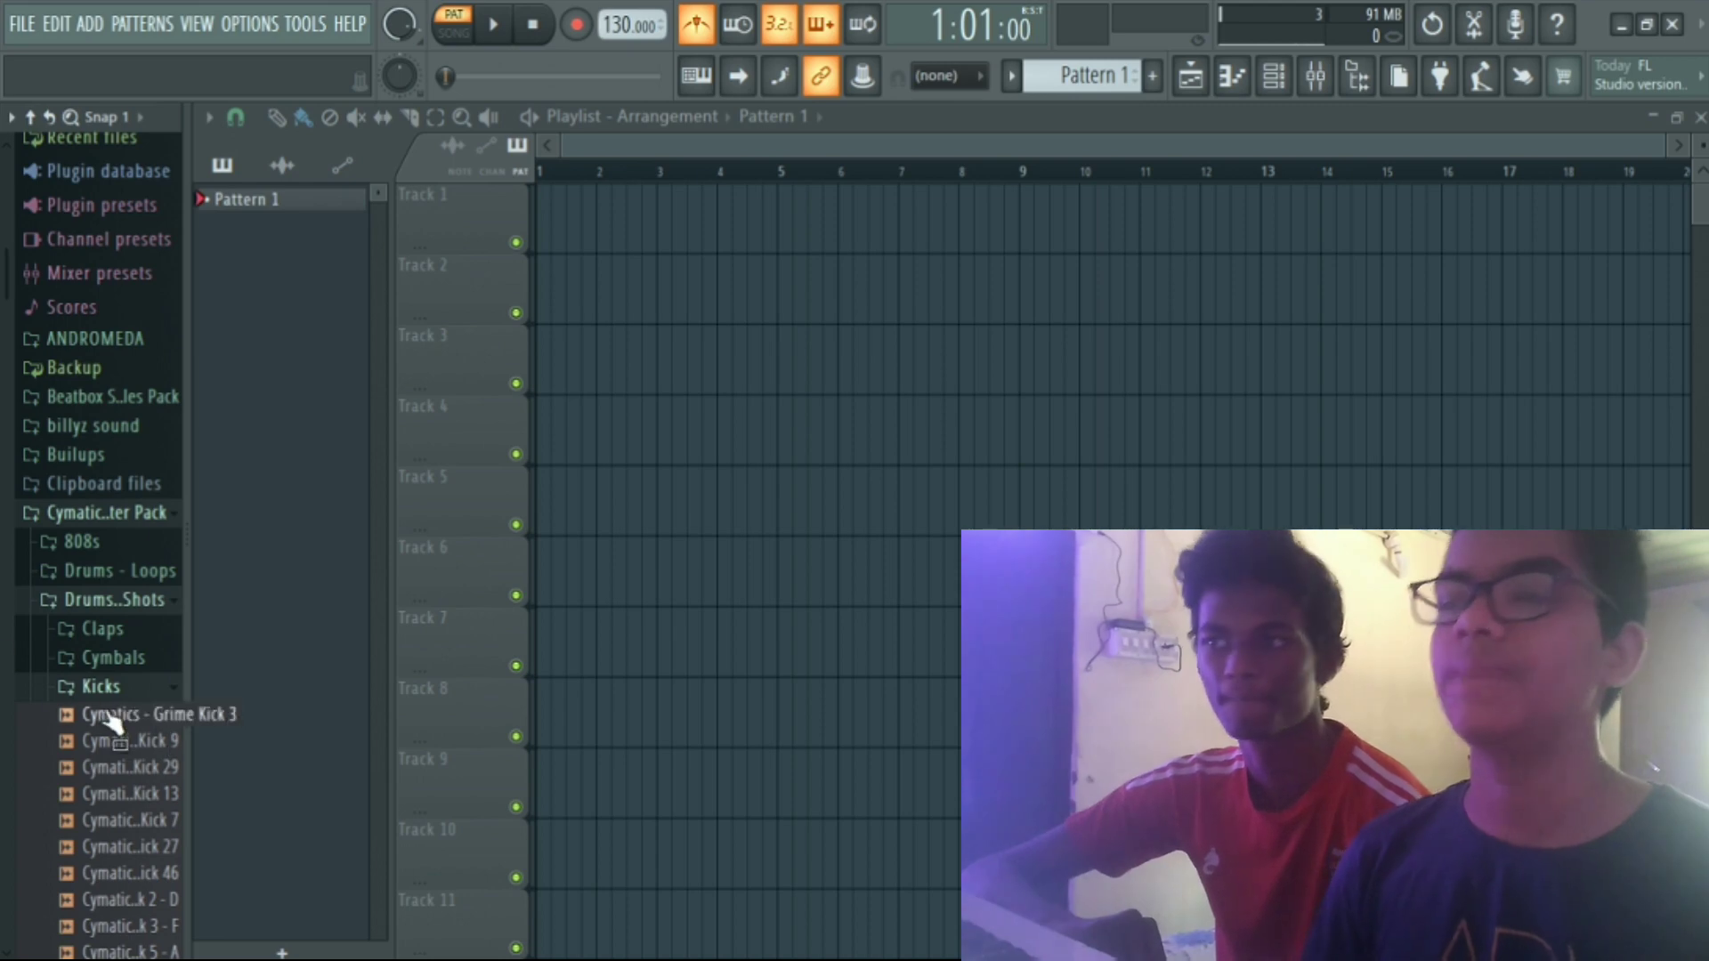
Open the channel rack and load the Cymatics Kick 9 sample onto the Kick channel.
key("F6")
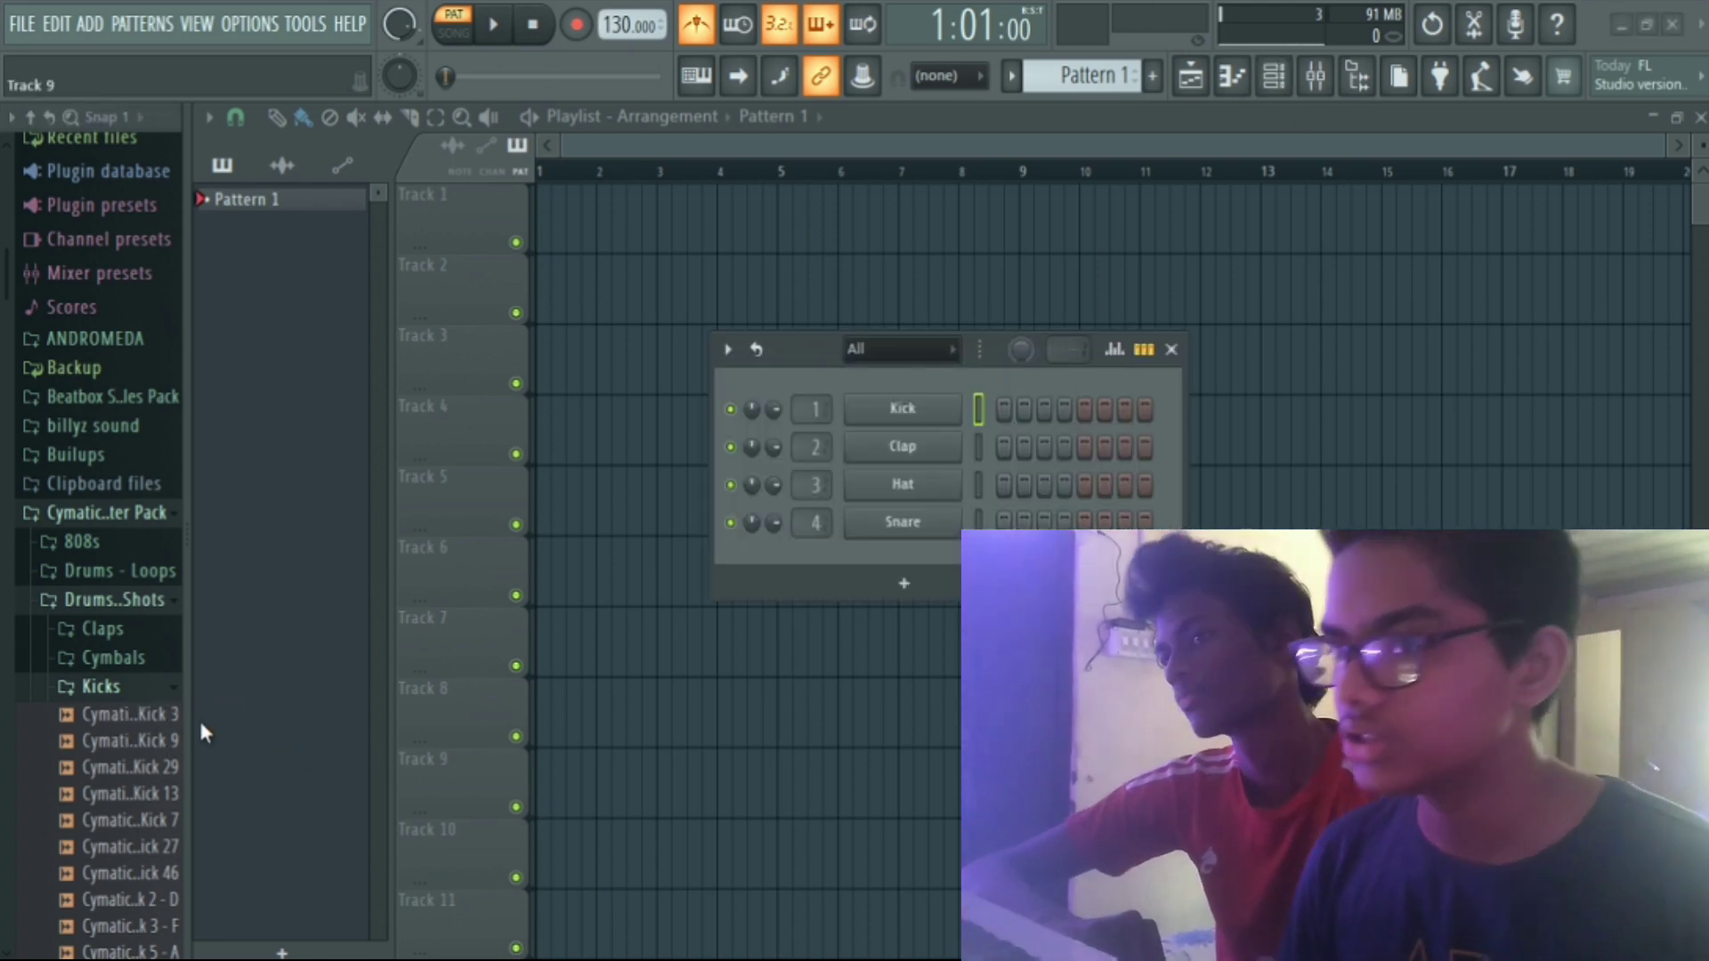
left_click(141, 745)
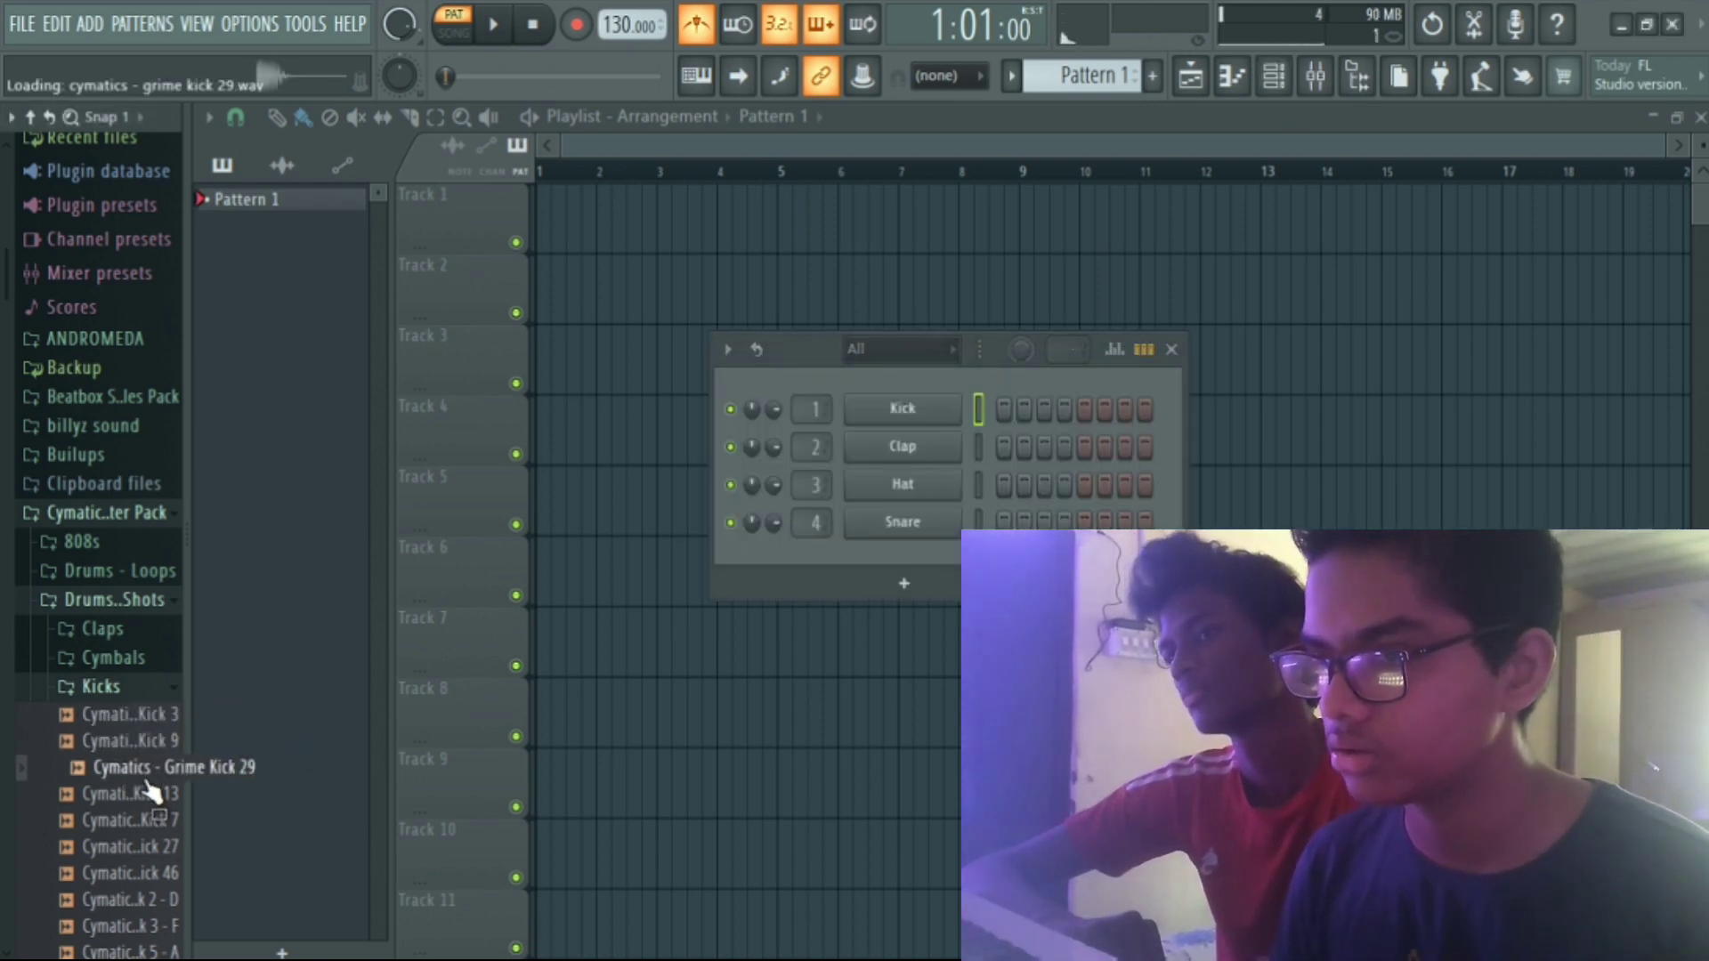
left_click_drag(133, 743, 898, 410)
Load the Clap 1 sample from the Cymatics Claps folder onto the Clap channel.
left_click(134, 686)
left_click(168, 641)
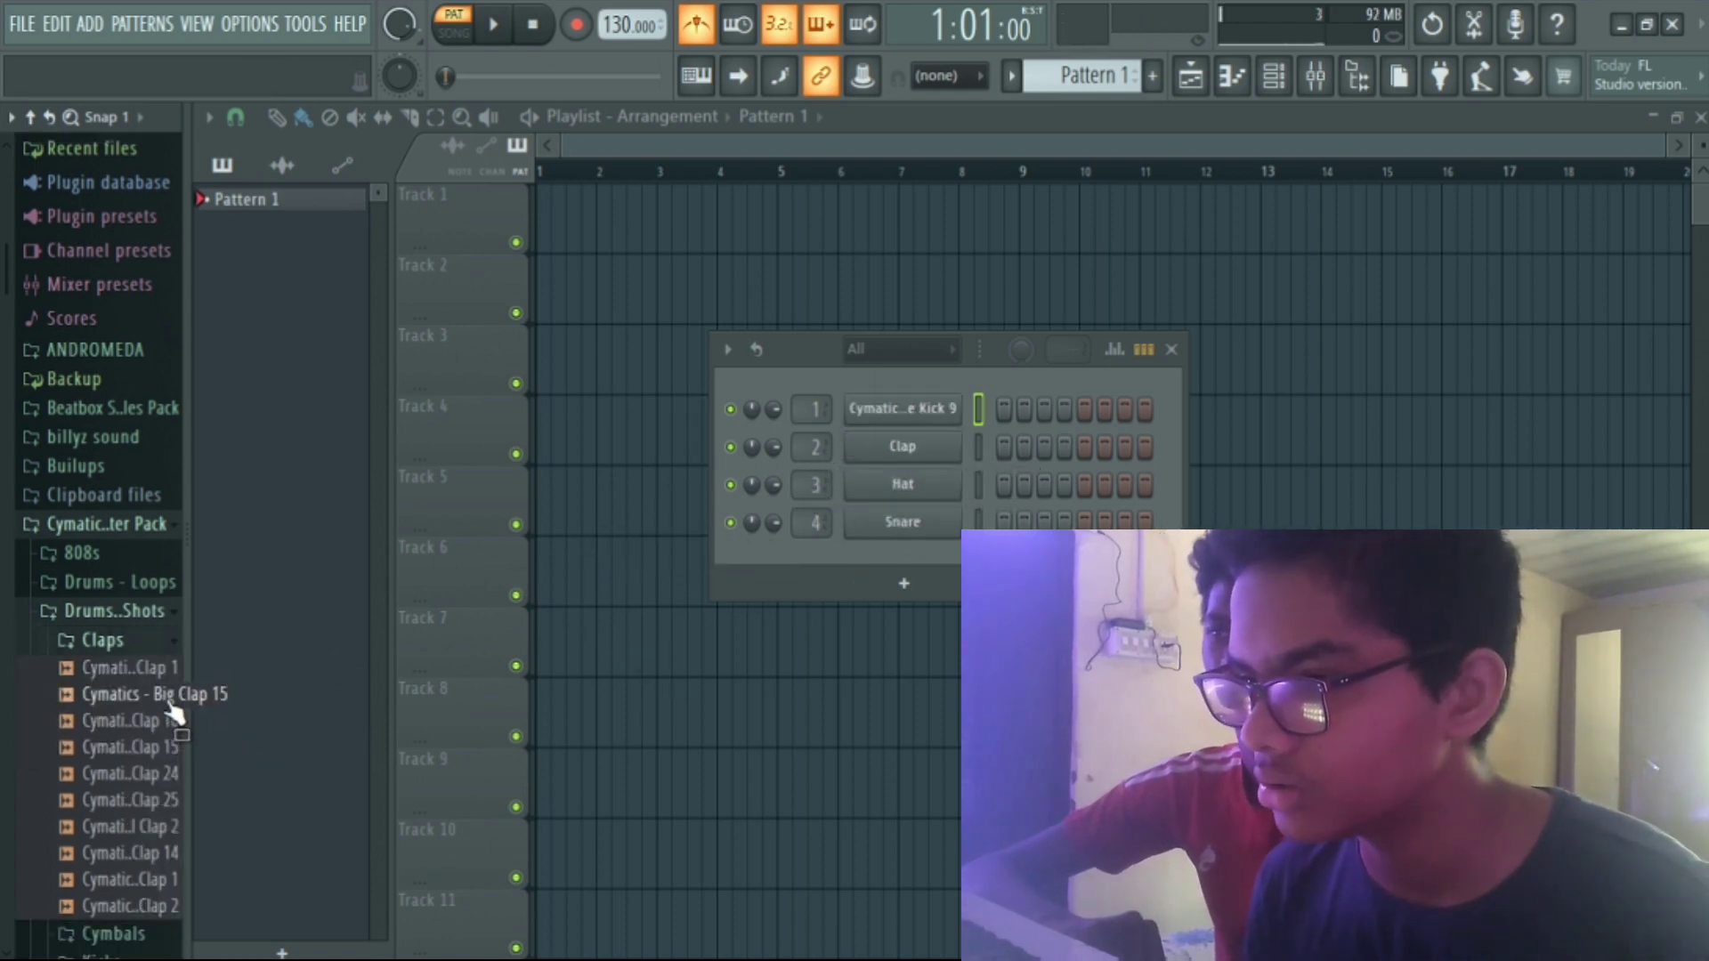
left_click(181, 883)
left_click_drag(181, 883, 917, 447)
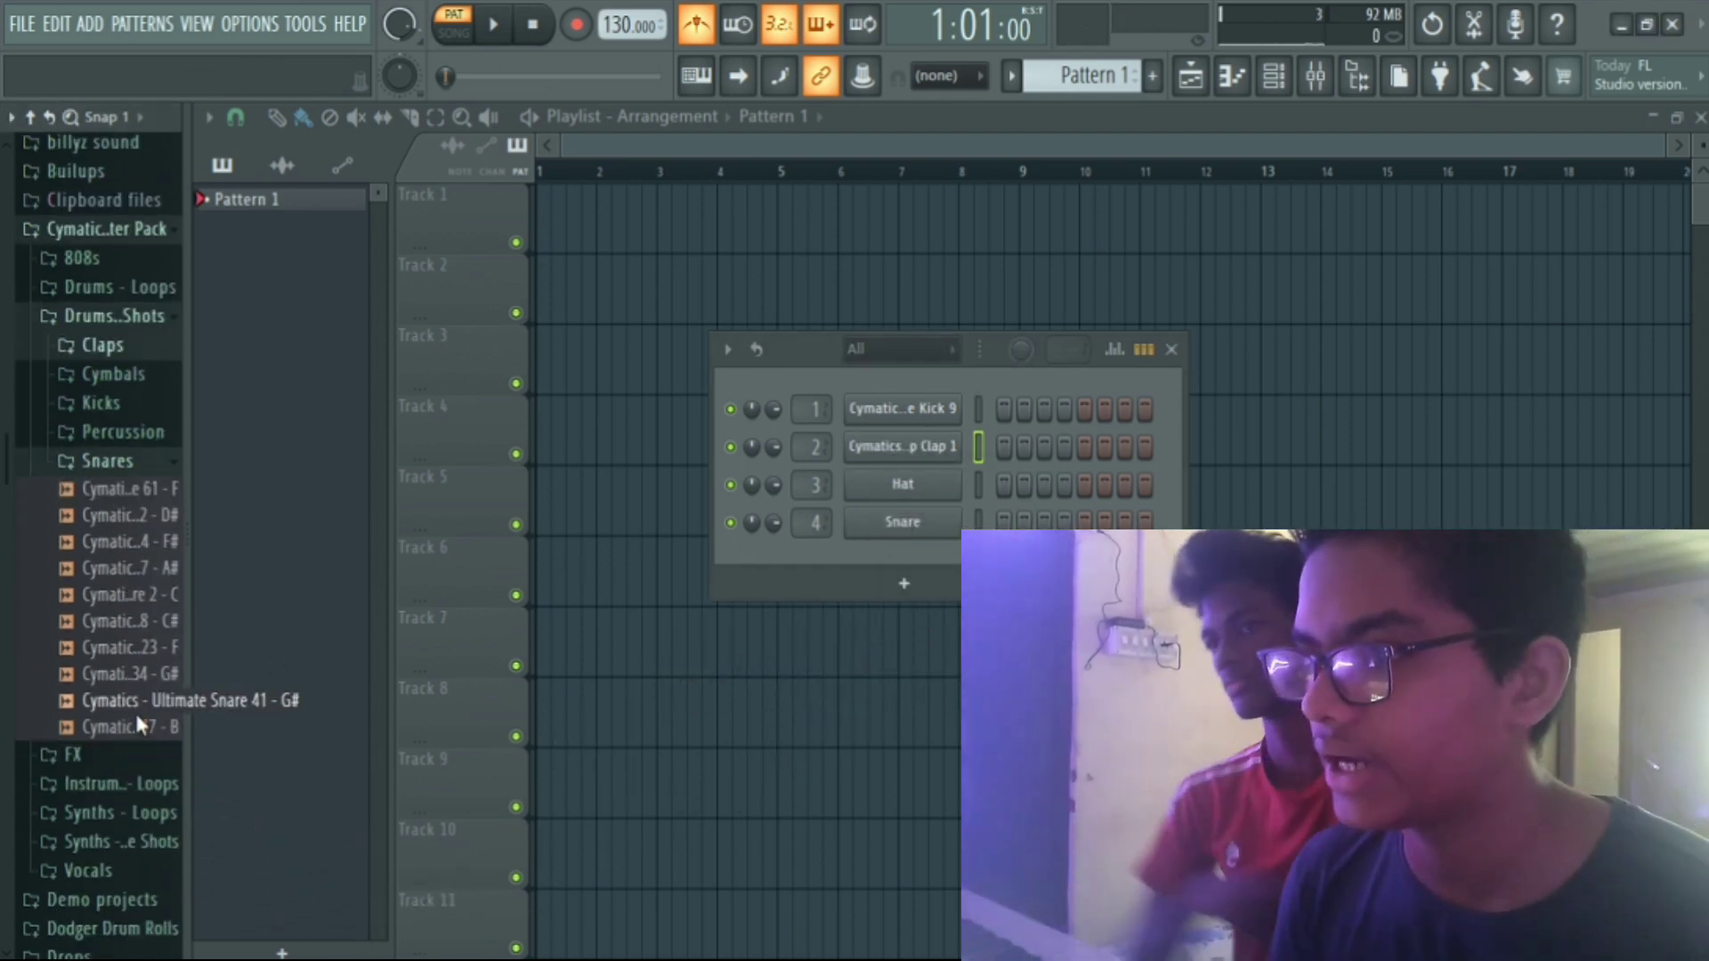
Preview several Cymatics snares and add "Cymatics - Ultimate Snare 41 - G#" as a new channel above Snare.
left_click(135, 680)
left_click(134, 655)
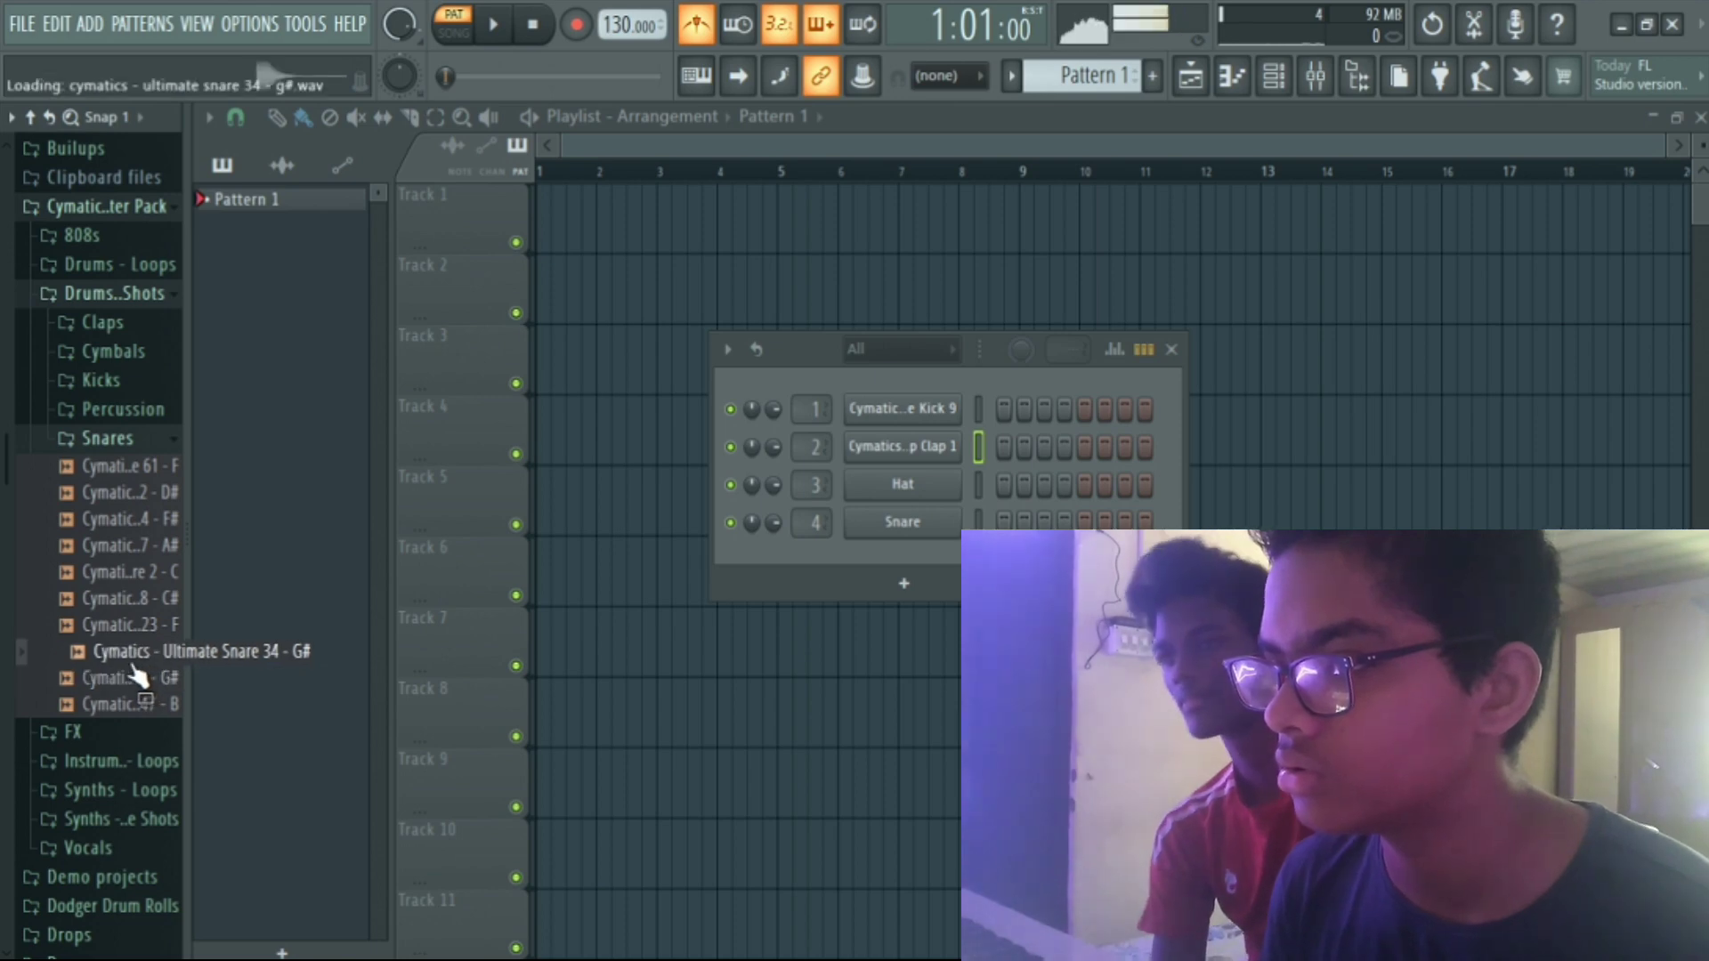
left_click(144, 683)
left_click(143, 704)
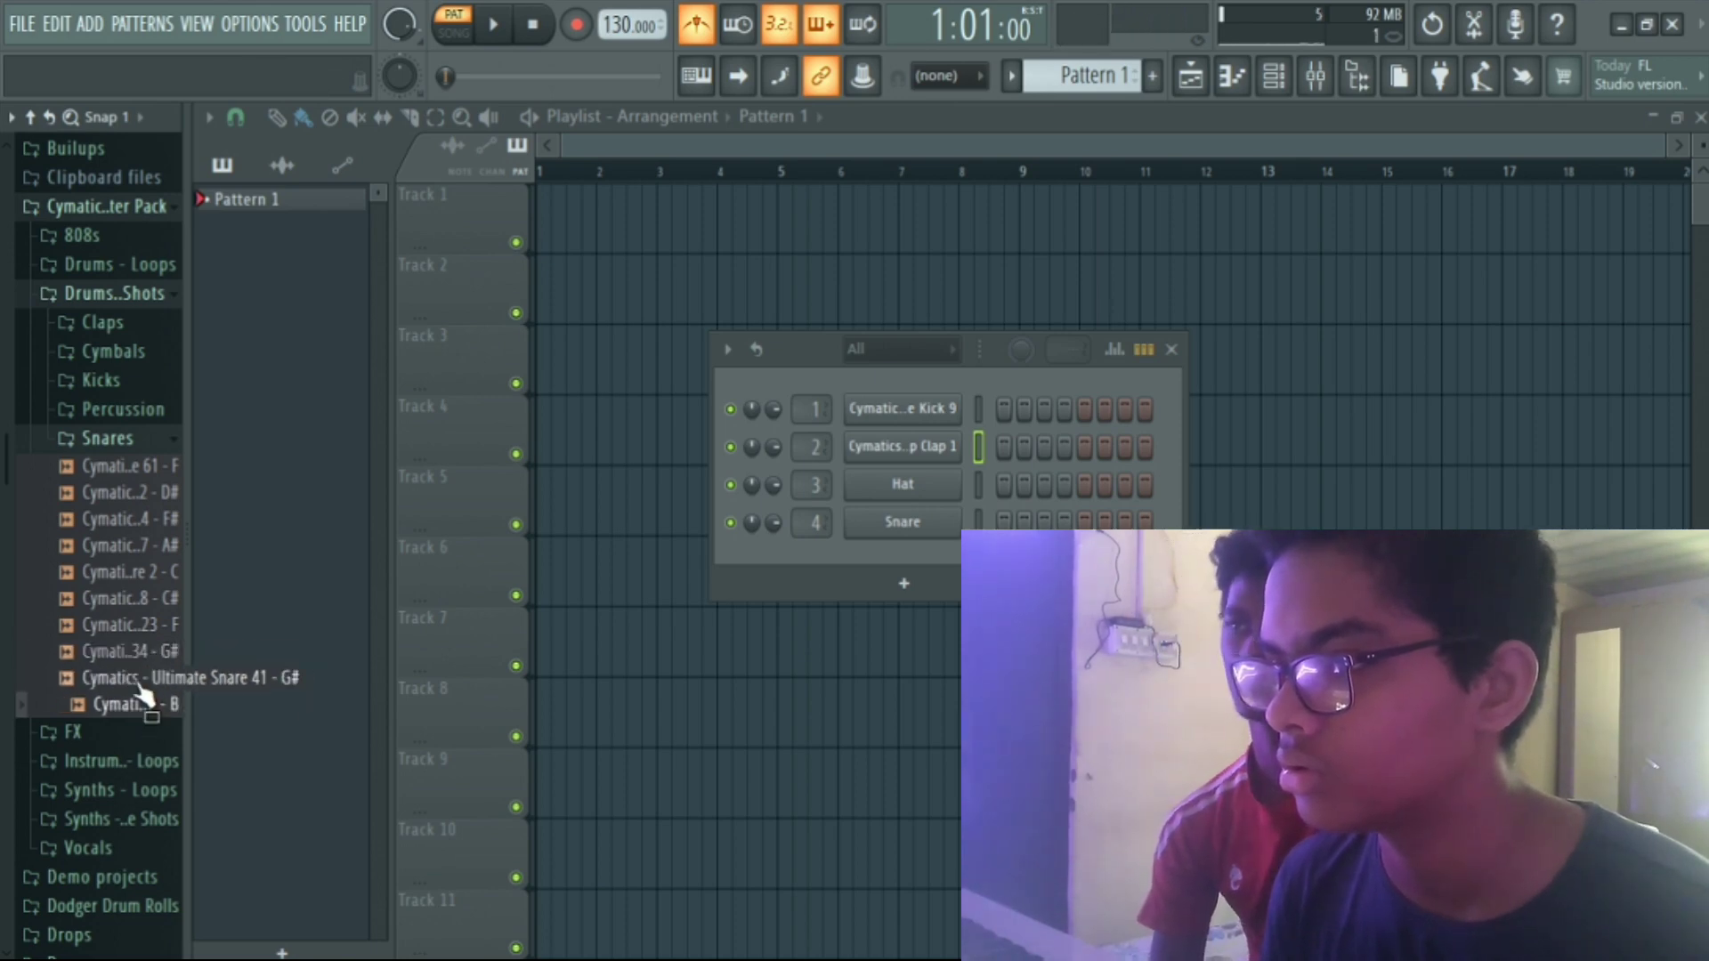
left_click_drag(139, 681, 872, 507)
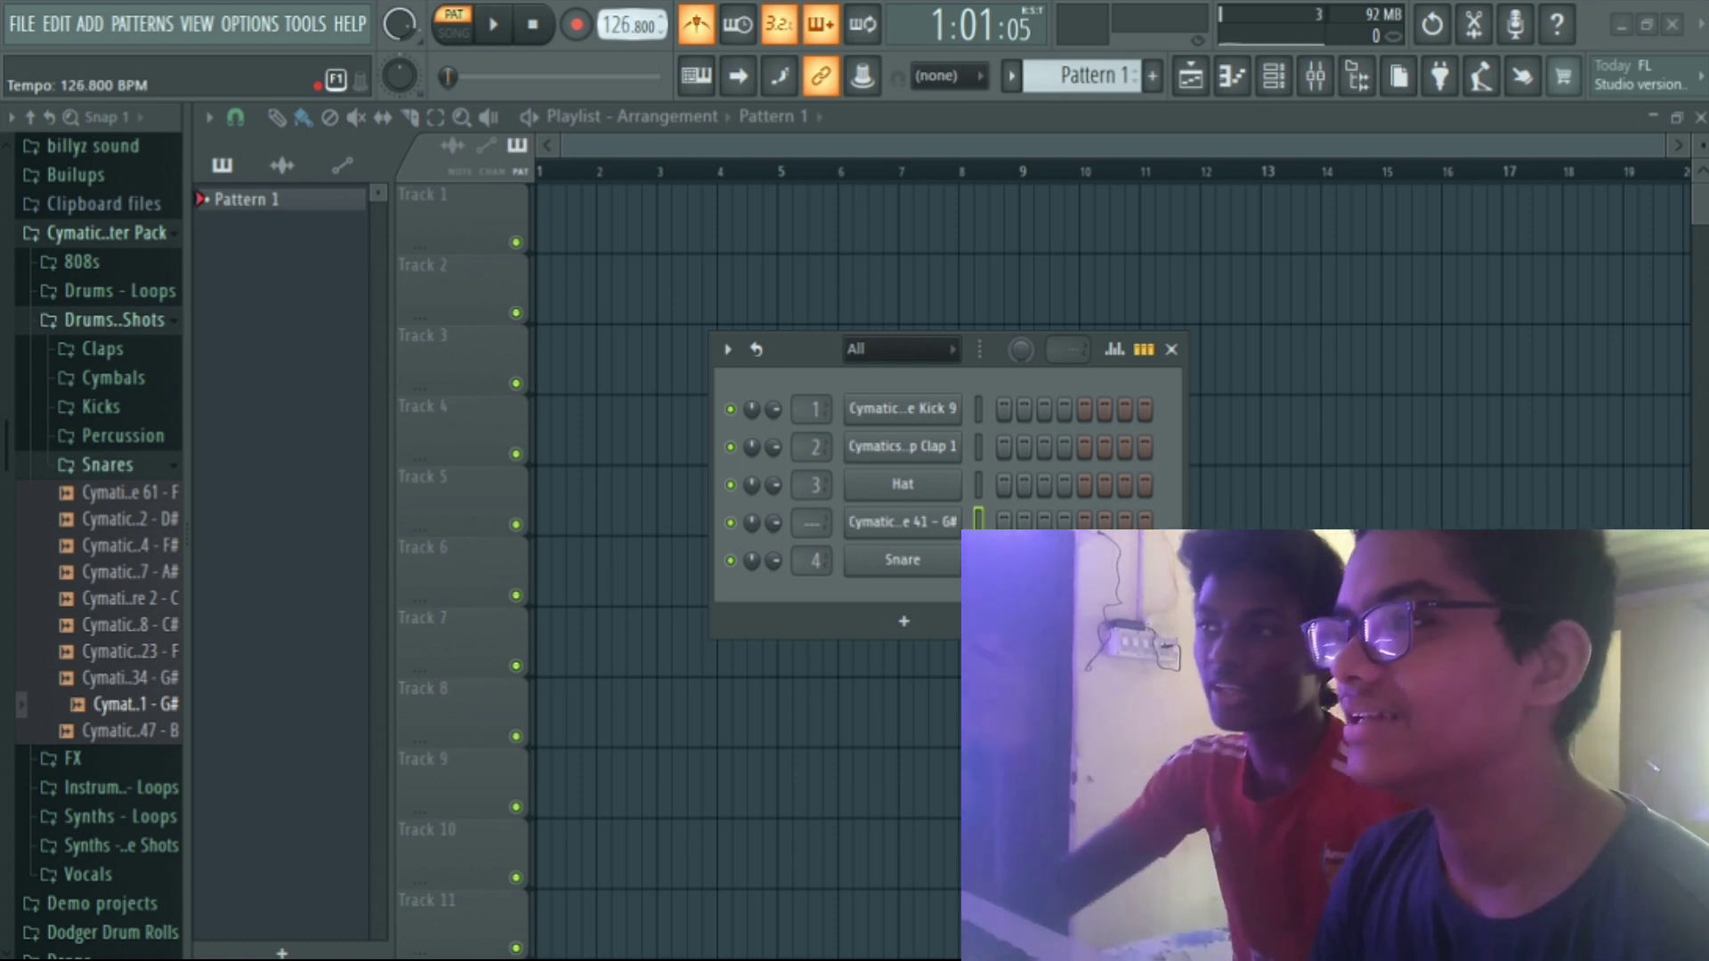
Tap out the beat with the tempo tapper, set the project tempo to 100 BPM, and close the channel rack.
left_click_drag(643, 24, 643, 9)
right_click(639, 32)
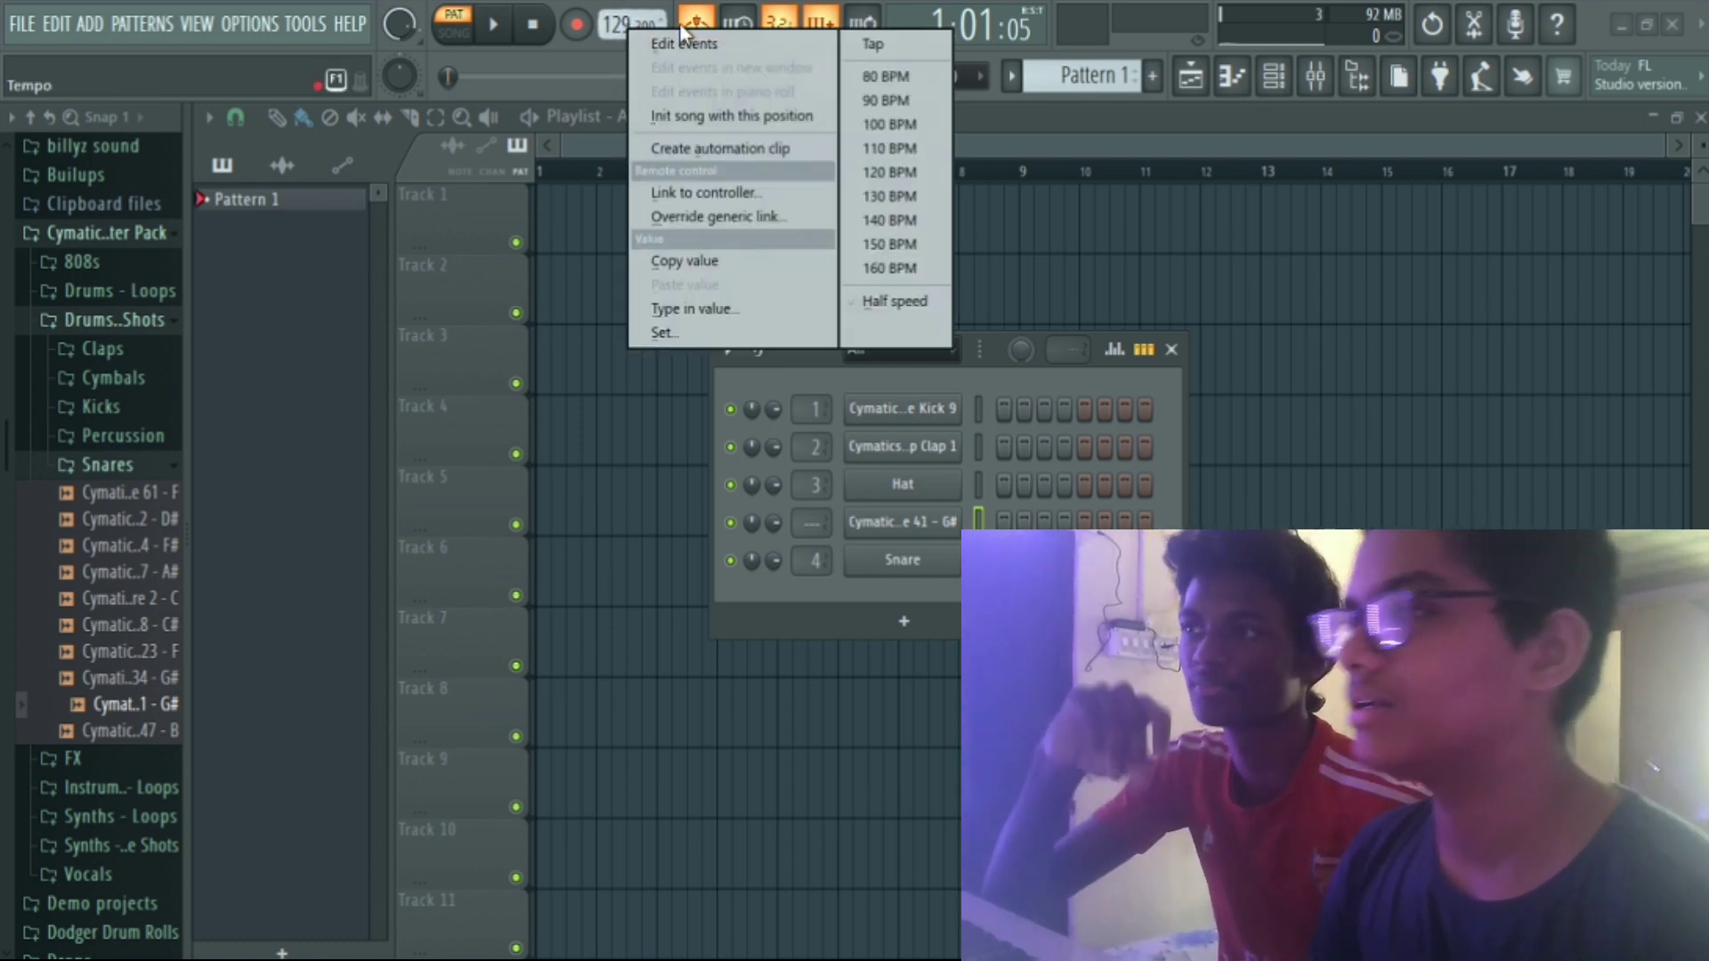
left_click(930, 46)
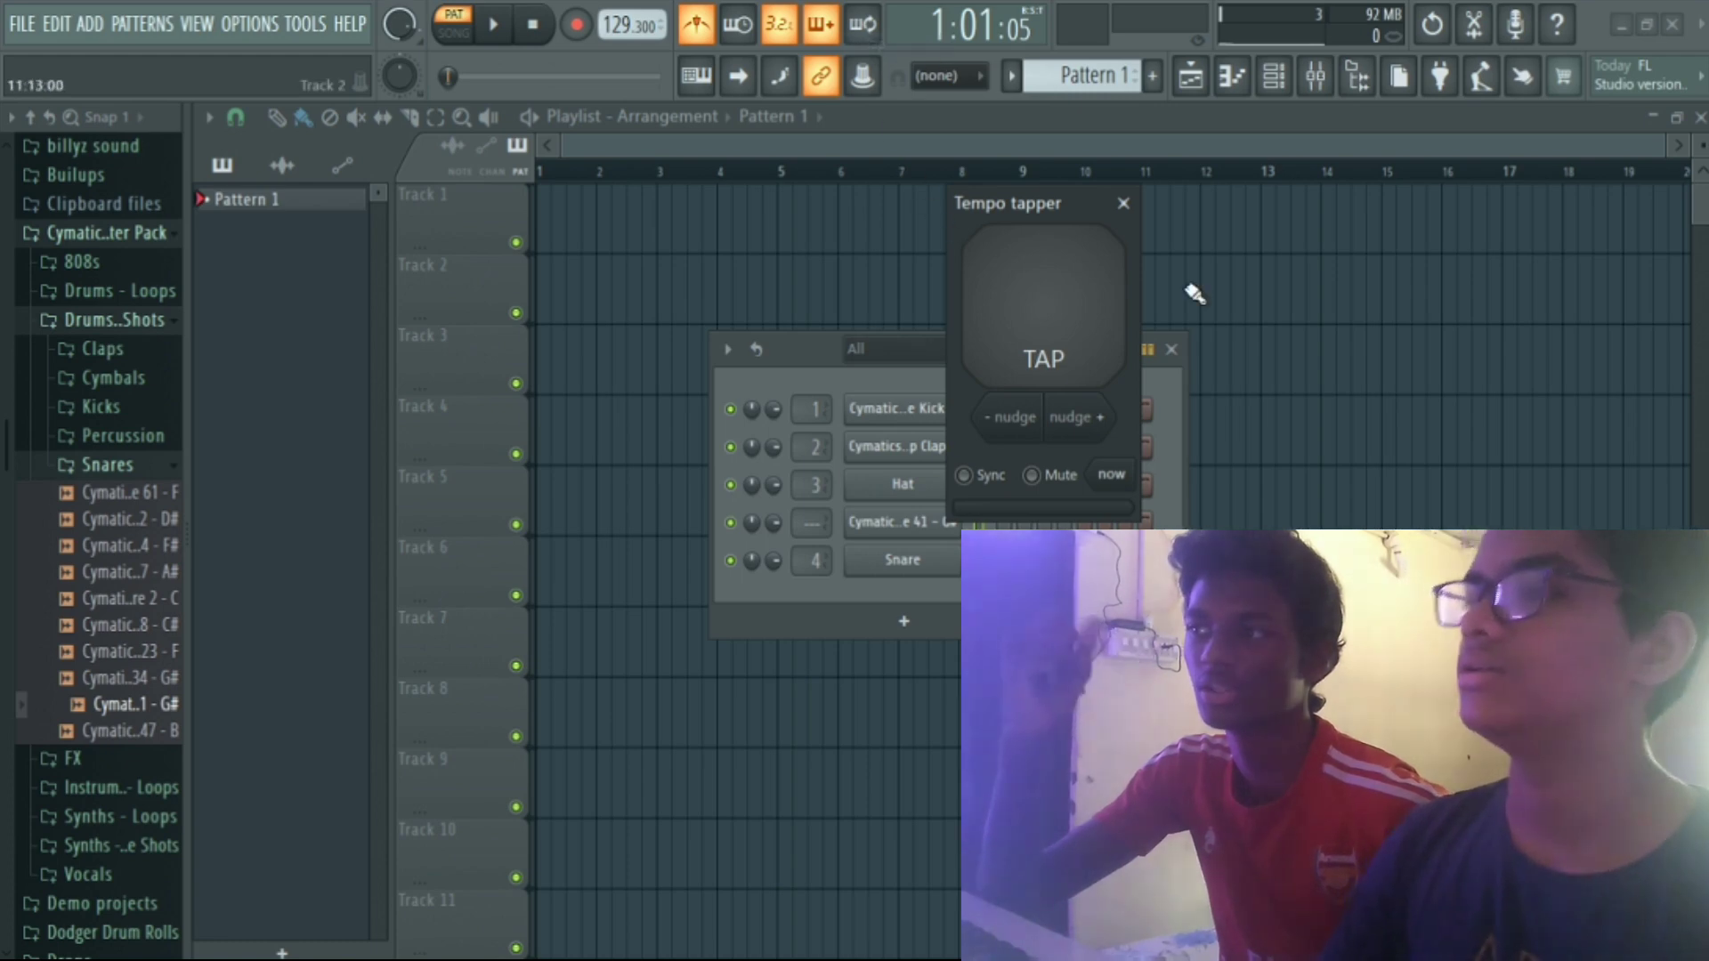
left_click(1030, 283)
left_click(1030, 283)
left_click(1030, 283)
left_click(1030, 284)
left_click(1029, 283)
left_click(1030, 283)
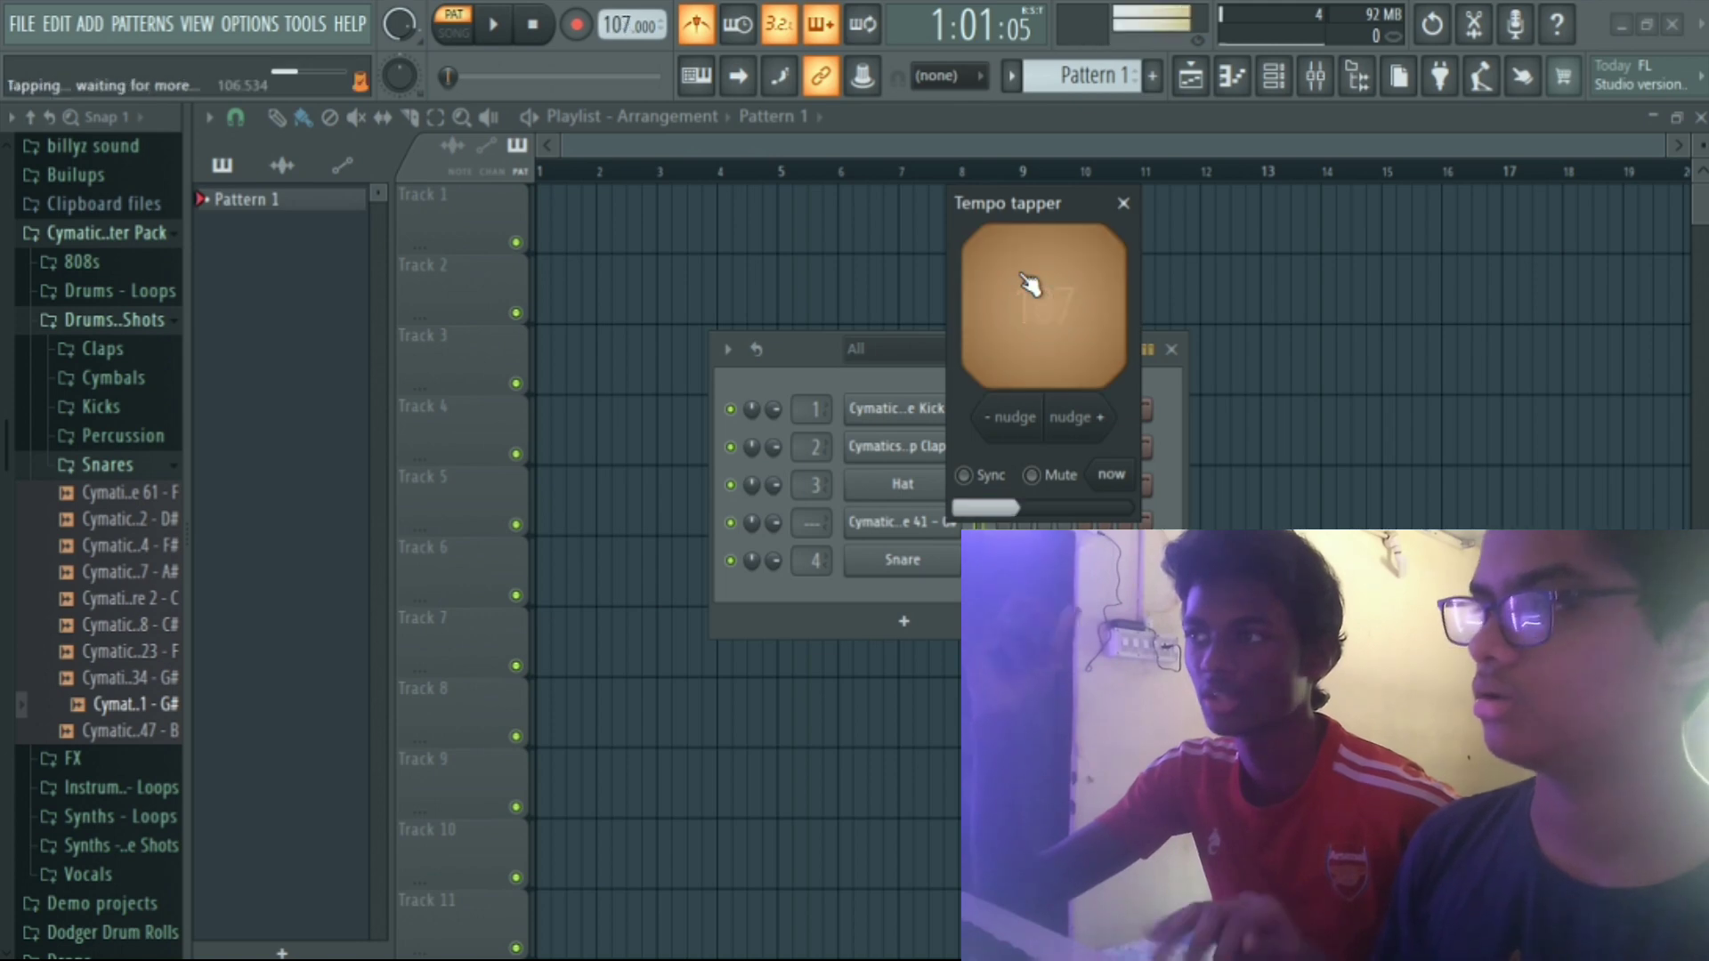
left_click(1030, 283)
left_click(1030, 283)
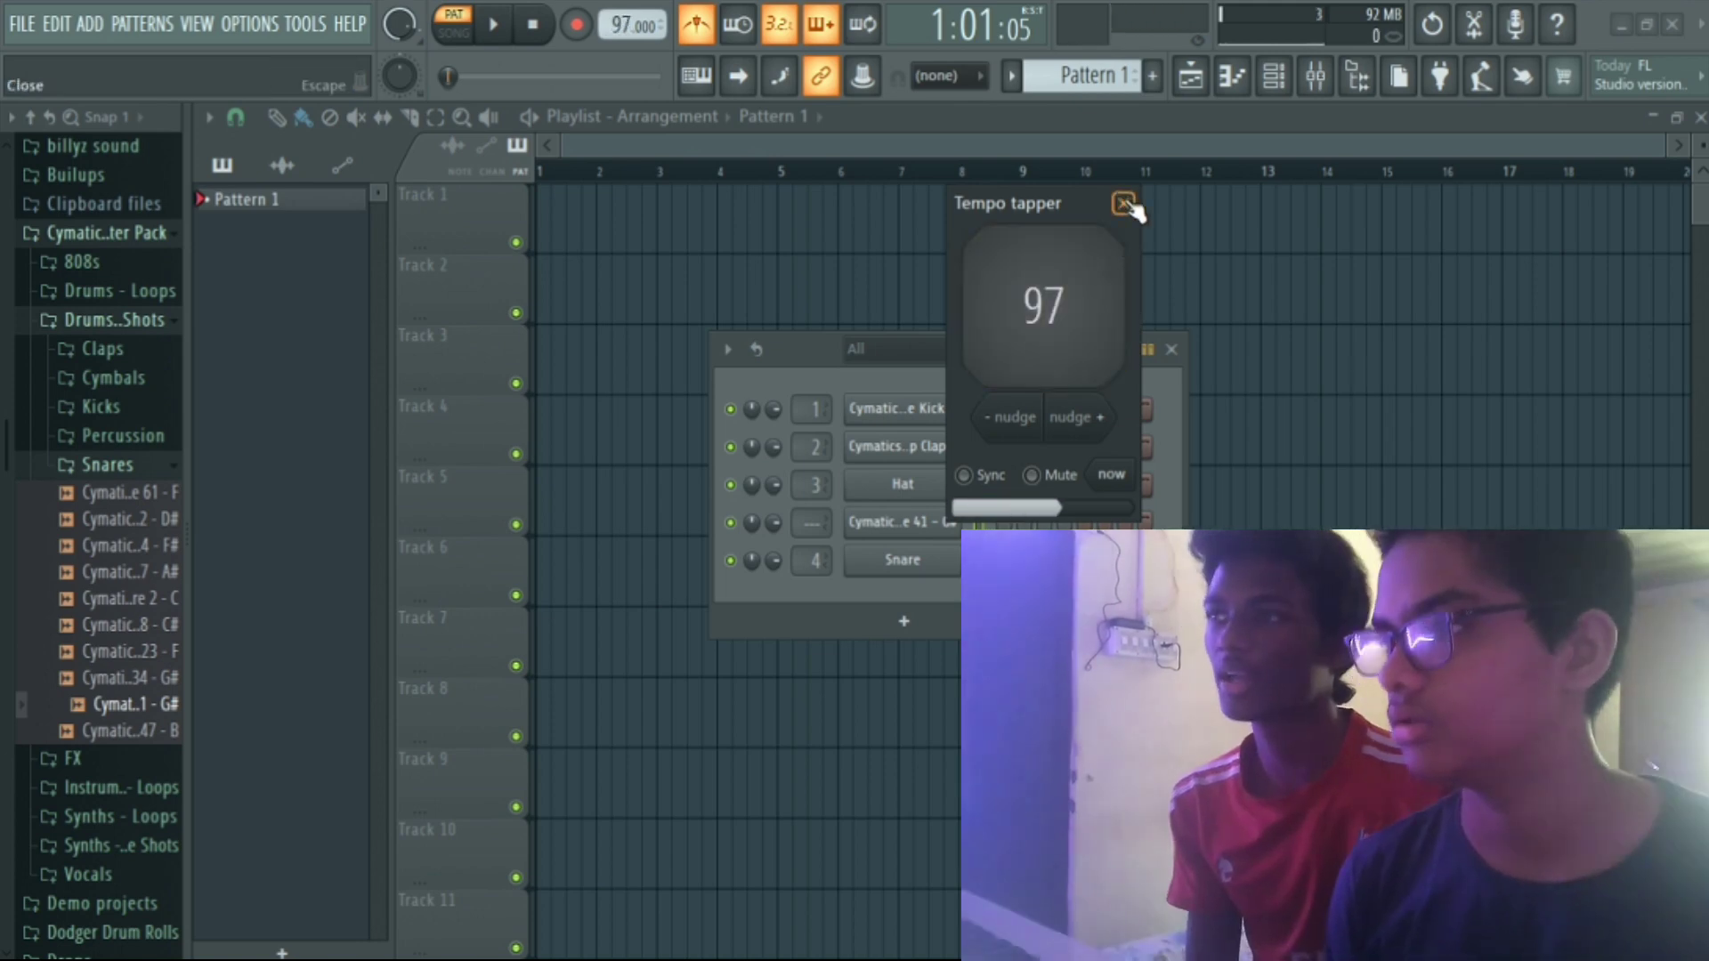
left_click(1123, 203)
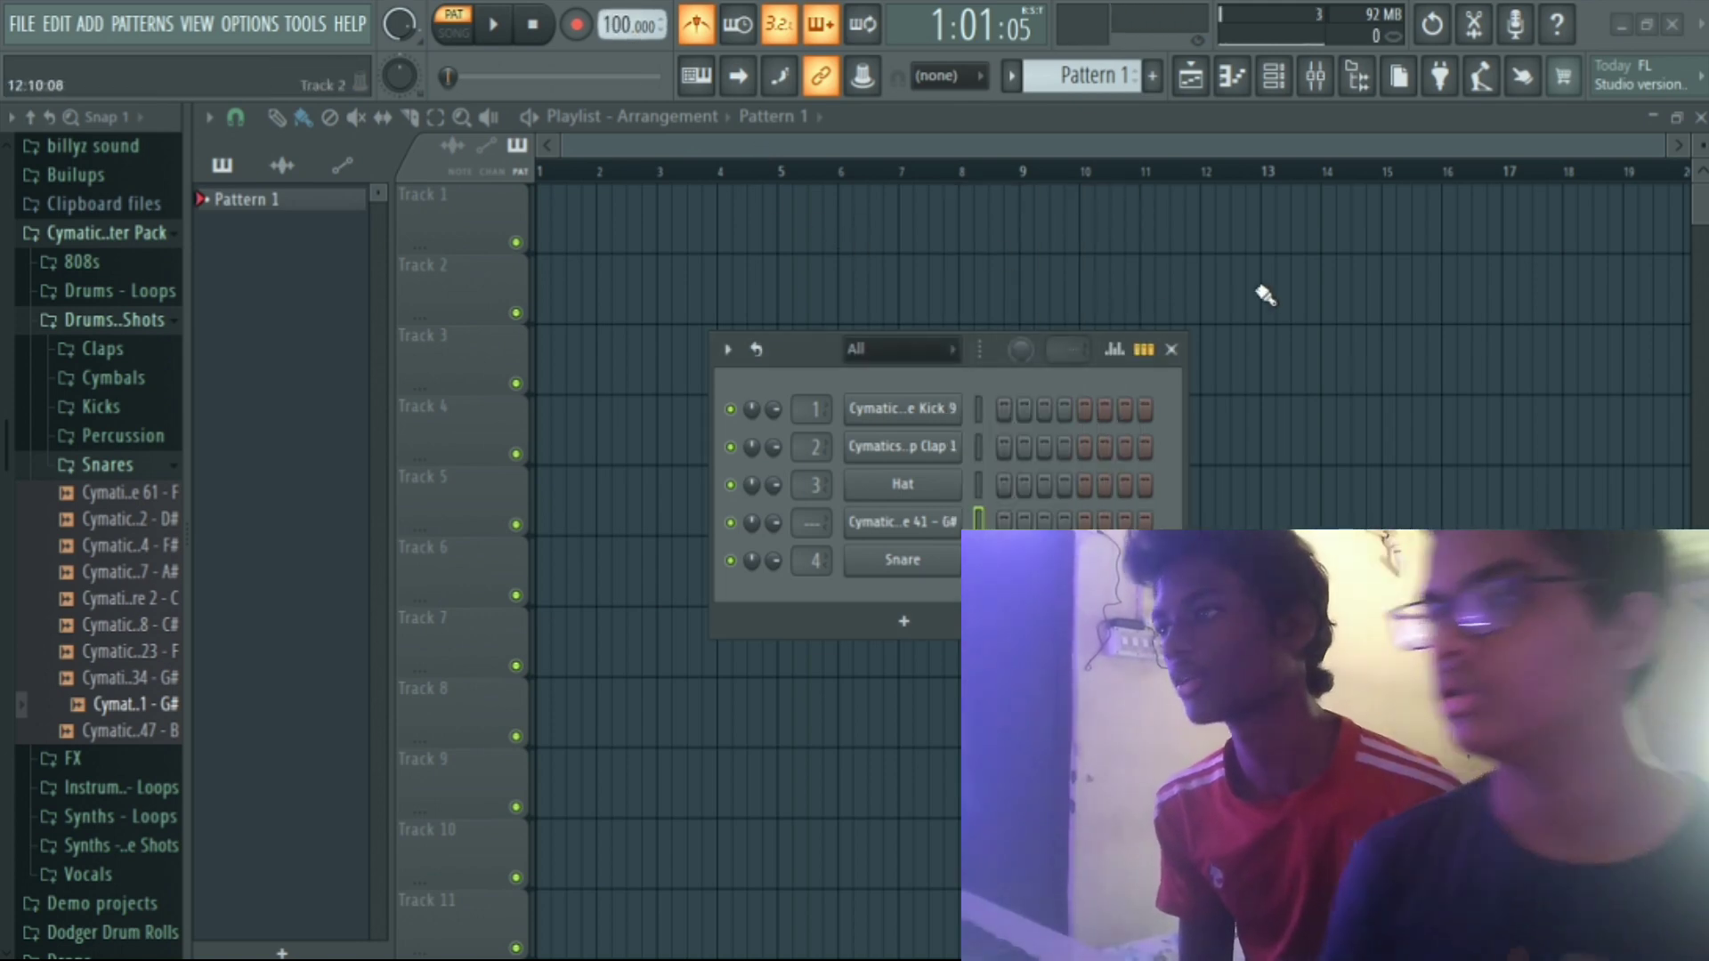
left_click(1171, 349)
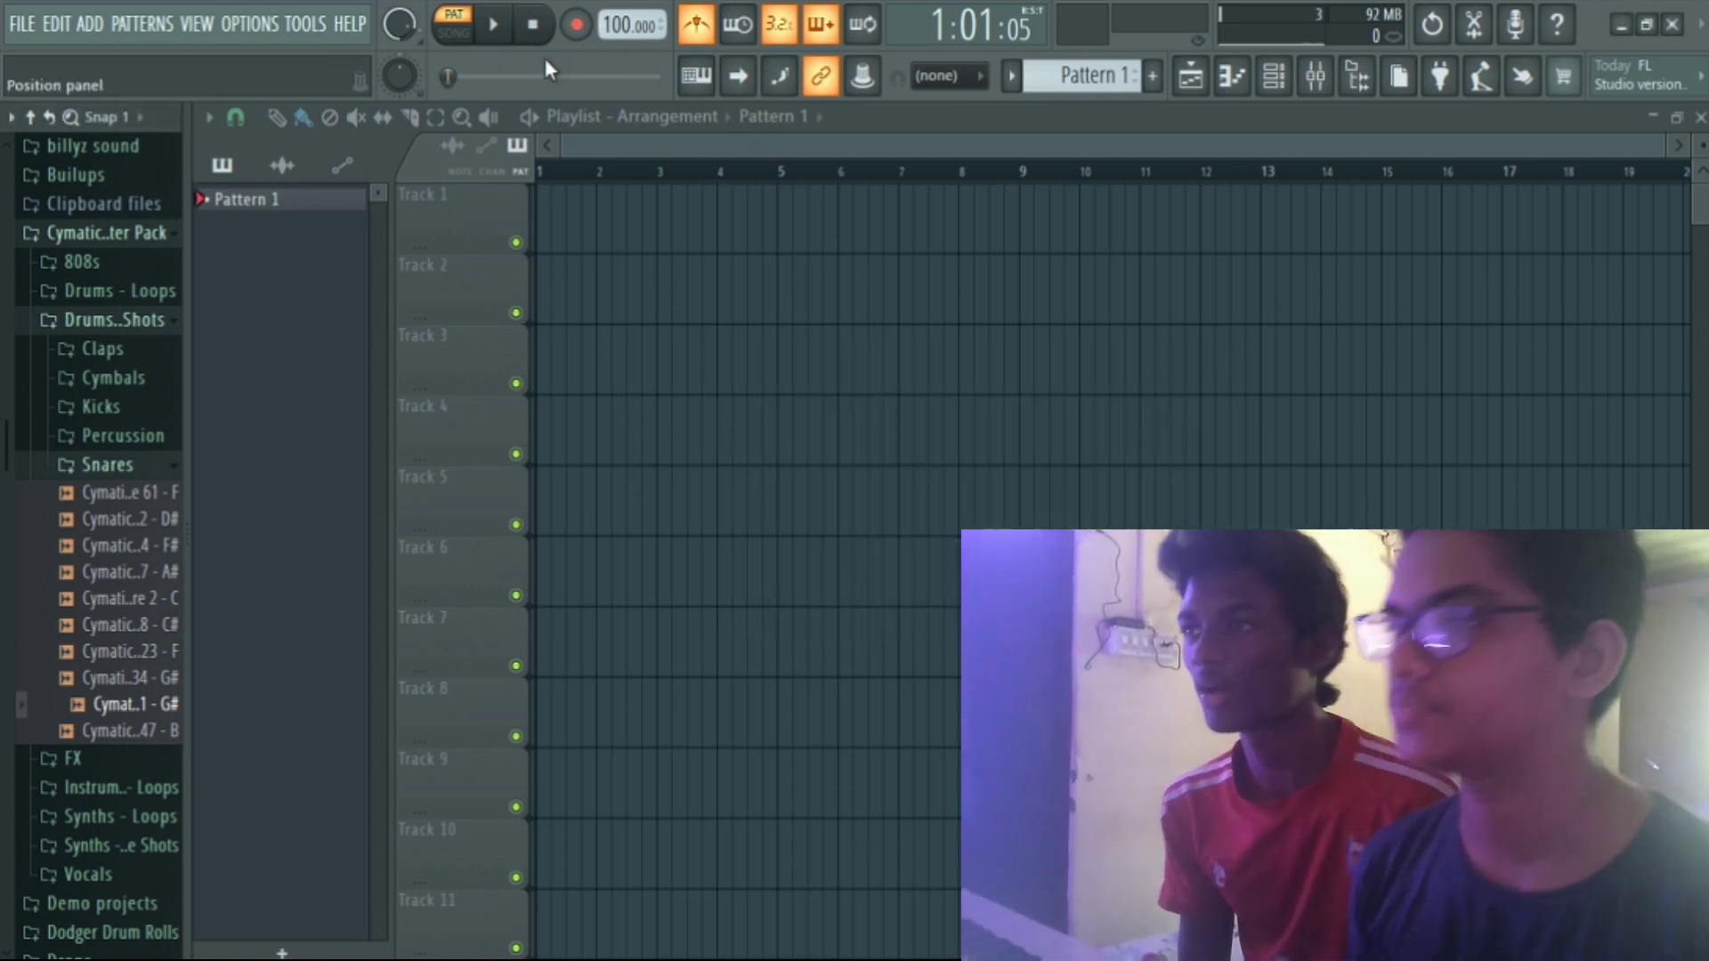
Start pattern playback and place a kick on step 1 and a clap on step 5 in the channel rack.
left_click(503, 31)
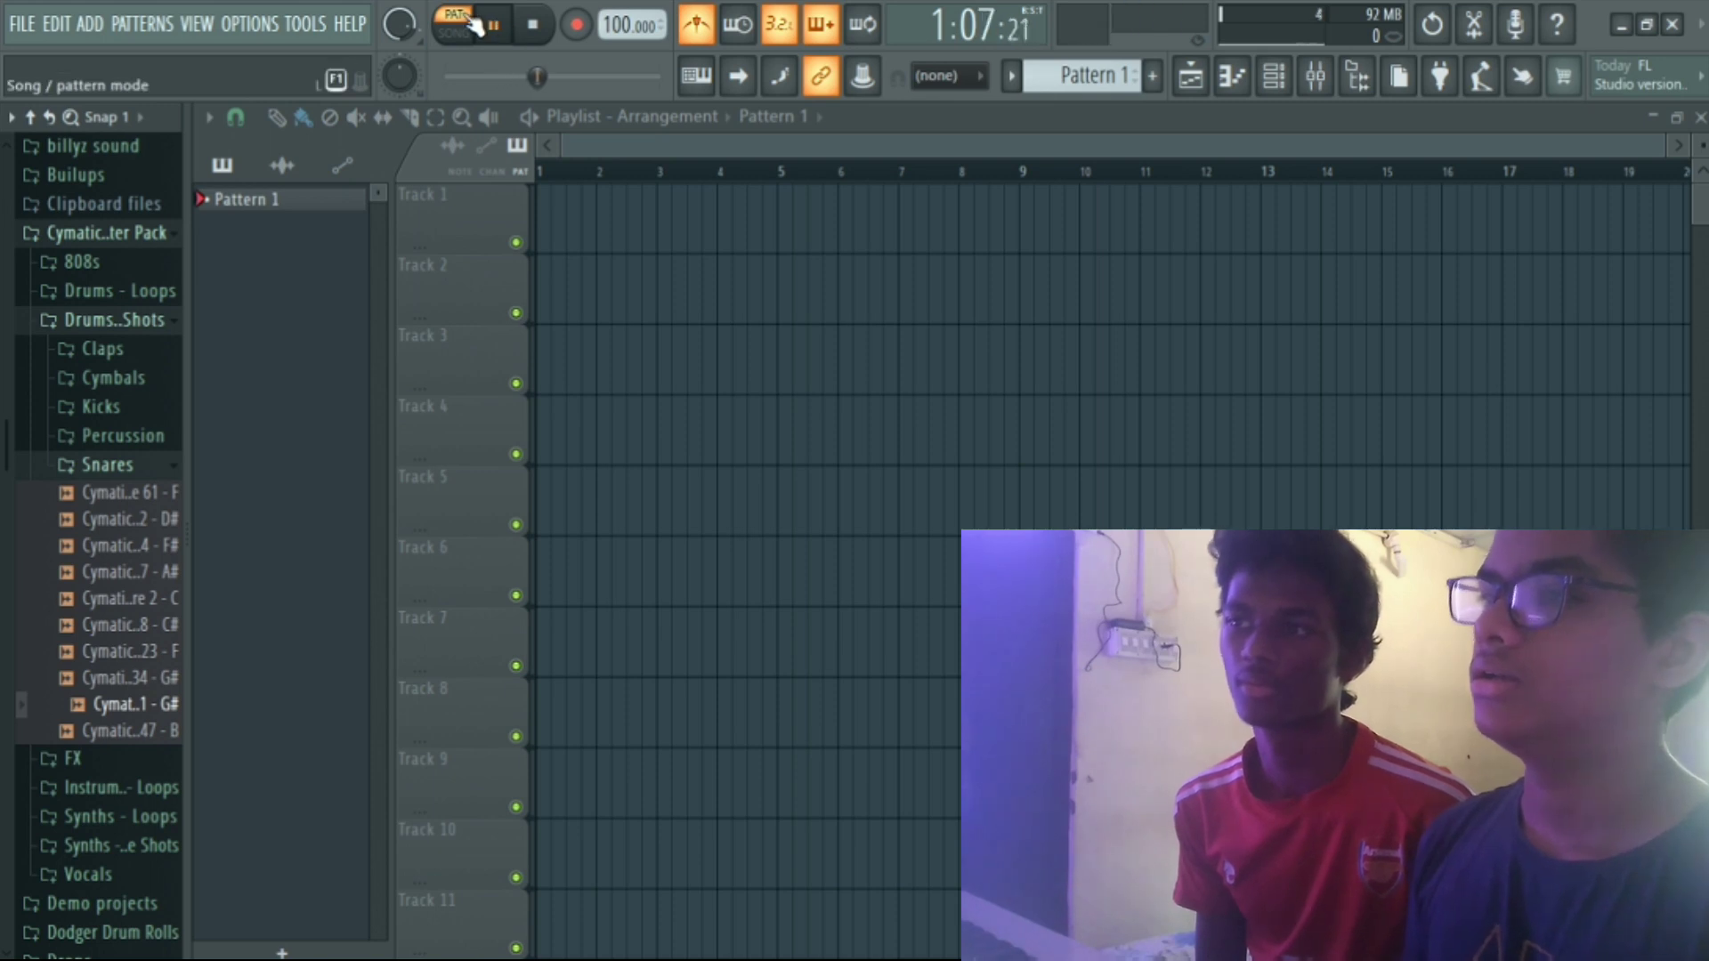
key("F6")
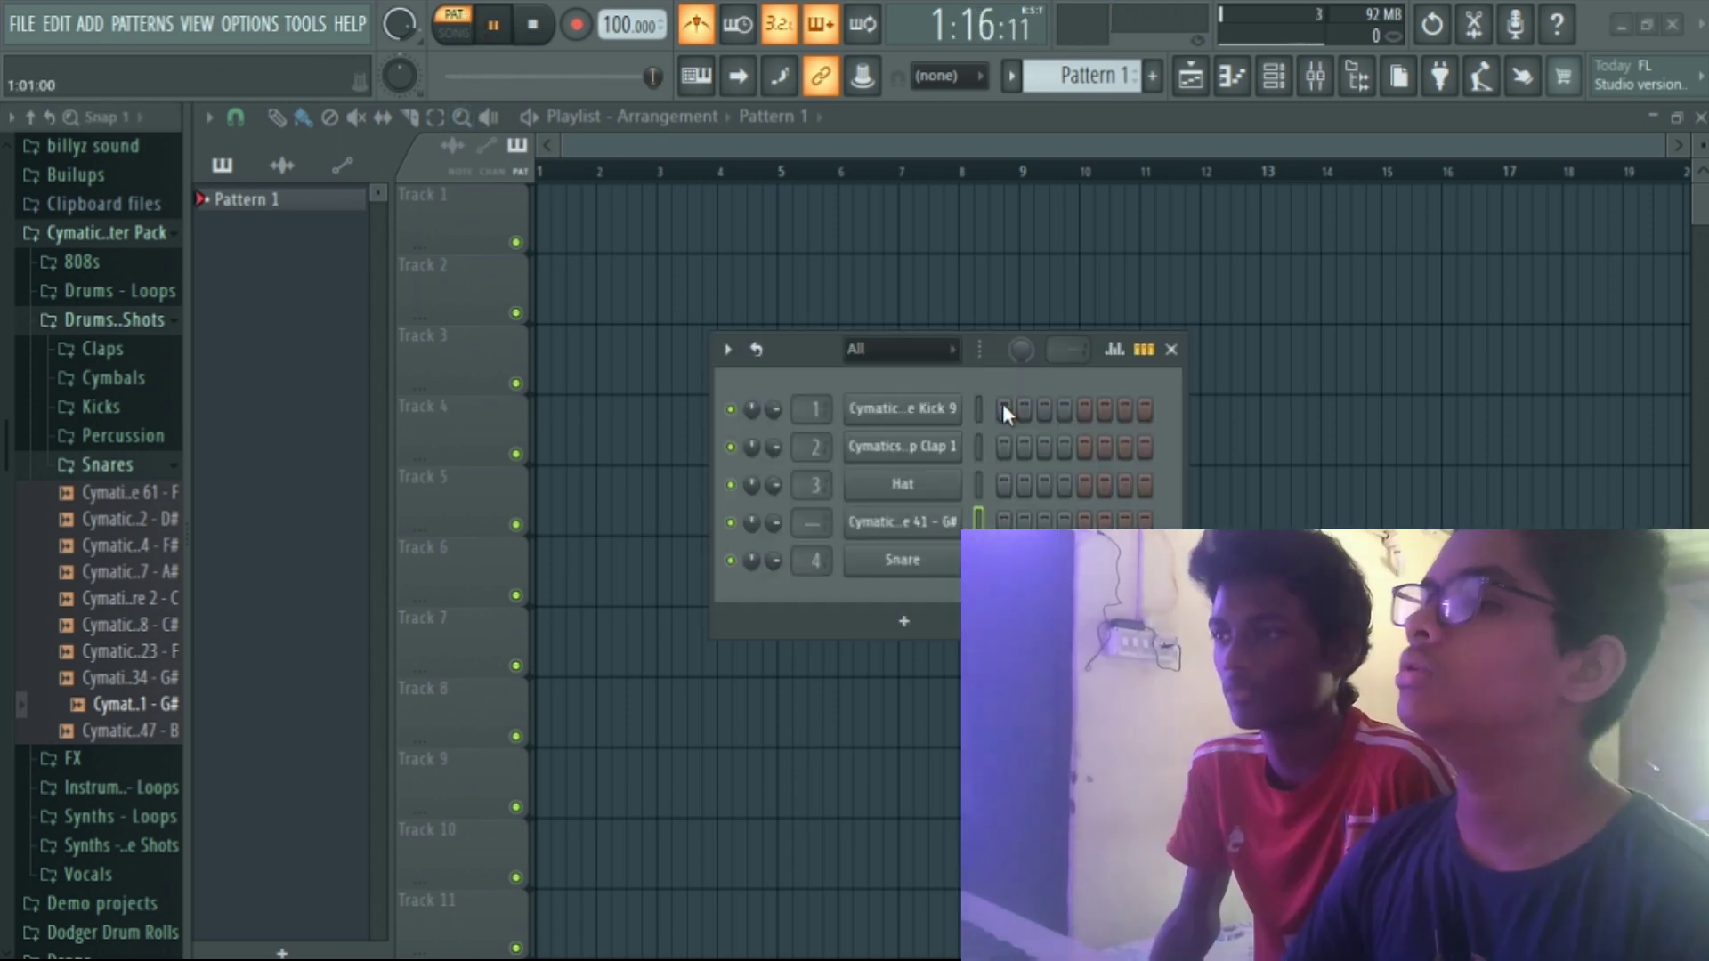
left_click(1003, 409)
left_click(1085, 447)
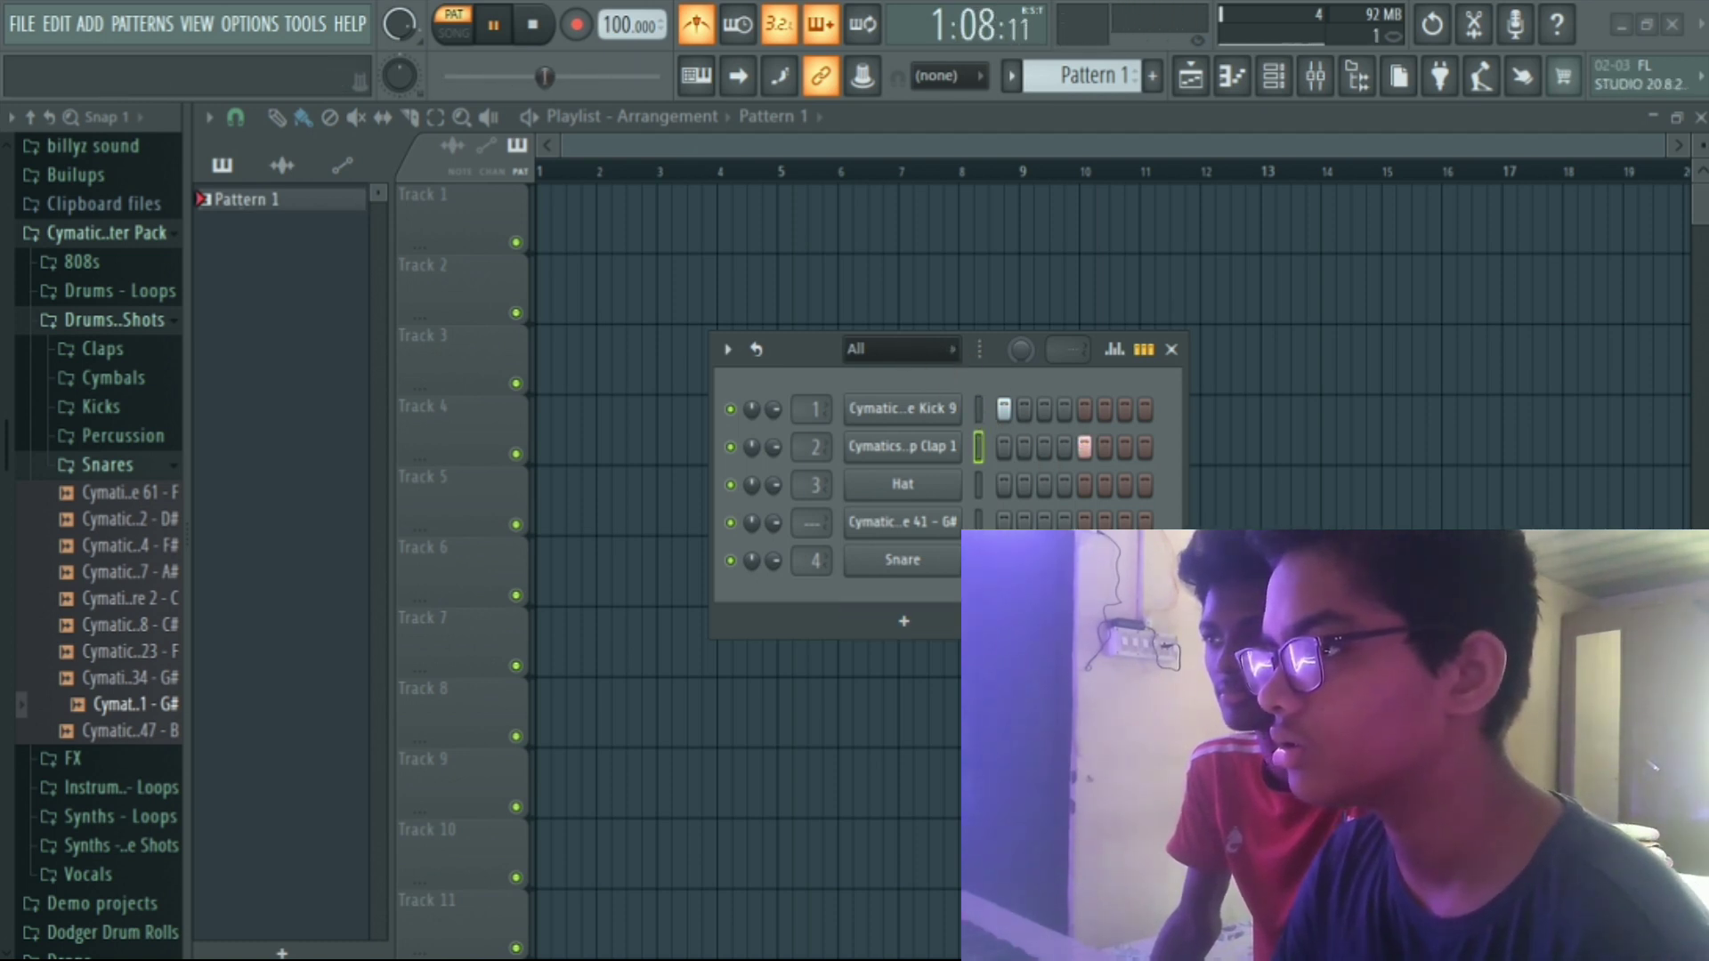
Widen the channel rack to 16 steps and place a second kick on step 11.
left_click_drag(1182, 447, 1344, 472)
left_click(1164, 409)
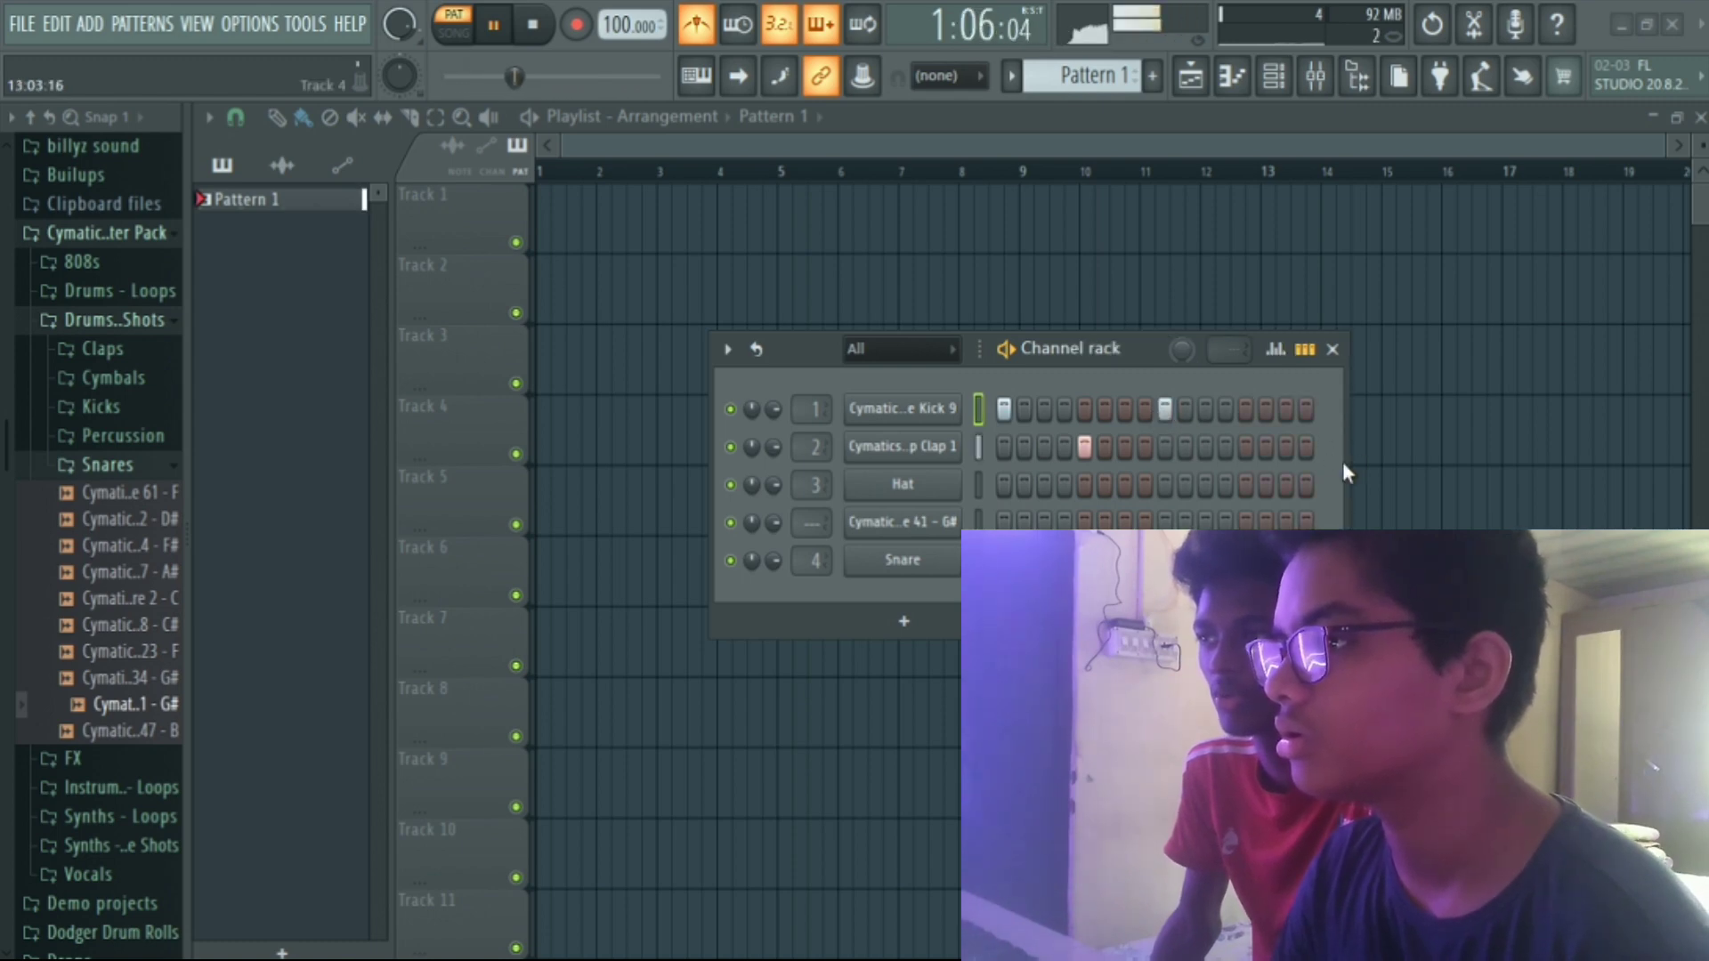
left_click(1146, 408)
left_click(1146, 405)
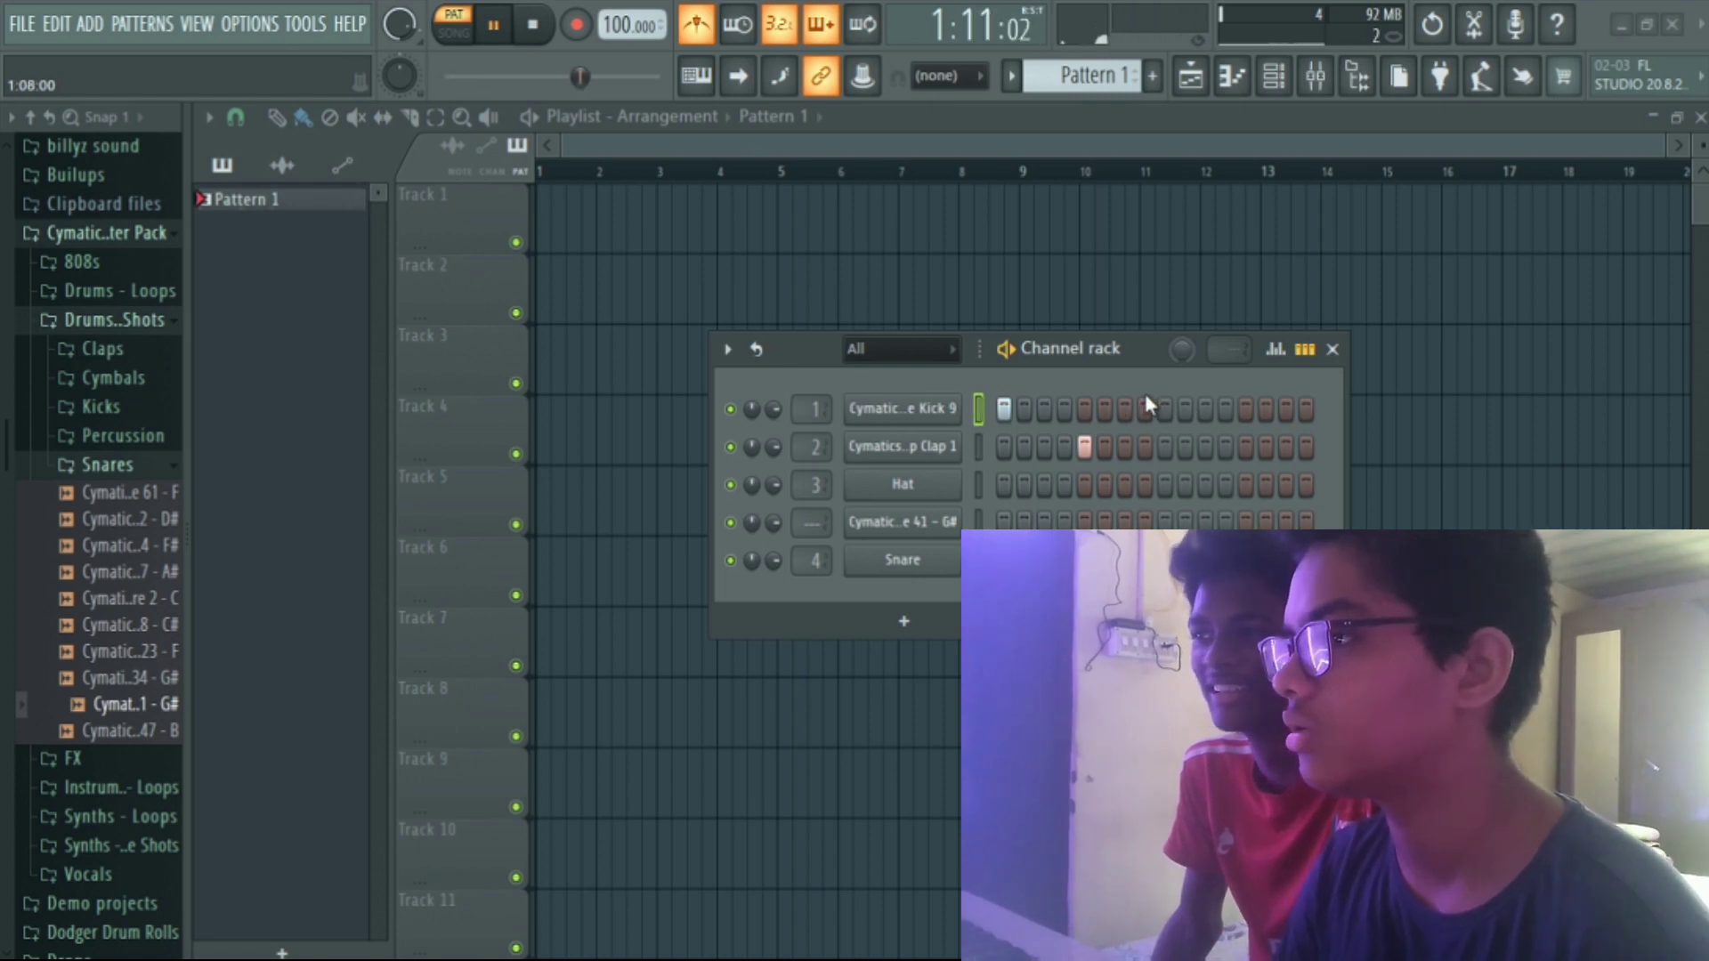
left_click(1206, 407)
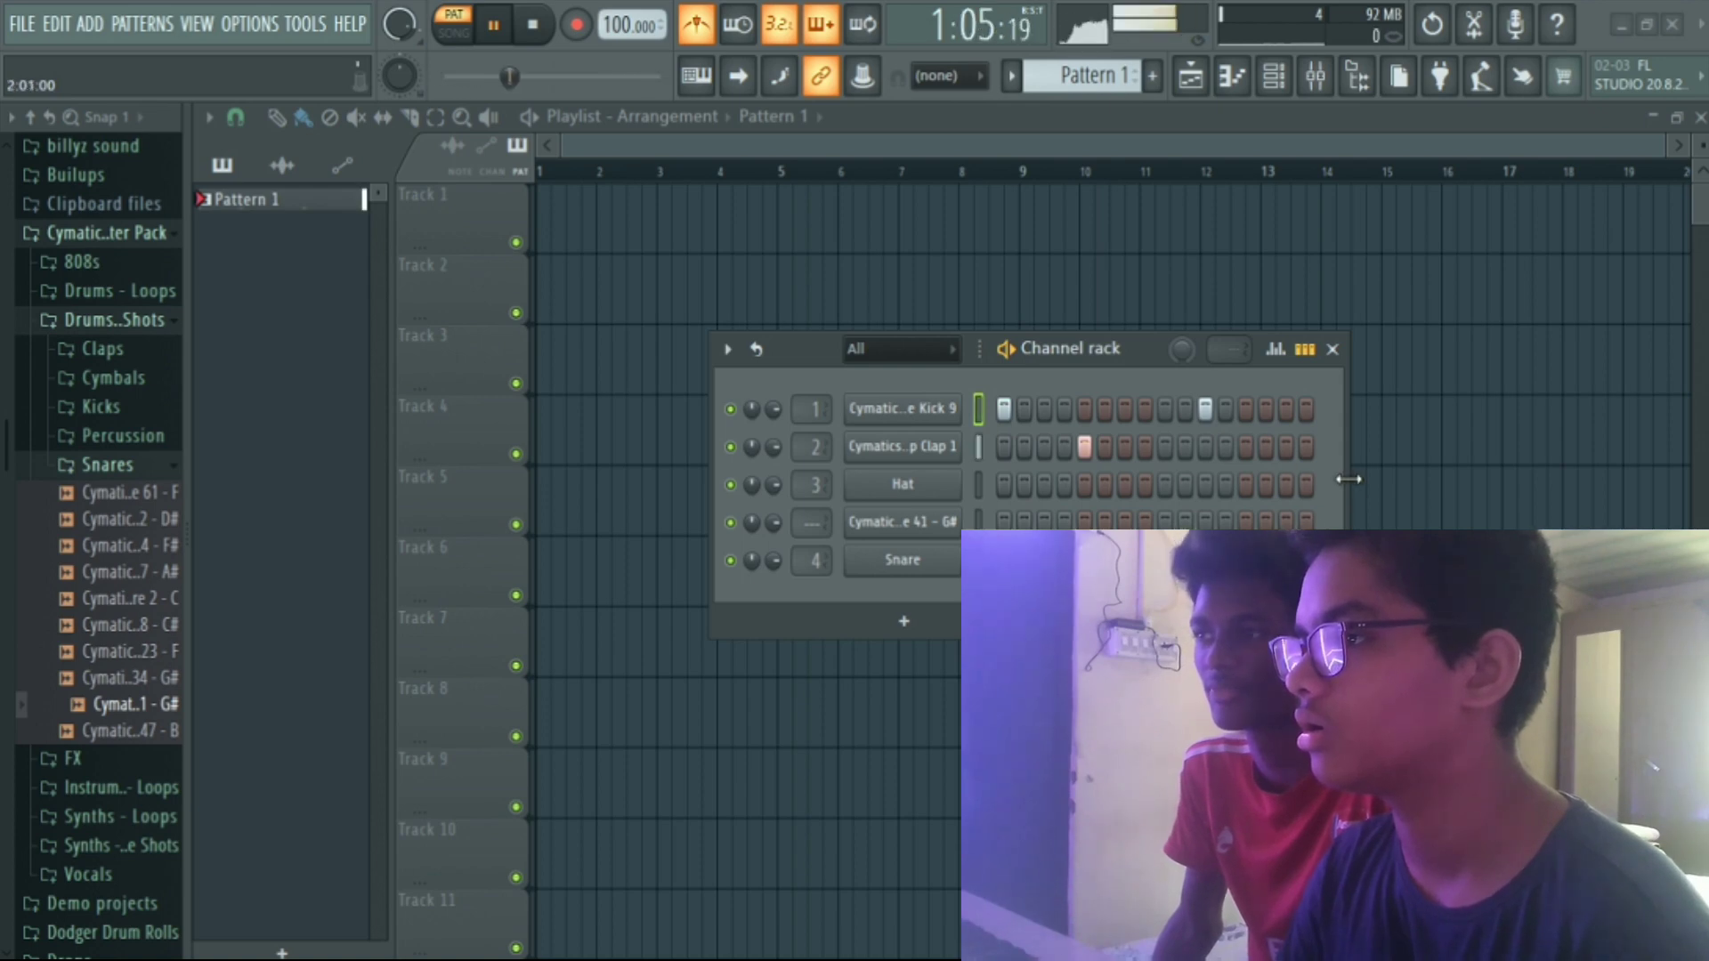
Widen the channel rack to 20 steps and add a clap on step 13 and a kick on step 14.
left_click_drag(1348, 479, 1388, 489)
left_click(1298, 447)
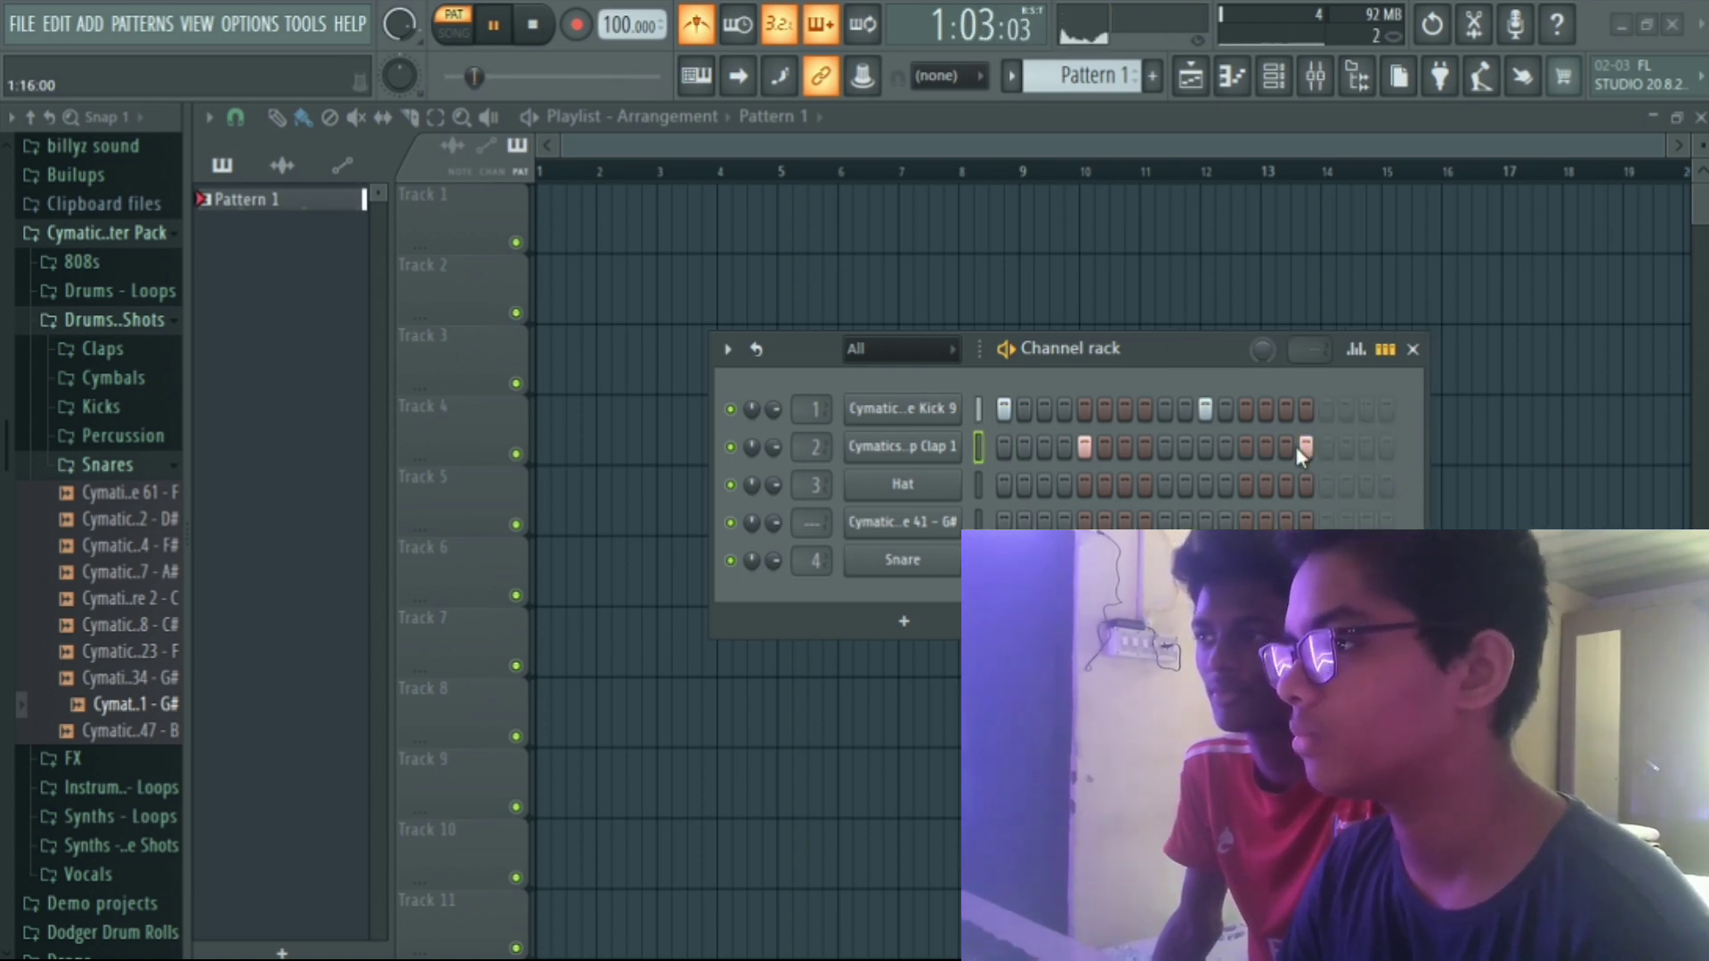
left_click(1302, 446)
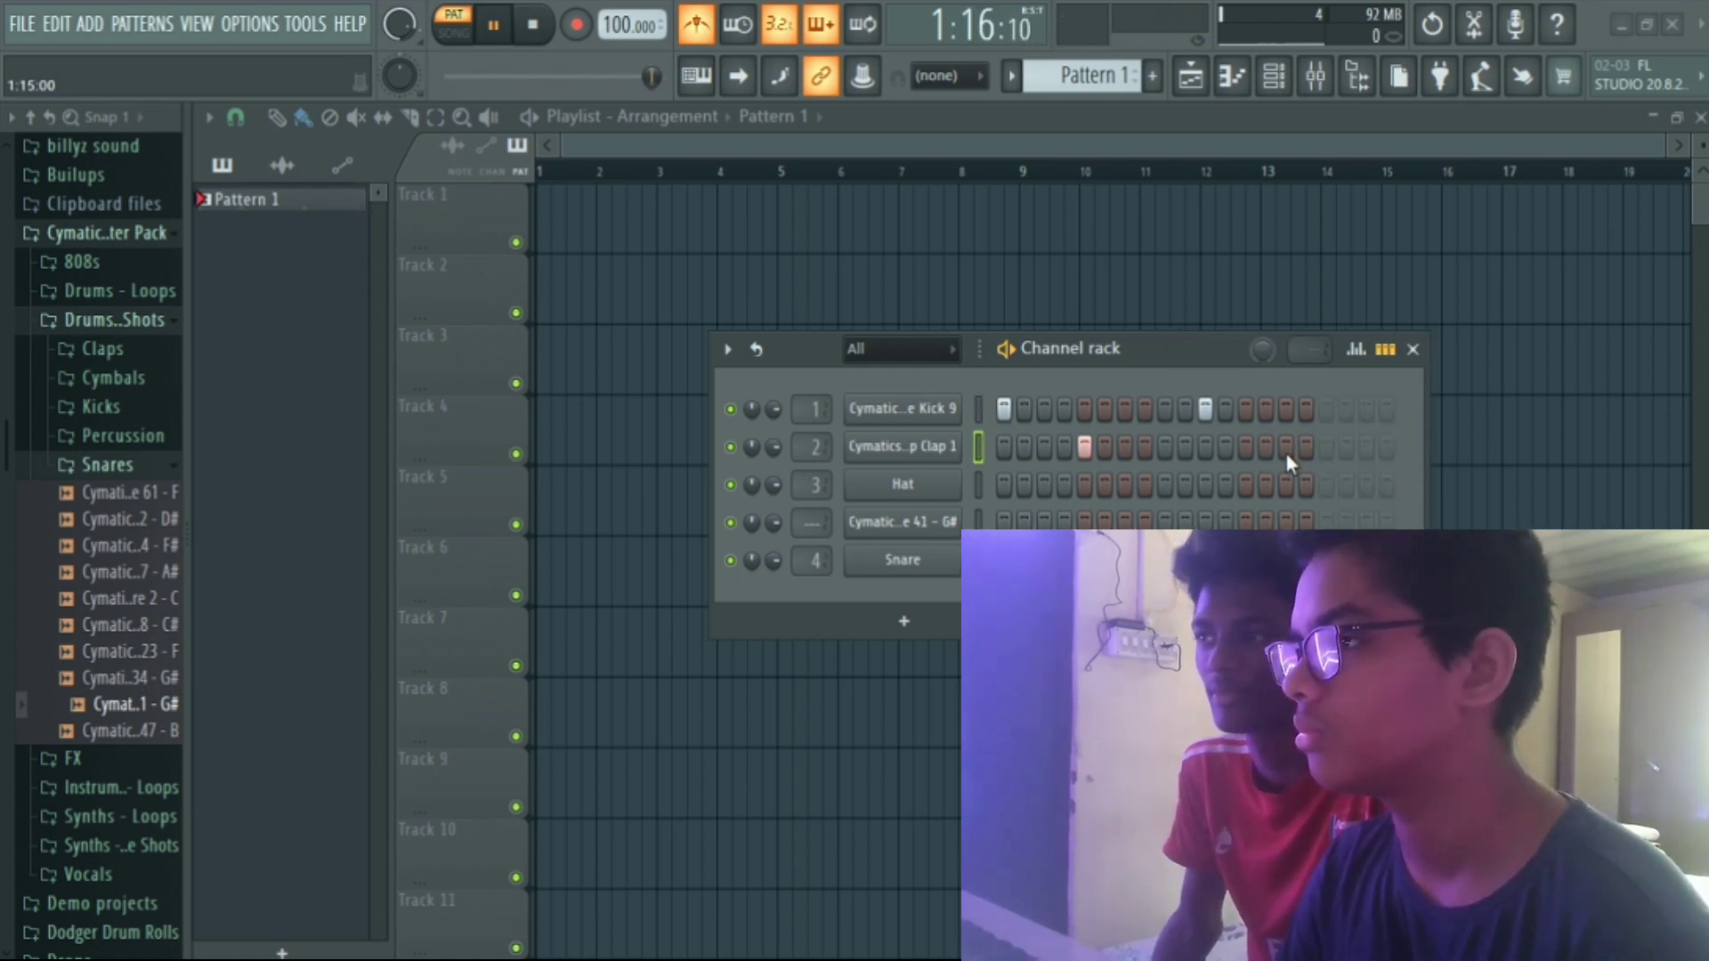
left_click(1266, 446)
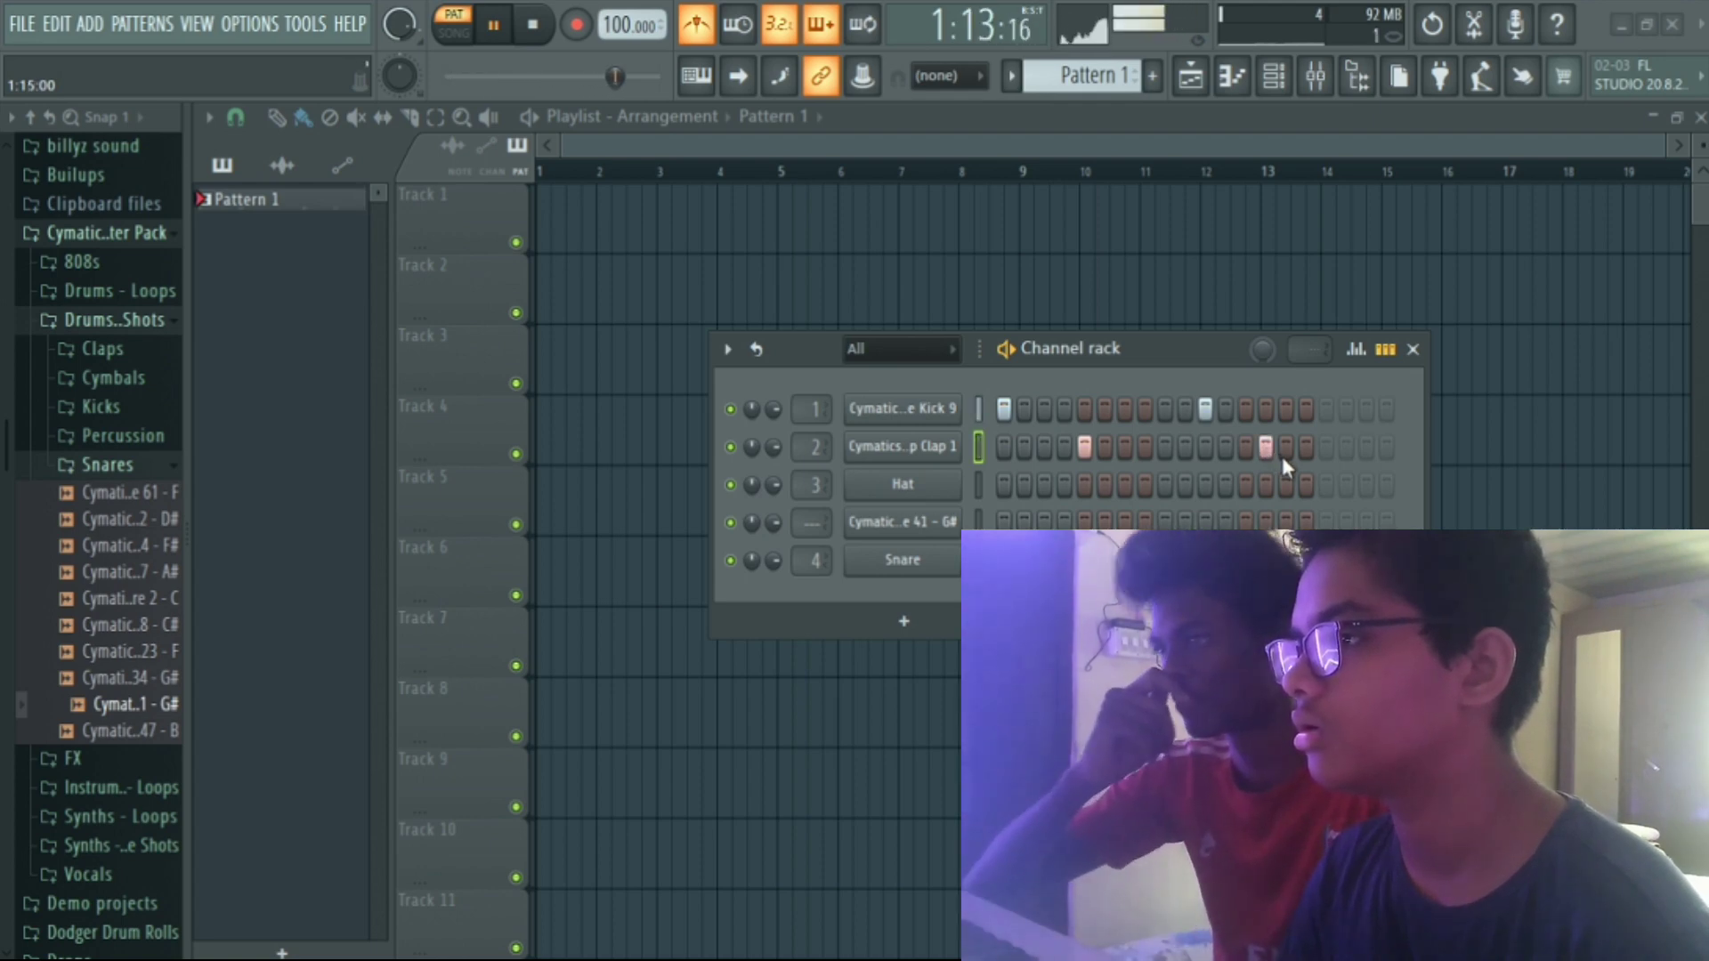
left_click(1266, 447)
left_click(1249, 446)
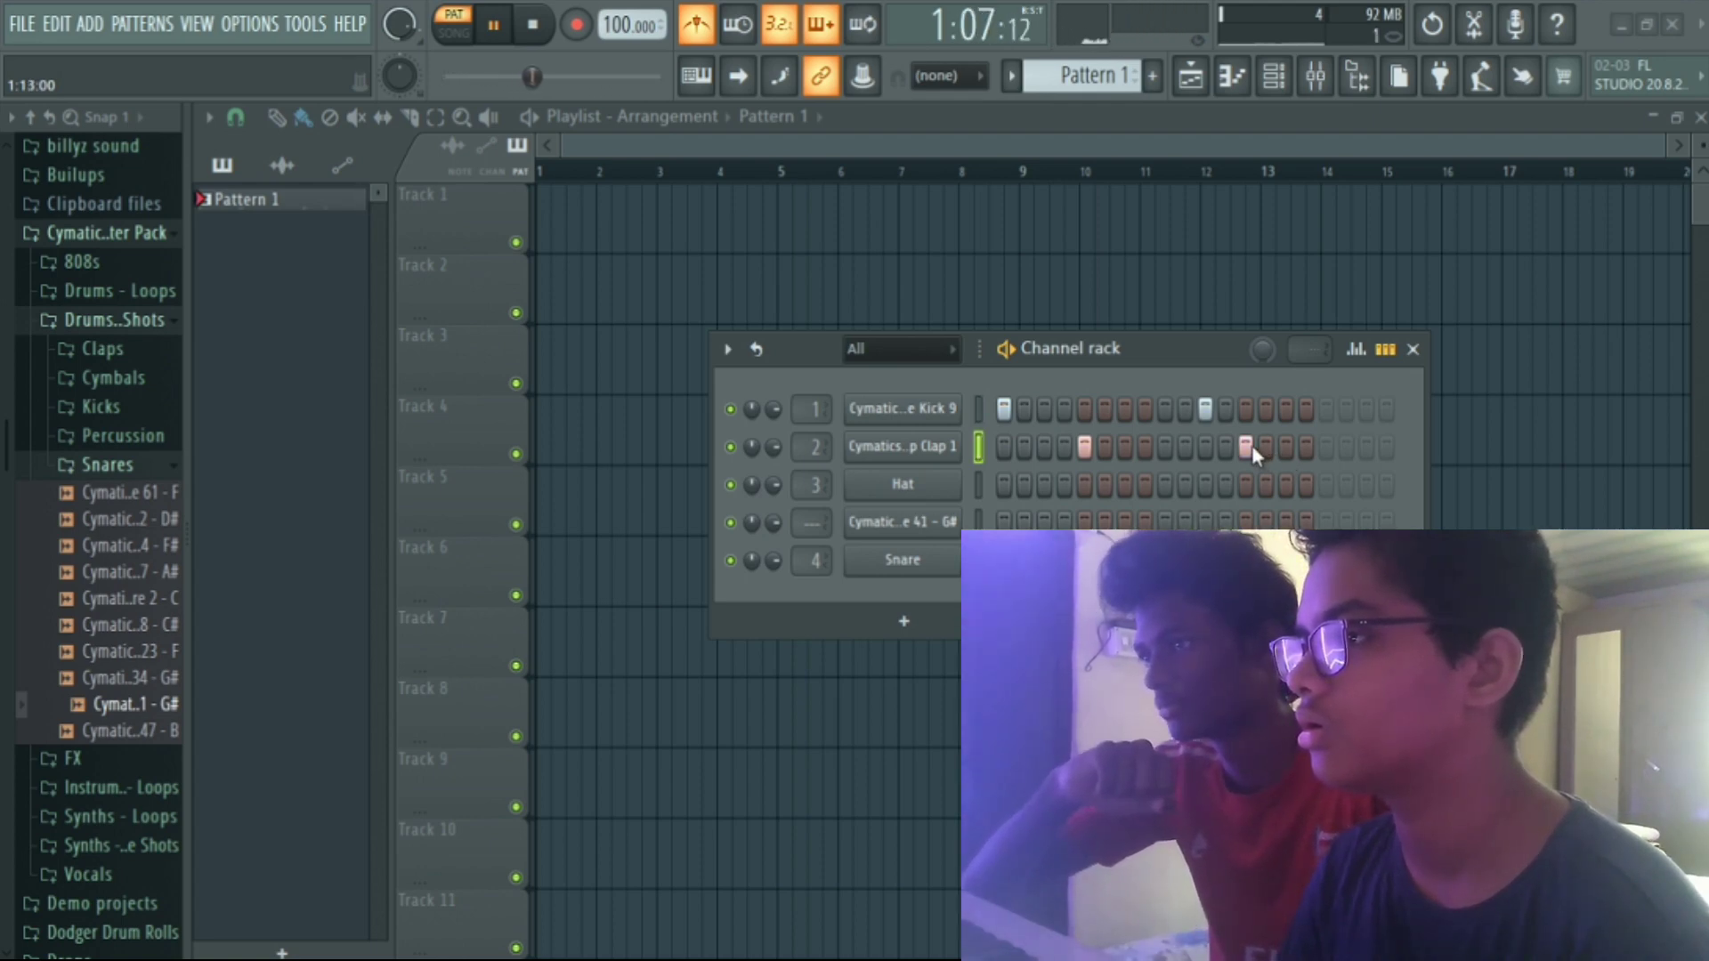
left_click(1286, 410)
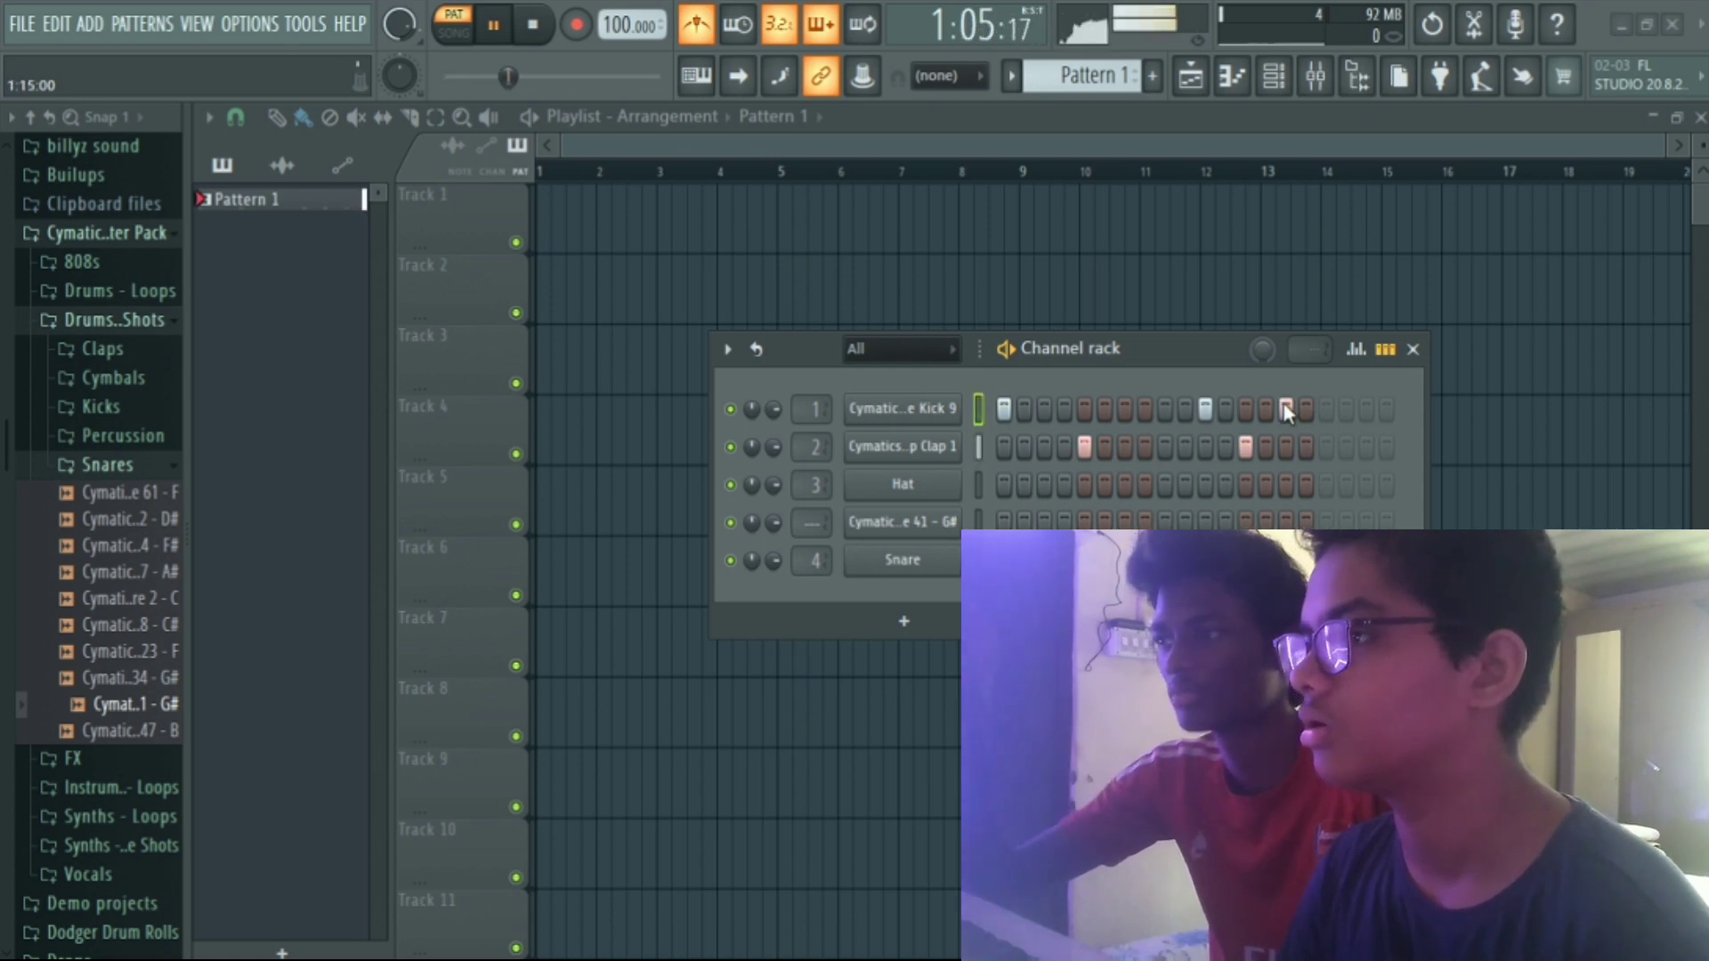
left_click(1286, 410)
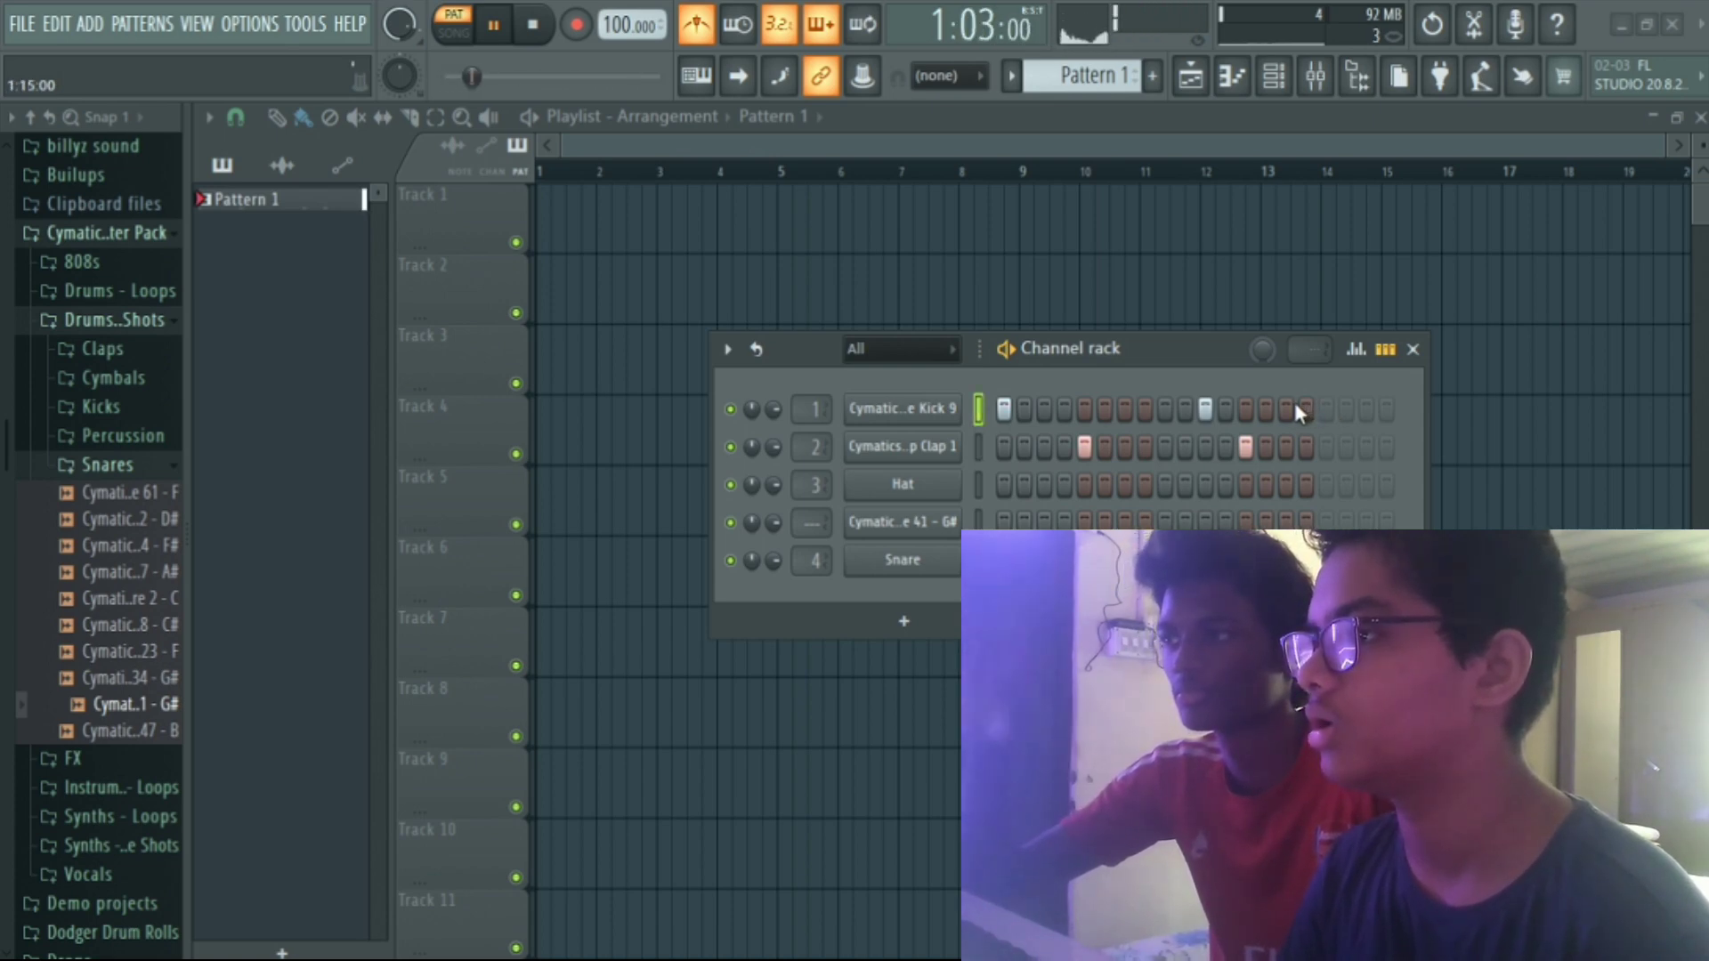
left_click(1265, 410)
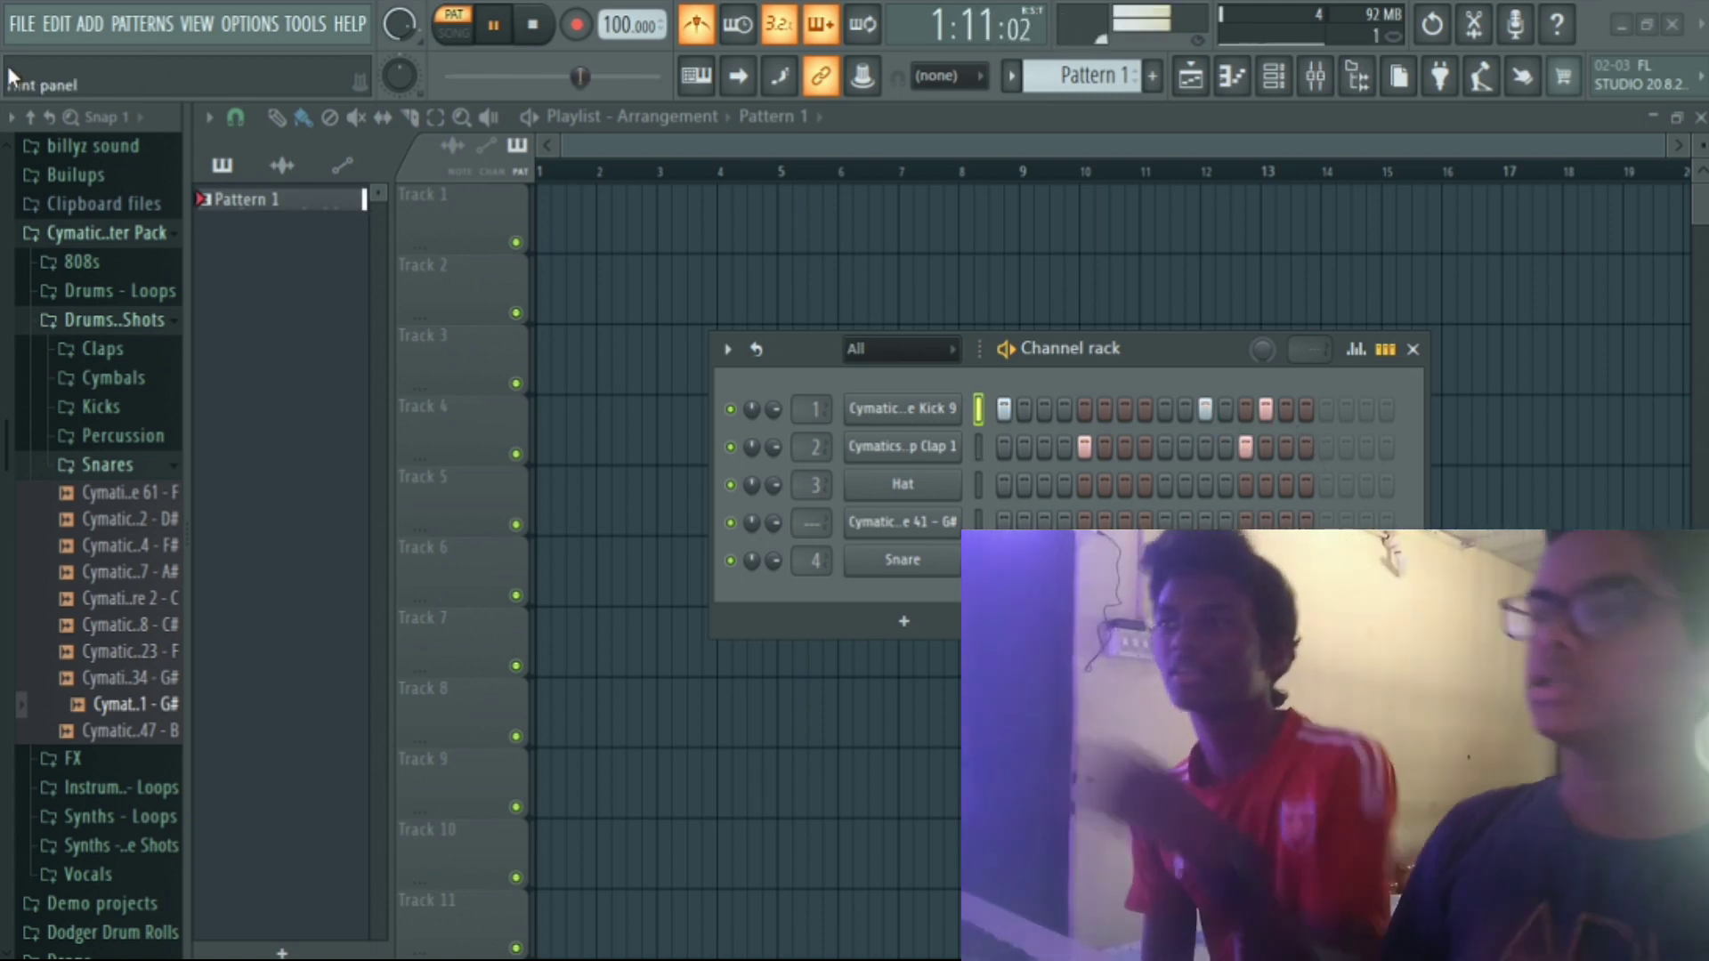
Stop playback and turn off the metronome.
left_click(534, 32)
left_click(697, 25)
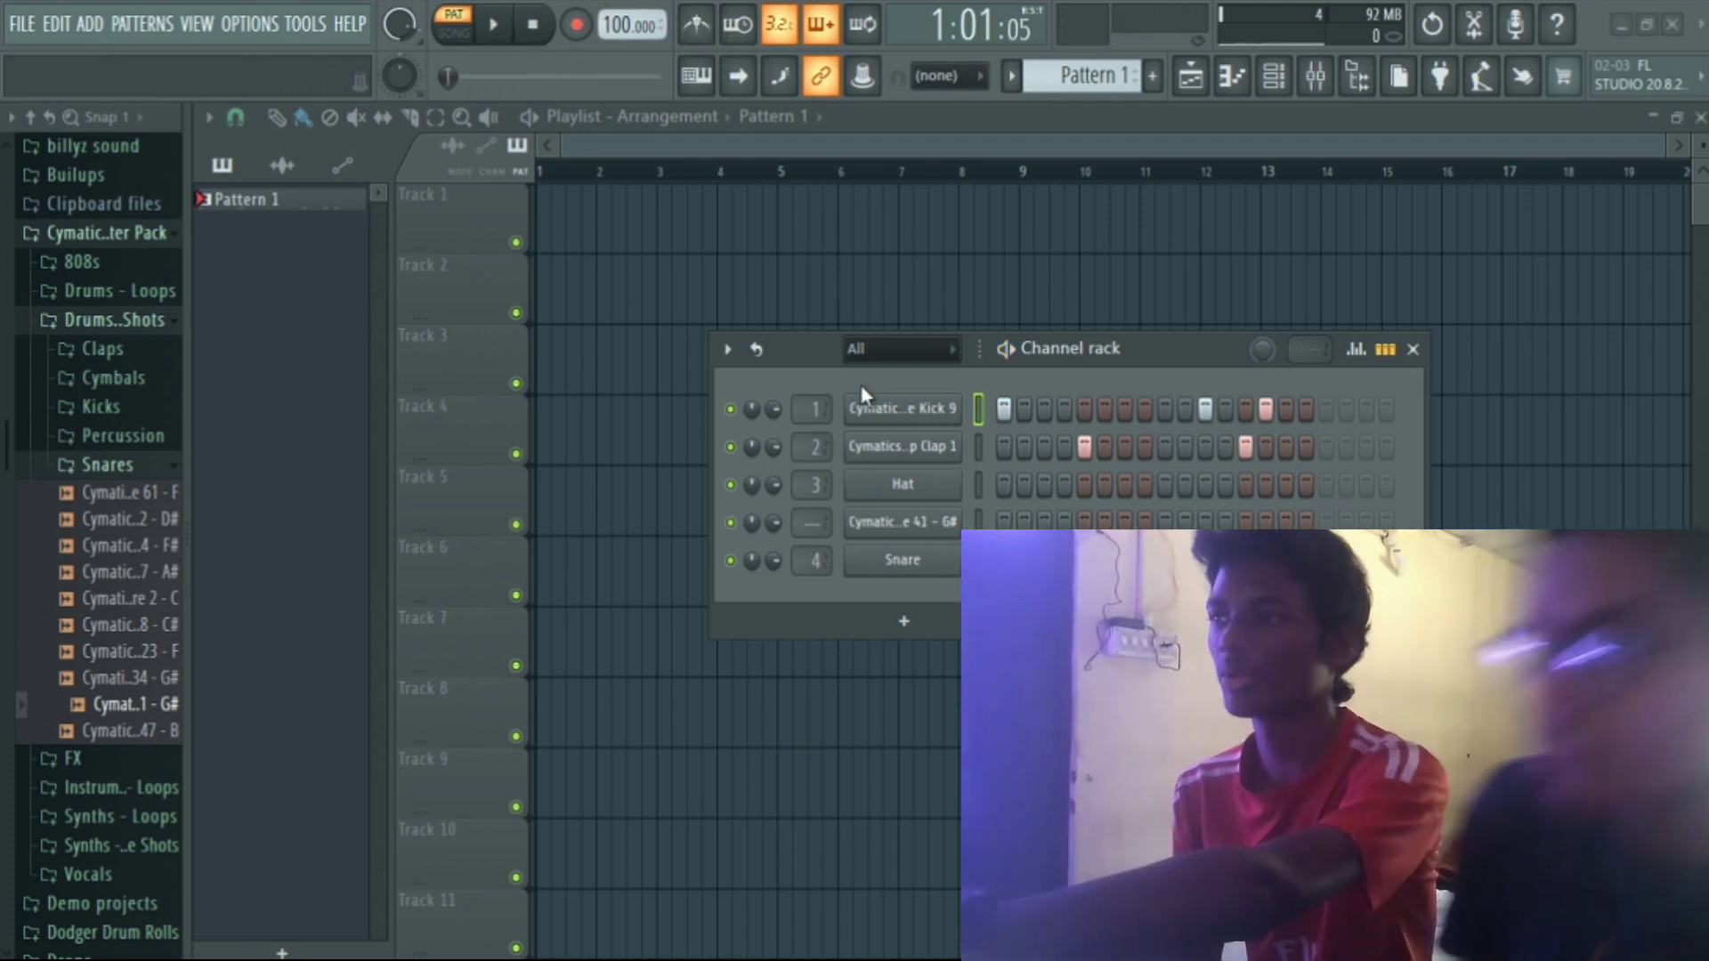
Open and close the piano roll, and place Pattern 1 at bar 1 of Track 1 in the playlist.
left_click(1231, 76)
right_click(648, 397)
right_click(648, 396)
left_click_drag(653, 346, 885, 406)
left_click(1700, 116)
left_click_drag(344, 203, 545, 210)
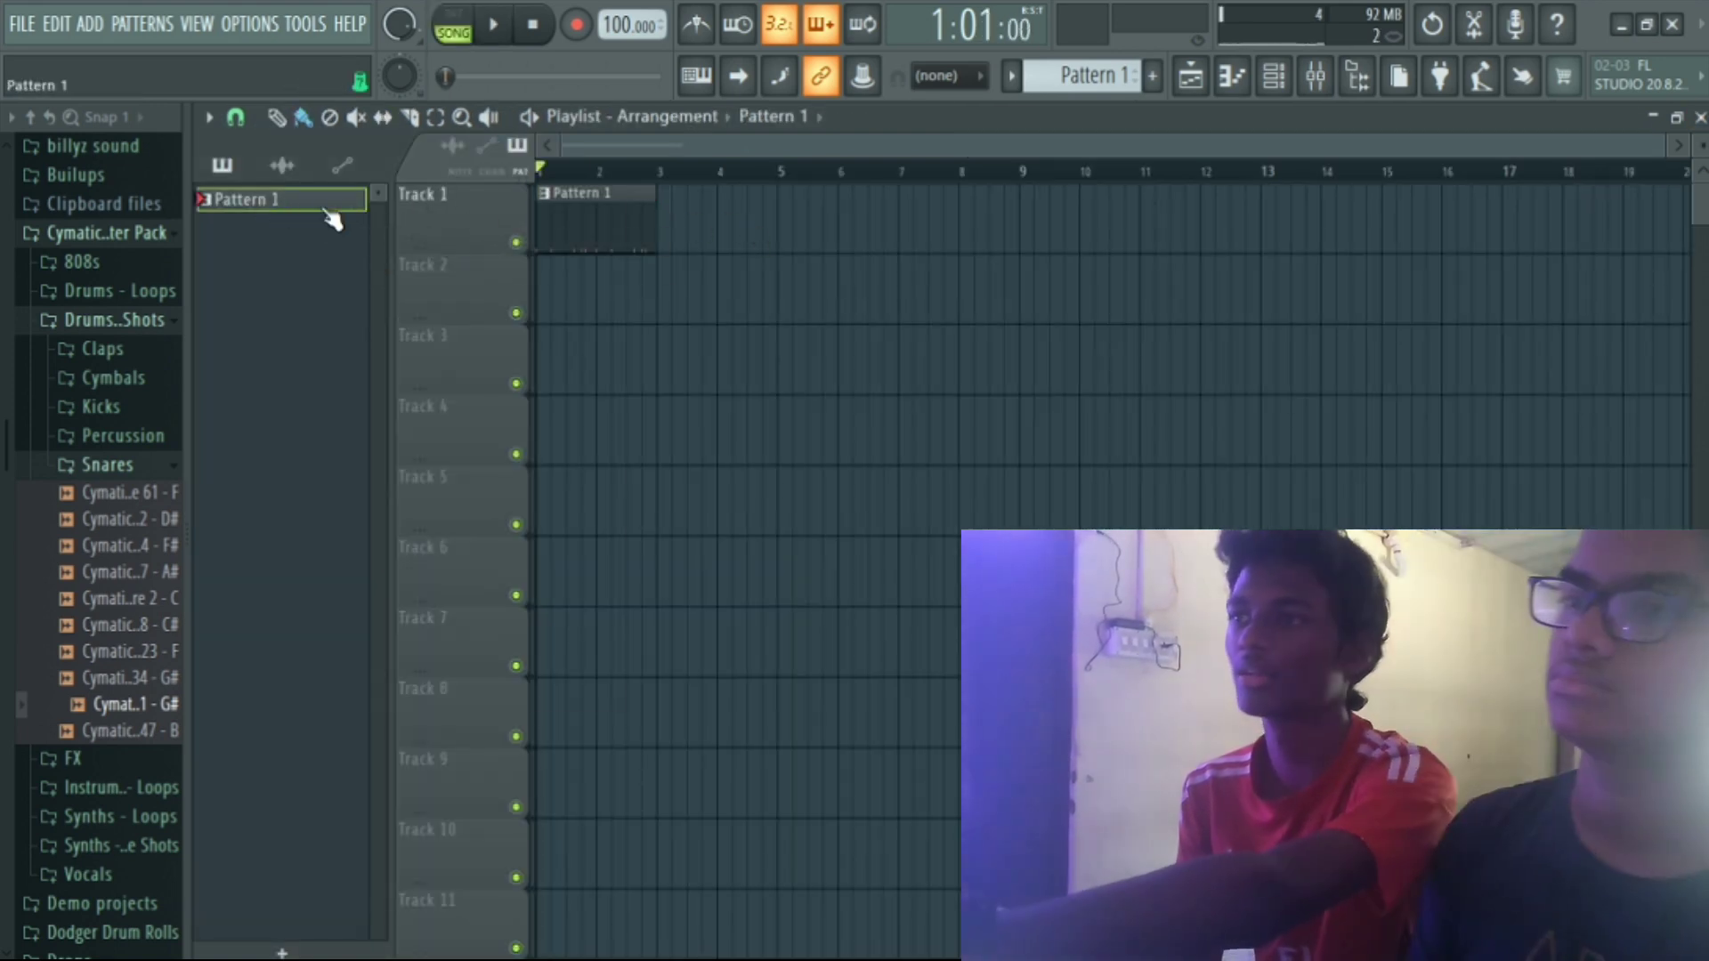
Rename Pattern 1 as "Drums" with a red colour, and collapse the Snares folder.
right_click(328, 215)
left_click(437, 331)
type("Drums")
left_click(425, 311)
key("Return")
key("Return")
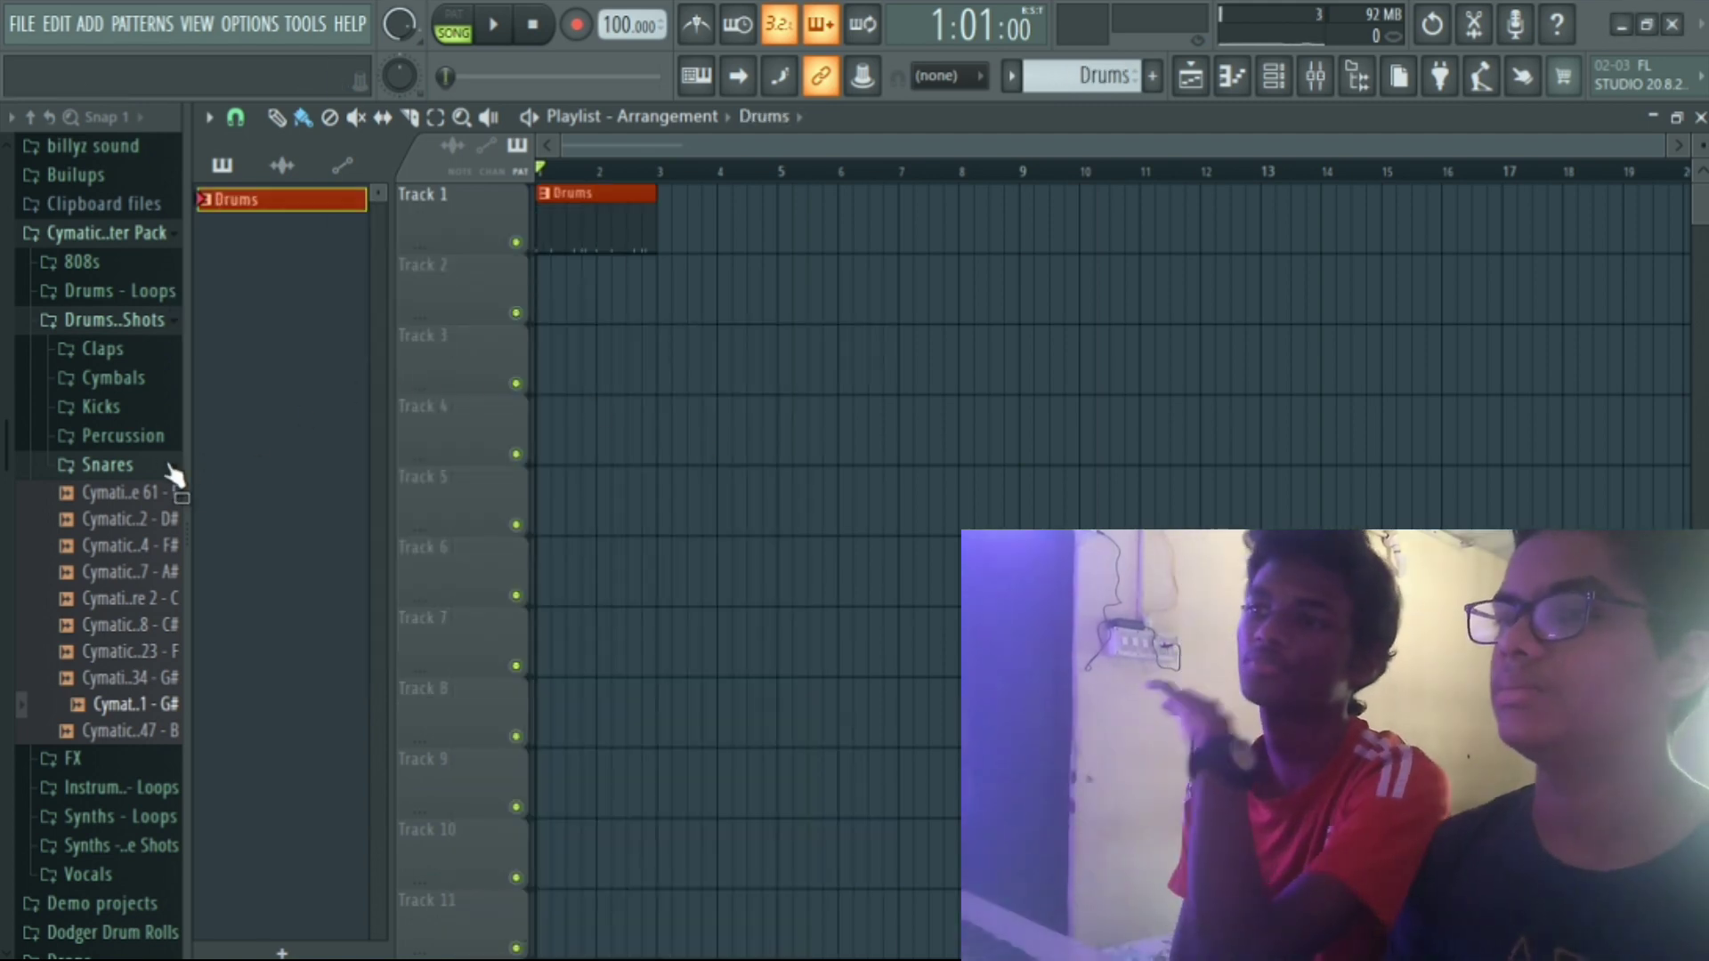
left_click(162, 465)
left_click(742, 248)
right_click(785, 253)
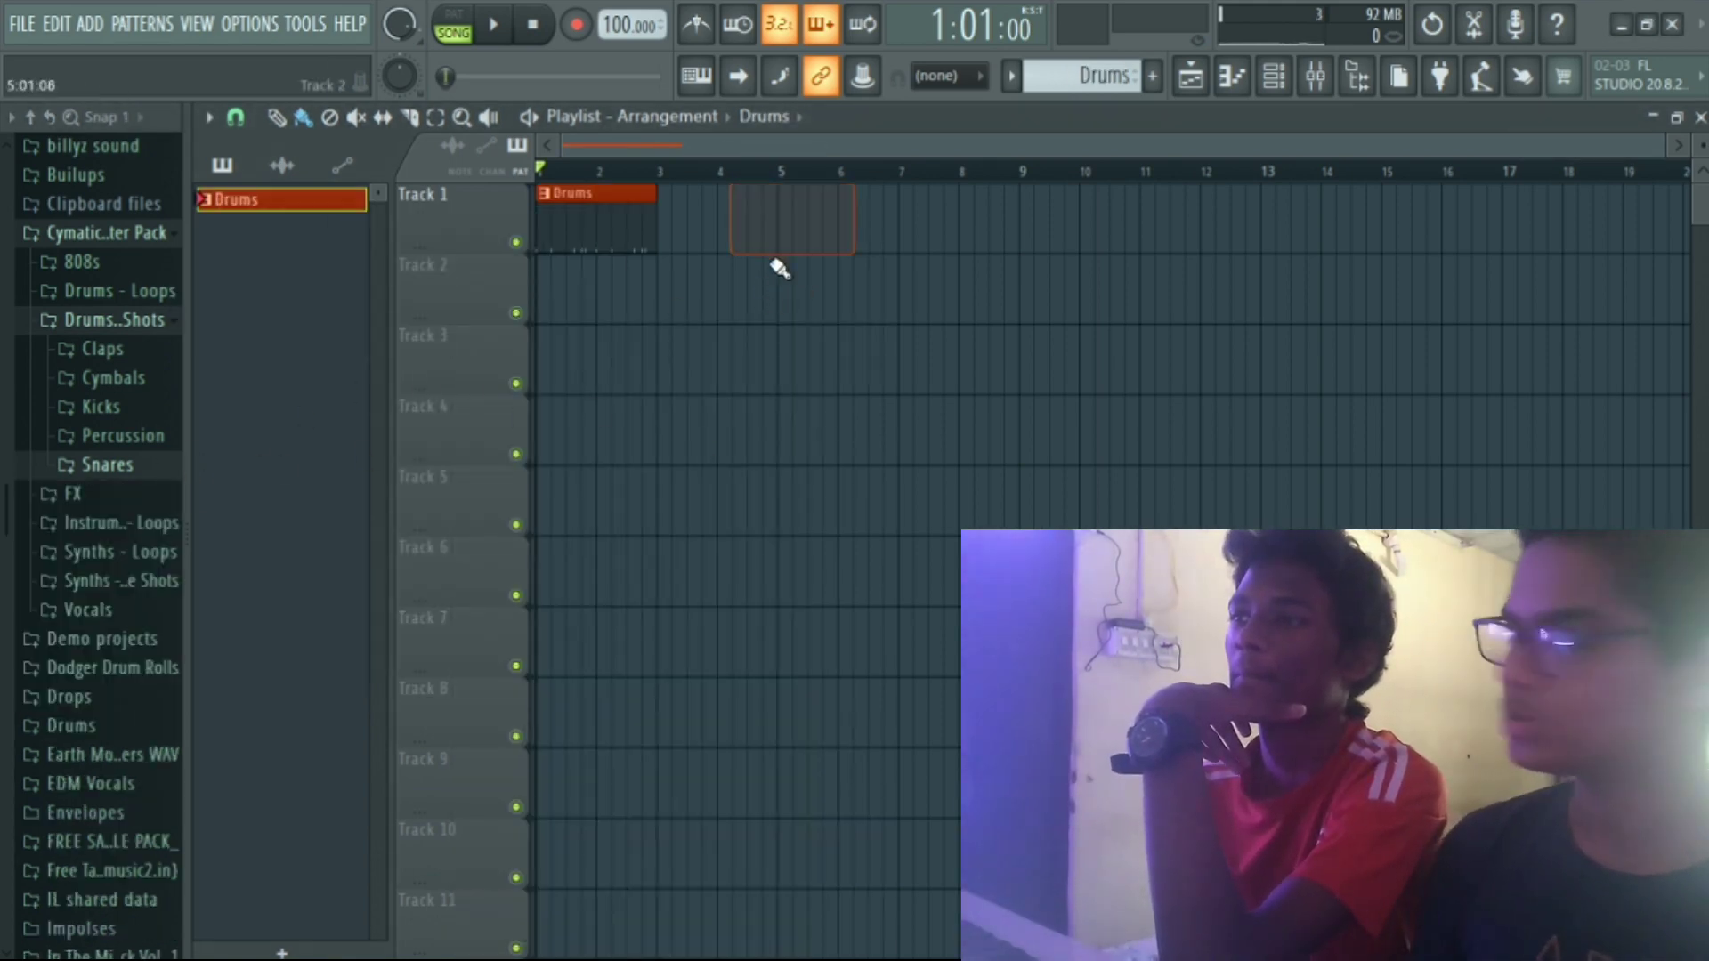
left_click(698, 226)
right_click(698, 226)
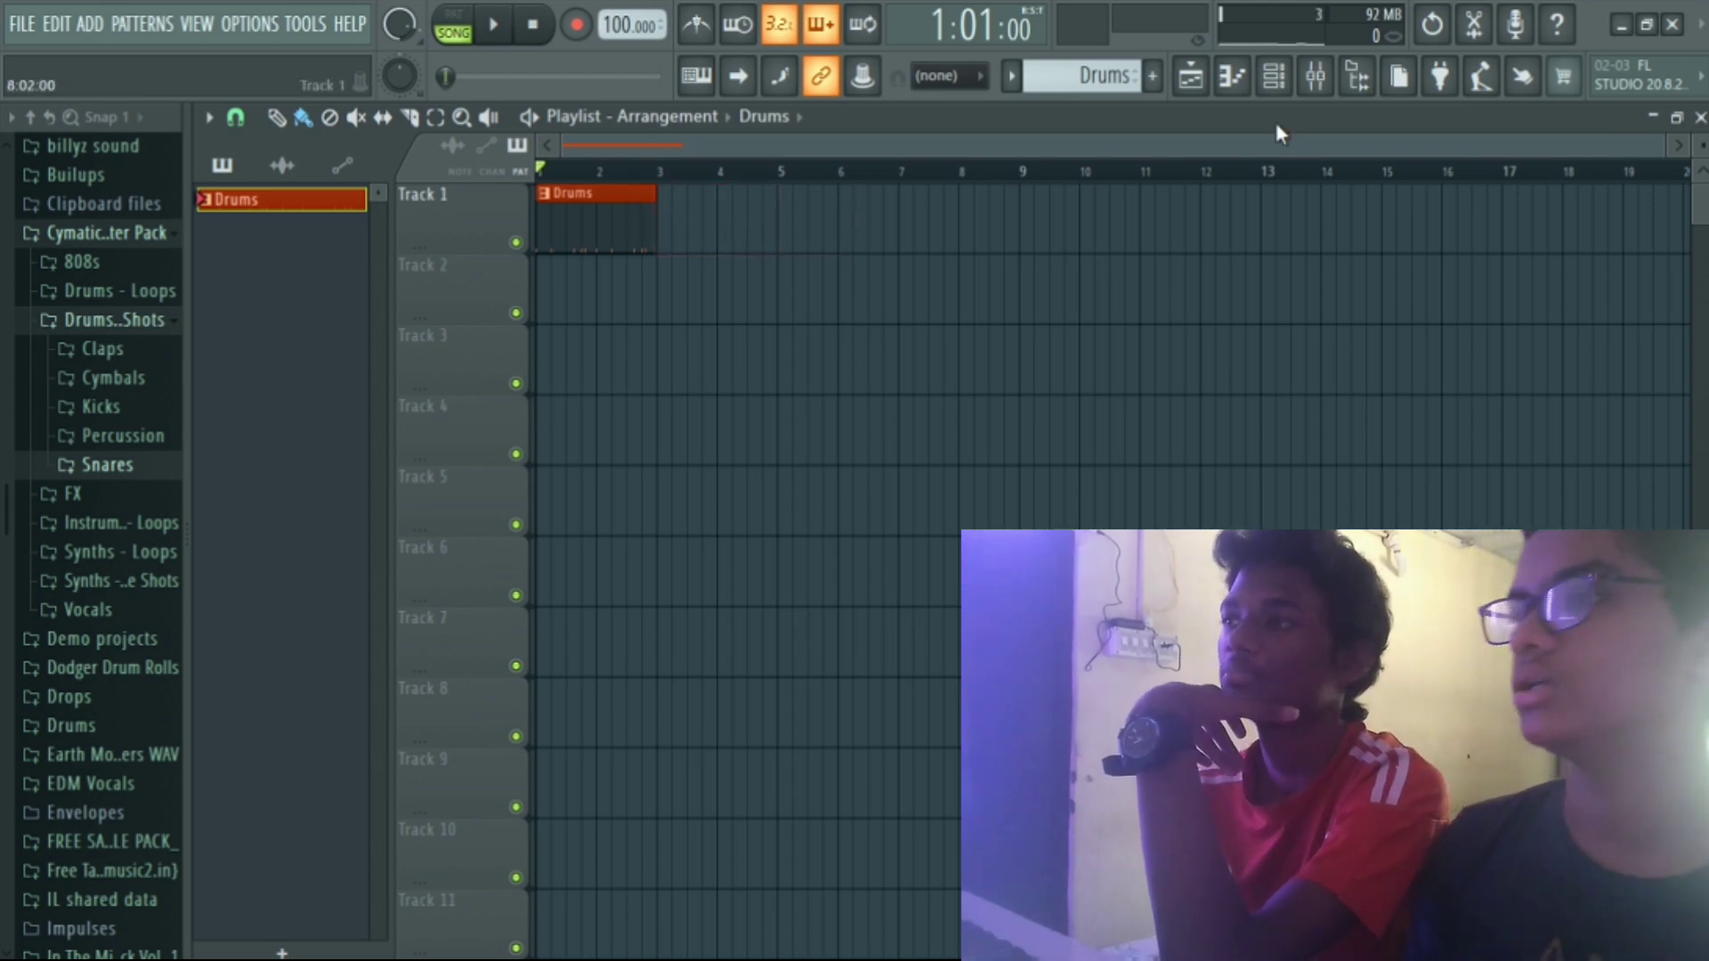
Reopen the channel rack and shrink the browser away to widen the playlist.
left_click(1275, 75)
left_click_drag(1134, 345, 1068, 327)
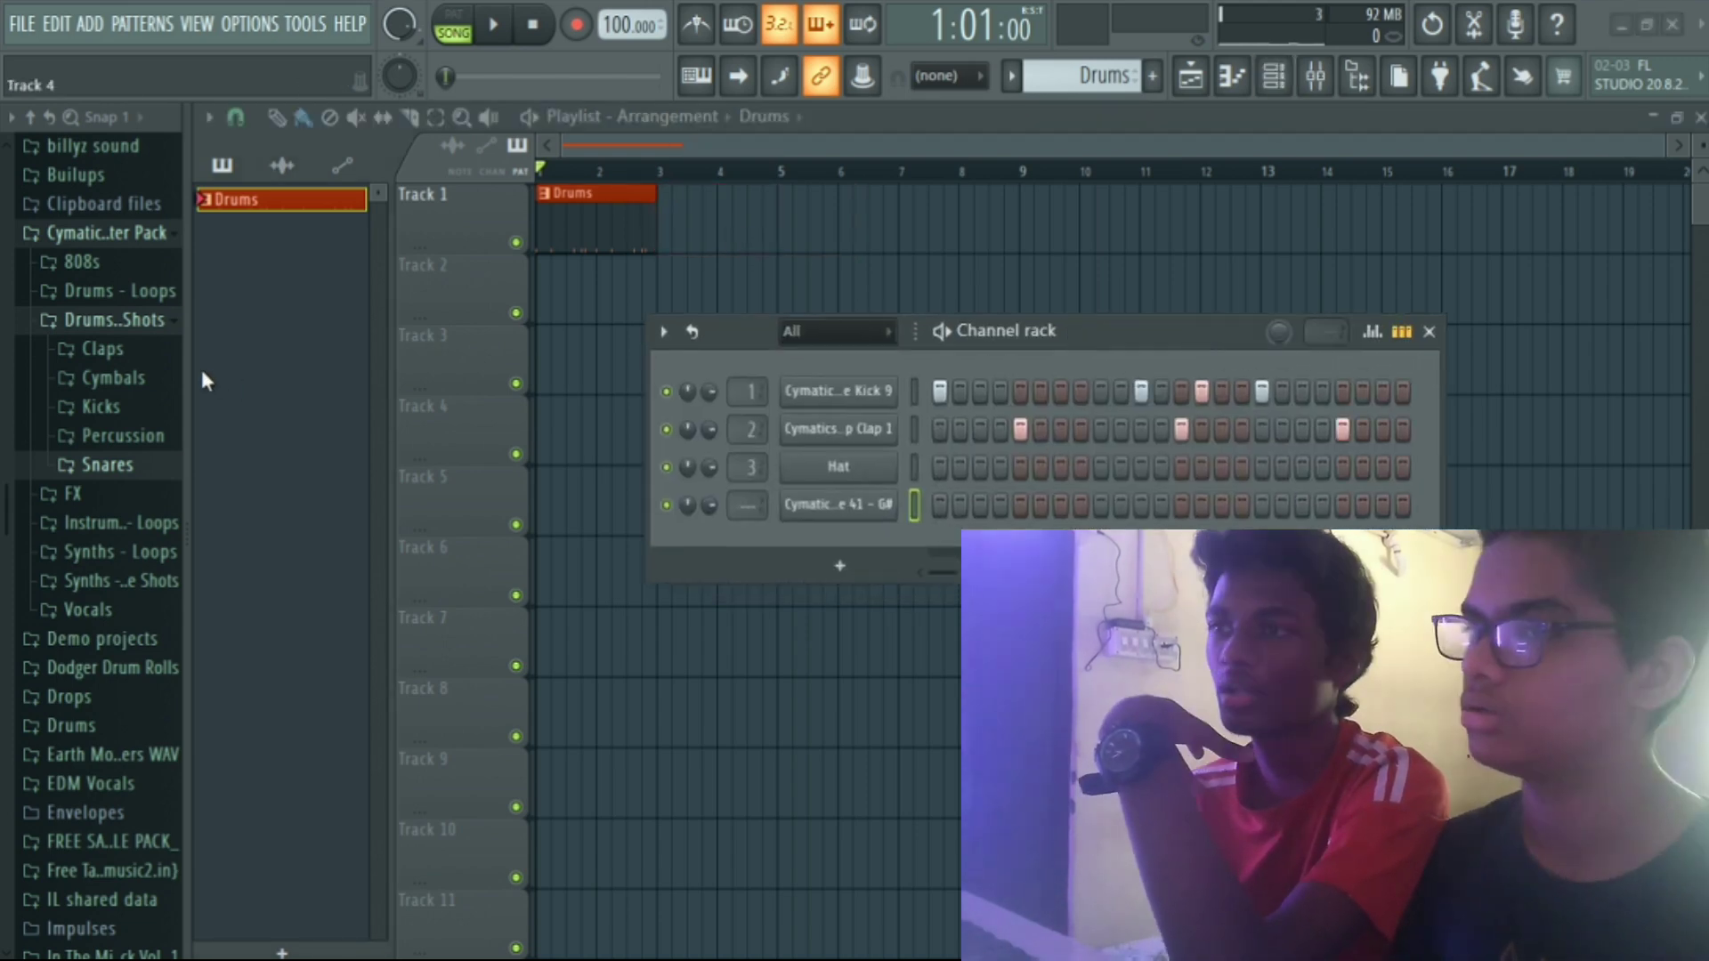
left_click_drag(185, 378, 5, 378)
Reposition the channel rack and add a Heat Up 3 instrument channel.
left_click(840, 570)
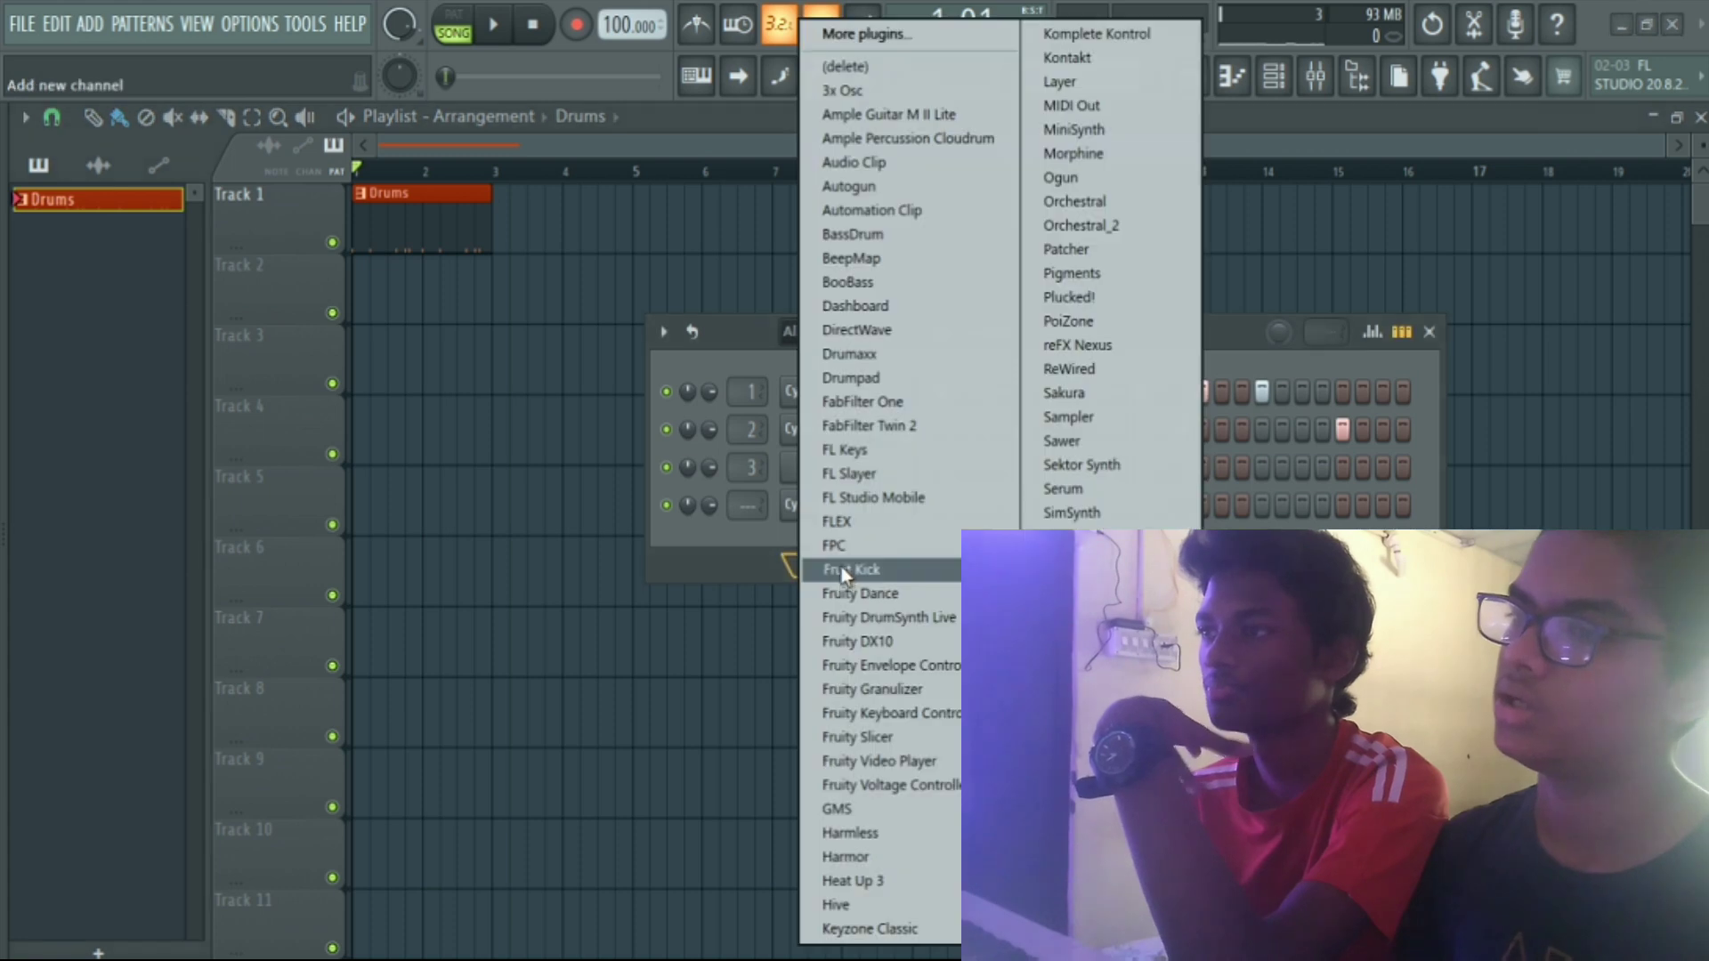
left_click_drag(1227, 347, 1317, 302)
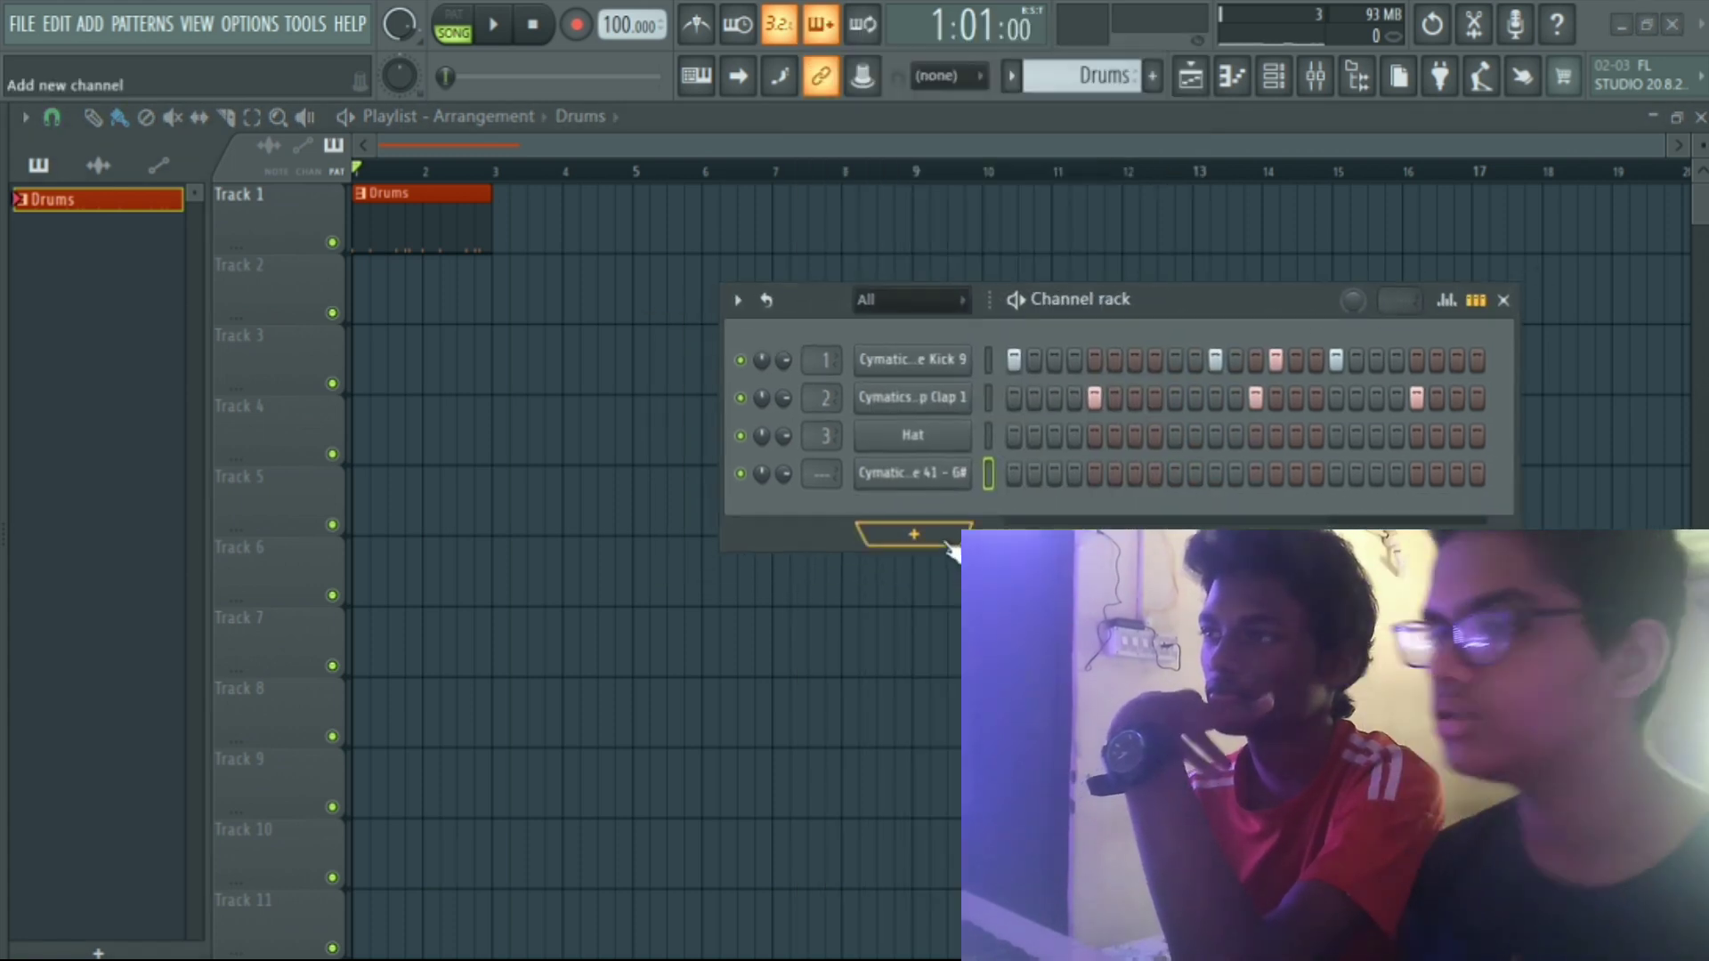
left_click(913, 538)
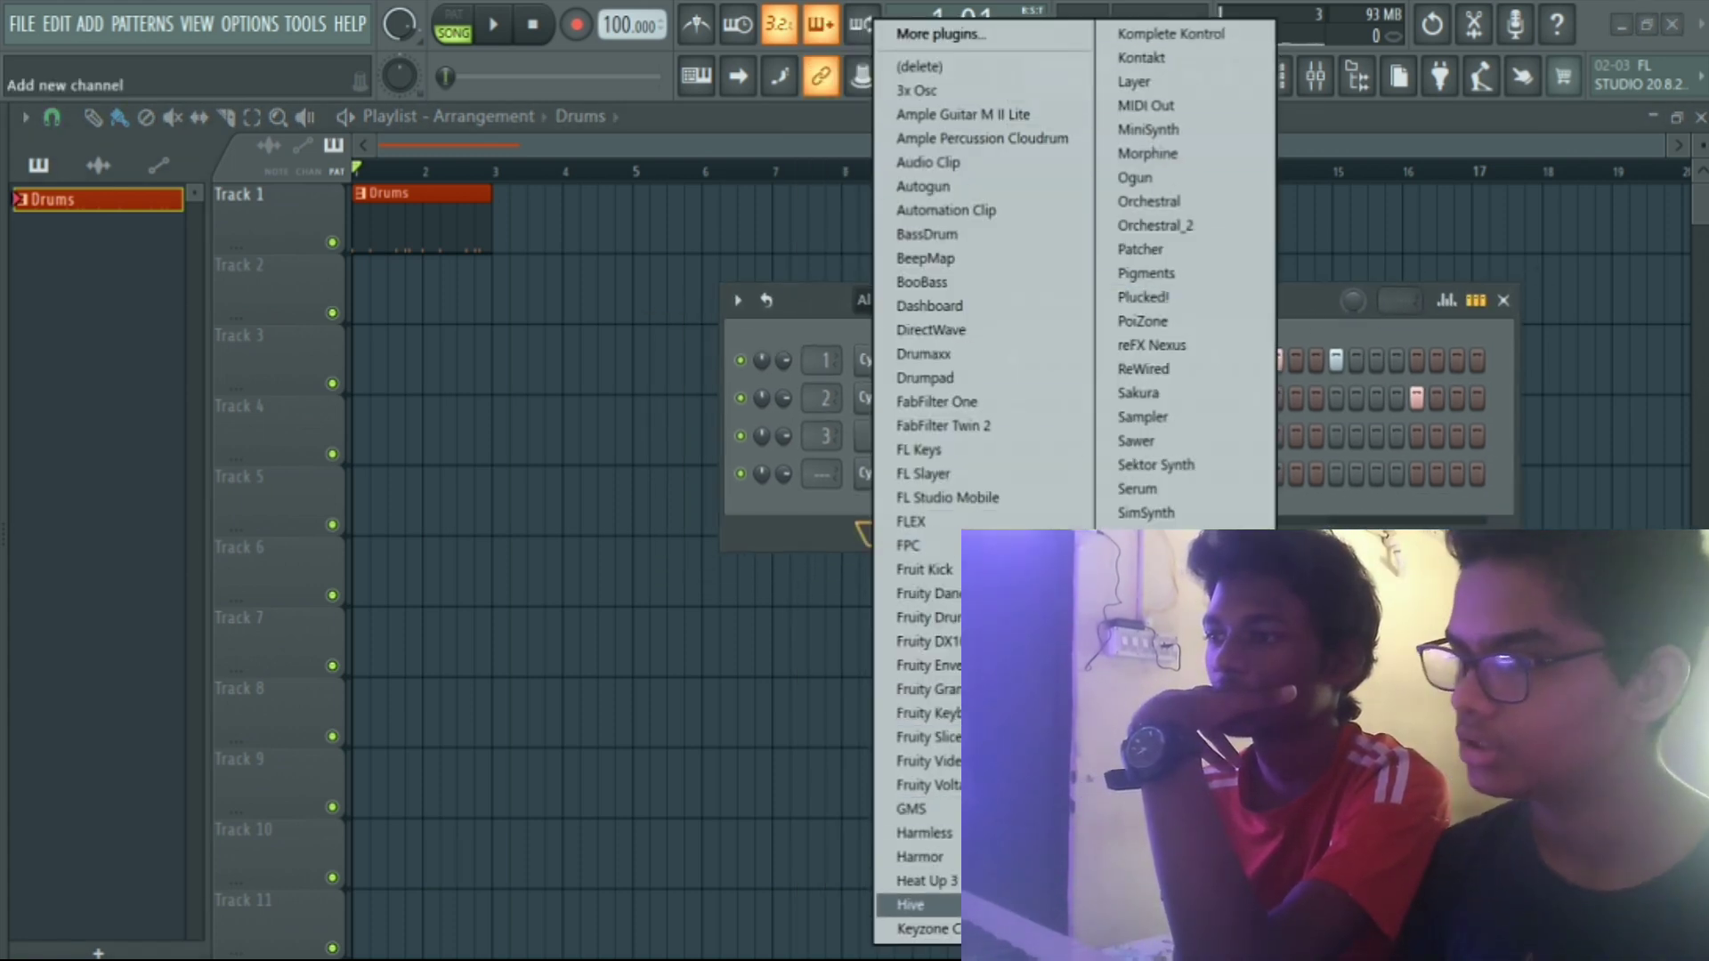
left_click(943, 880)
Audition the Heat Up 3 Bells presets Ginas Bell, Icys, Lucid, Ice and Babys Love.
left_click(953, 470)
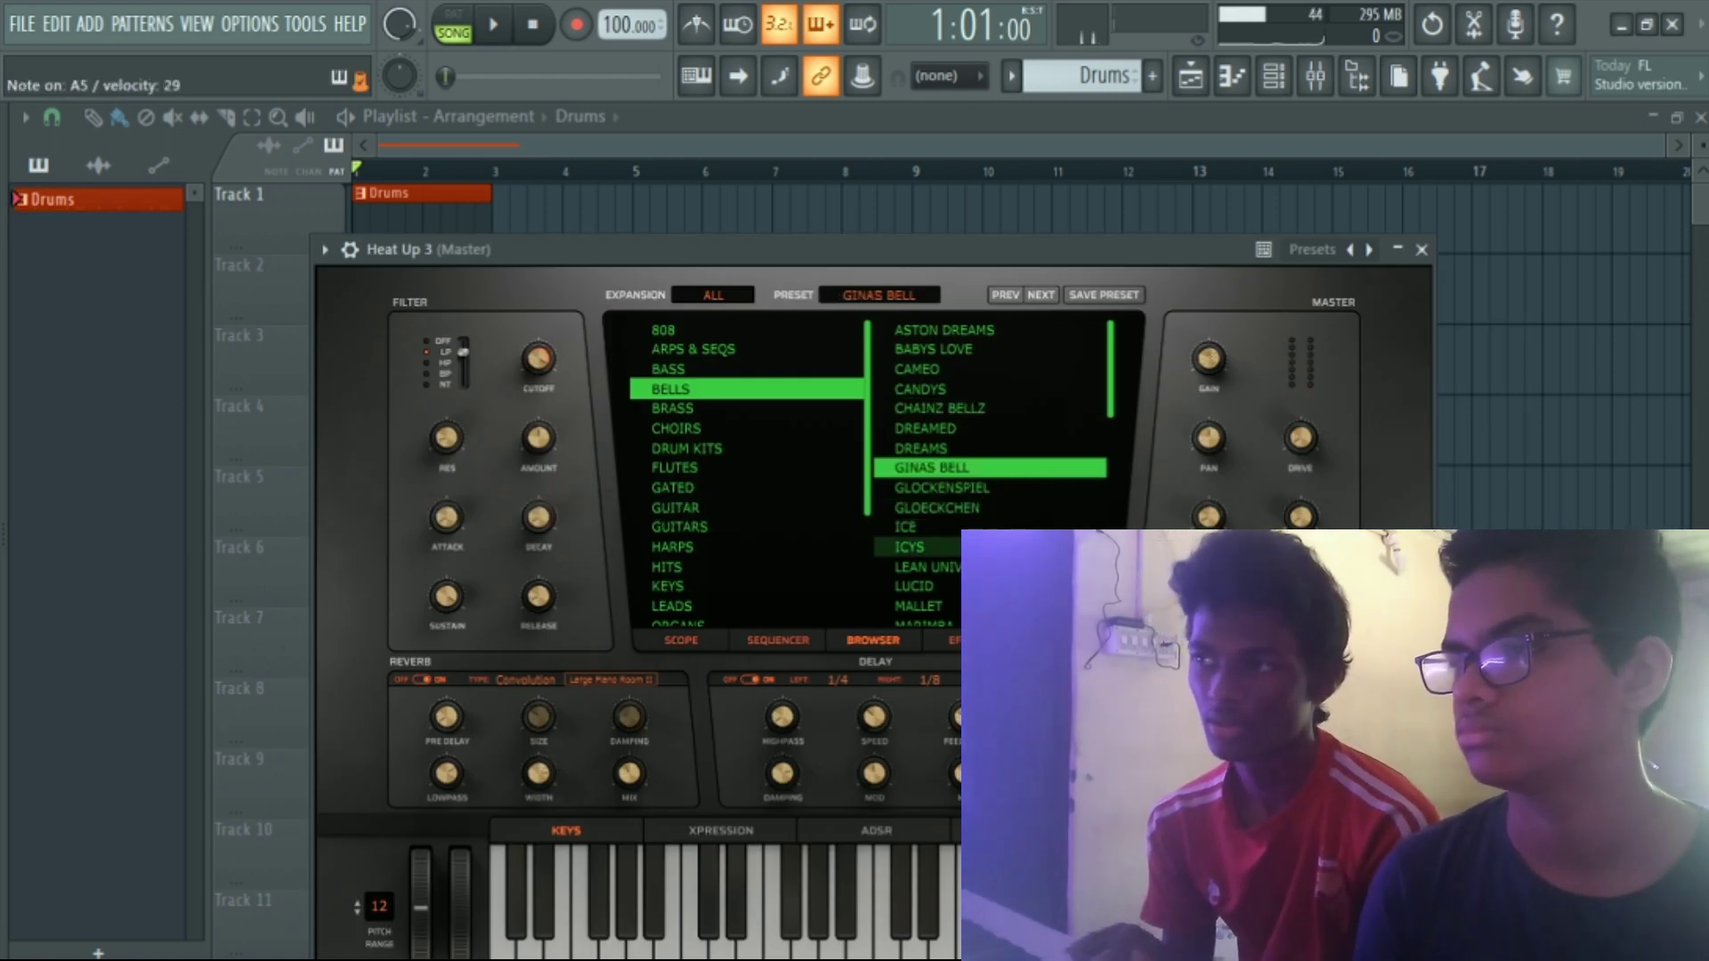
left_click(943, 547)
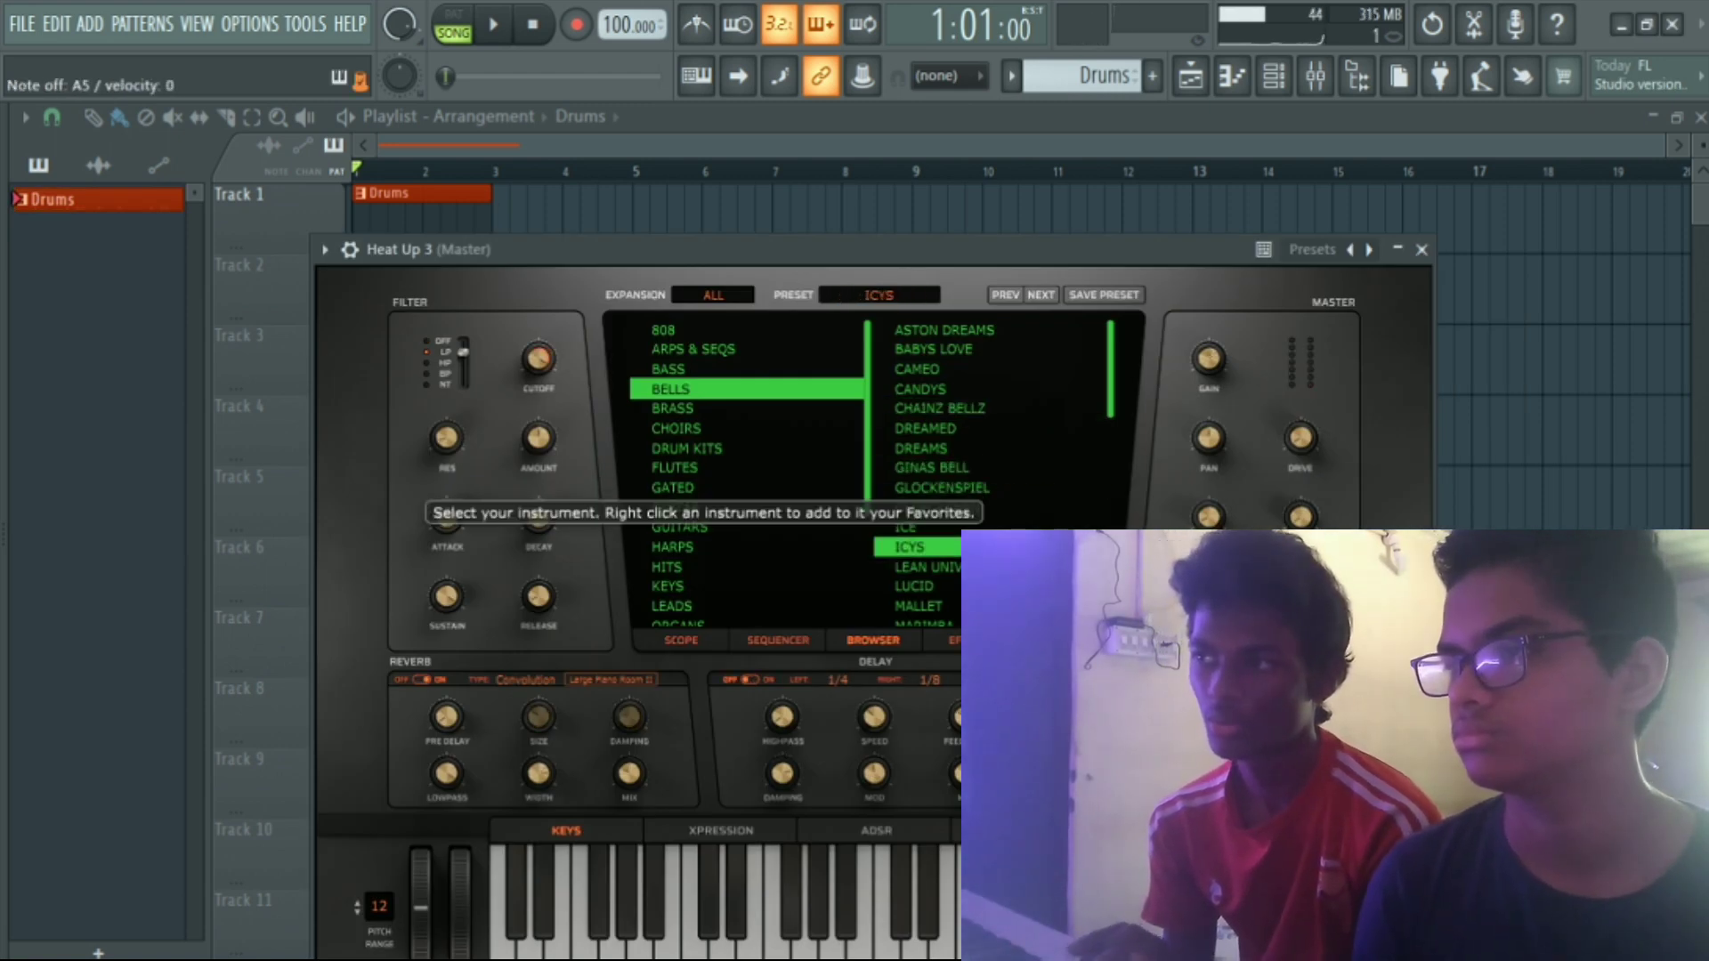
left_click(979, 526)
scroll(979, 525, "down", 1)
left_click(943, 521)
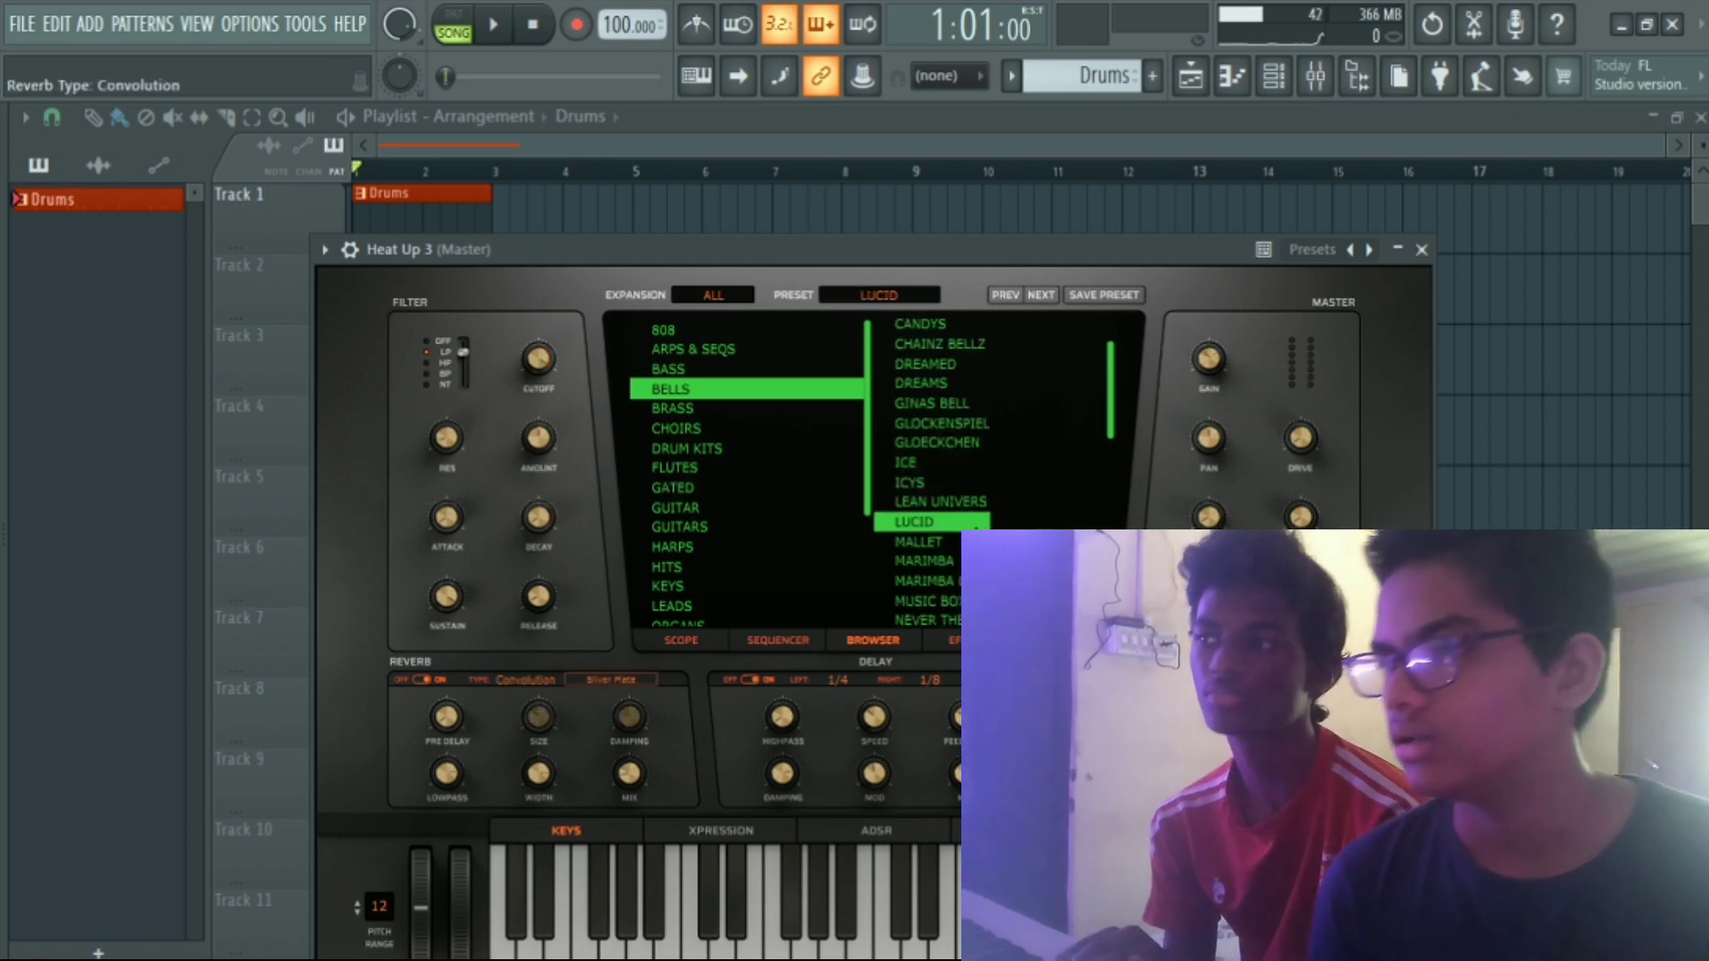
left_click(977, 454)
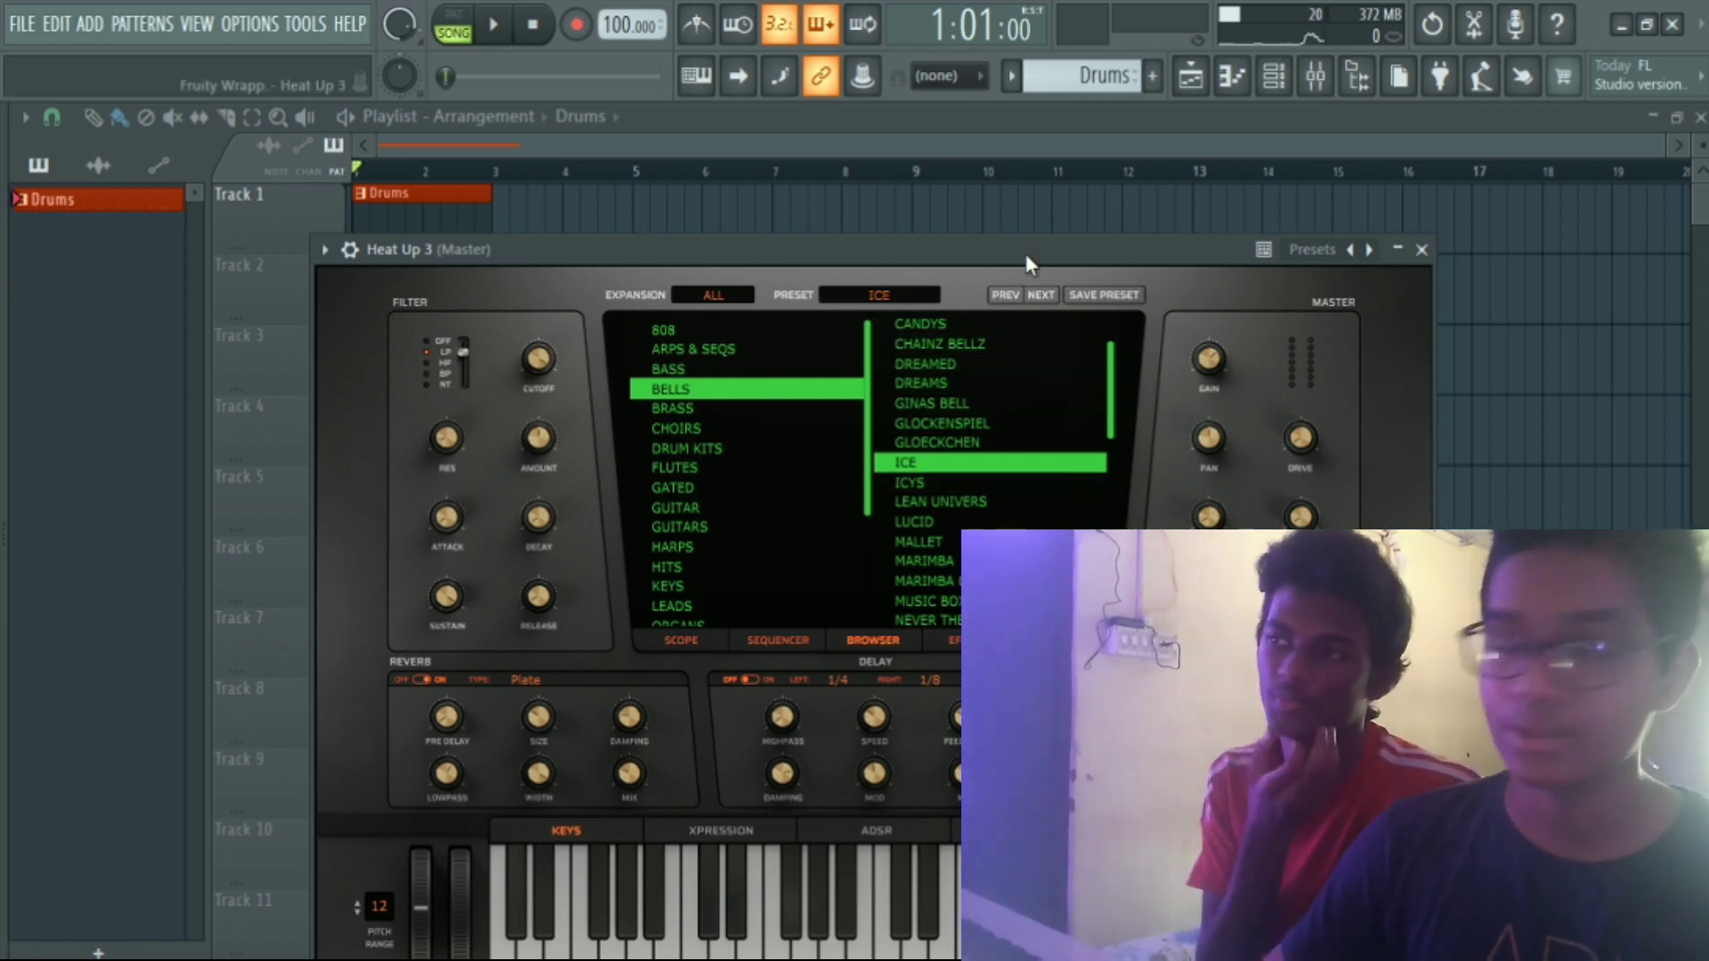
scroll(935, 360, "up", 3)
left_click(982, 350)
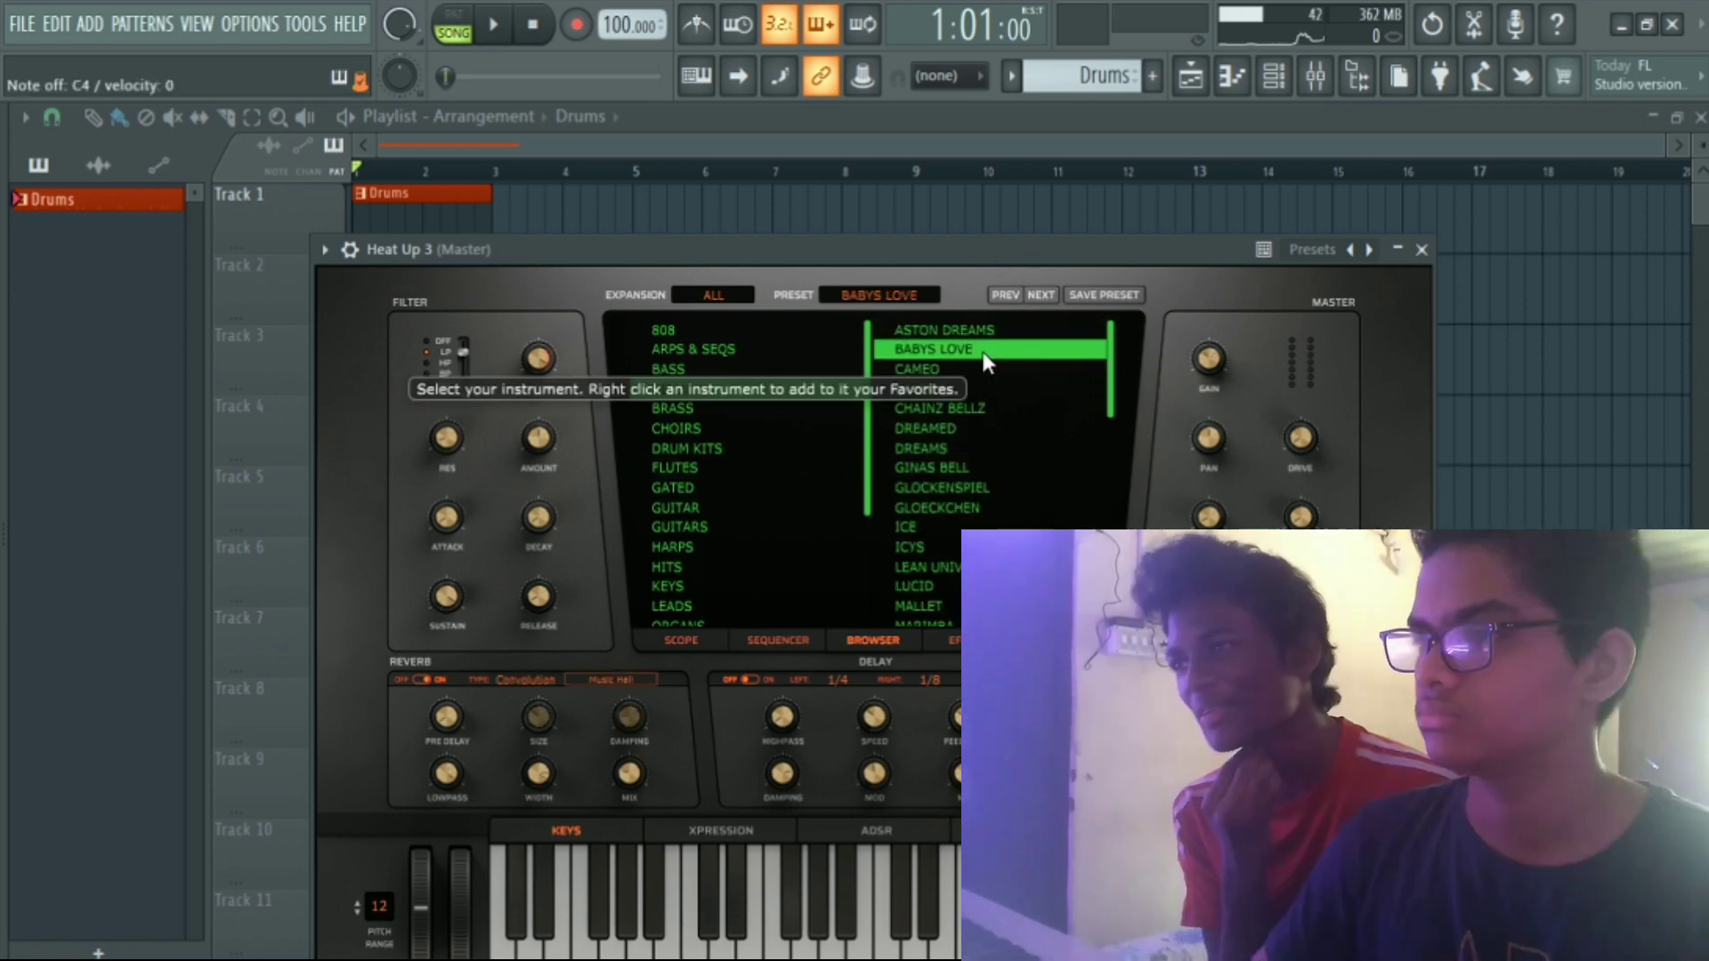
Load the Lucid preset from the Bells category and close the Heat Up 3 window.
scroll(974, 365, "down", 5)
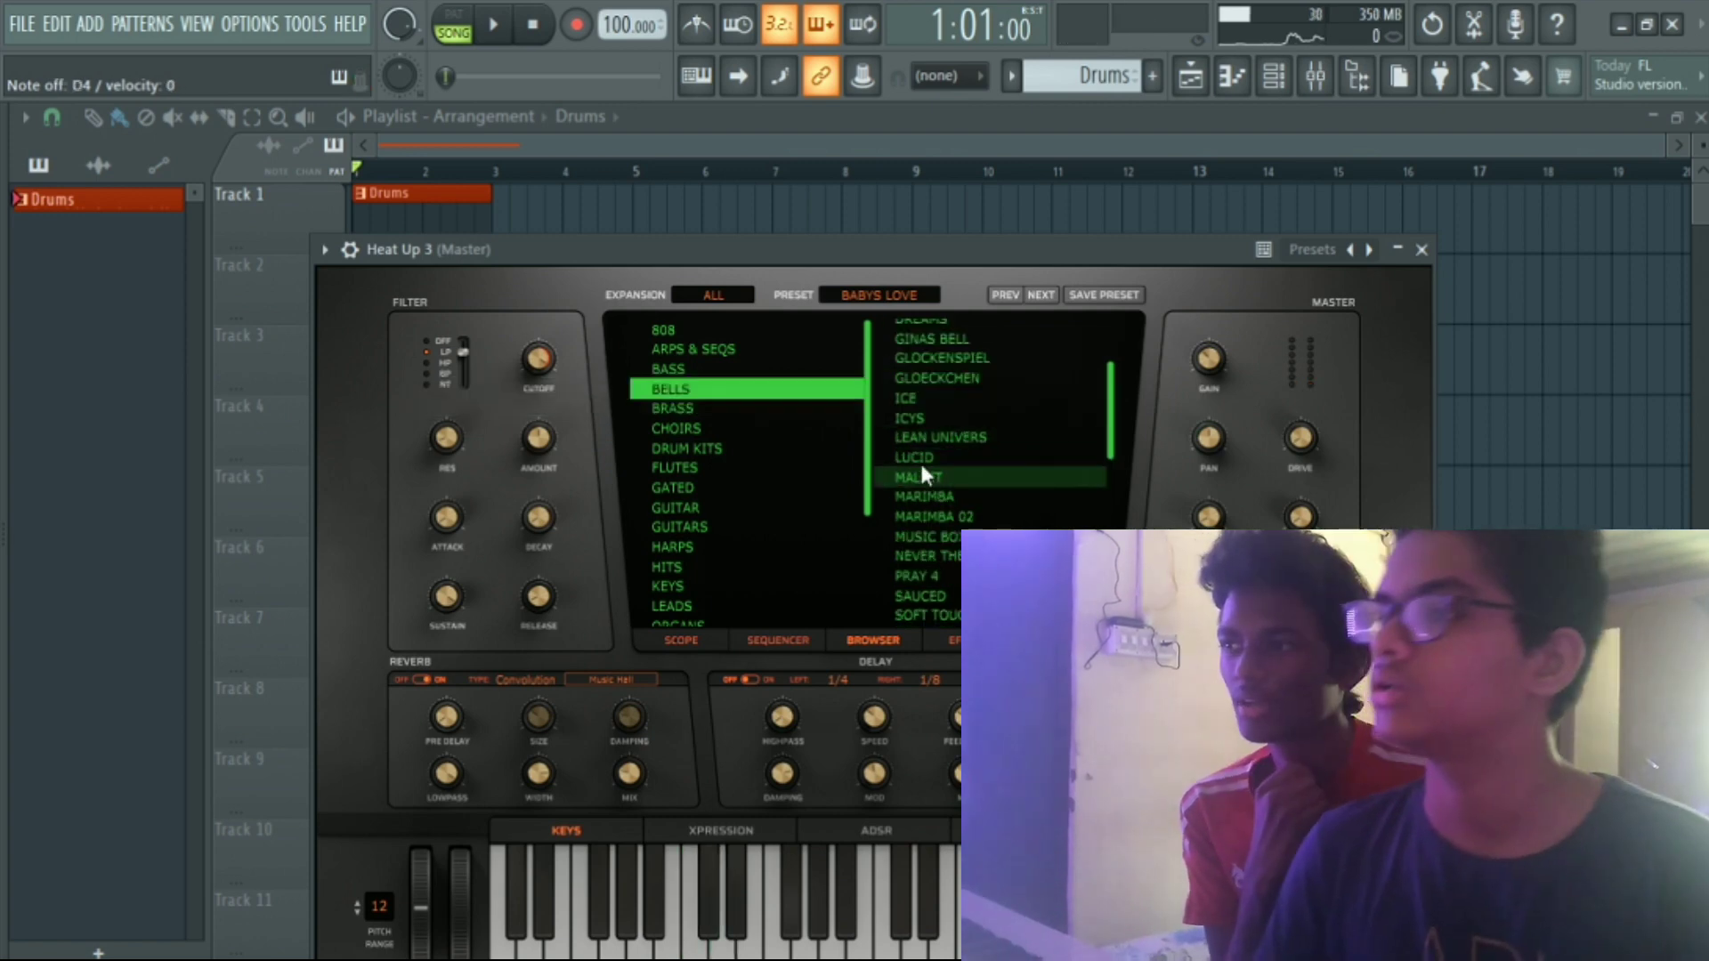
left_click(922, 459)
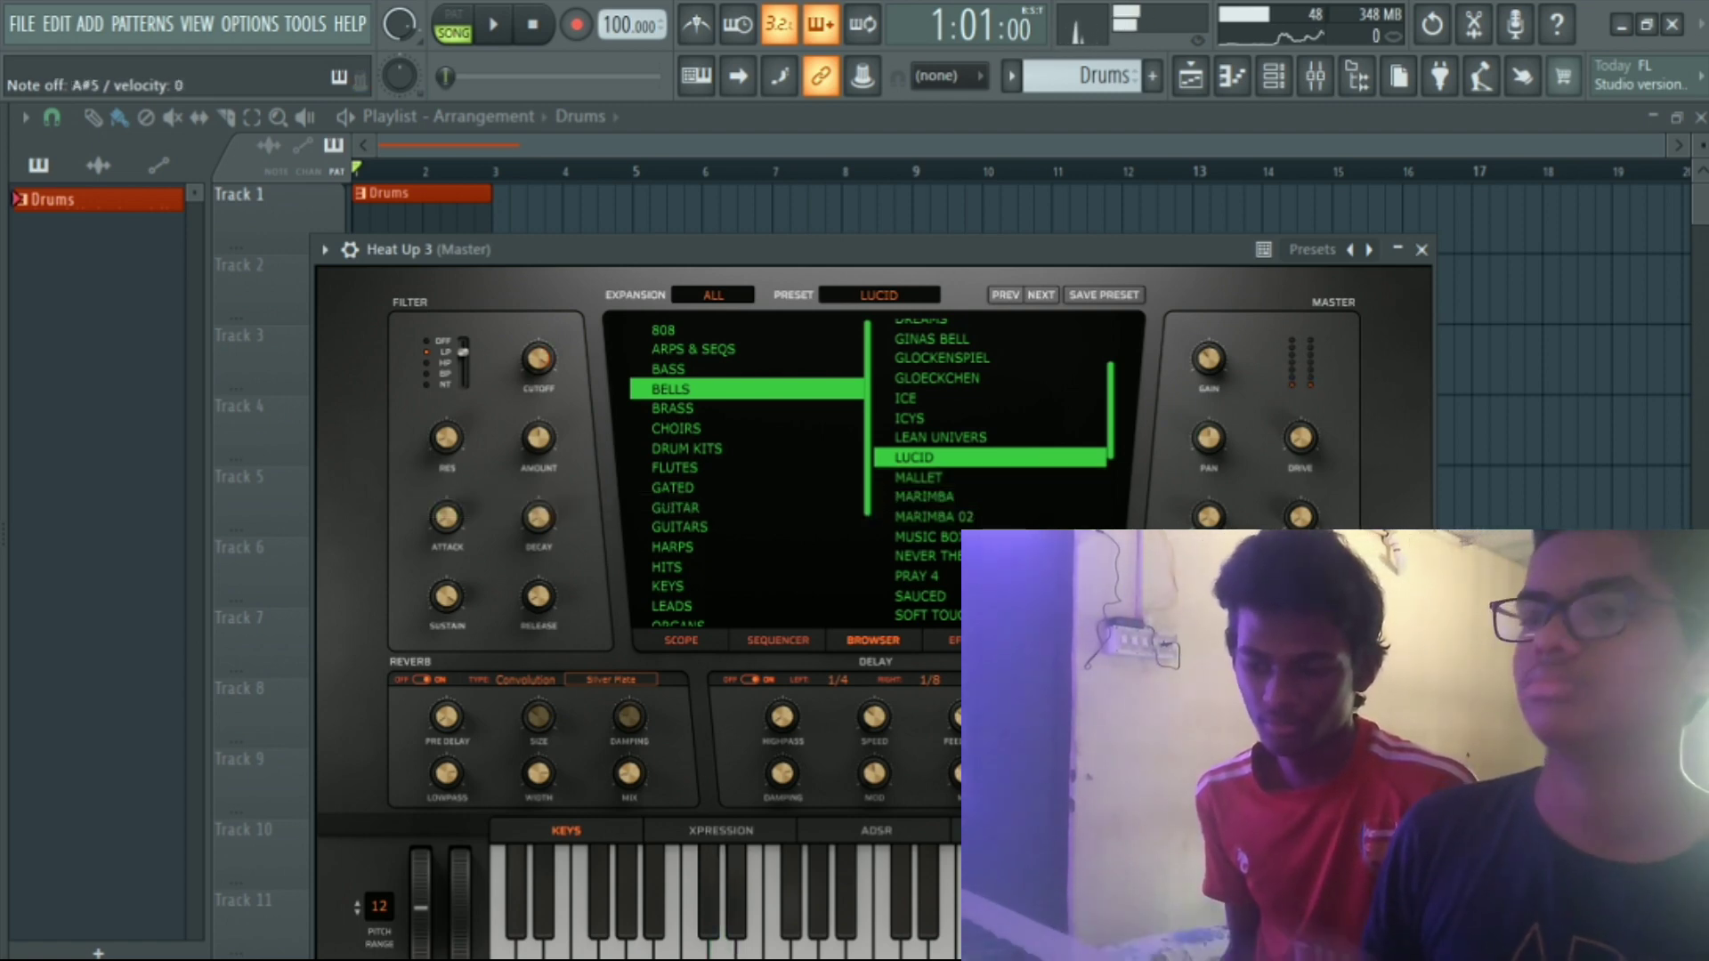
left_click(1422, 250)
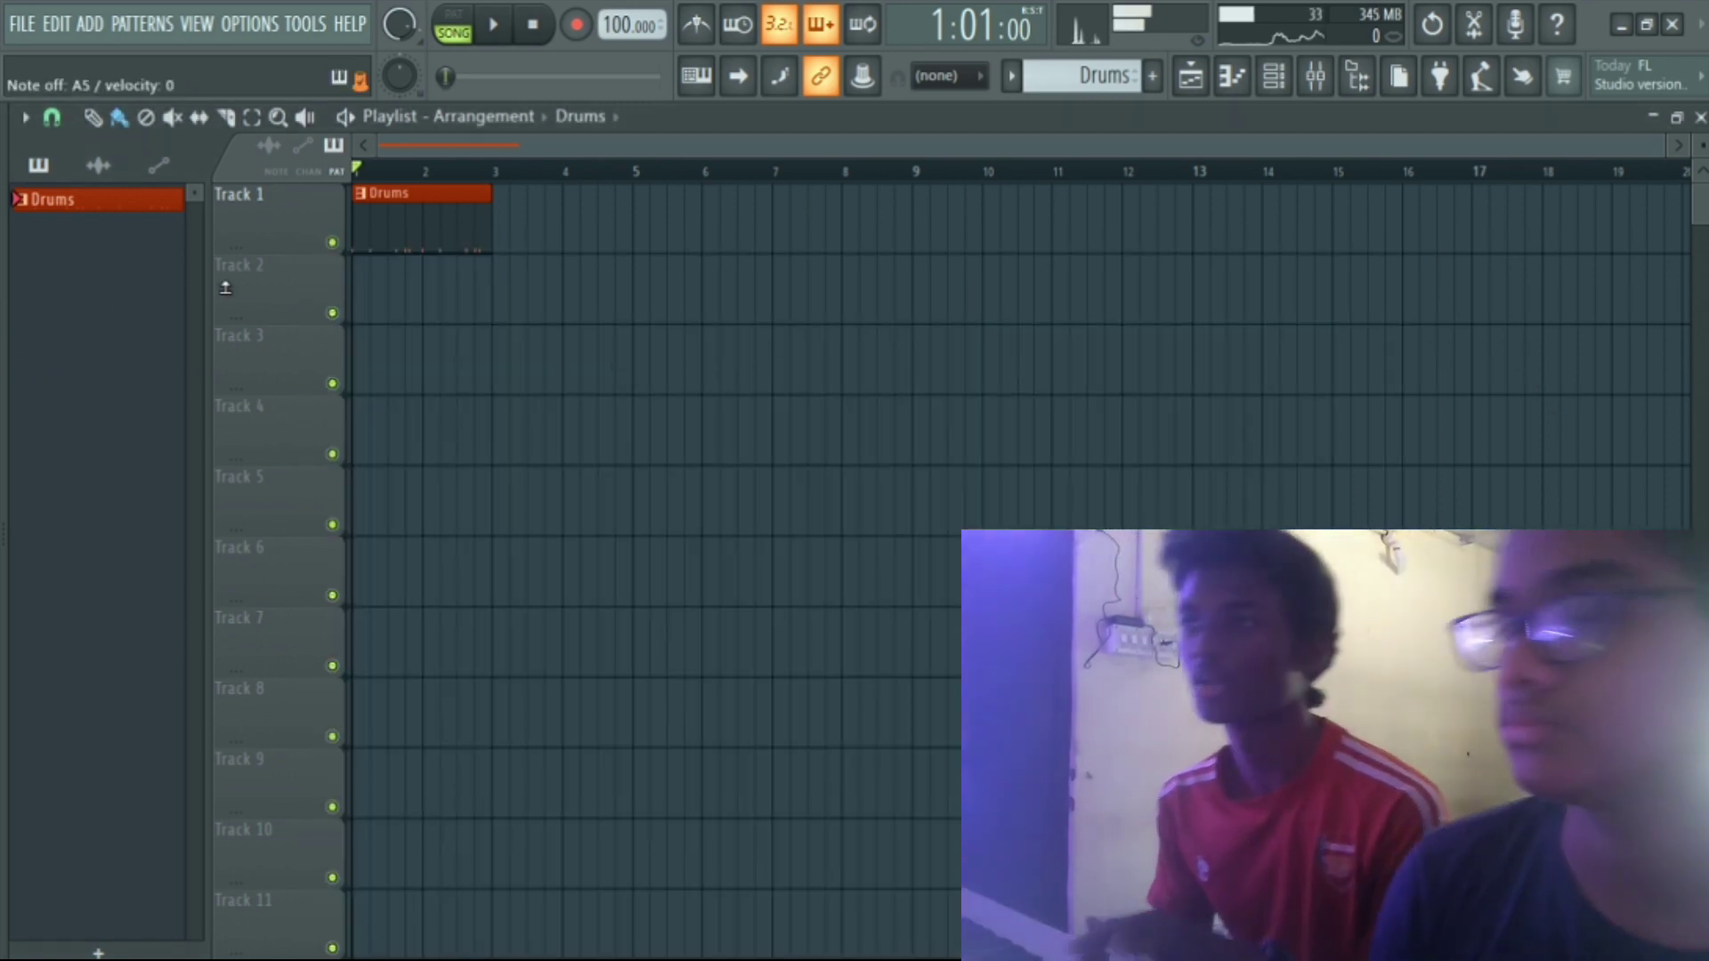
Play the Drums clip in song mode to rehearse a bell melody over it, and stop playback.
left_click(493, 26)
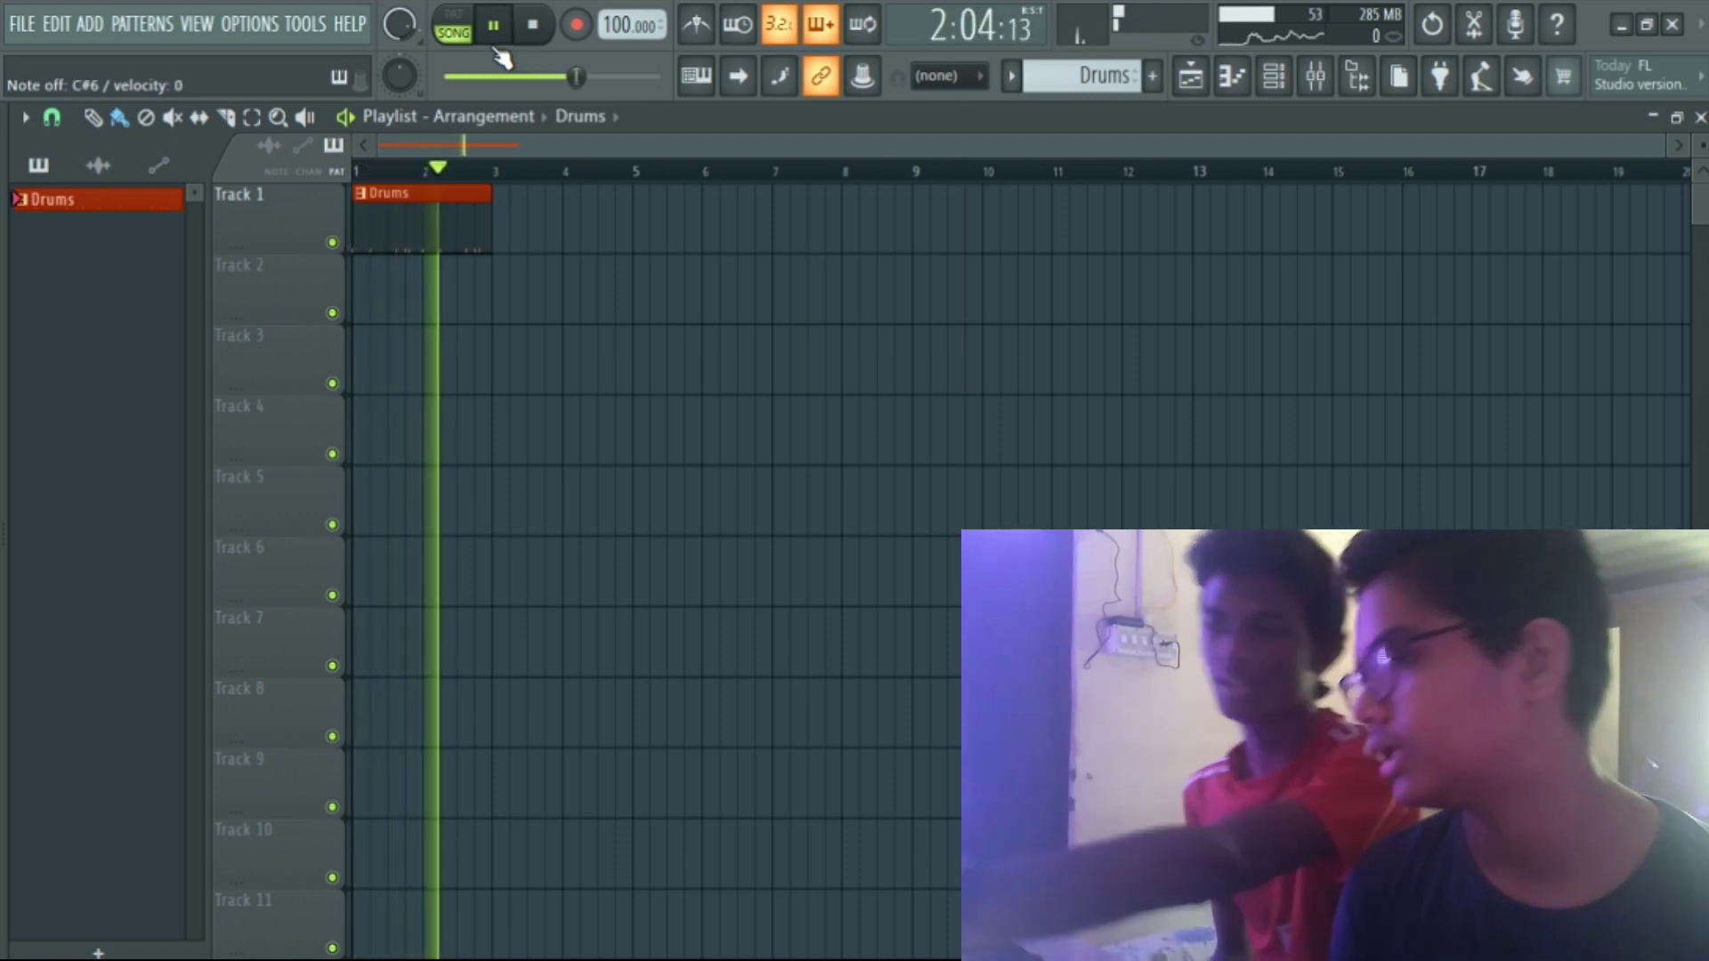
key("space")
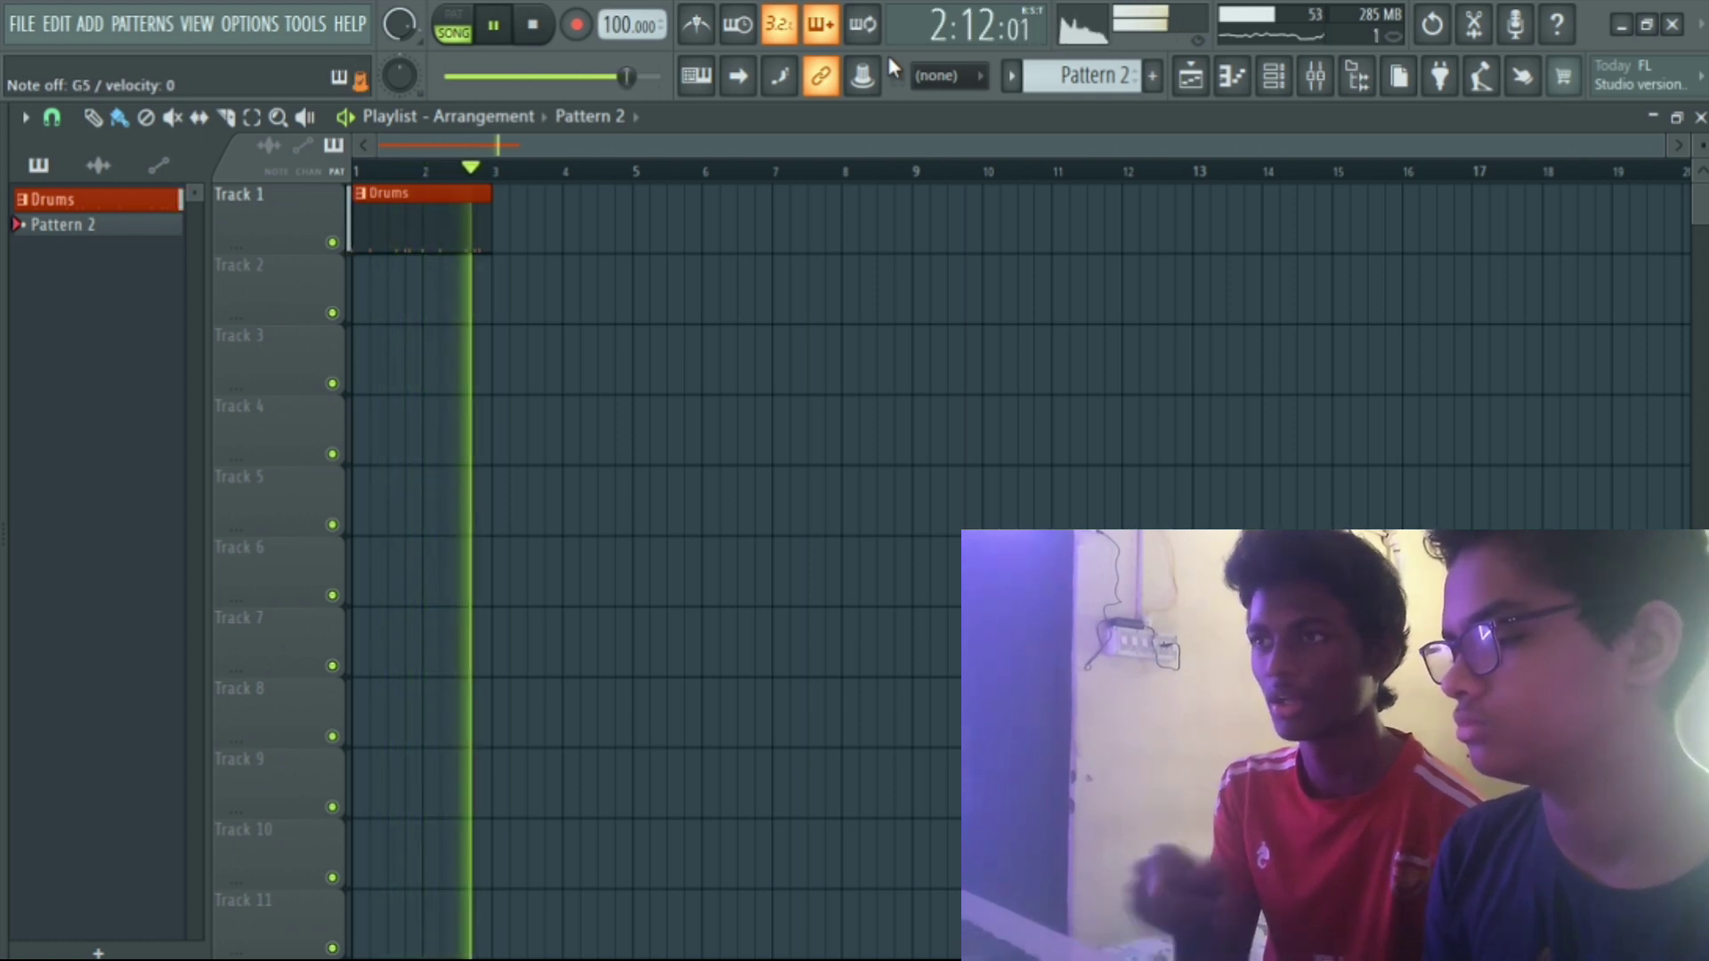
key("space")
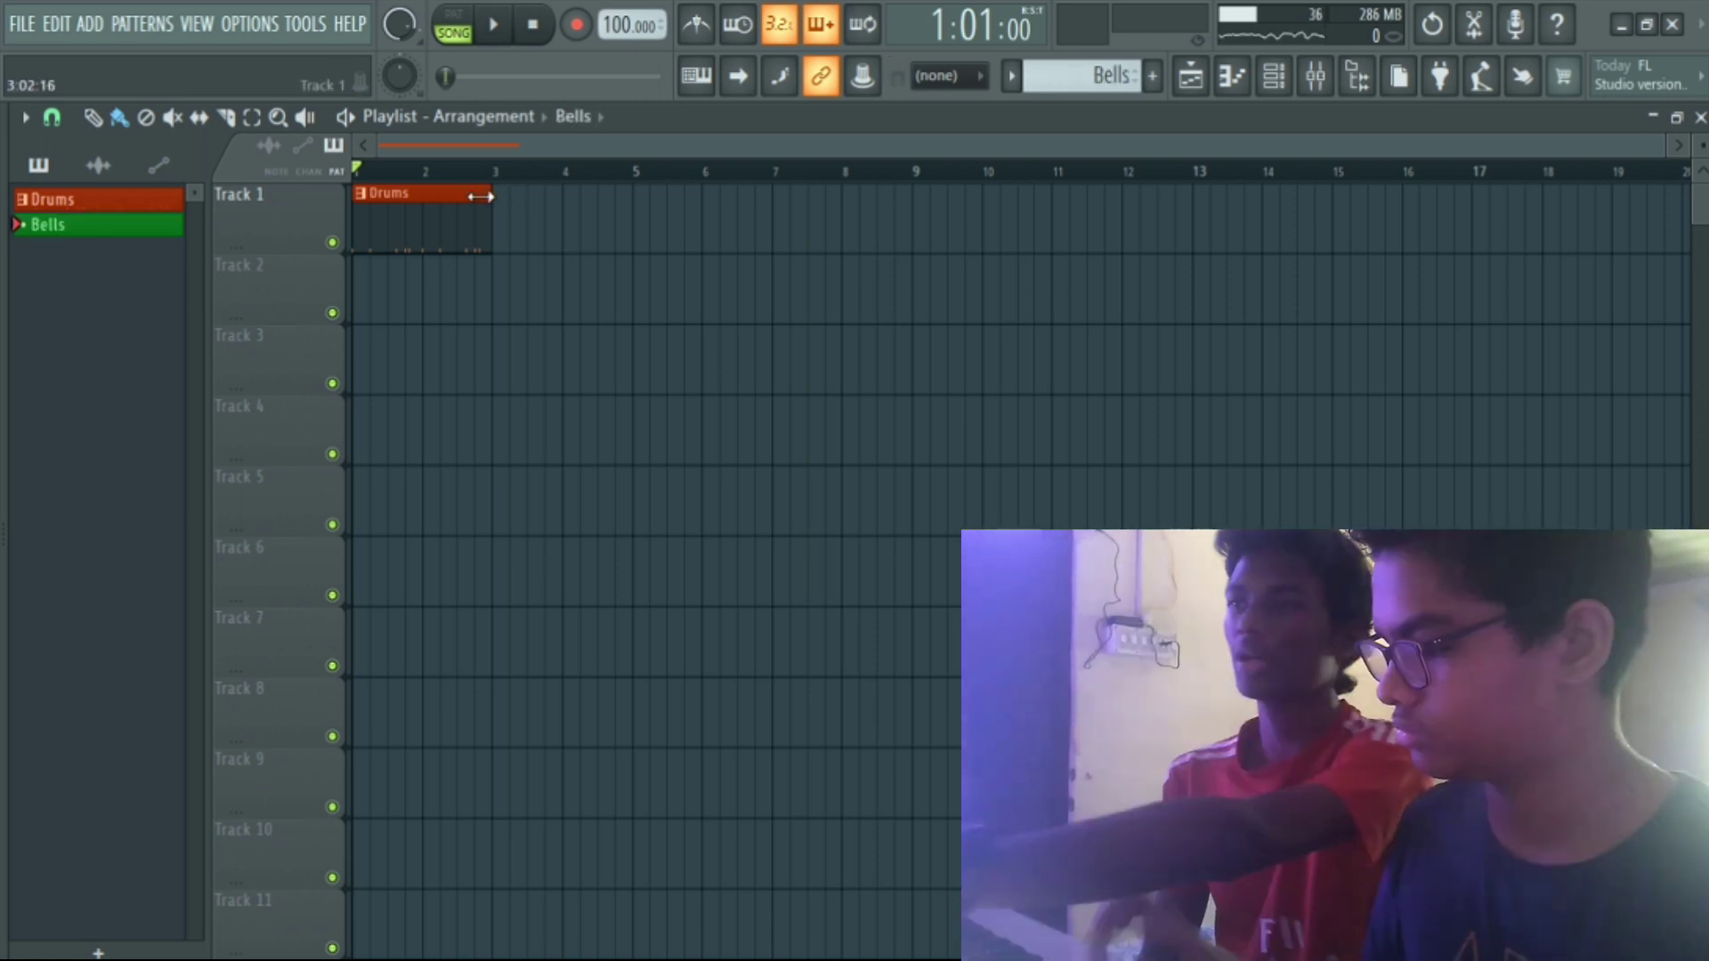
Repeat the Drums clip on Track 1 until four clips fill the playlist up to bar 9.
left_click(485, 213)
left_click(507, 222)
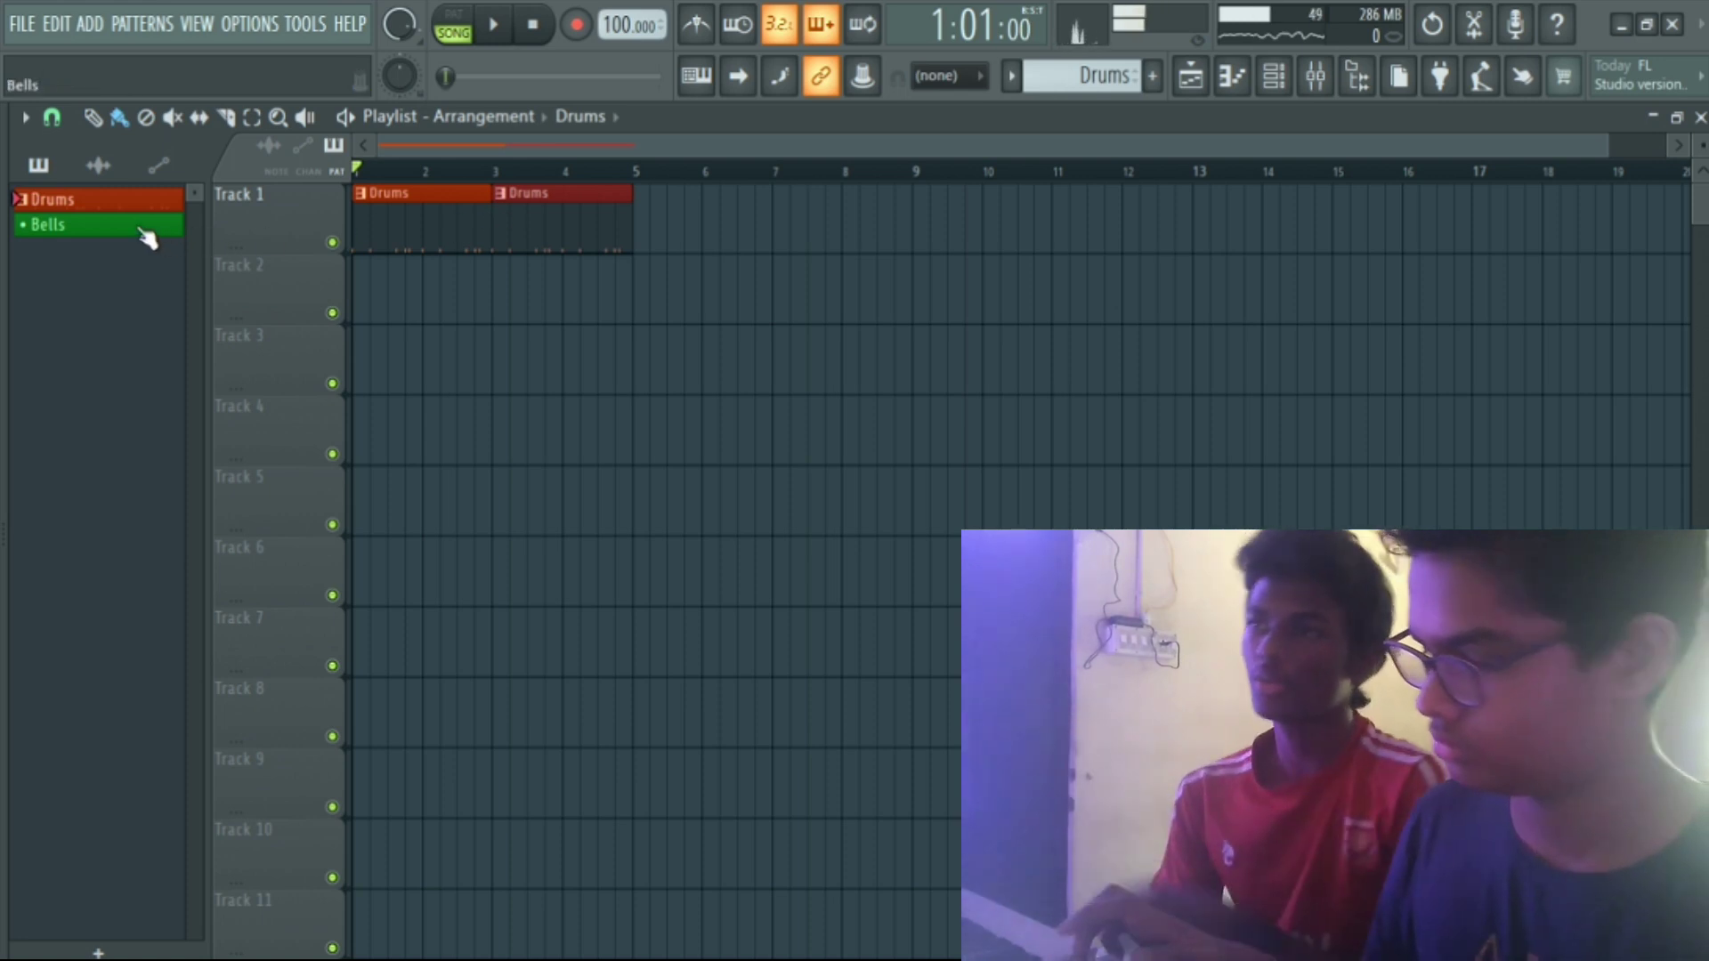
key("ctrl+b")
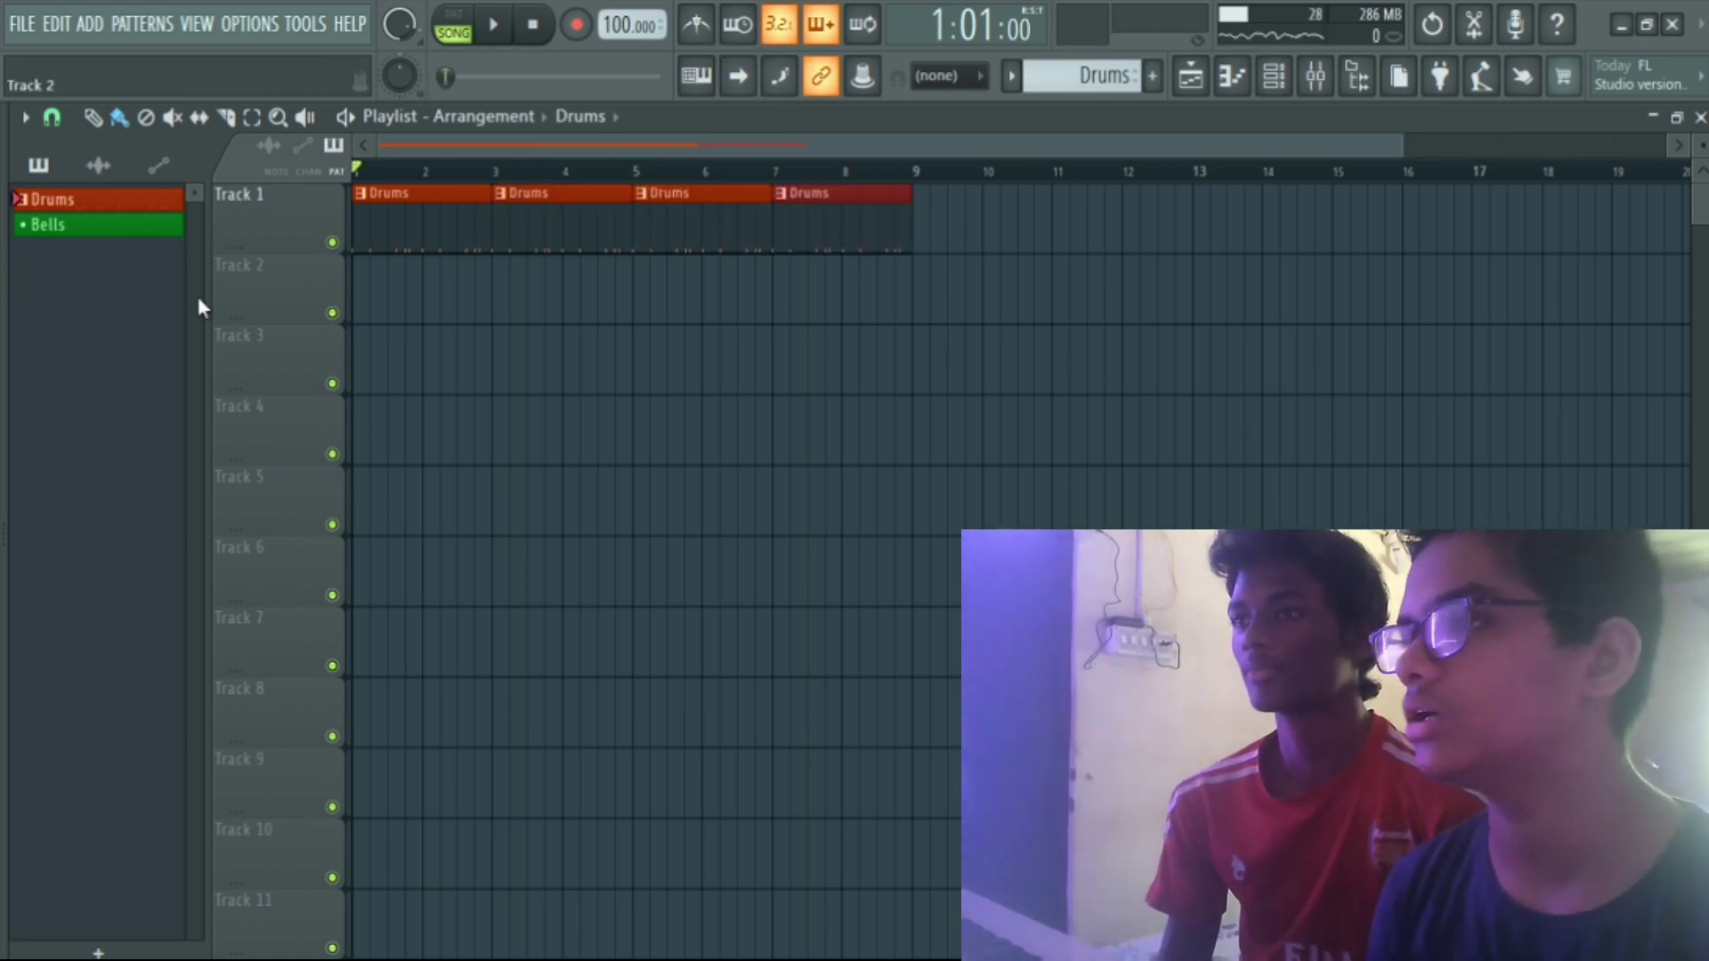
Record the bell melody as notes and automation into the Bells pattern, placed on Track 2 from bar 3 to bar 7.
left_click(147, 231)
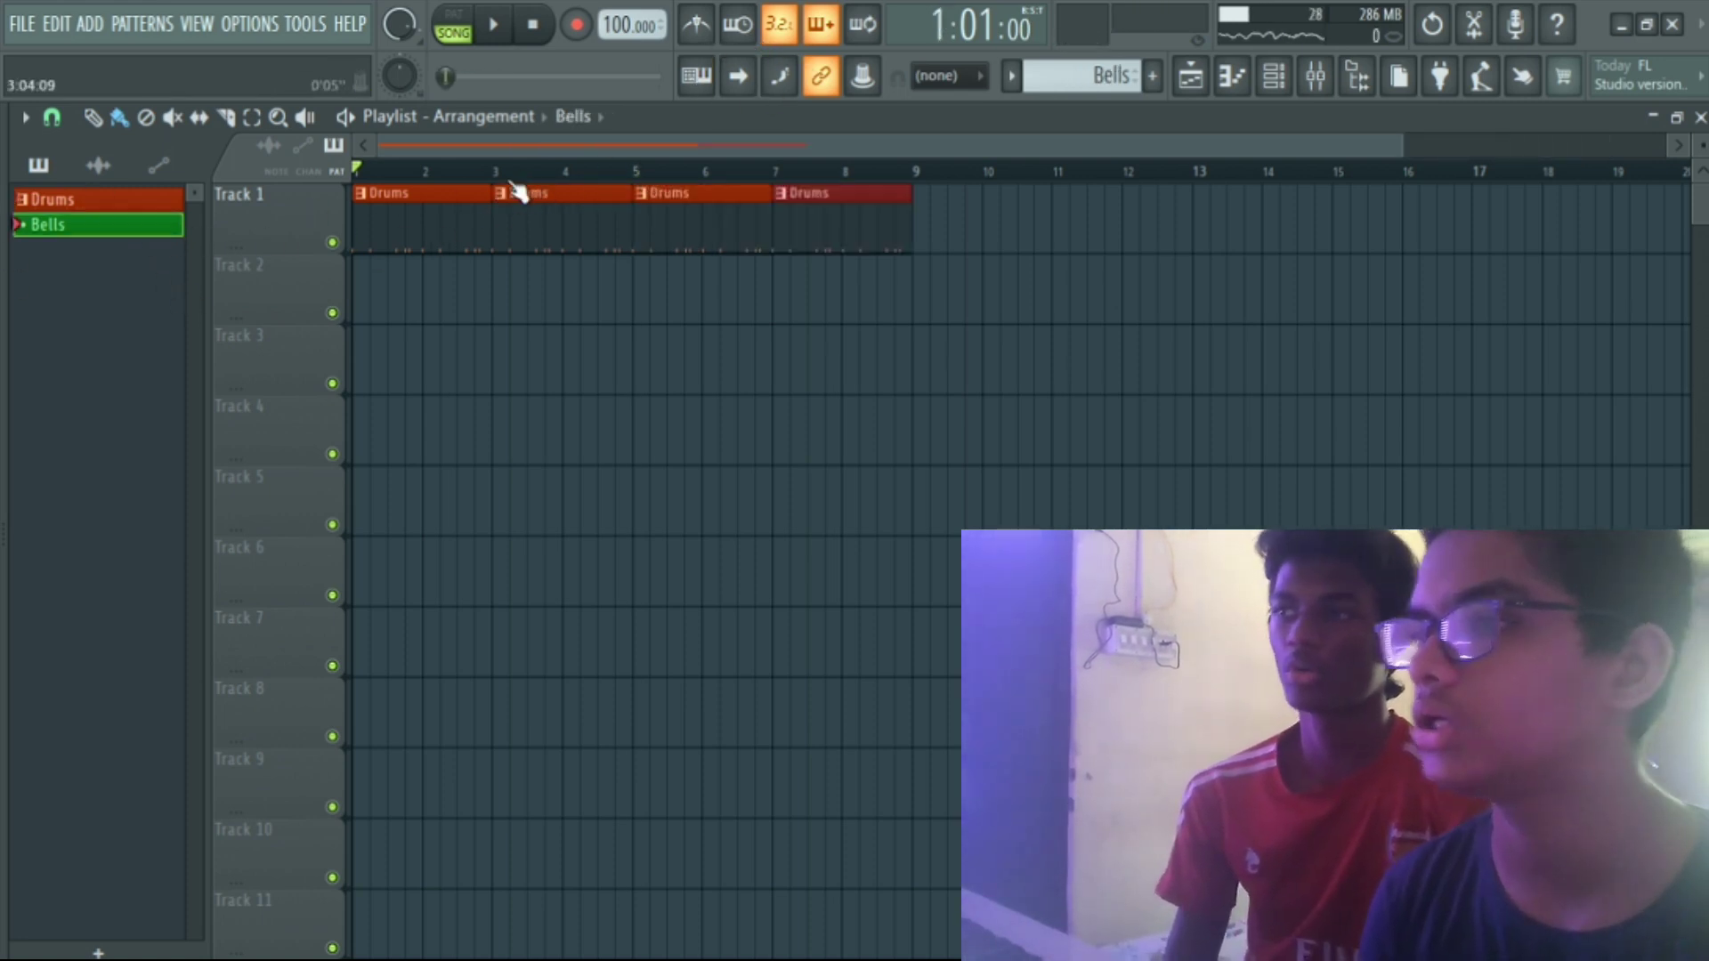
left_click(576, 25)
left_click(493, 24)
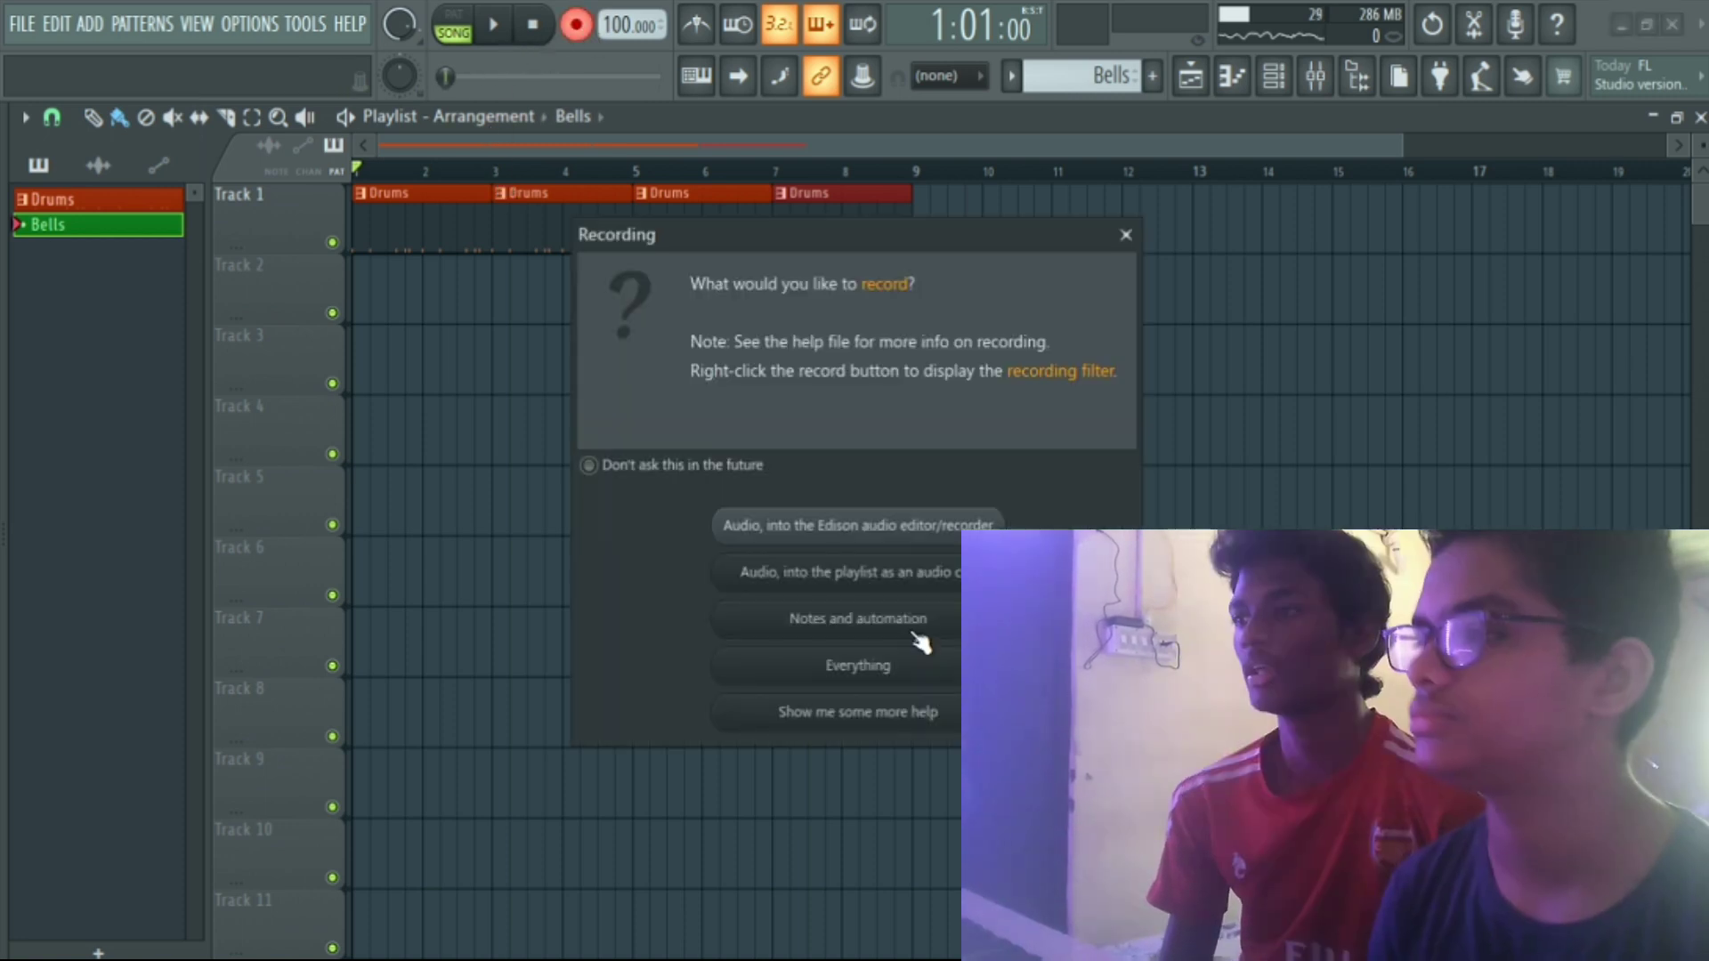
left_click(912, 625)
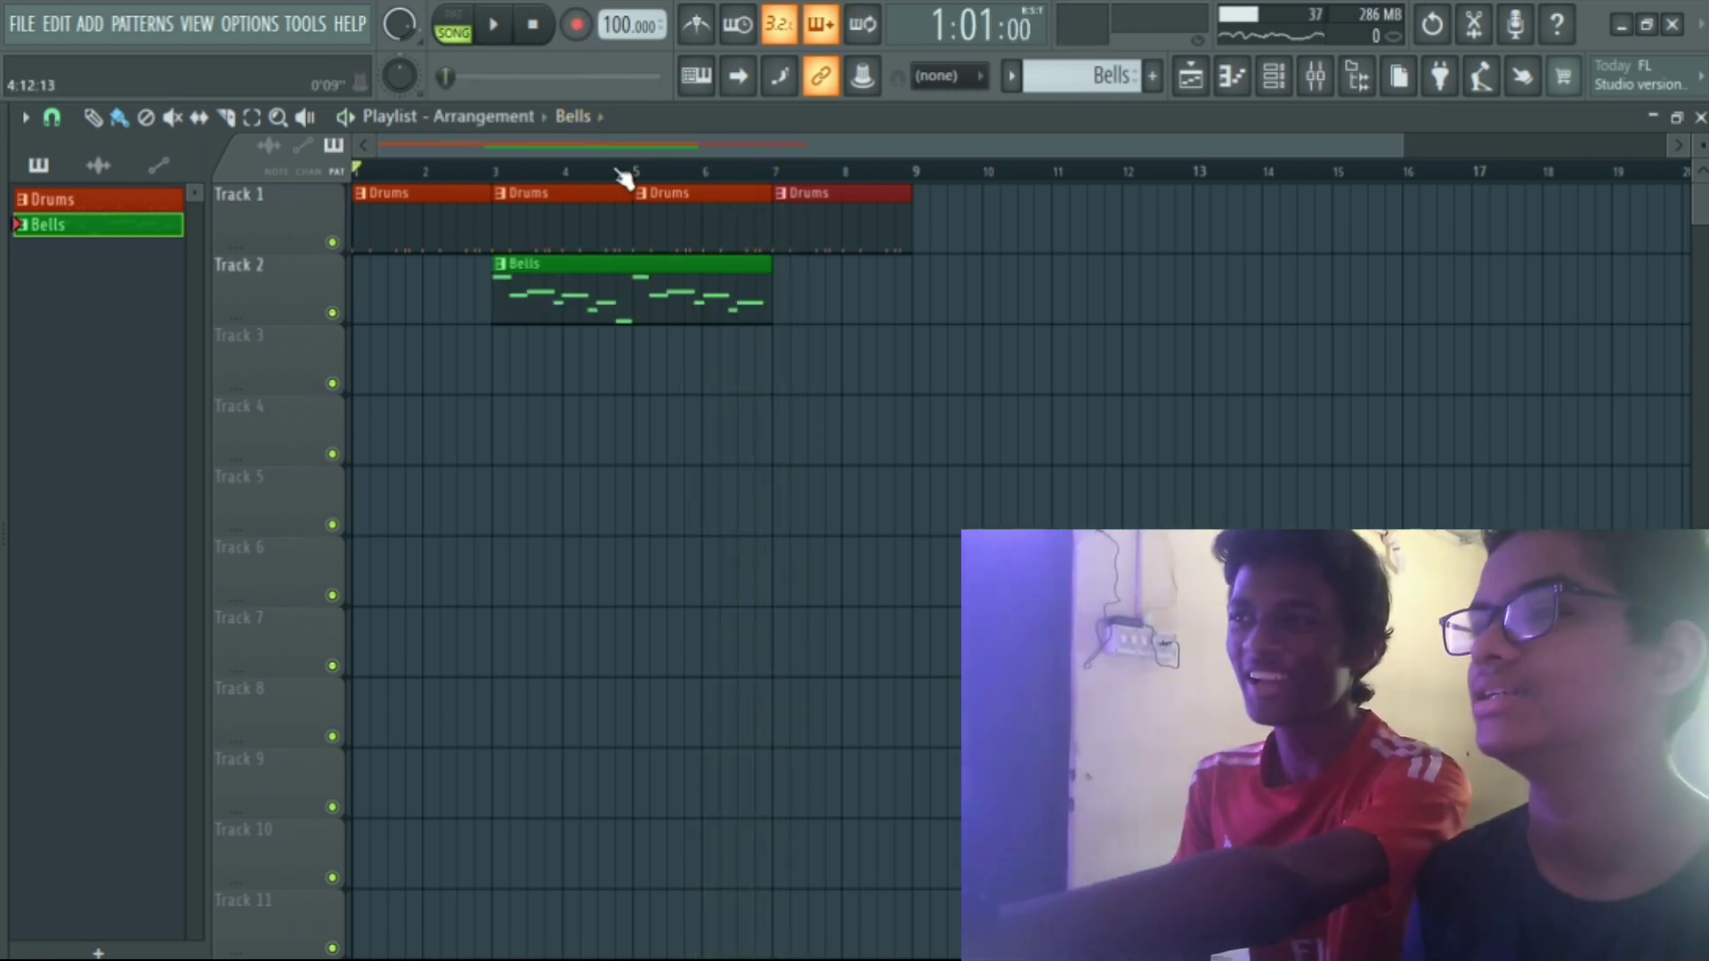
Play the arrangement from bar 2 with the system volume raised to check the recorded bells, and stop playback.
scroll(624, 172, "up", 3)
left_click_drag(681, 145, 579, 146)
left_click(545, 171)
key("space")
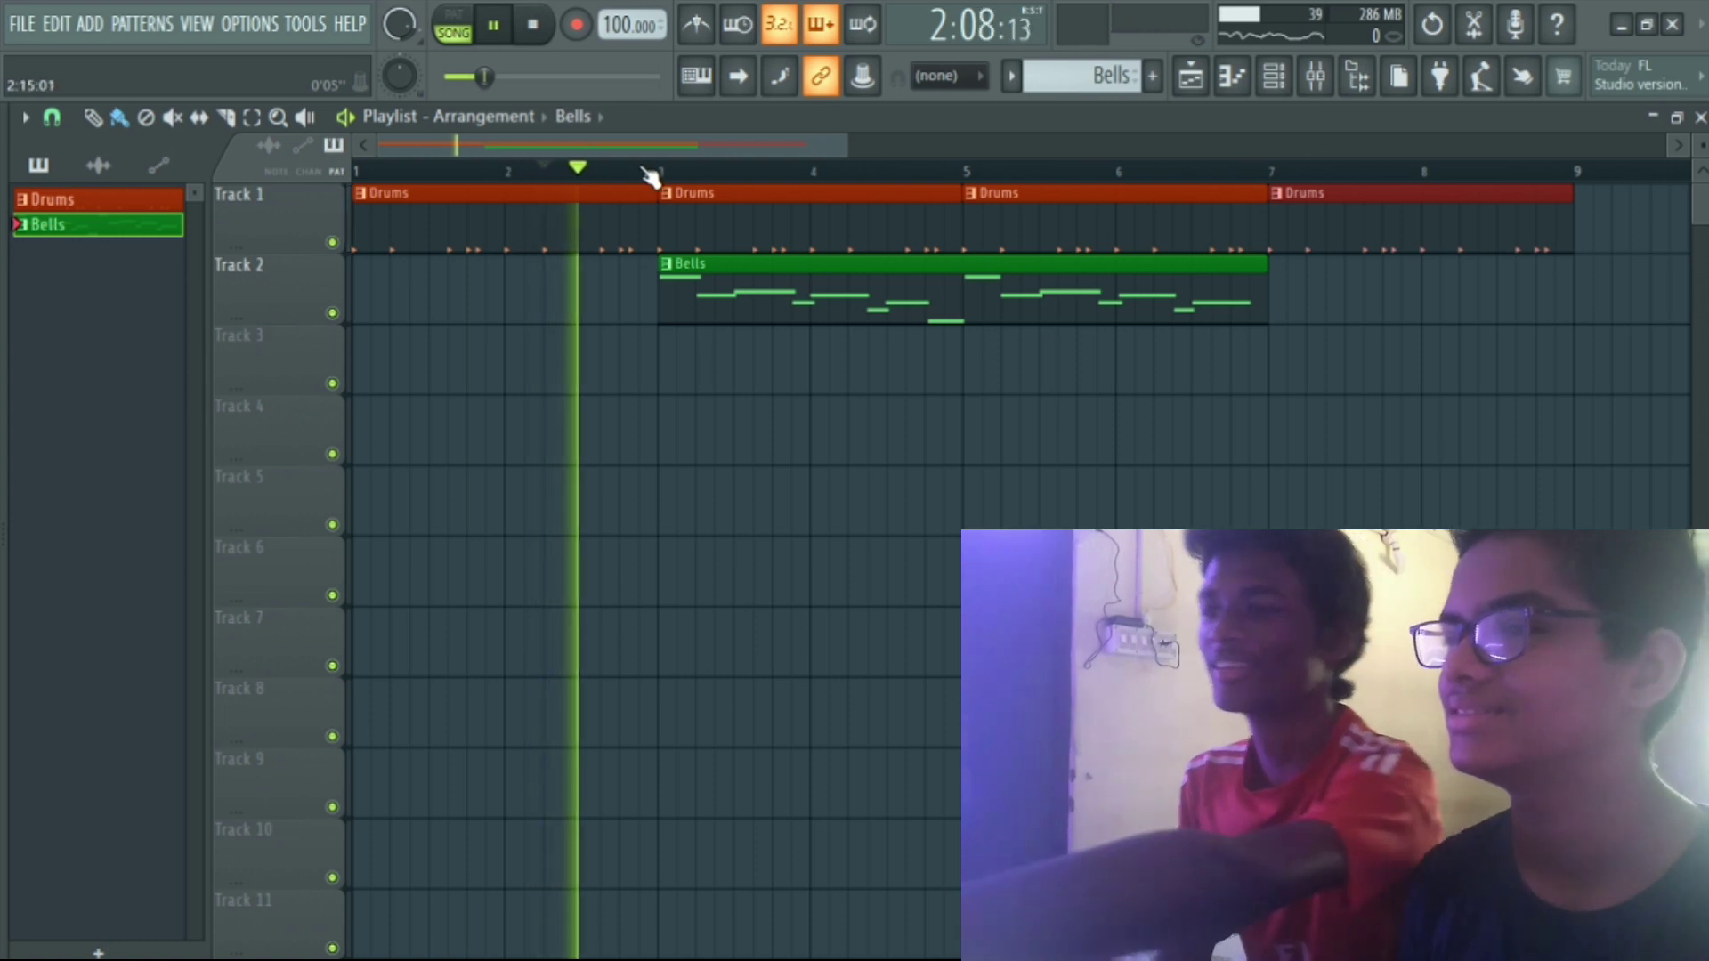
key("XF86AudioRaiseVolume")
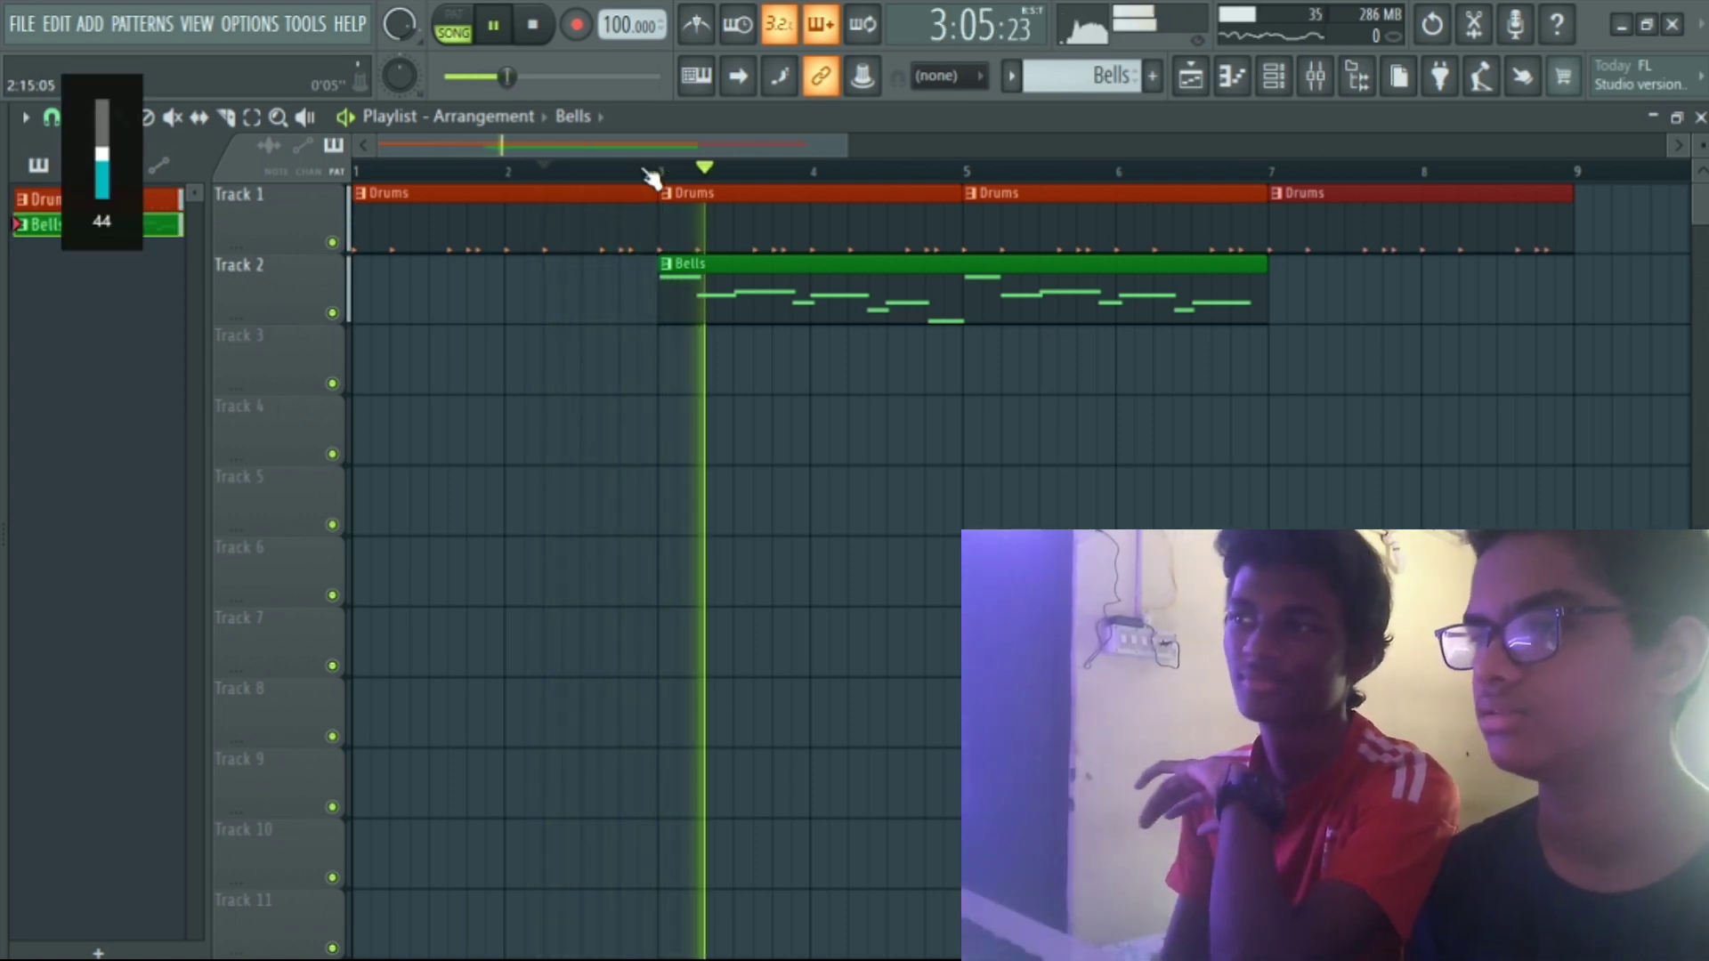
key("XF86AudioRaiseVolume")
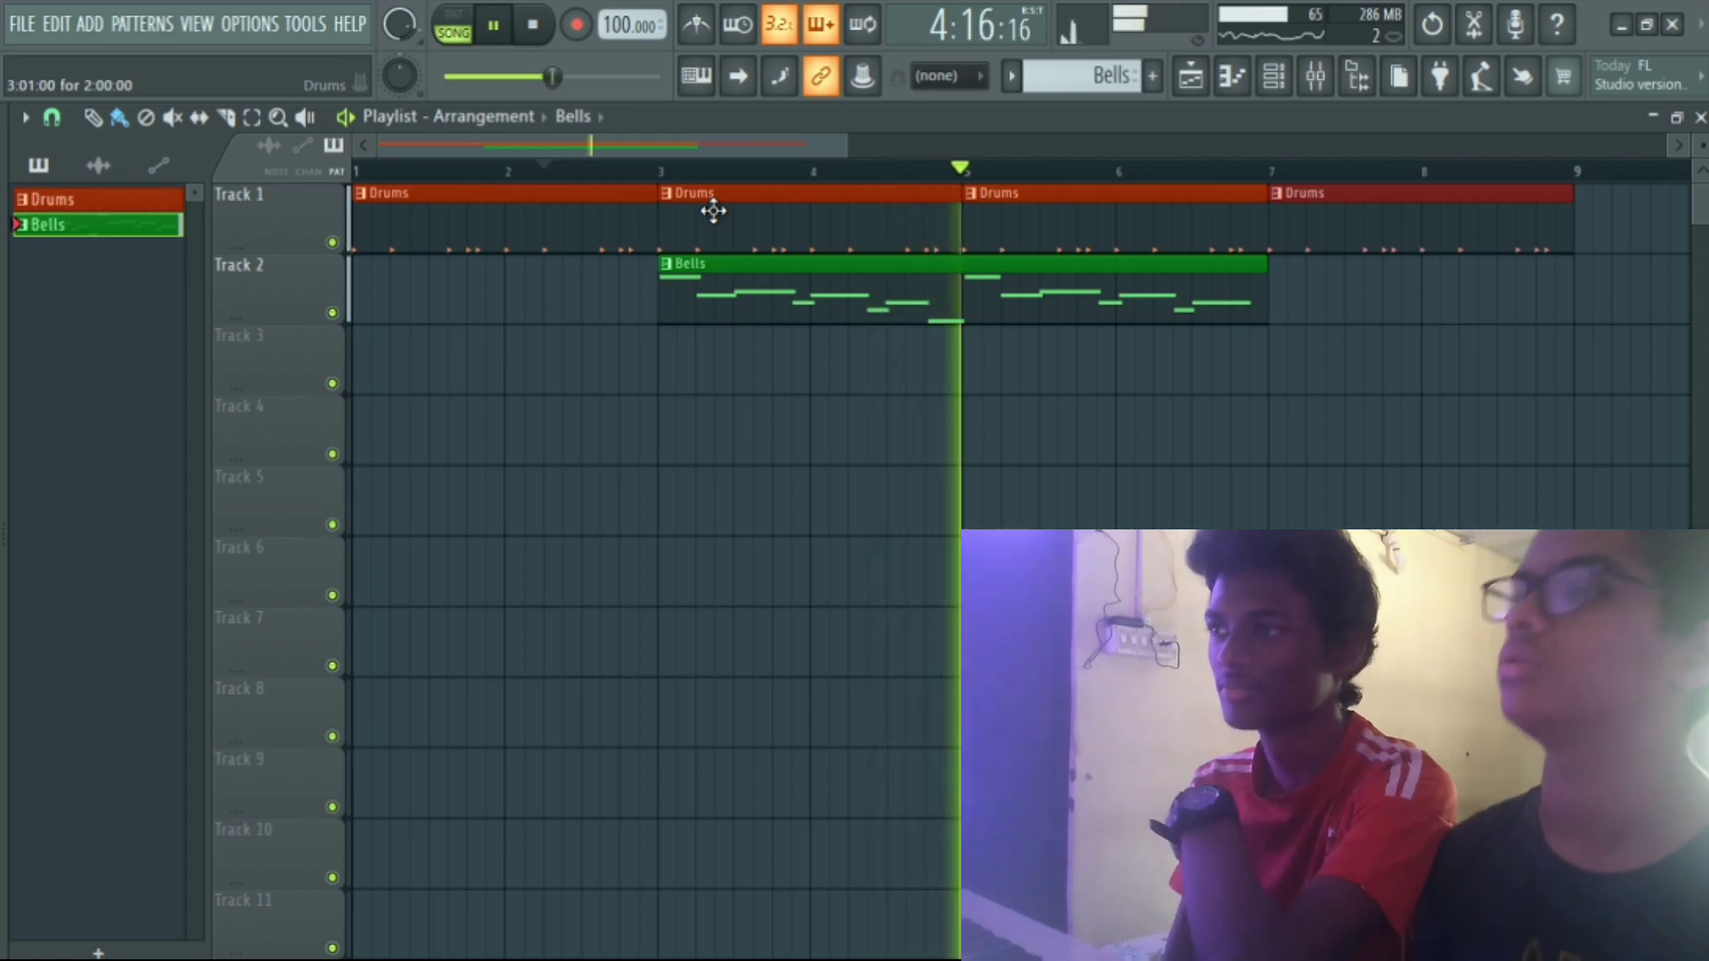
scroll(1024, 180, "down", 1)
scroll(1020, 181, "up", 3)
scroll(1023, 189, "down", 5)
key("space")
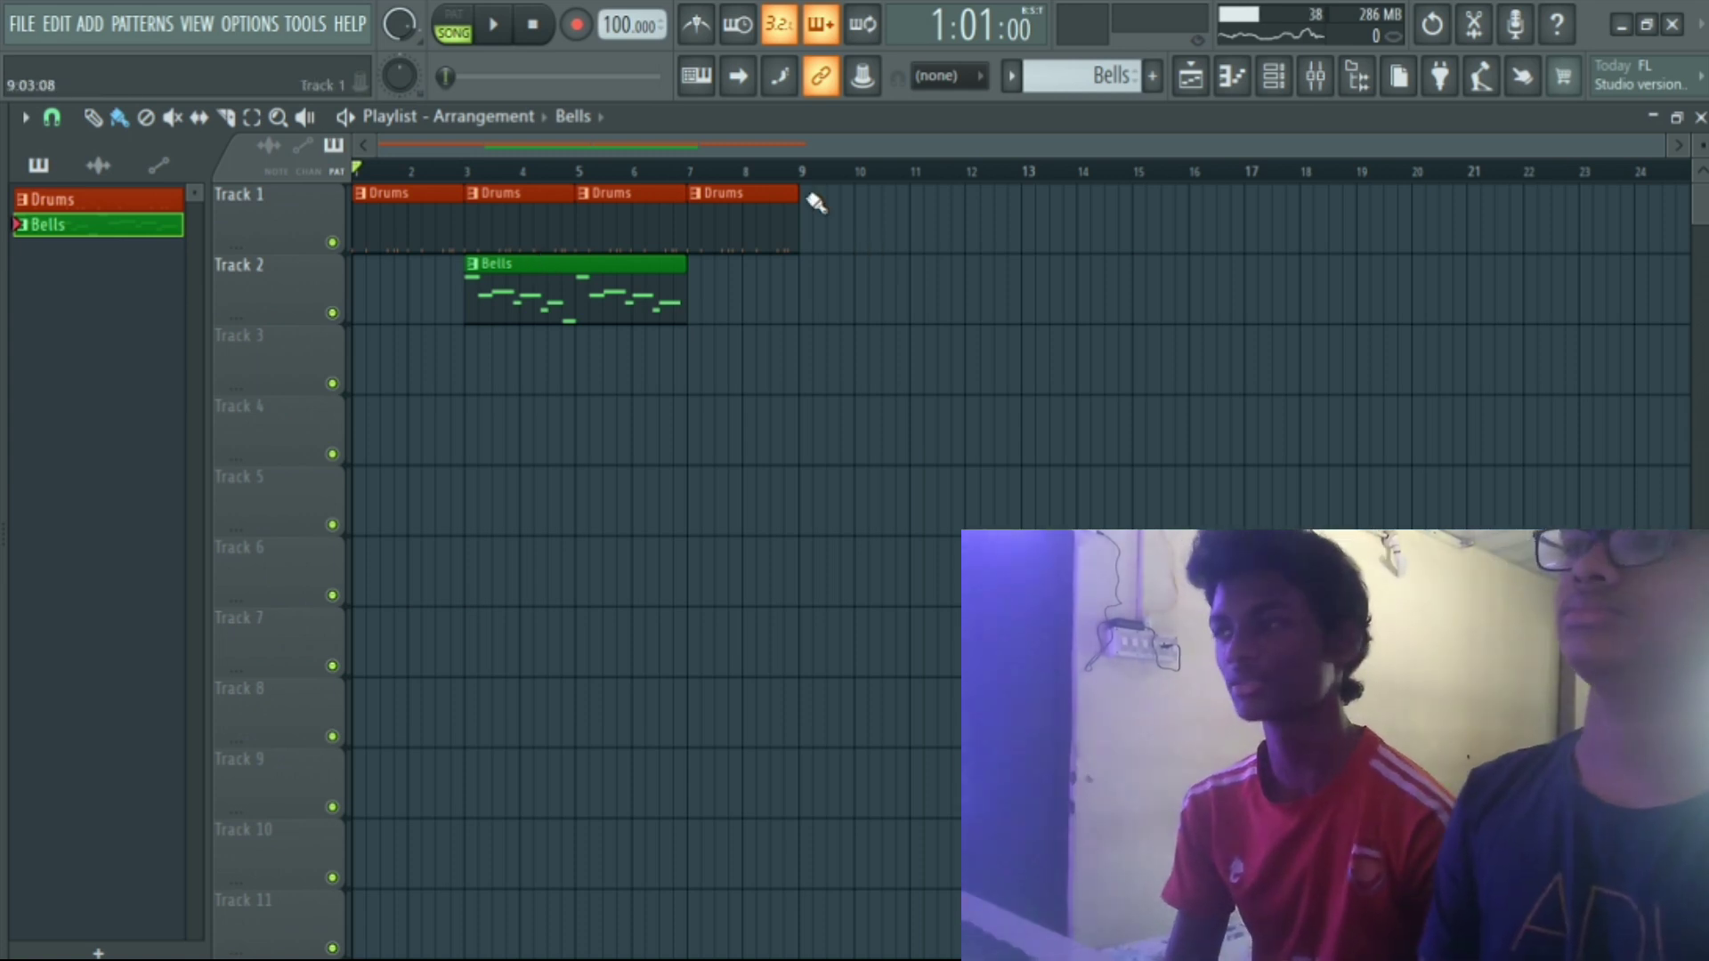
Reopen the channel rack and add a Sektor Synth instrument channel.
left_click(1273, 77)
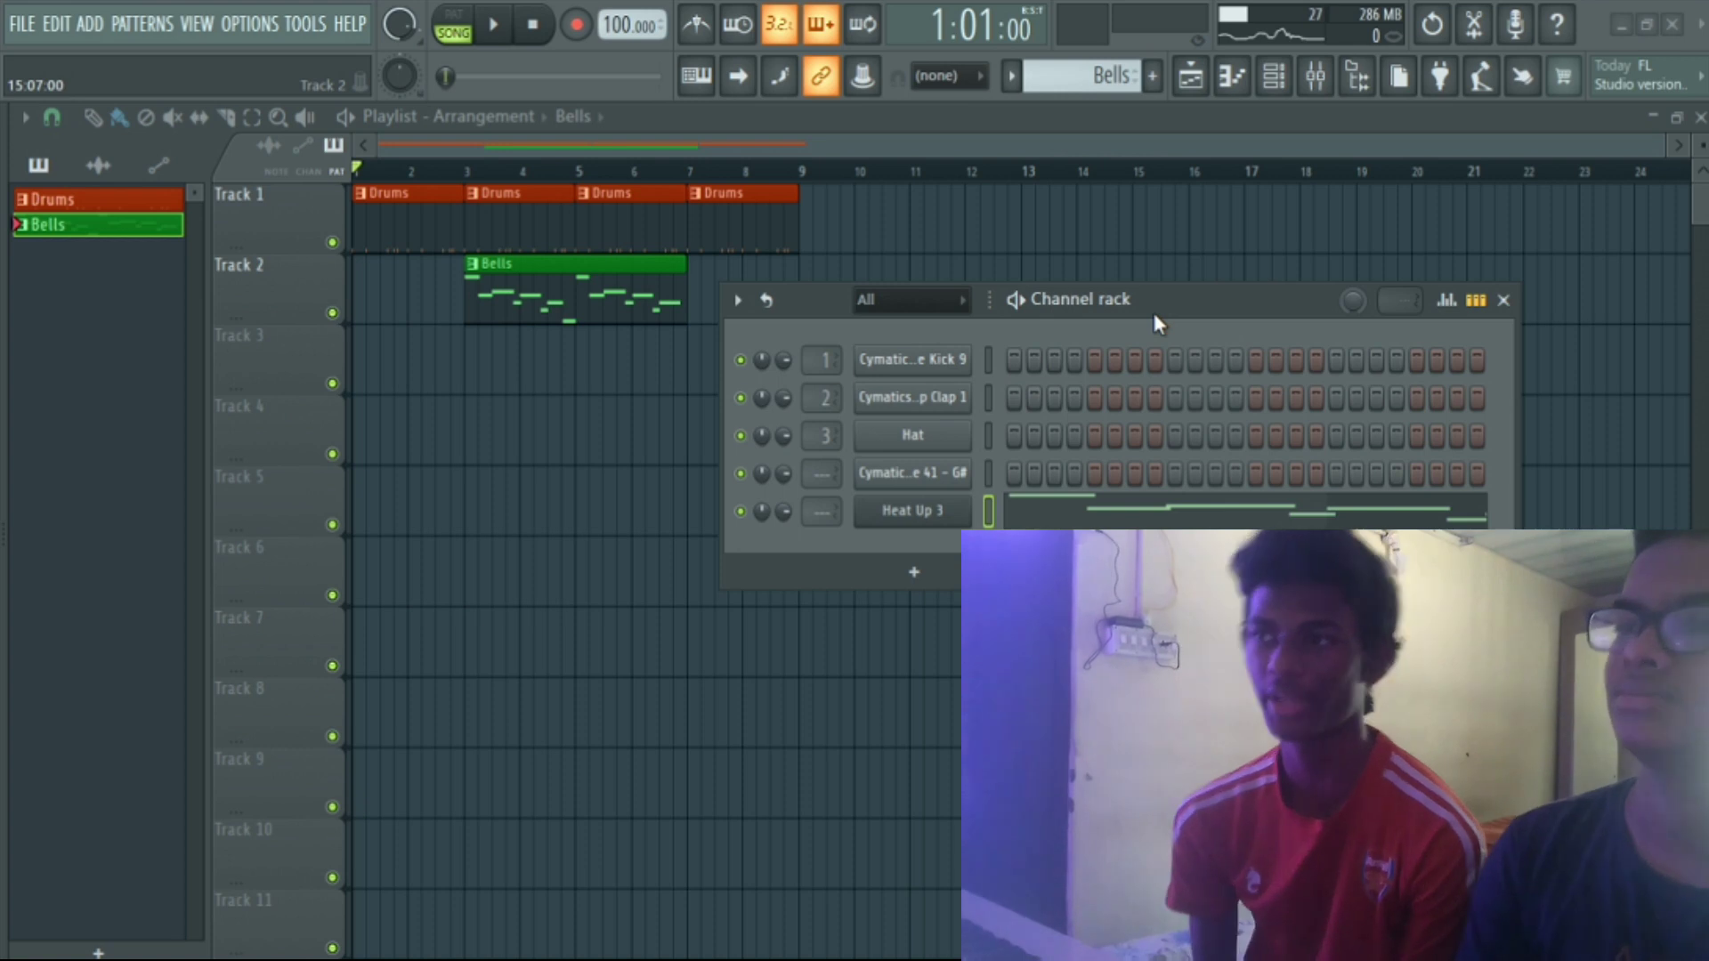
left_click(914, 573)
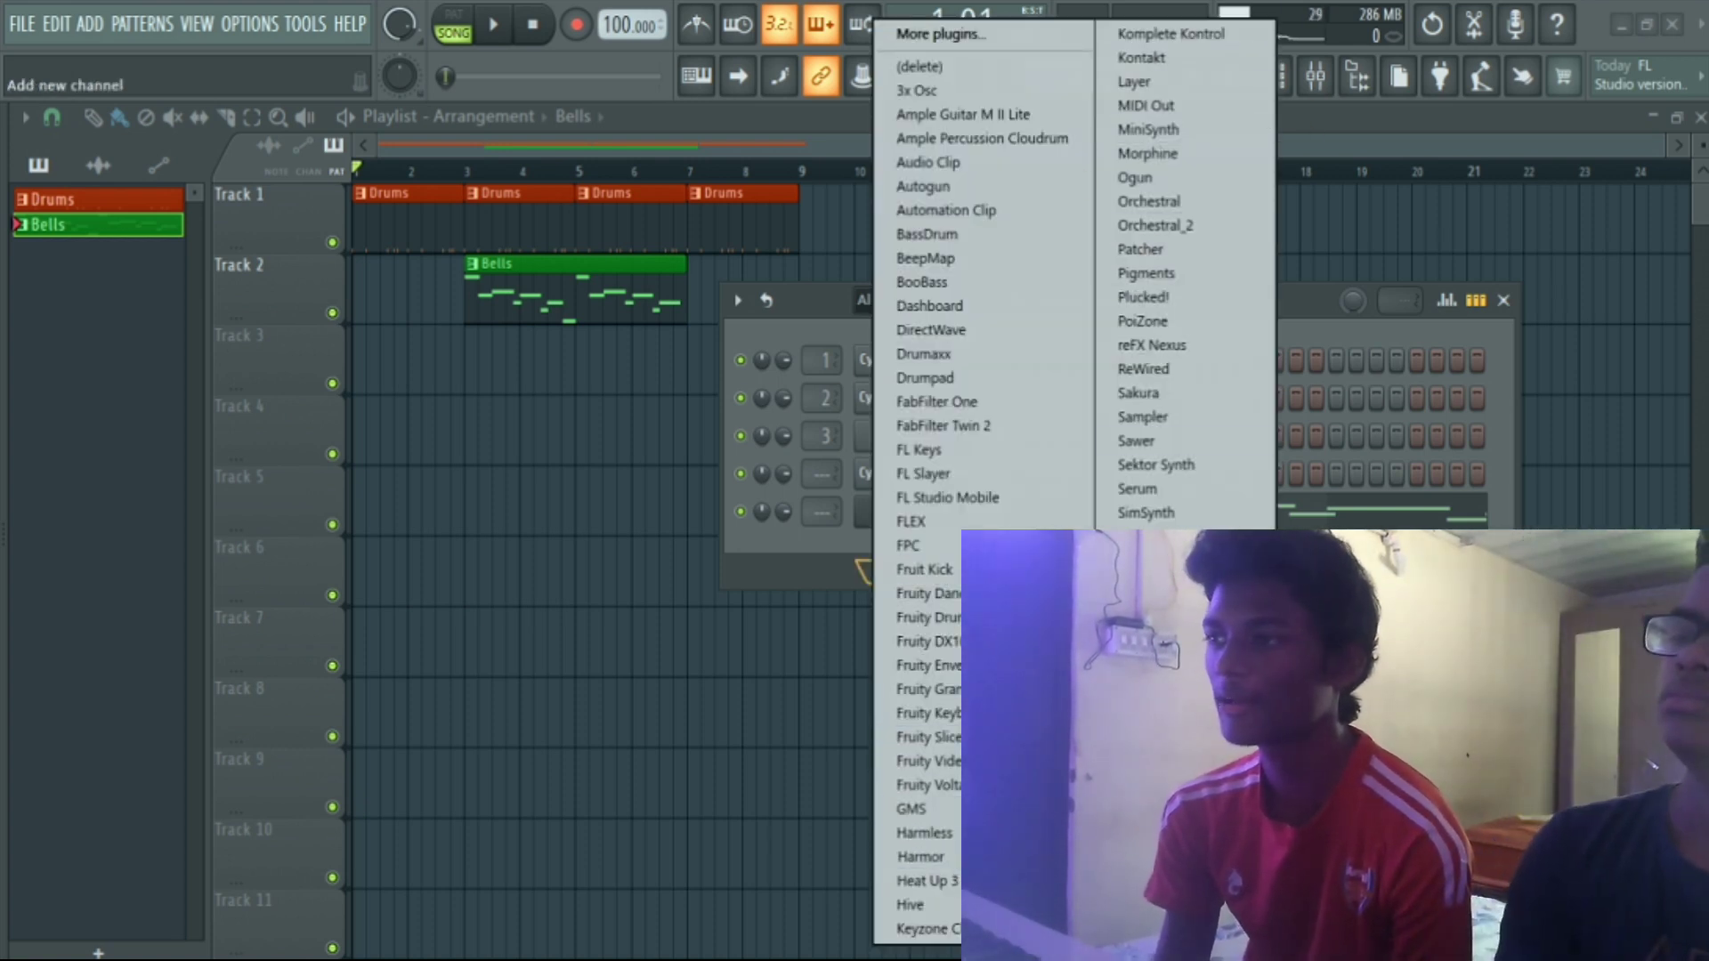
left_click(919, 856)
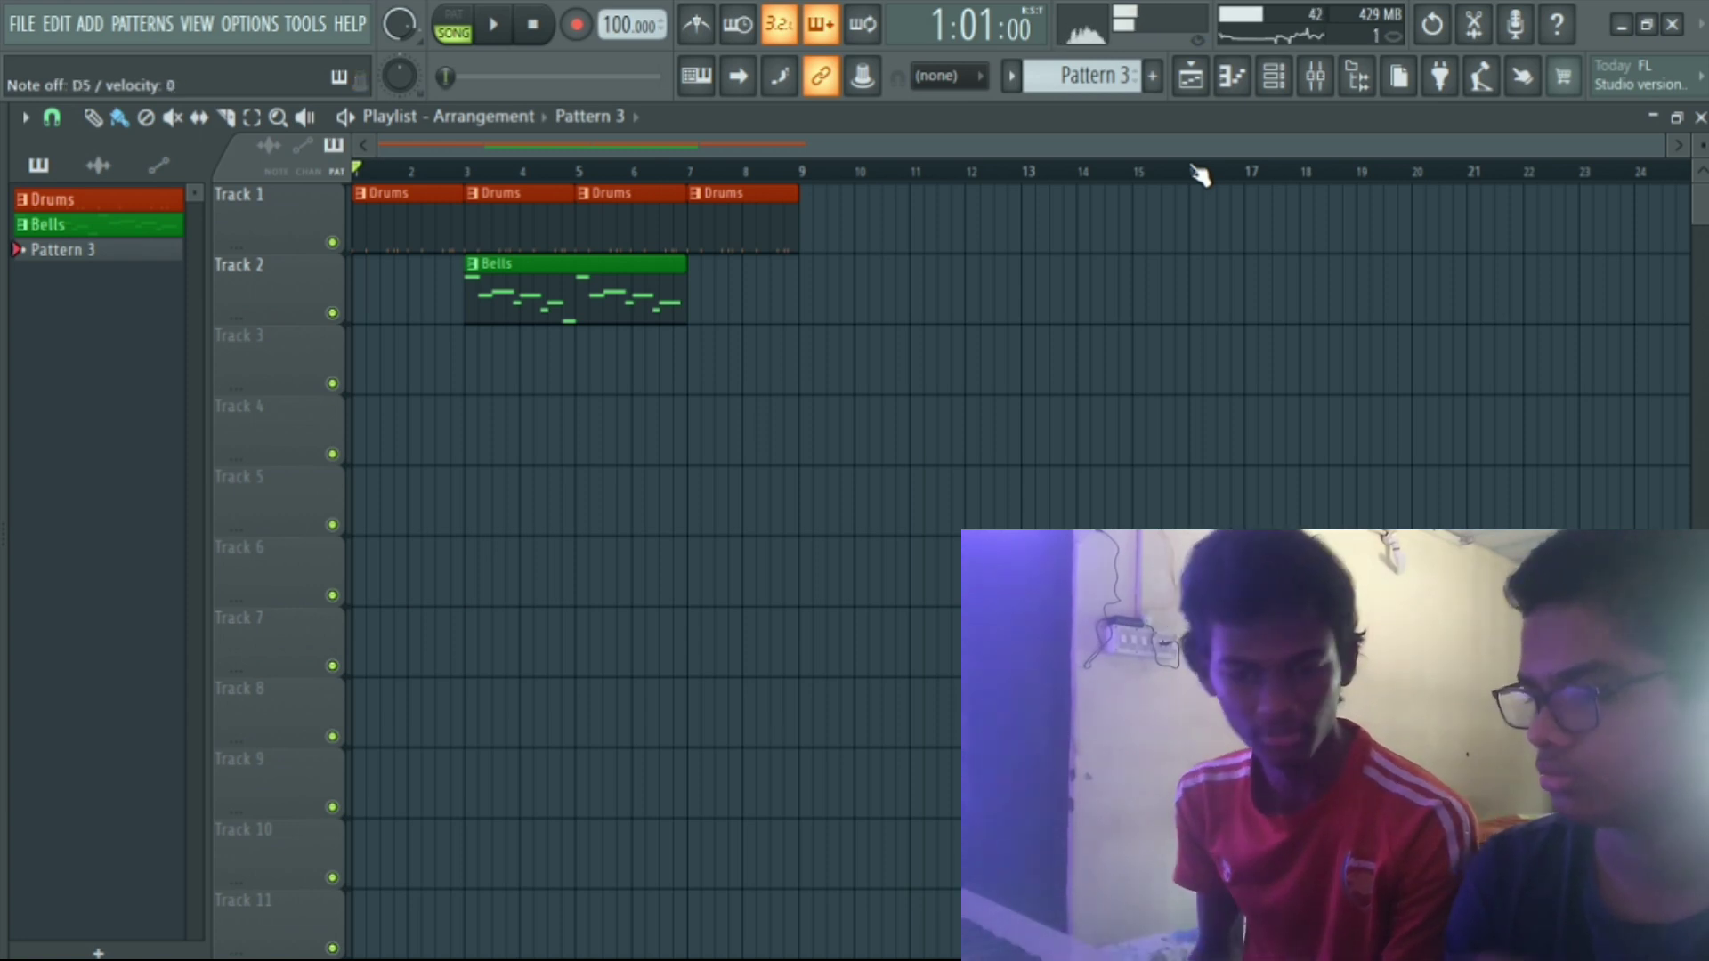
Set the playback position to bar 3 and turn off the solo on Track 2.
left_click_drag(467, 171, 674, 207)
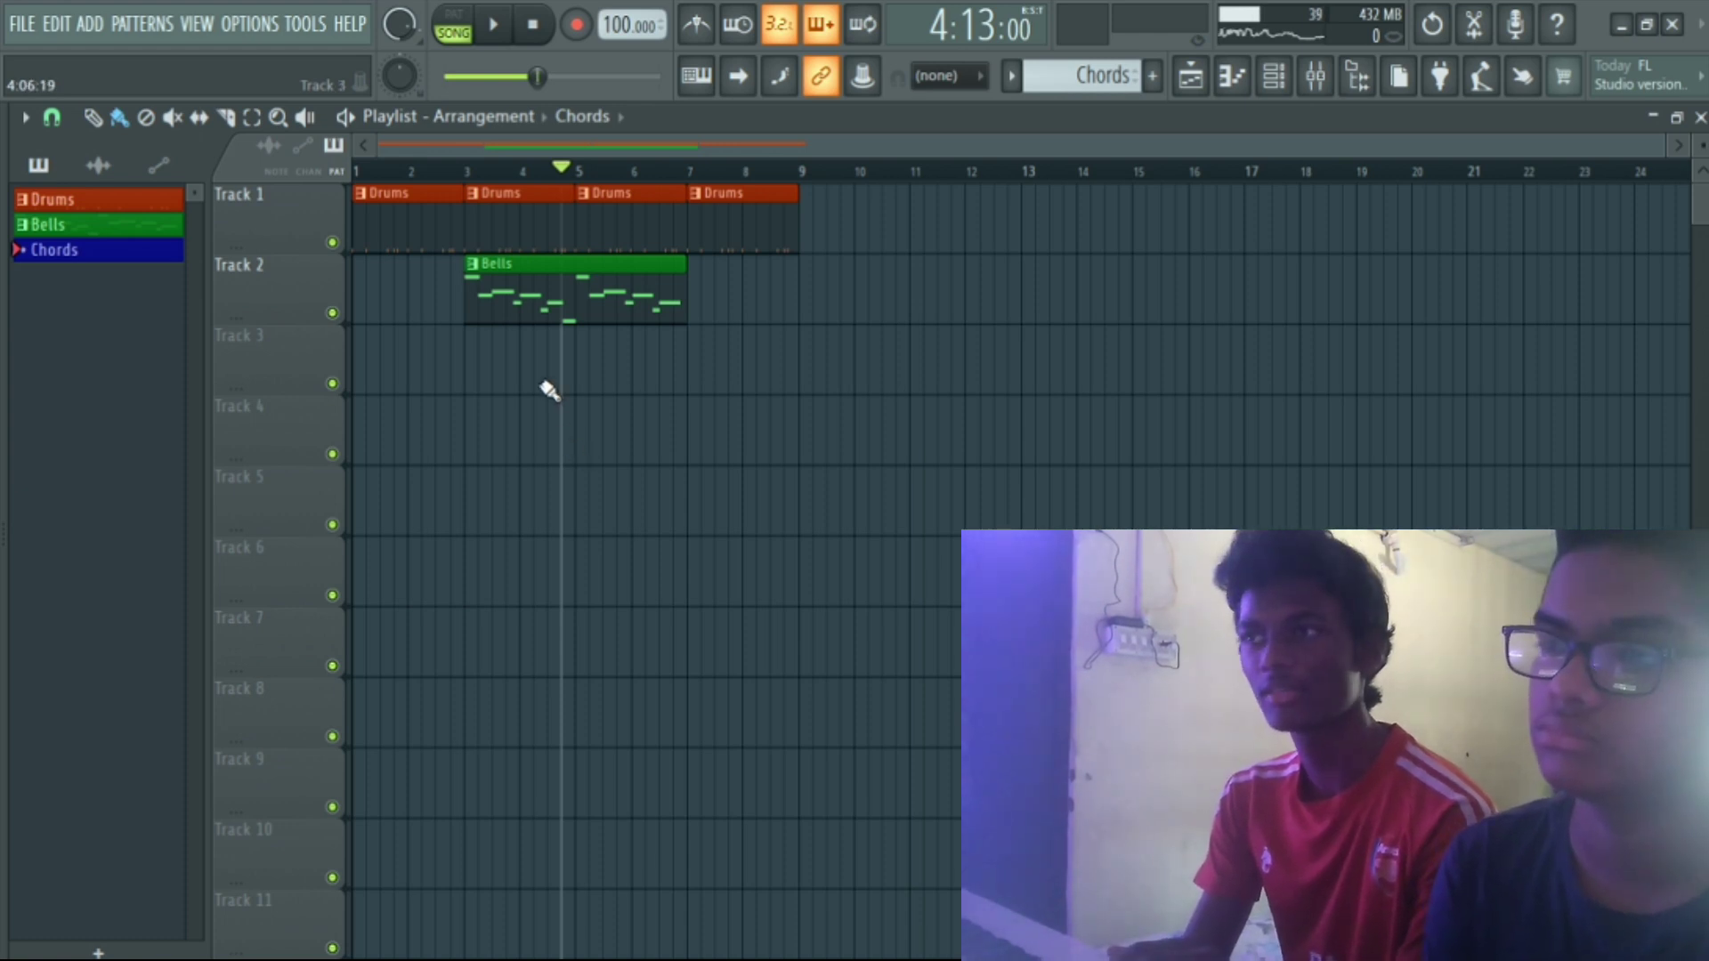
left_click_drag(480, 173, 458, 176)
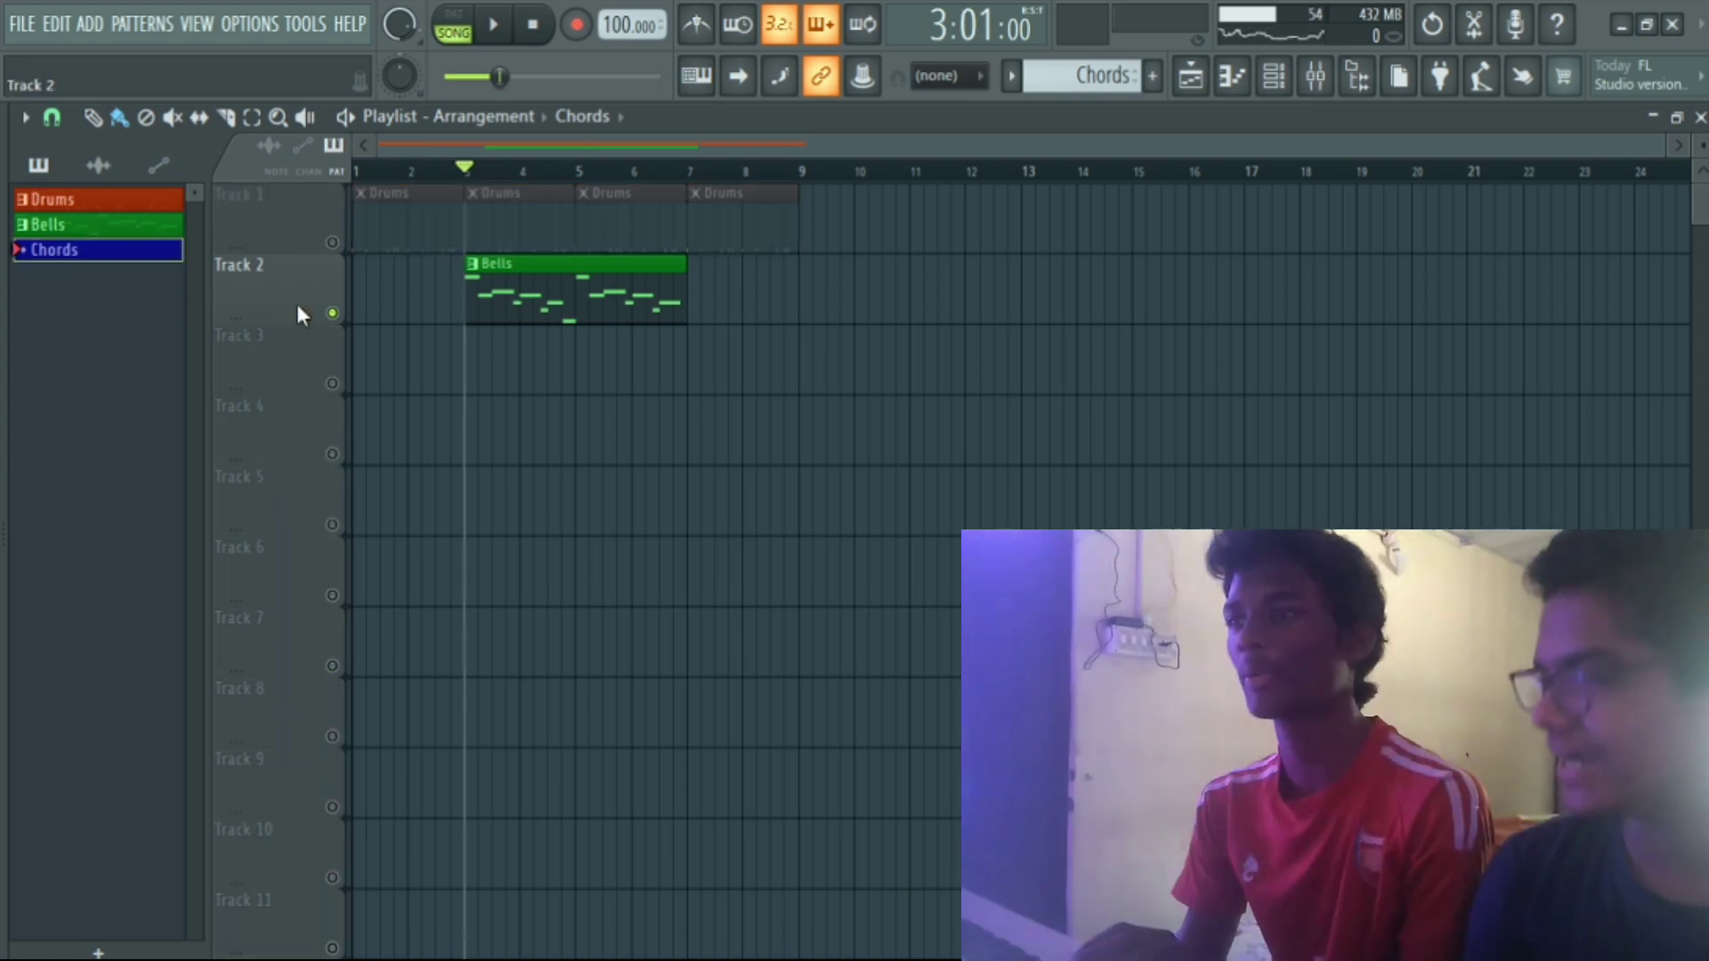
right_click(333, 313)
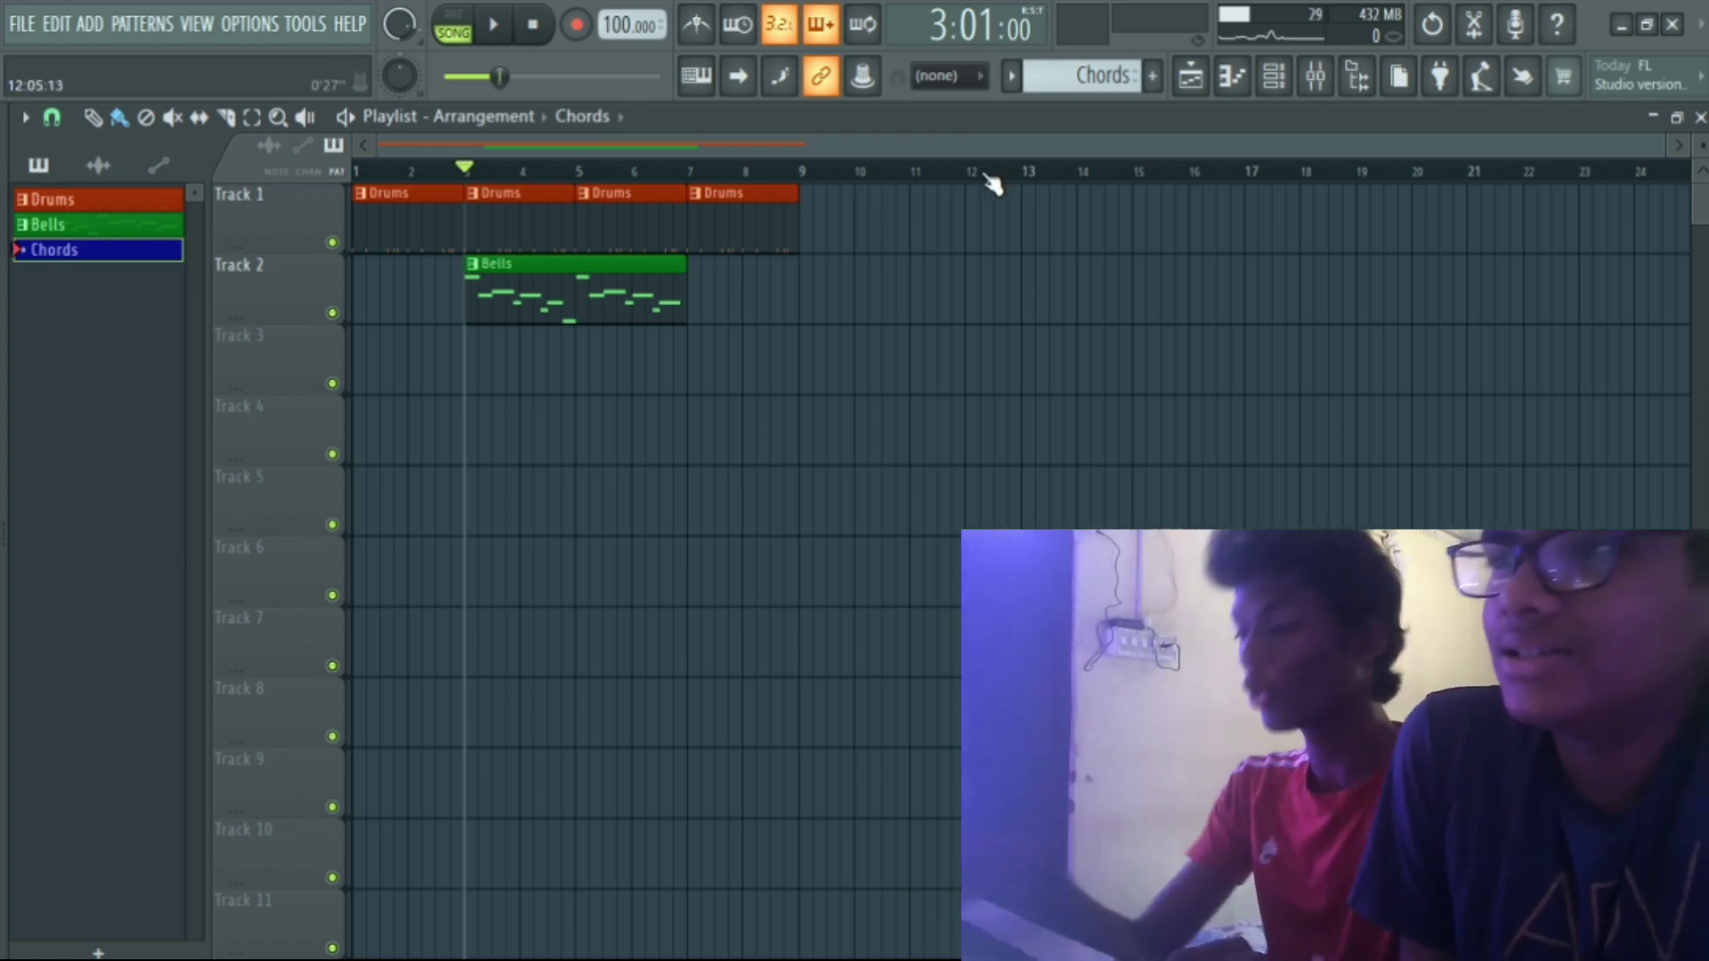
Try to record chords into the Chords pattern on Track 3 starting at bar 3.
key("space")
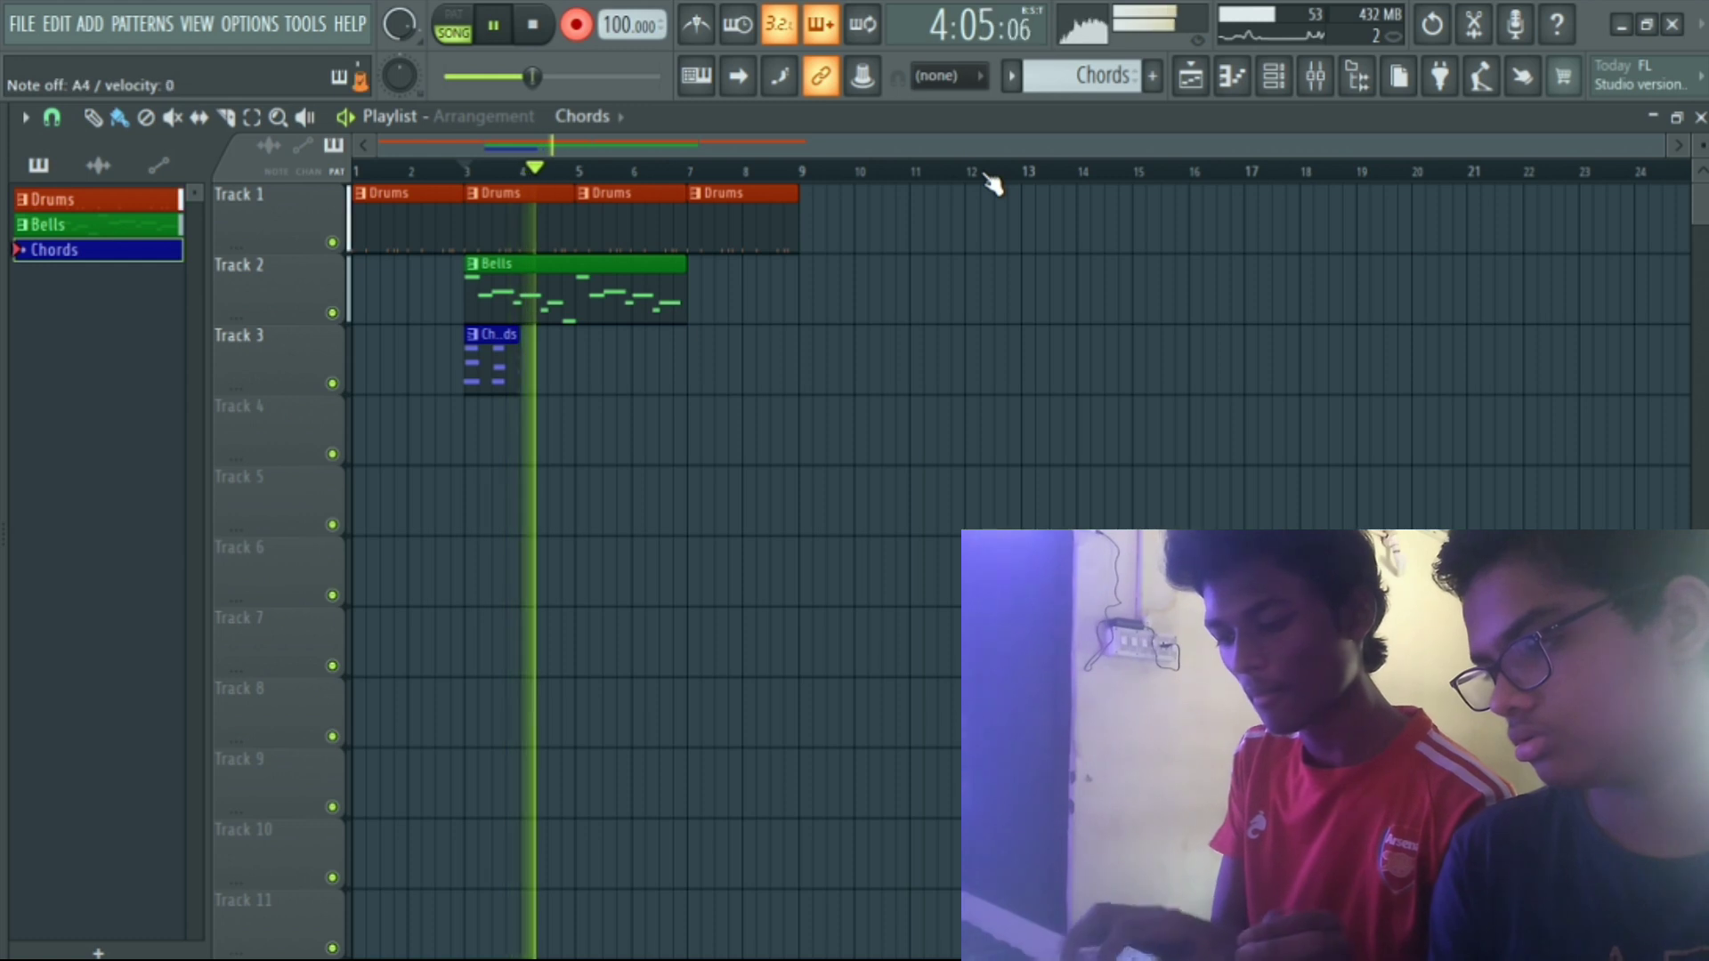
key("space")
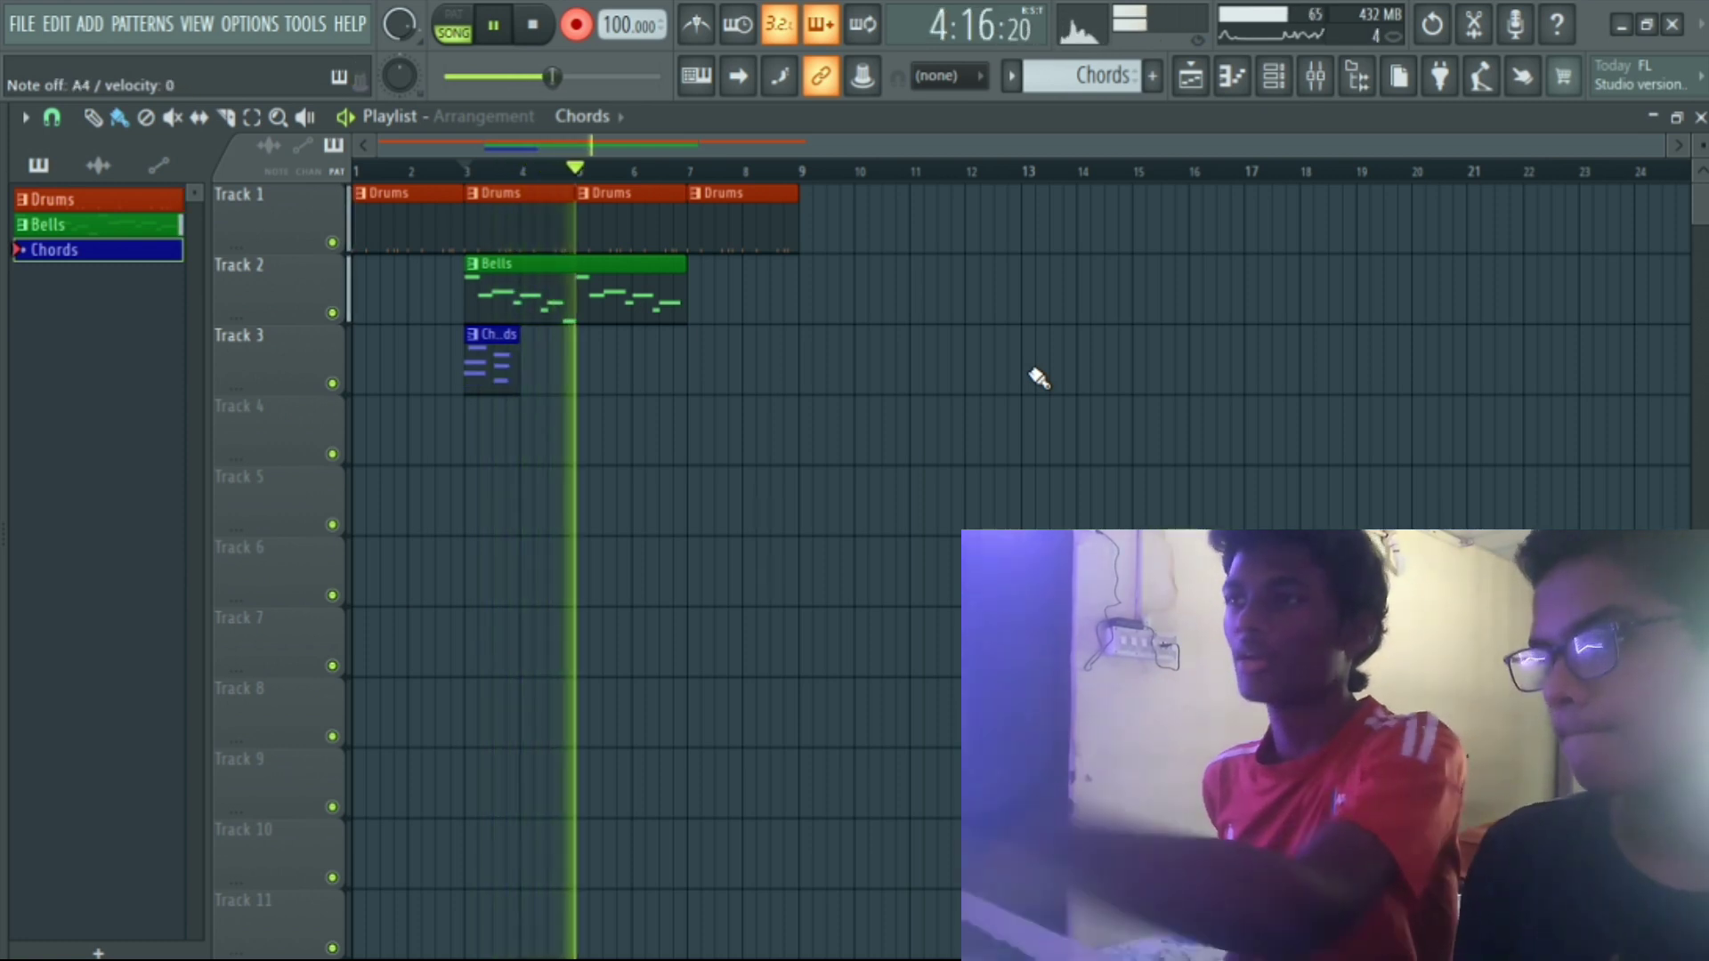
key("space")
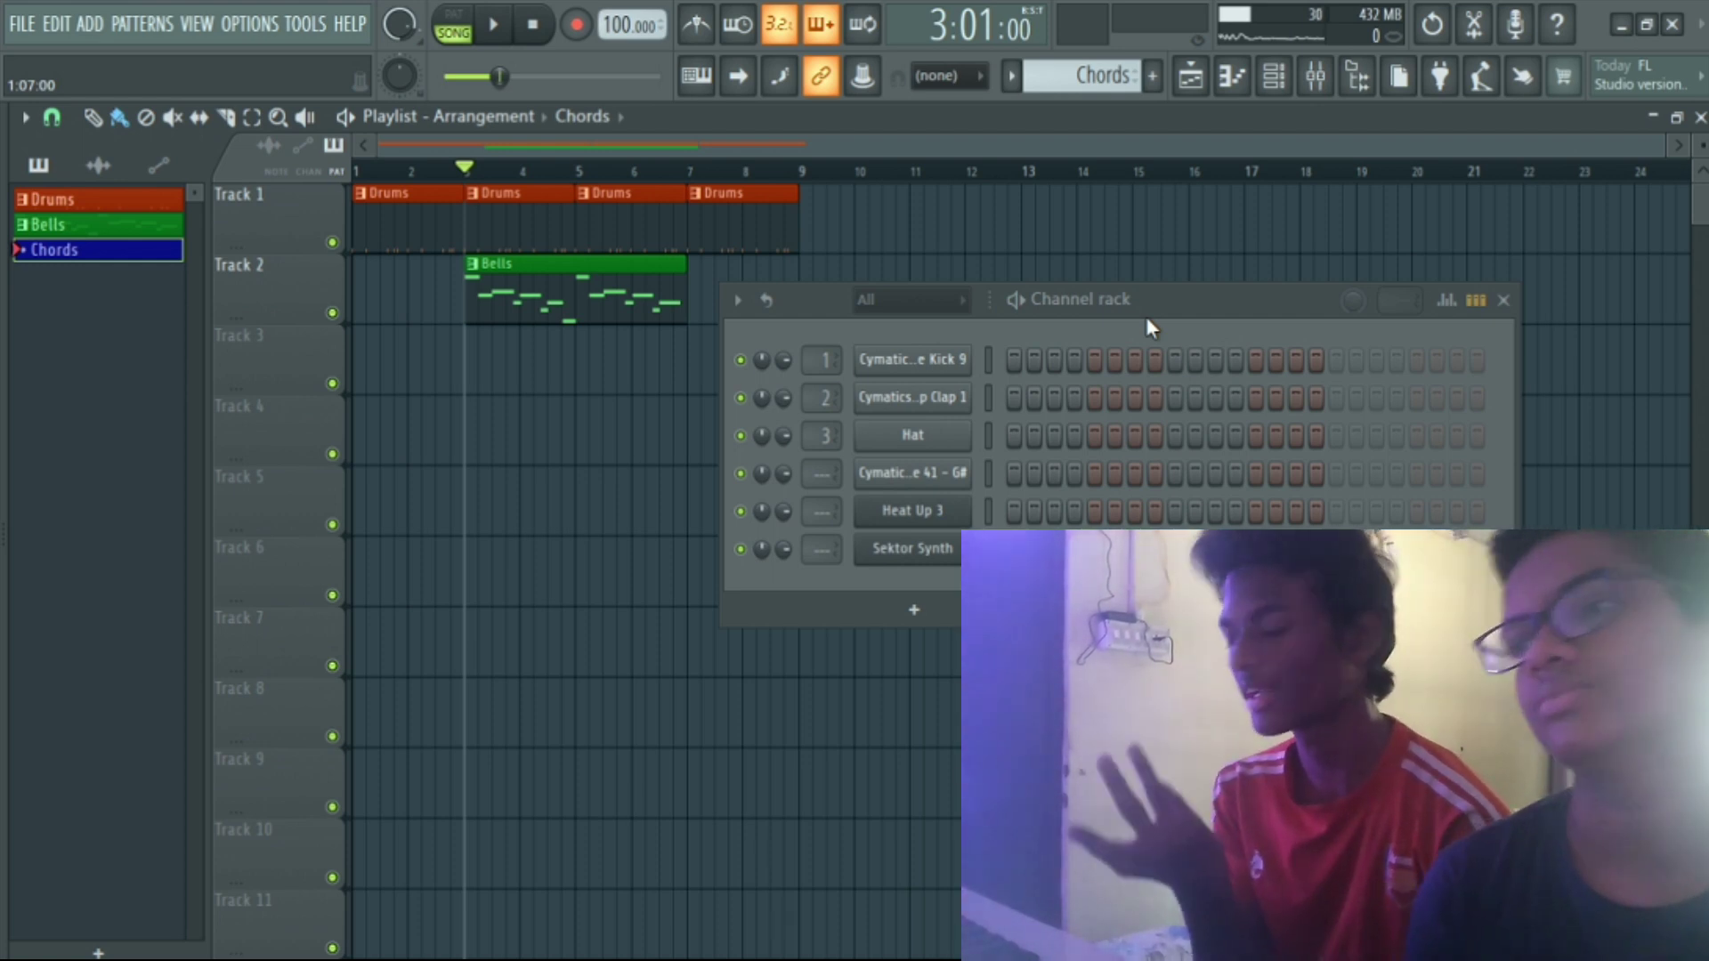
Play the drums and bells from bar 3 to rehearse the chords, and stop playback.
key("space")
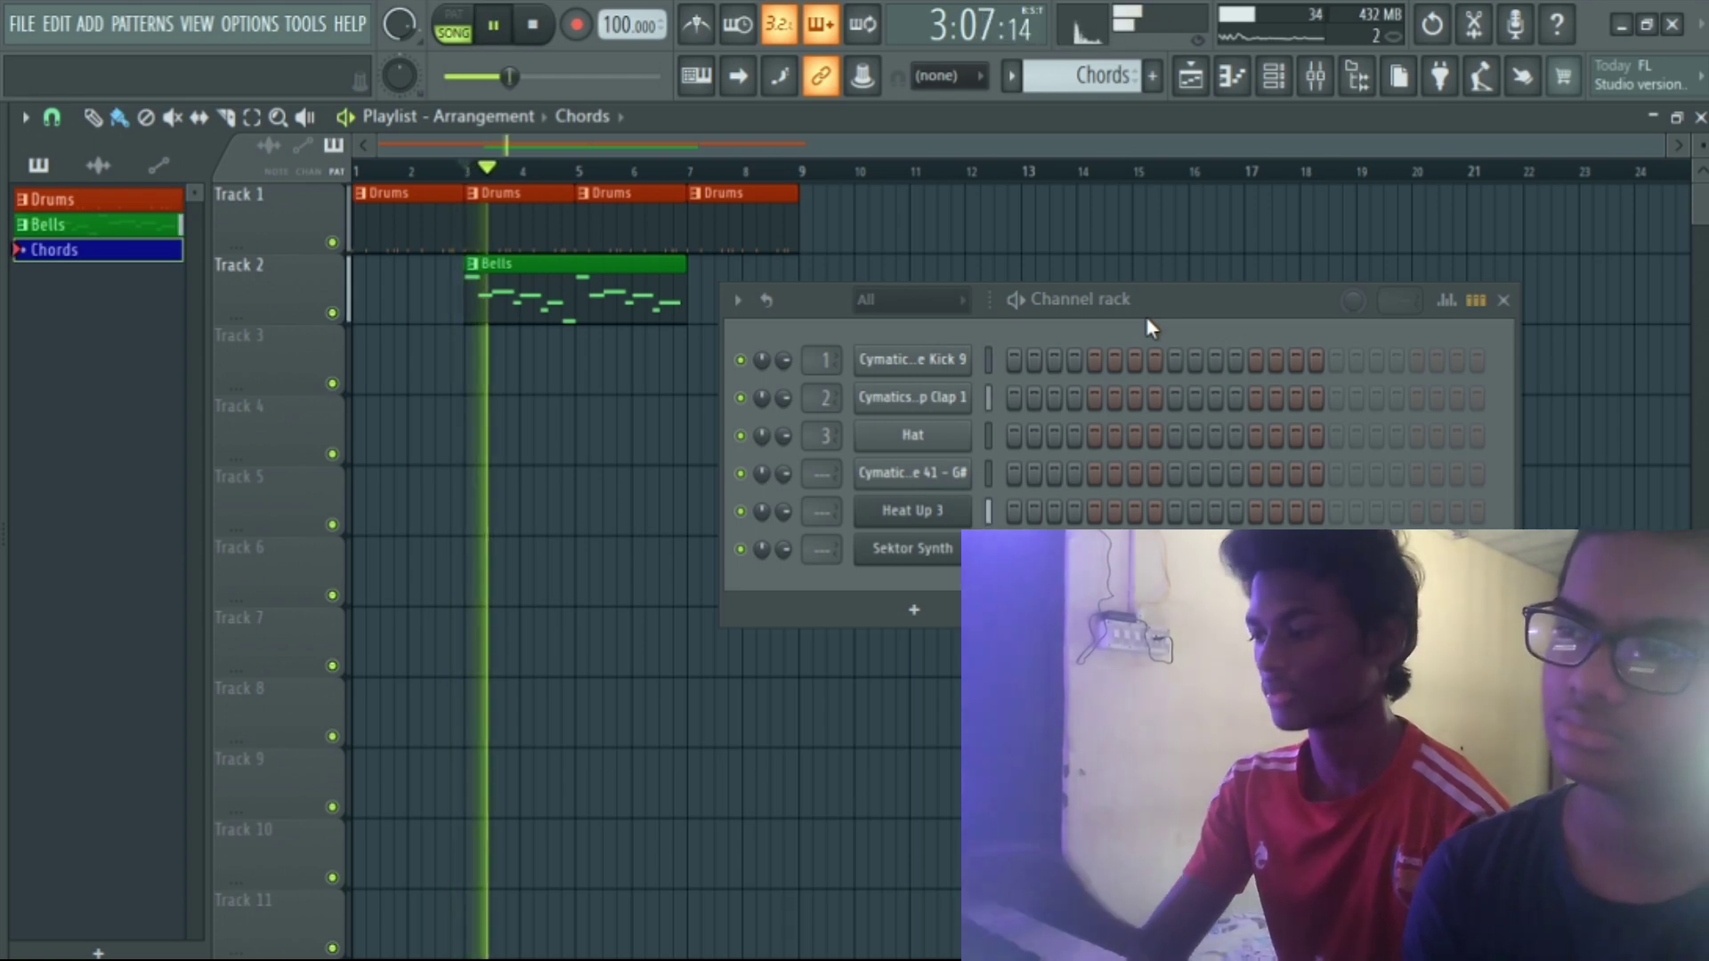
key("space")
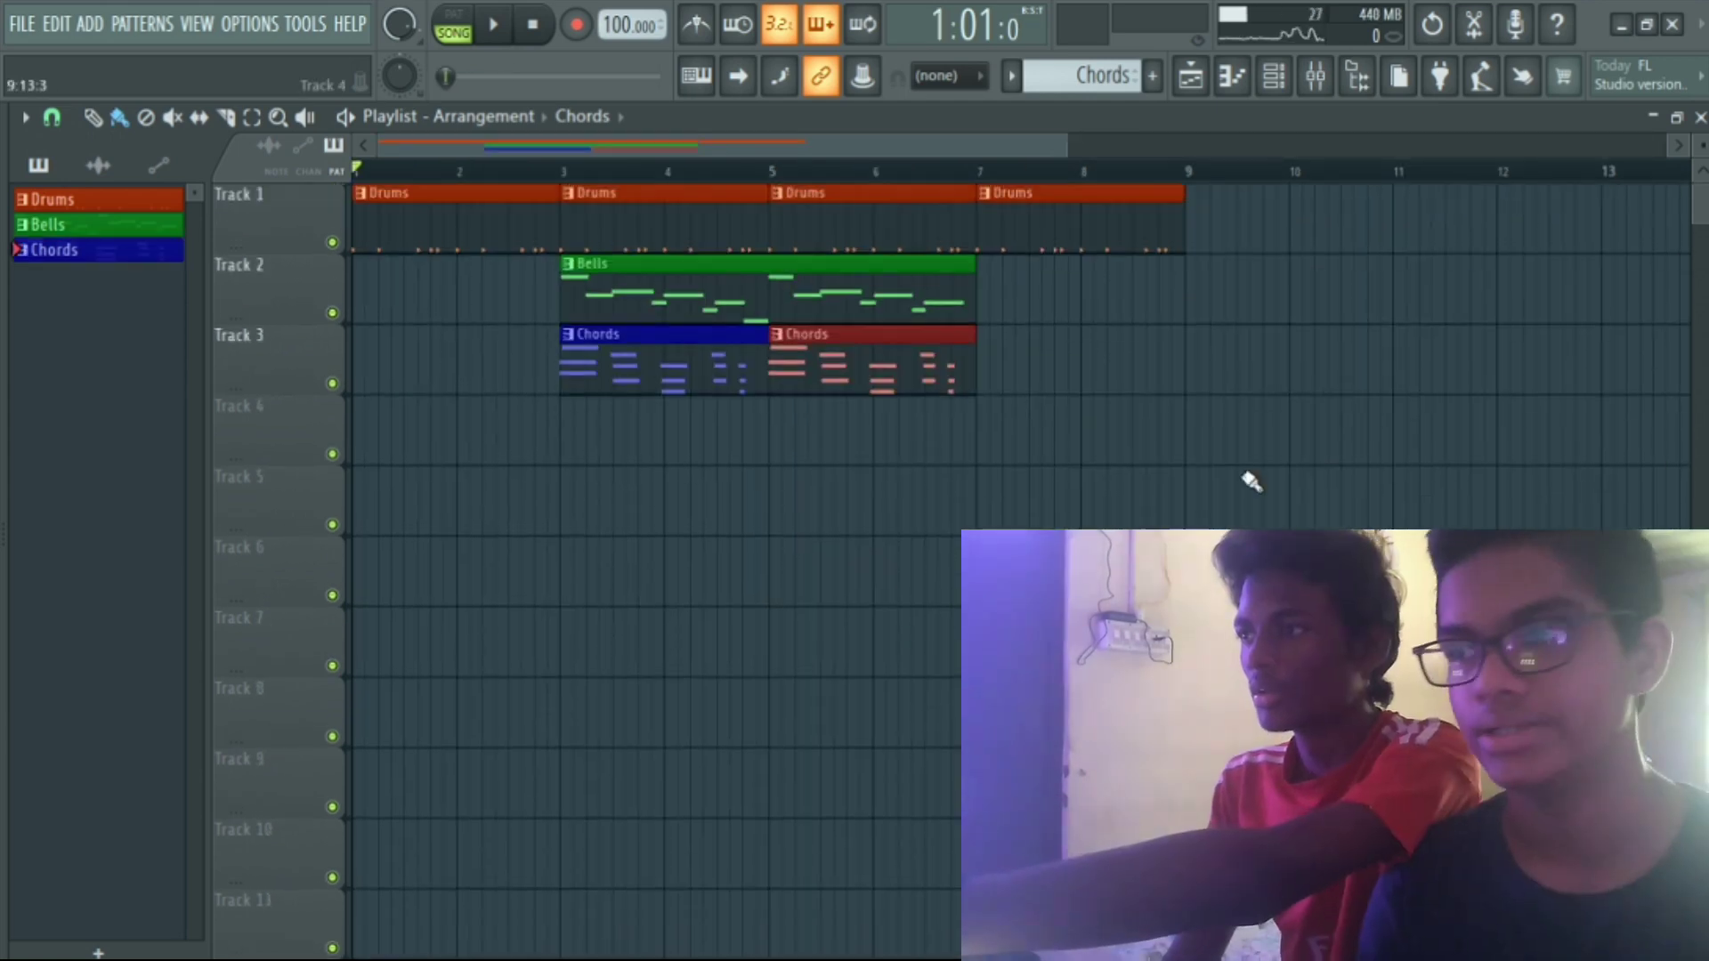
Deselect the second Chords clip and move the playback position to just before bar 3.
left_click(1251, 482)
left_click_drag(773, 176, 548, 176)
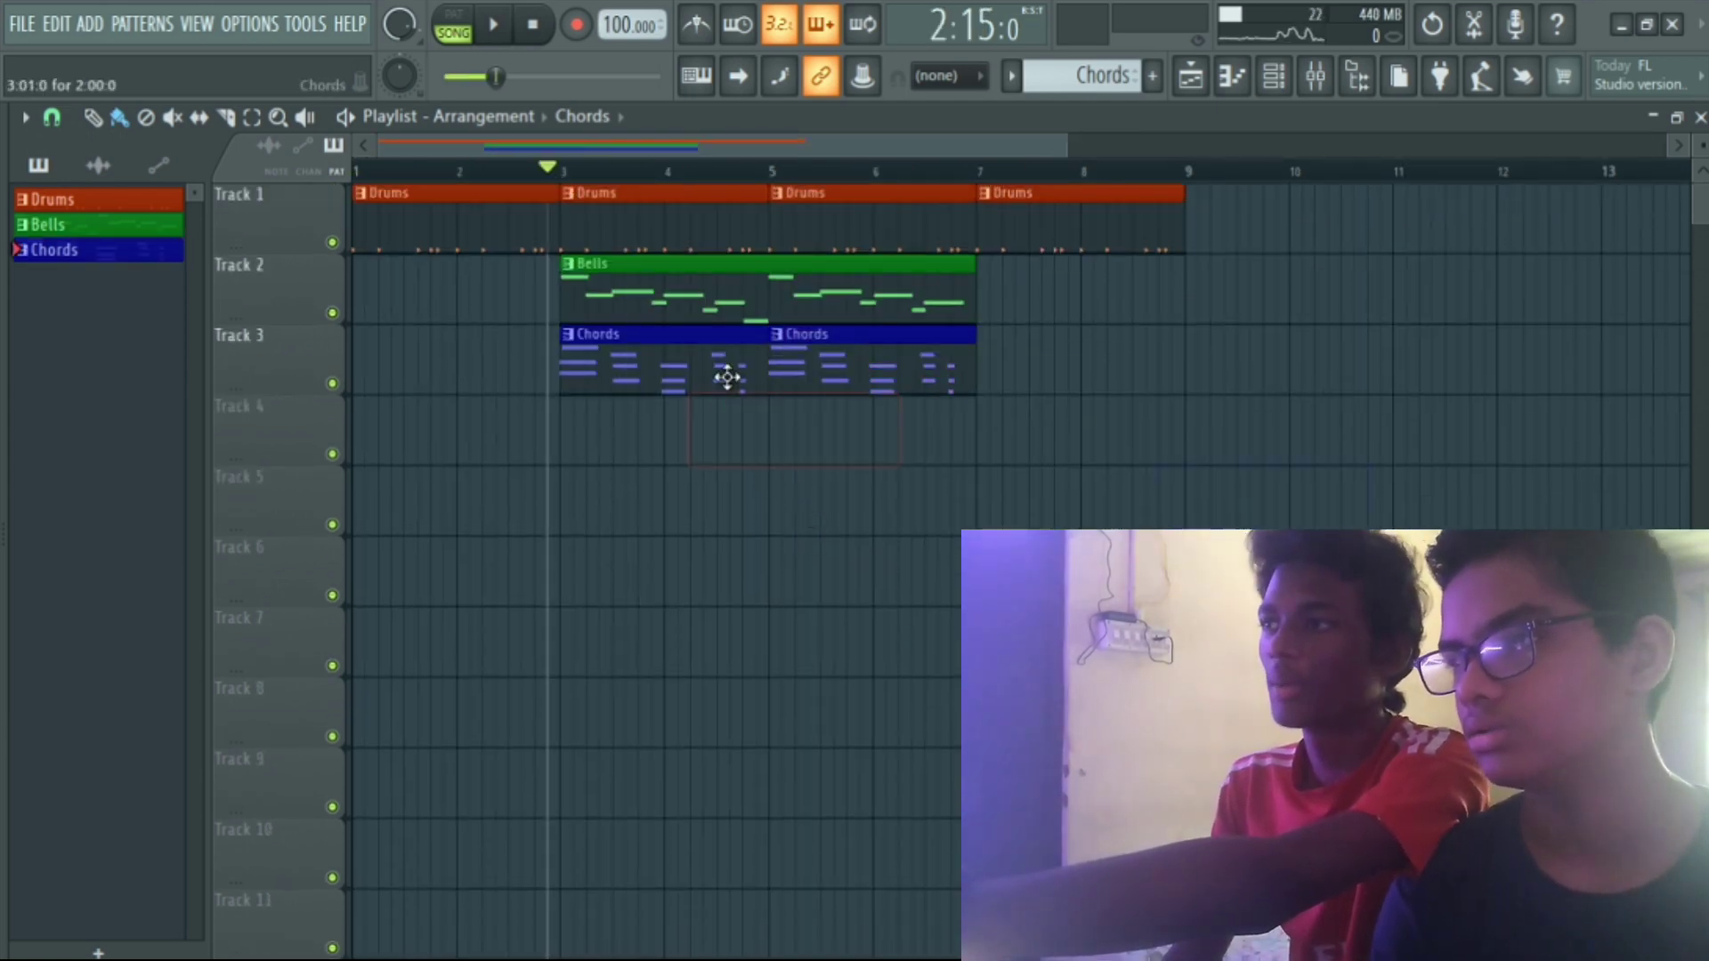
Load Gross Beat into the first effect slot of mixer track Insert 5 for the chord synth.
key("F6")
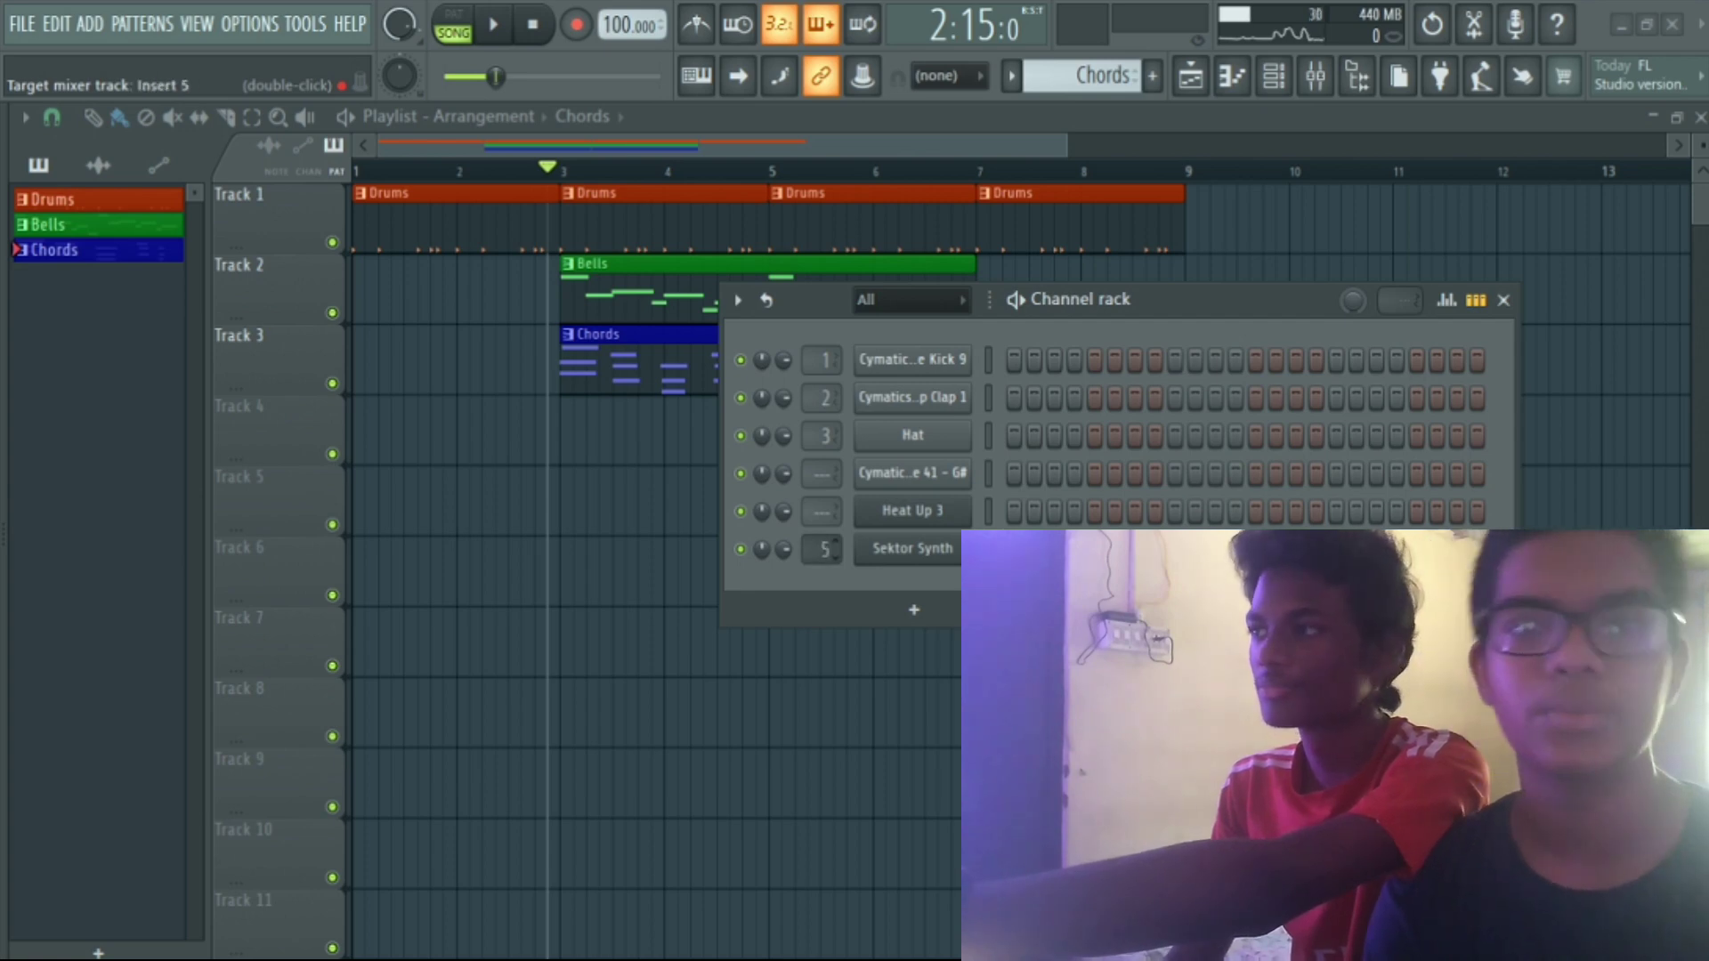
left_click(1504, 301)
left_click(1317, 89)
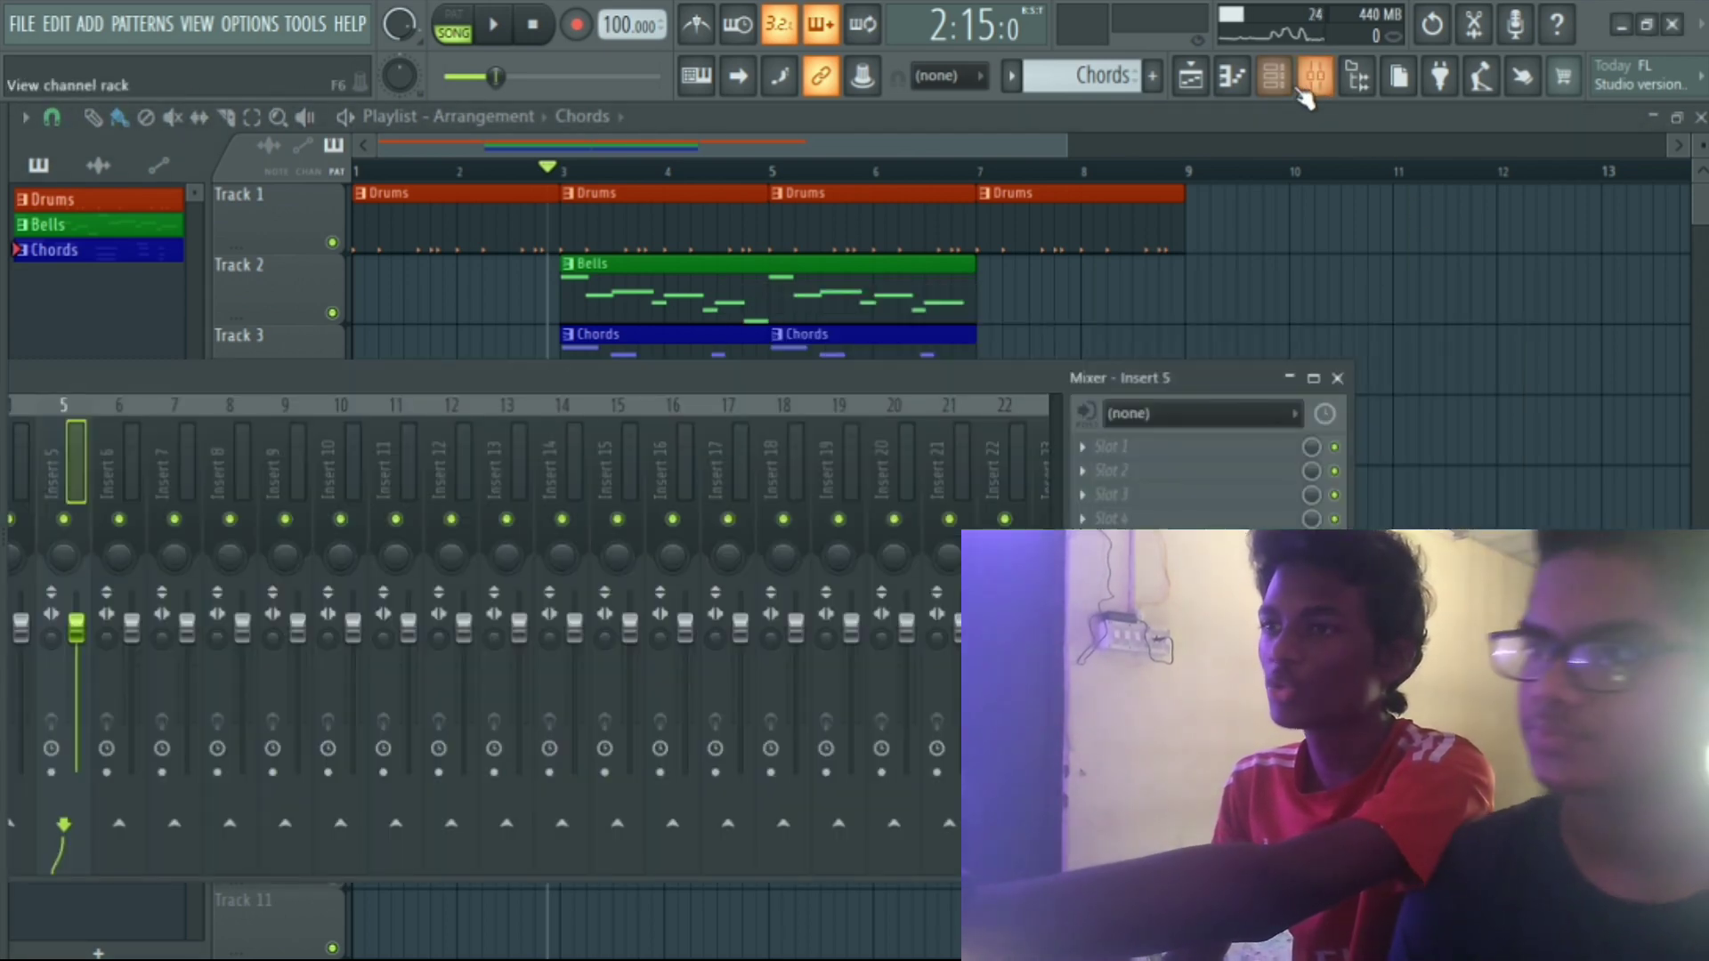
left_click(1146, 452)
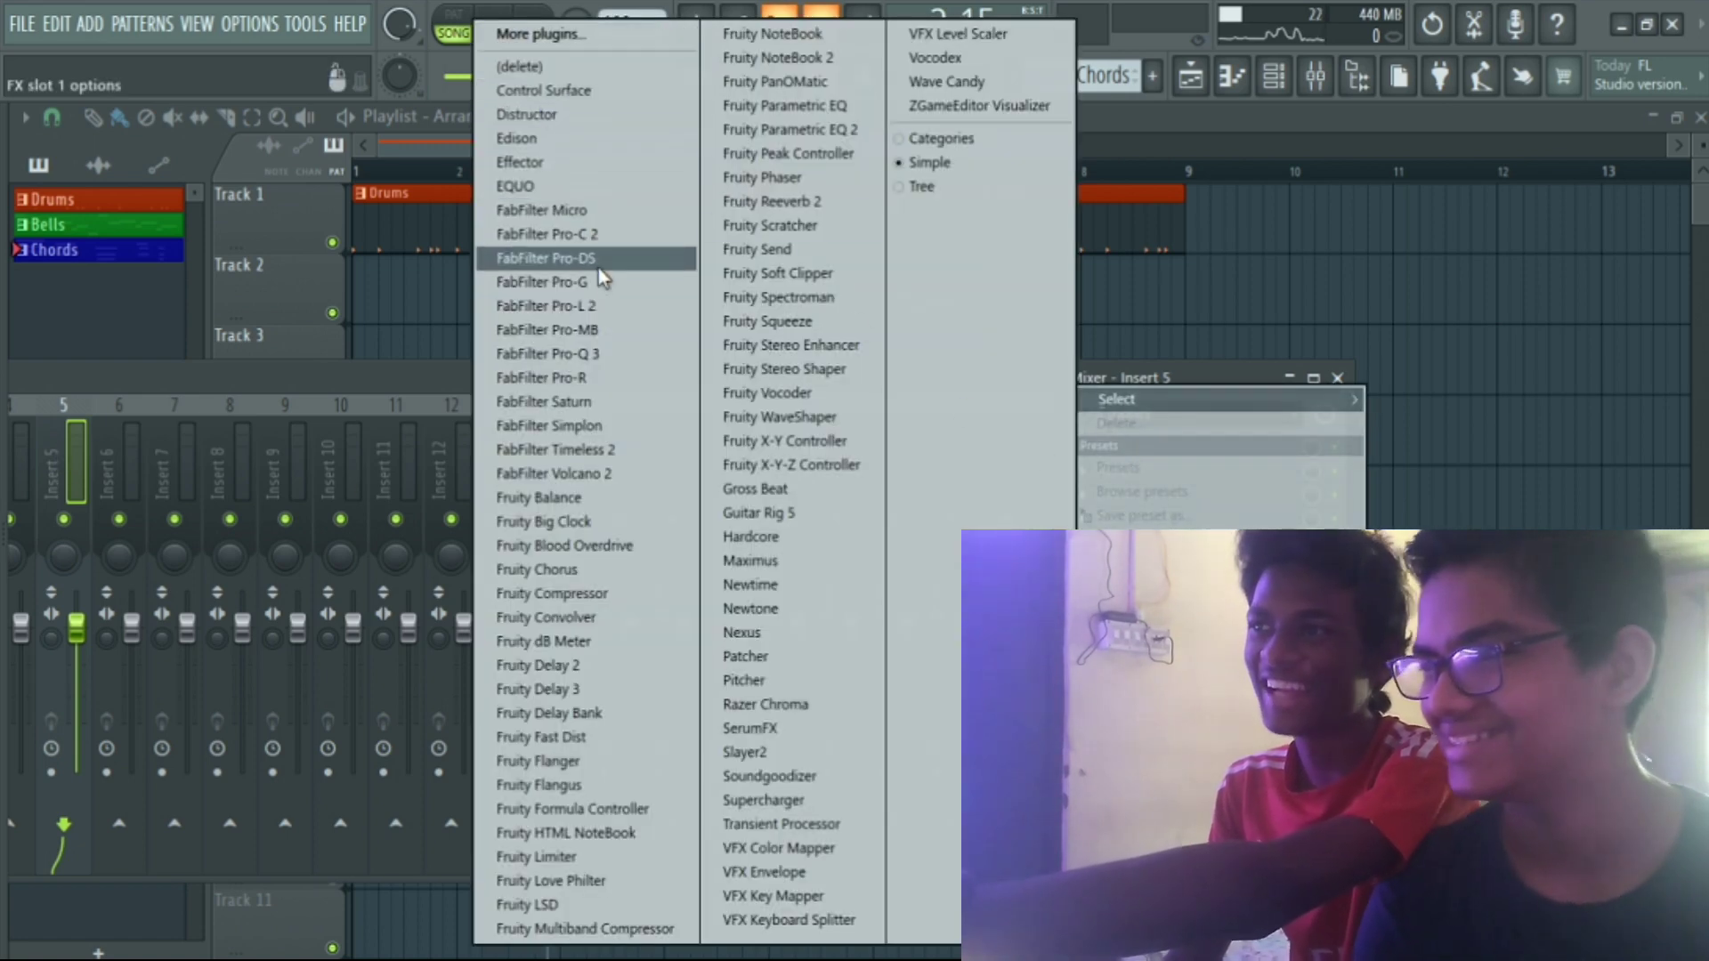
left_click(653, 34)
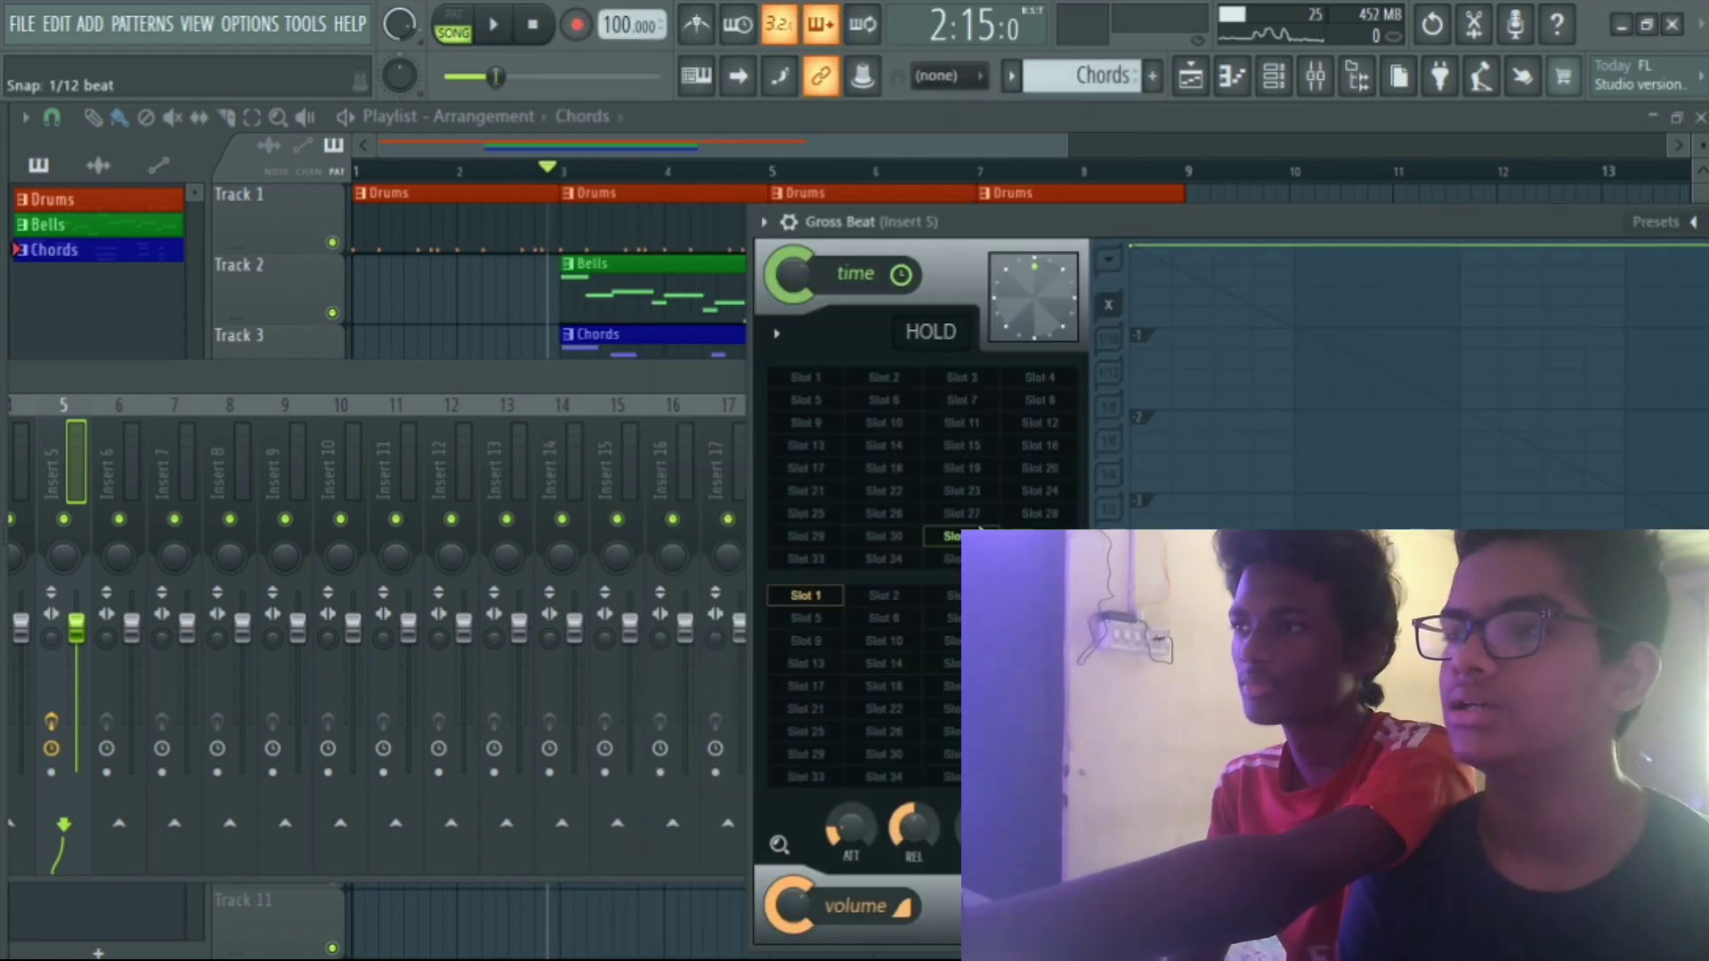
Try Gross Beat's time slot 27 with volume slot 13 on the chords and play the beat briefly.
left_click_drag(983, 221, 496, 184)
left_click(331, 557)
left_click(326, 453)
left_click(326, 580)
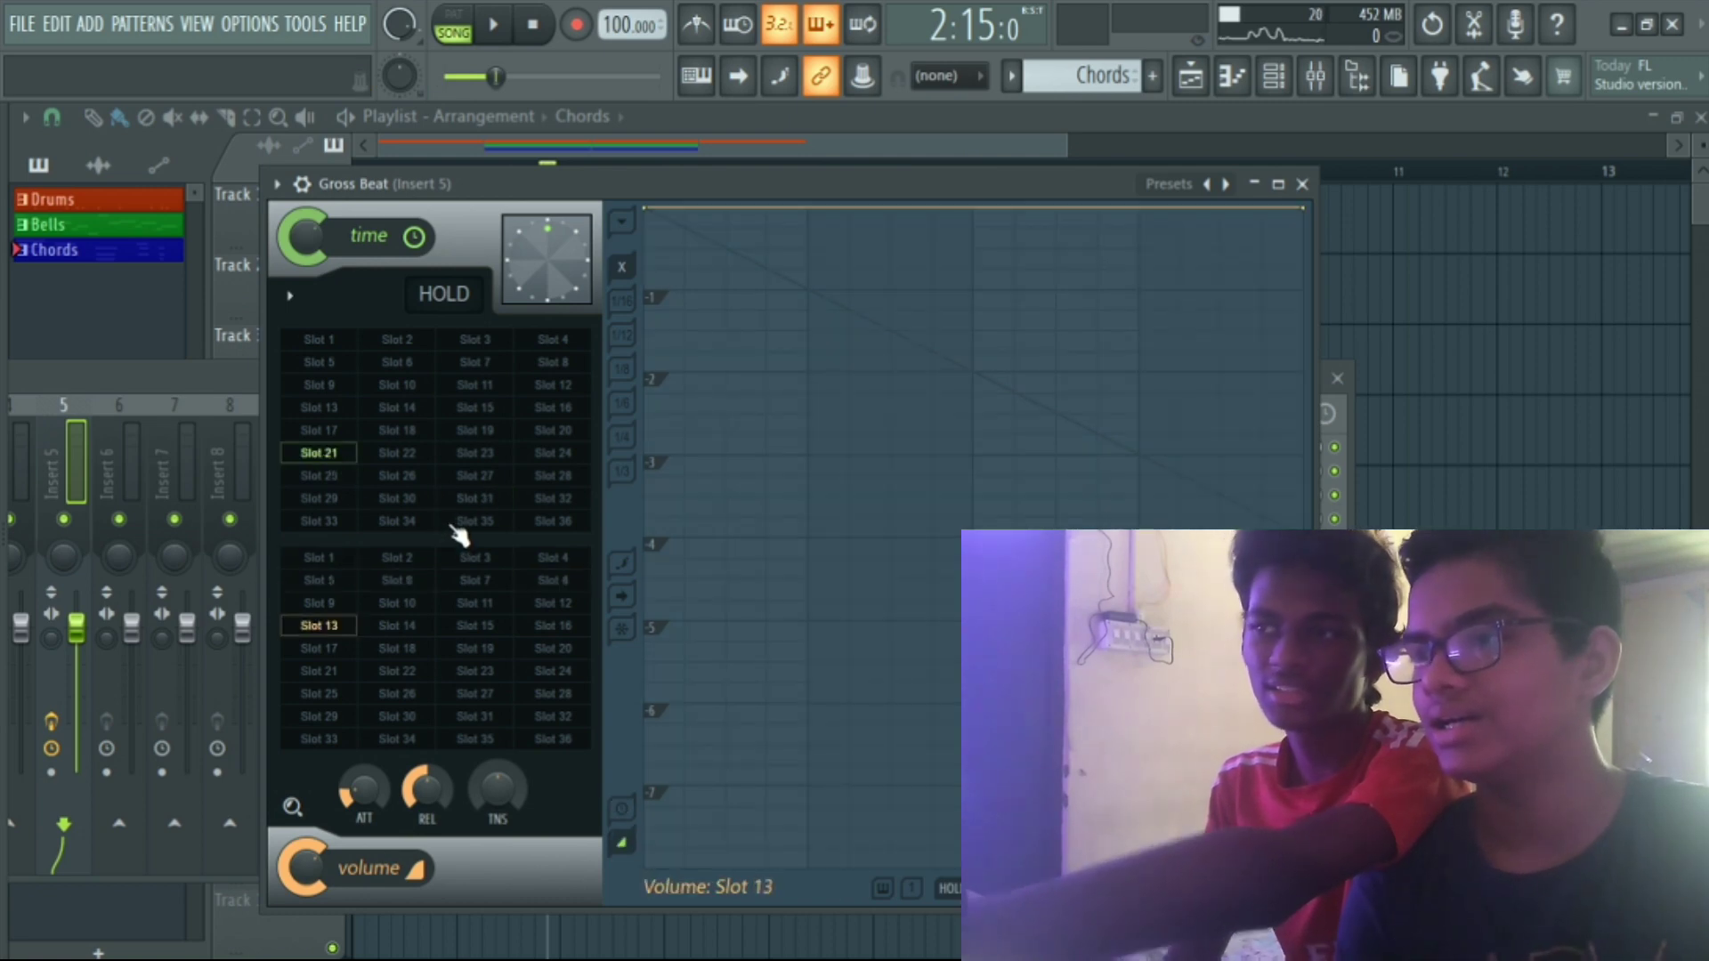
left_click(427, 473)
left_click(499, 481)
key("space")
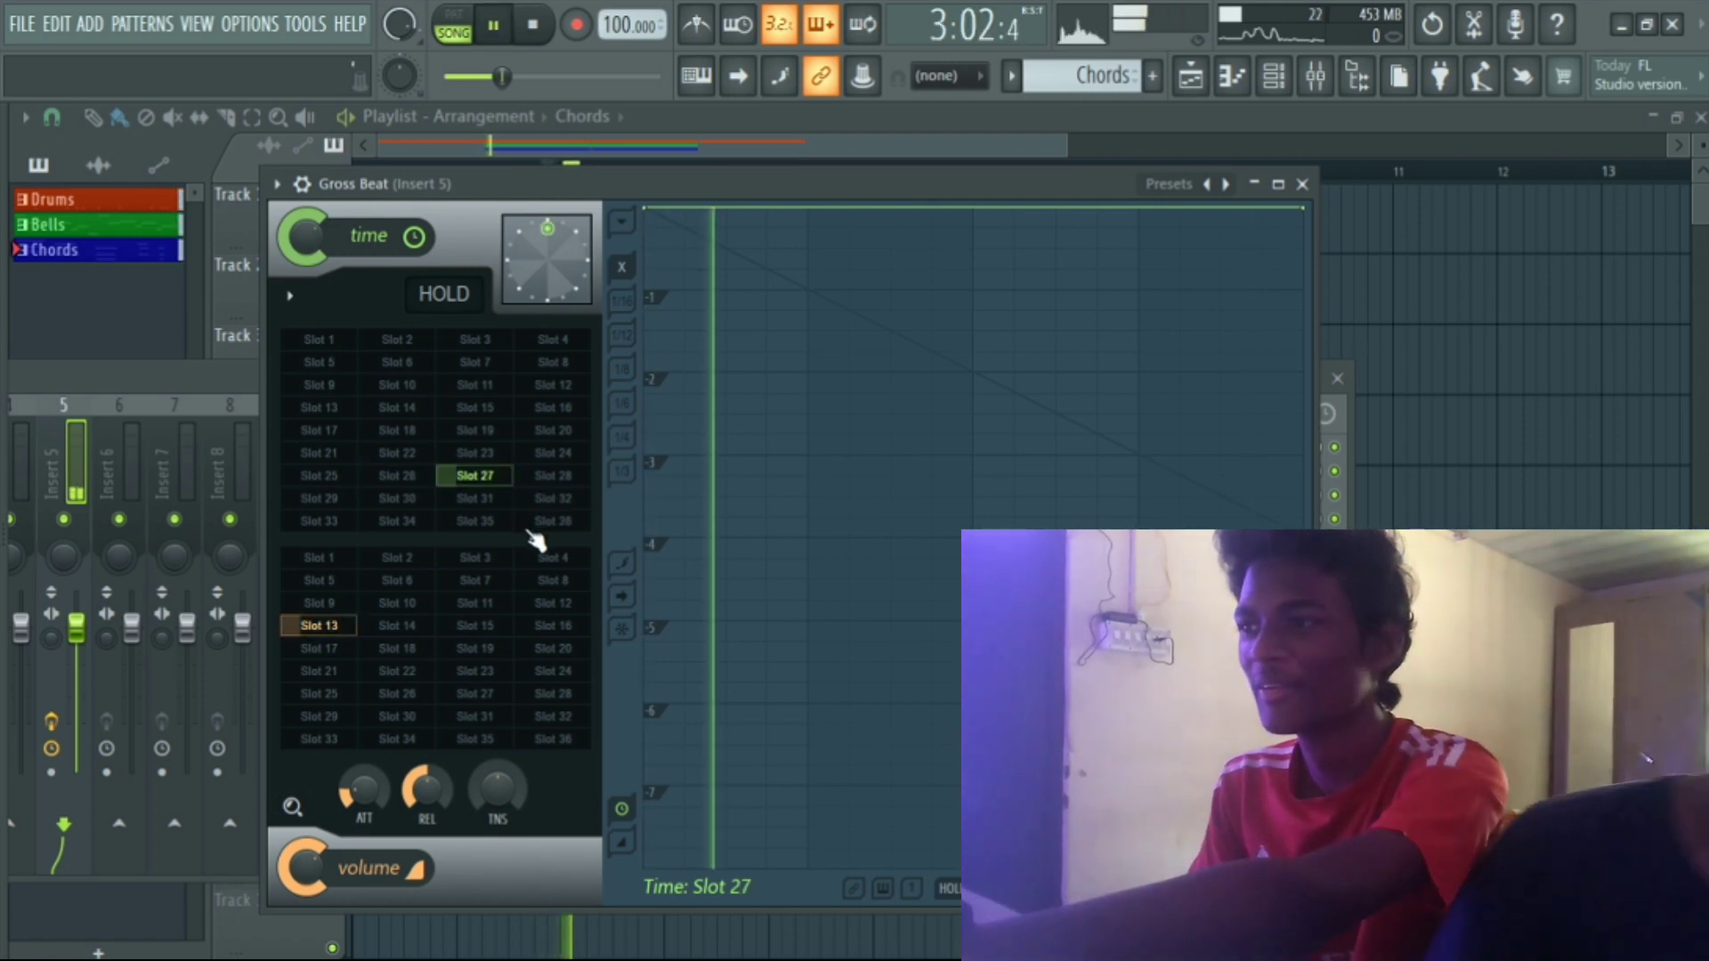
key("space")
Try other Gross Beat slots, including time slot 32 and volume slot 32, and close the effect.
left_click(418, 623)
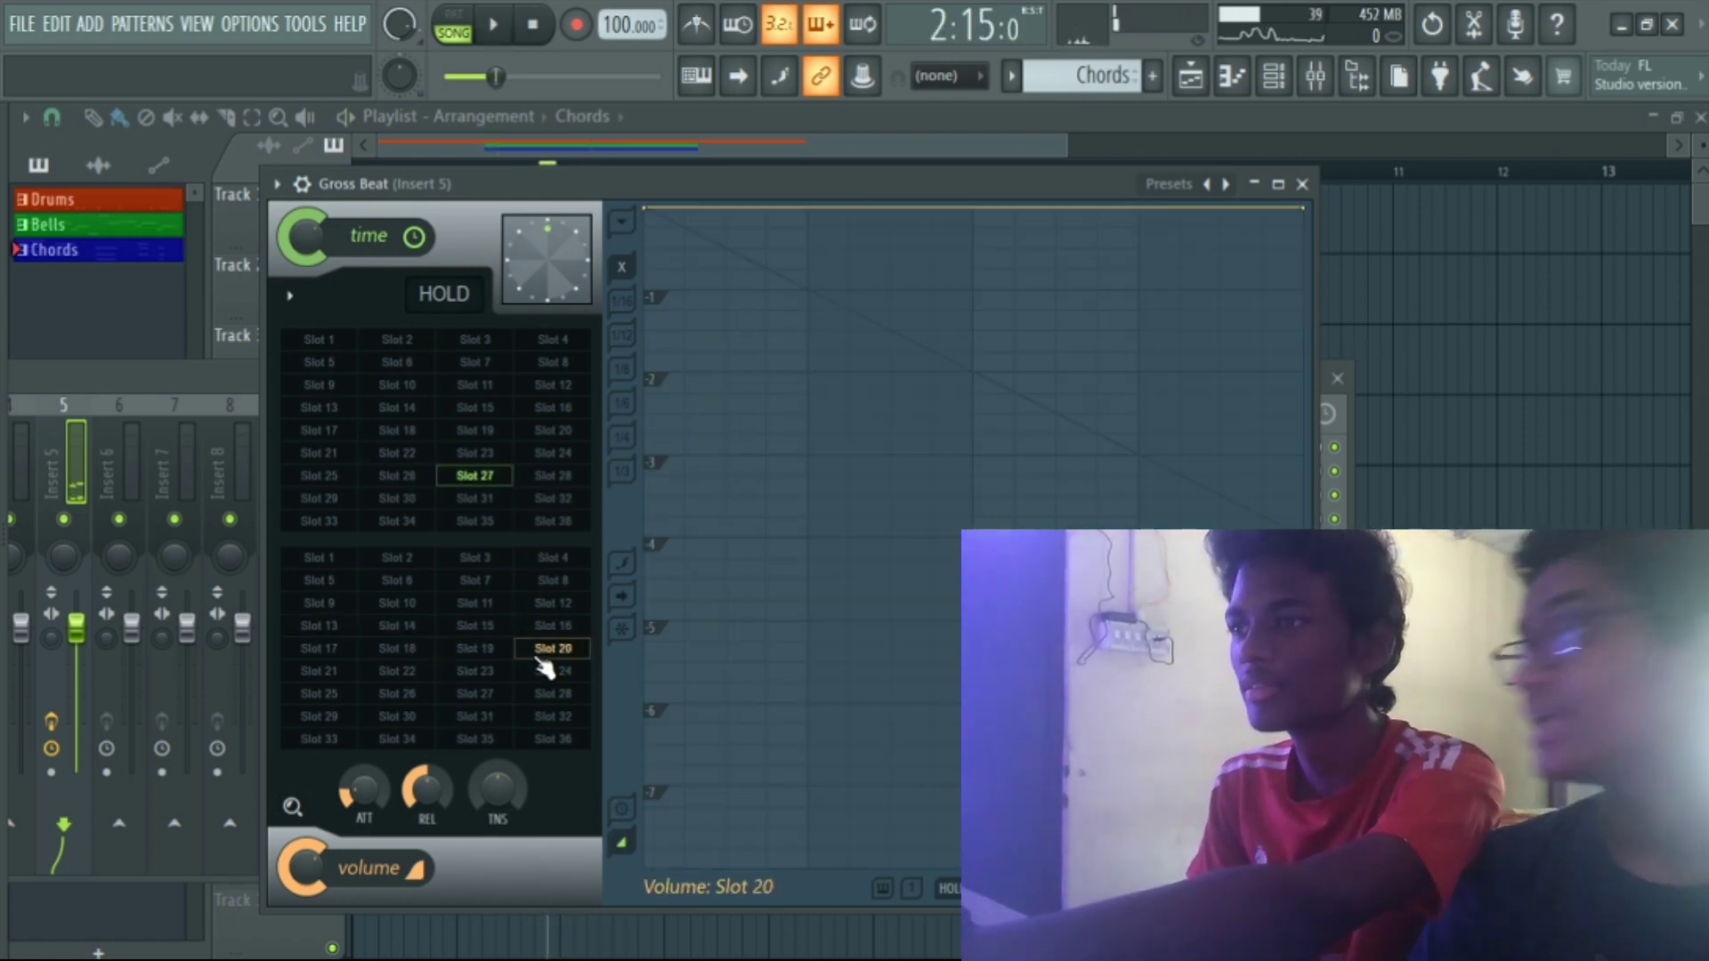
left_click(319, 430)
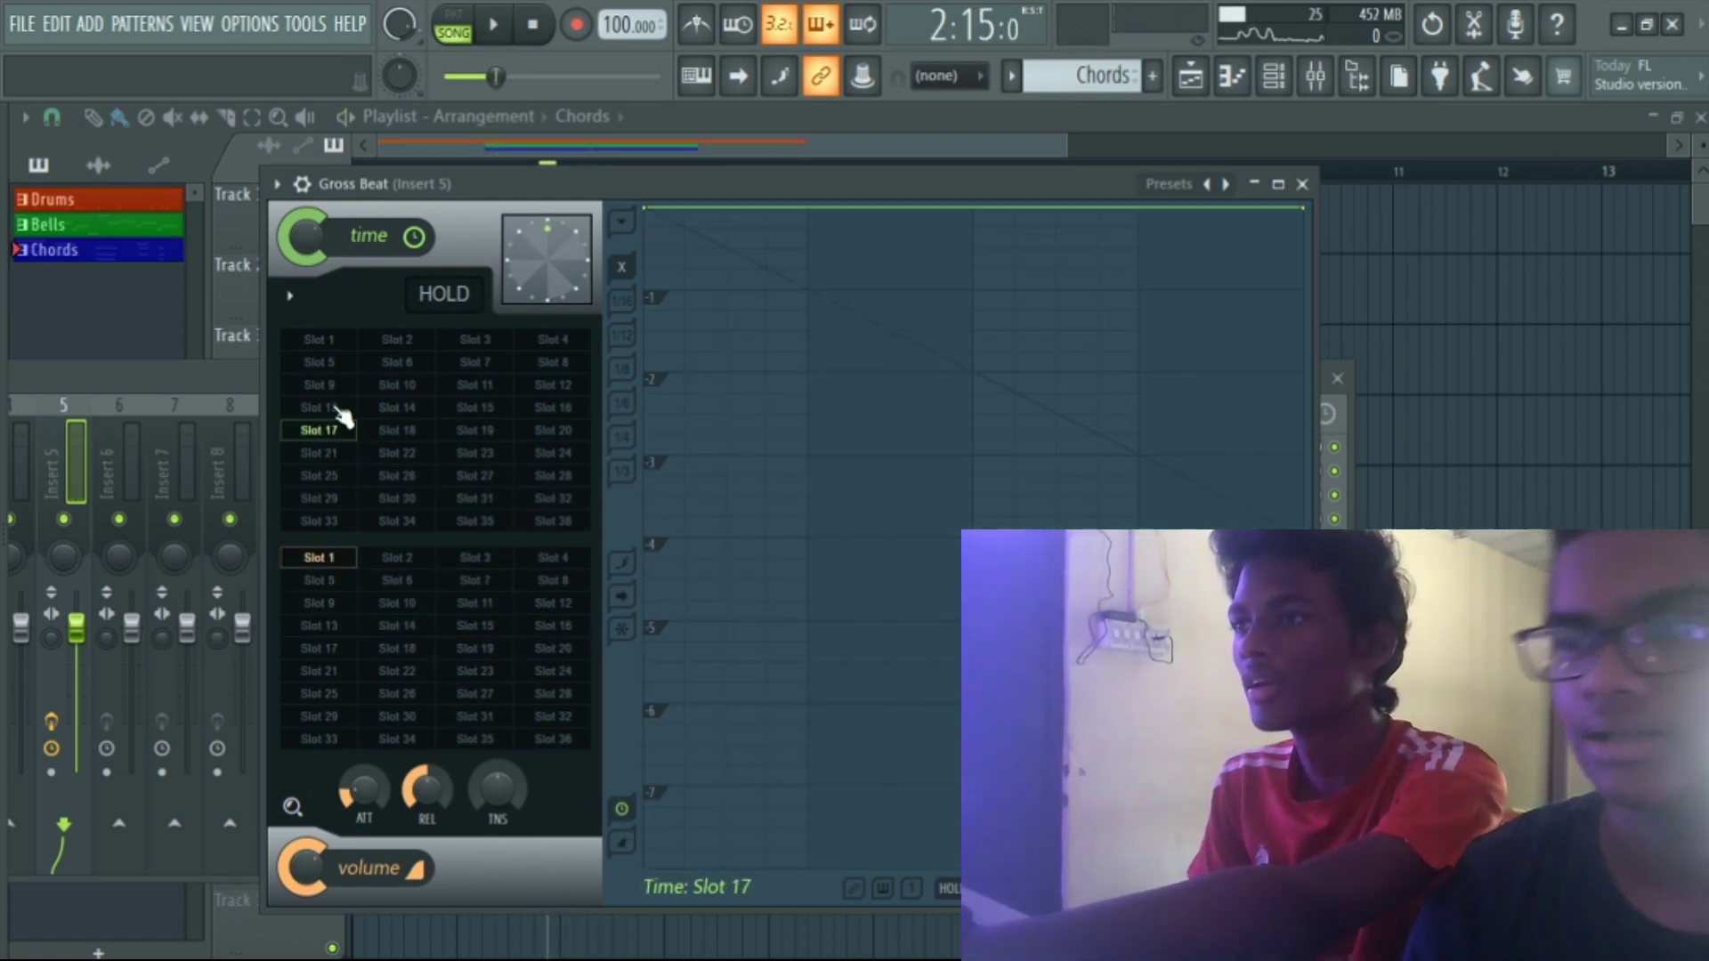
left_click(547, 500)
left_click(557, 649)
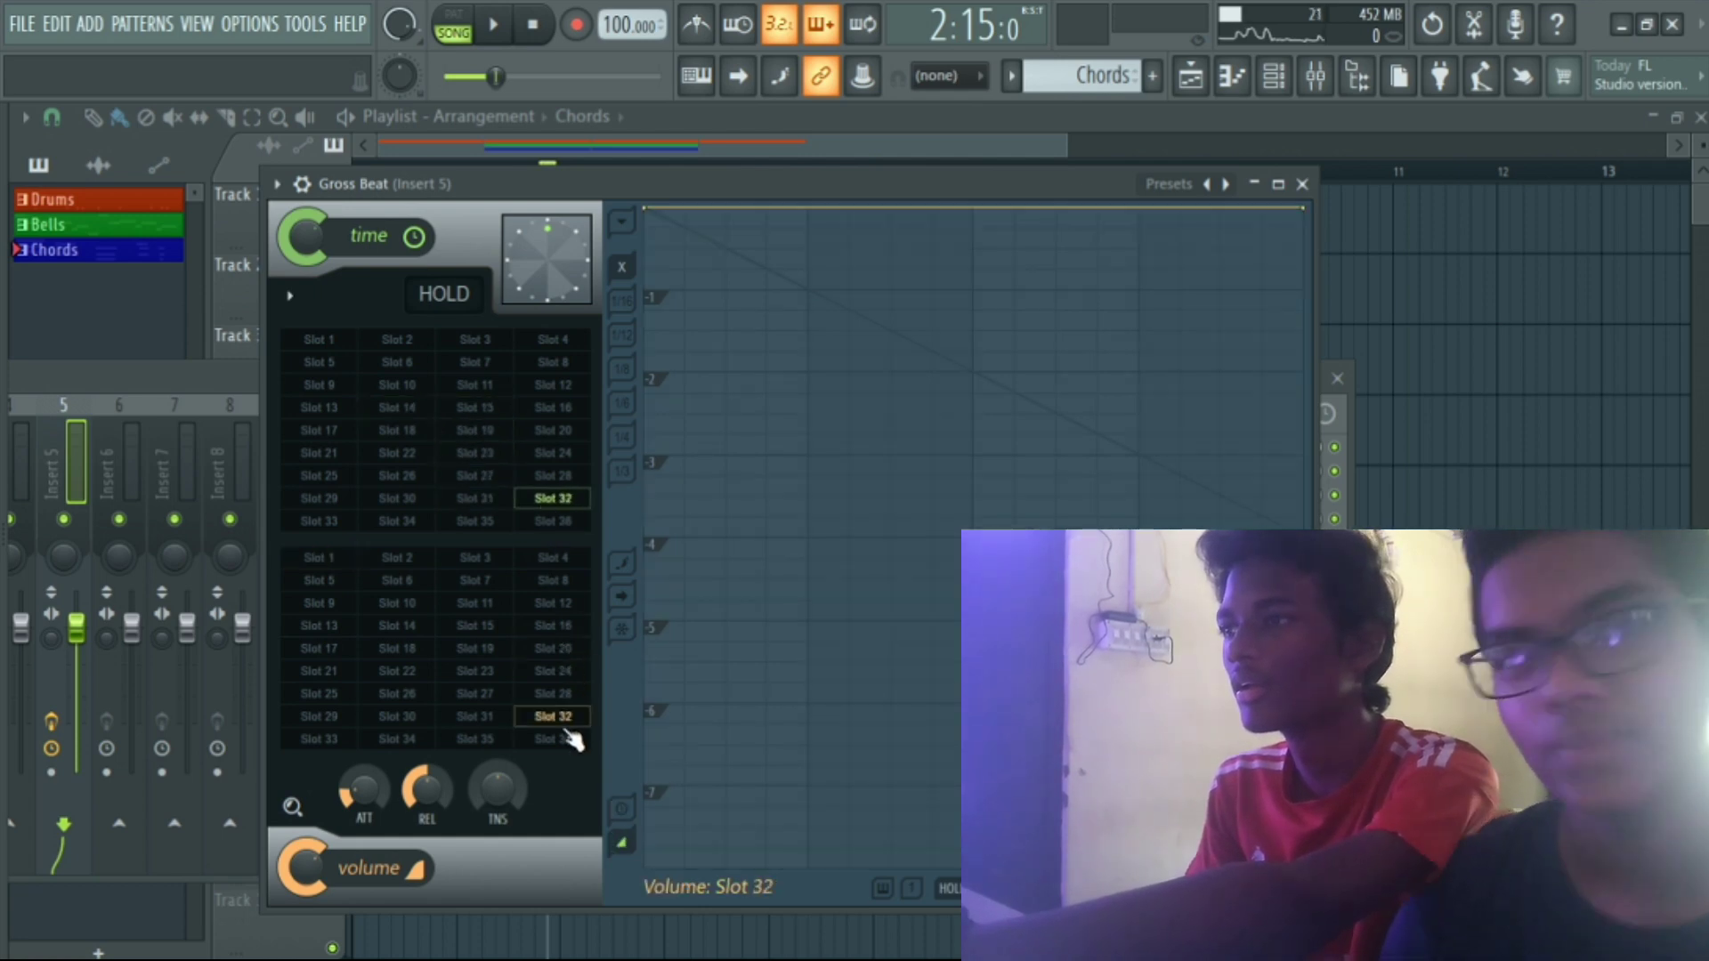
left_click(541, 495)
left_click_drag(678, 245, 679, 339)
left_click(1301, 184)
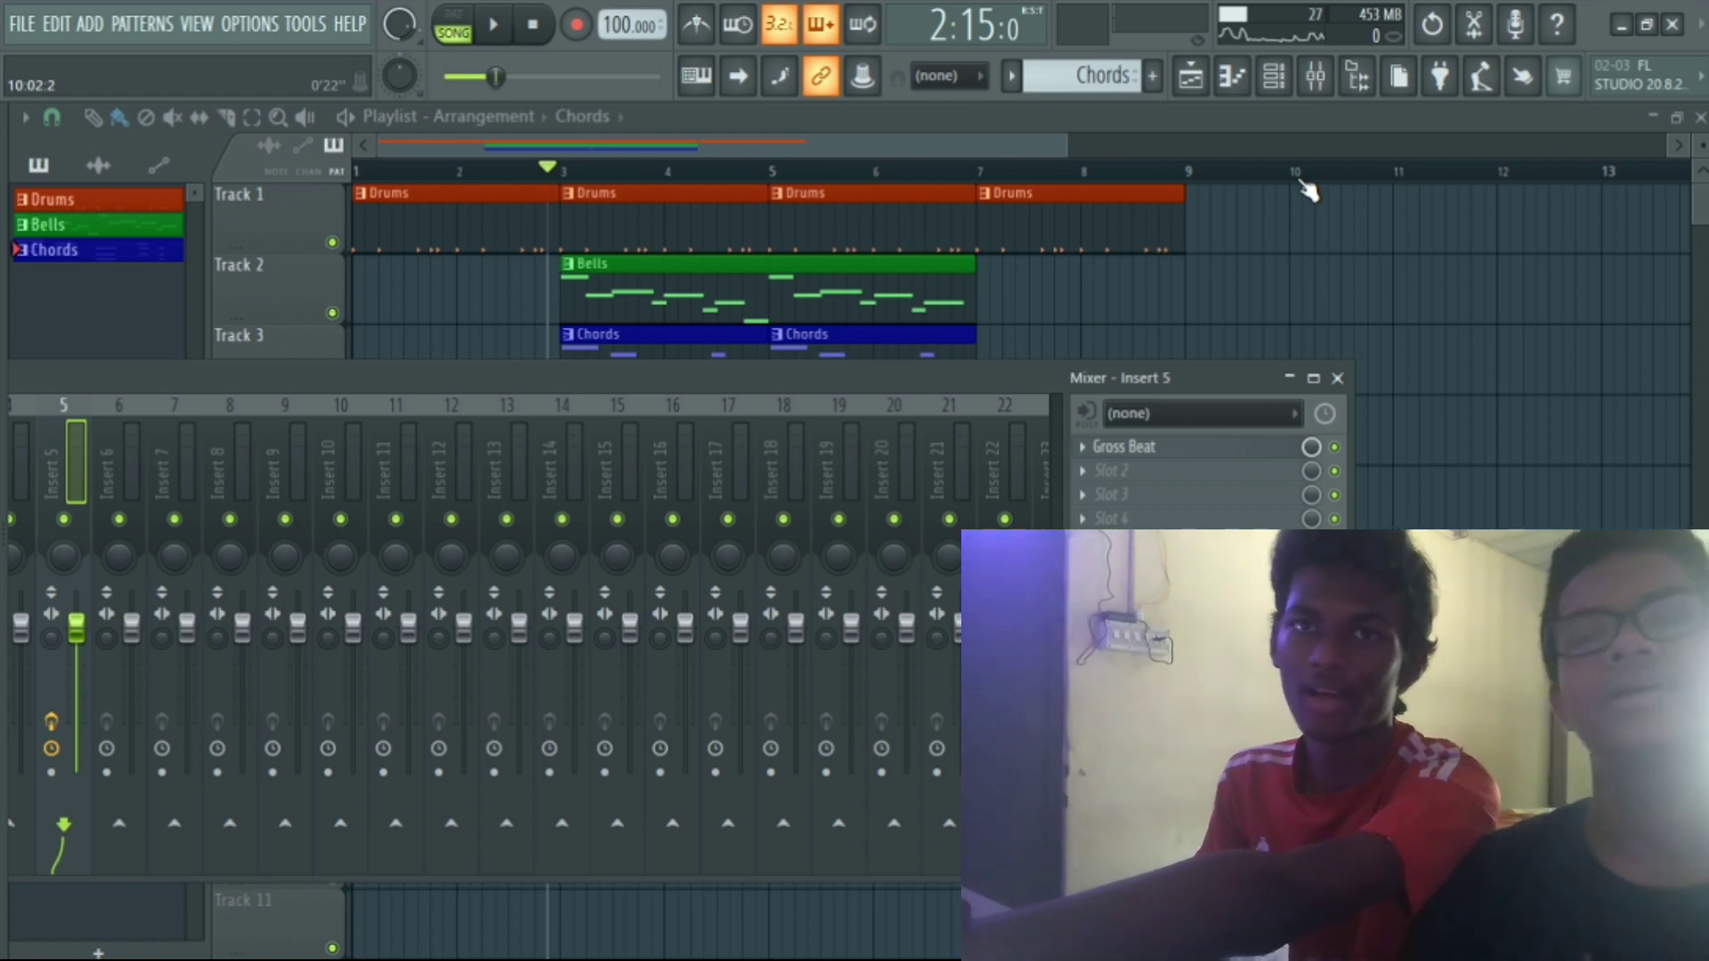
Delete Gross Beat from Insert 5 and close the mixer.
left_click(1096, 453)
left_click(1151, 390)
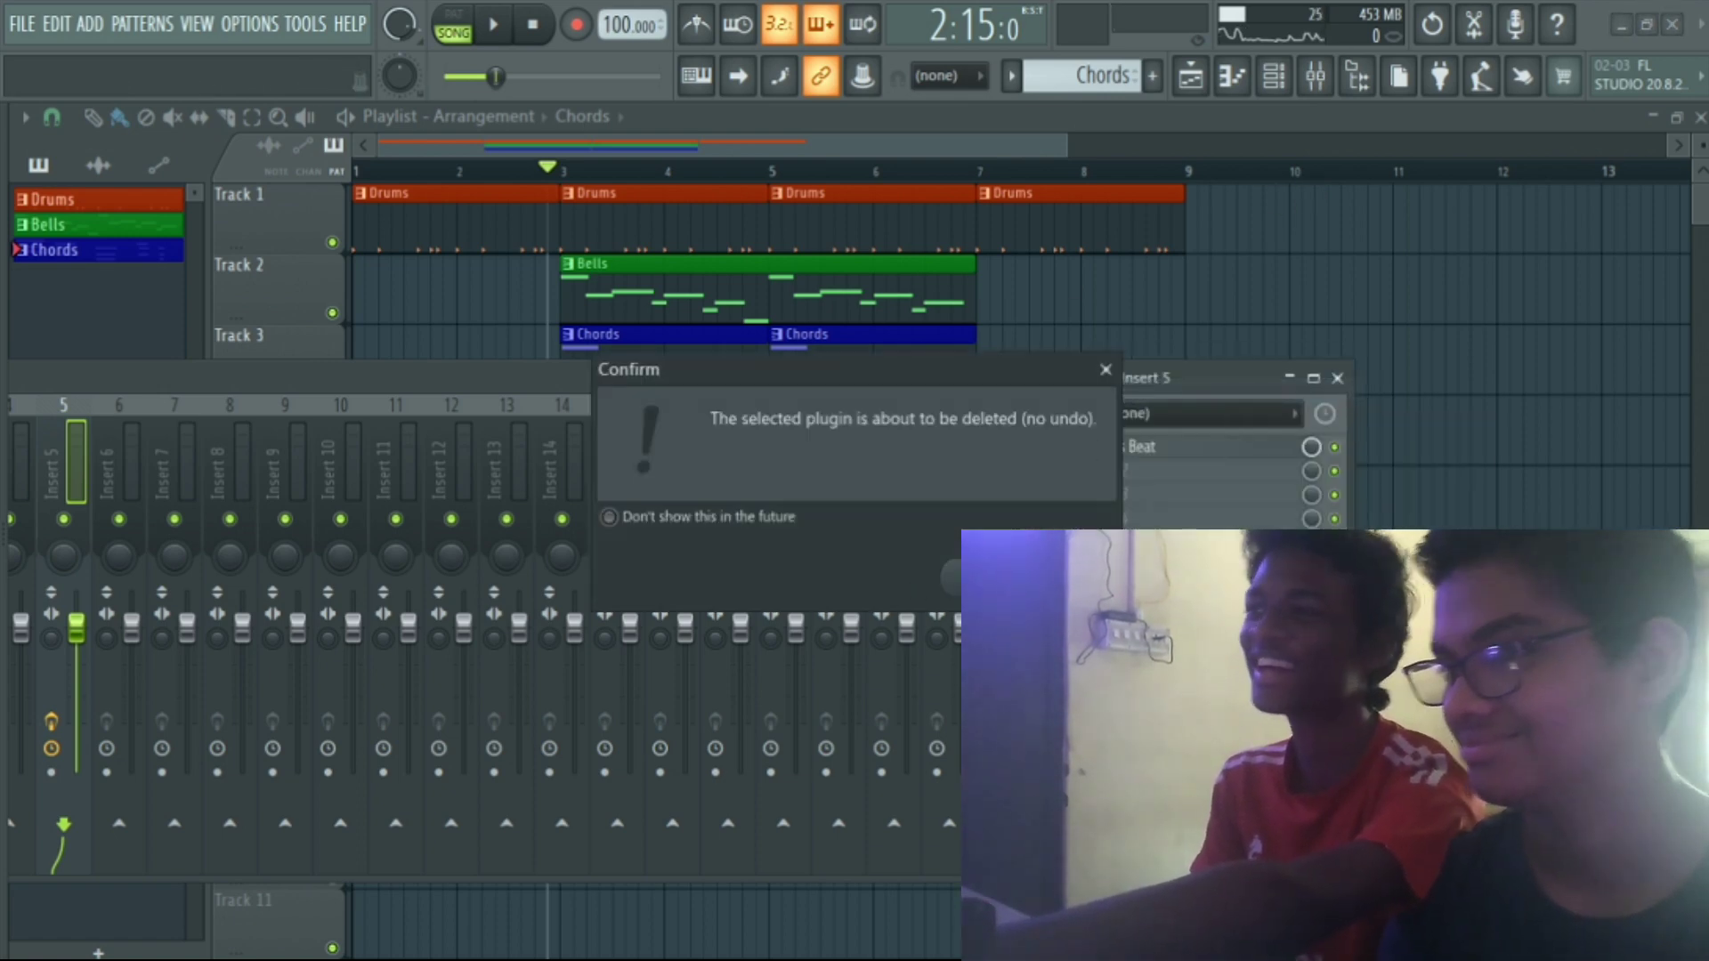
key("Return")
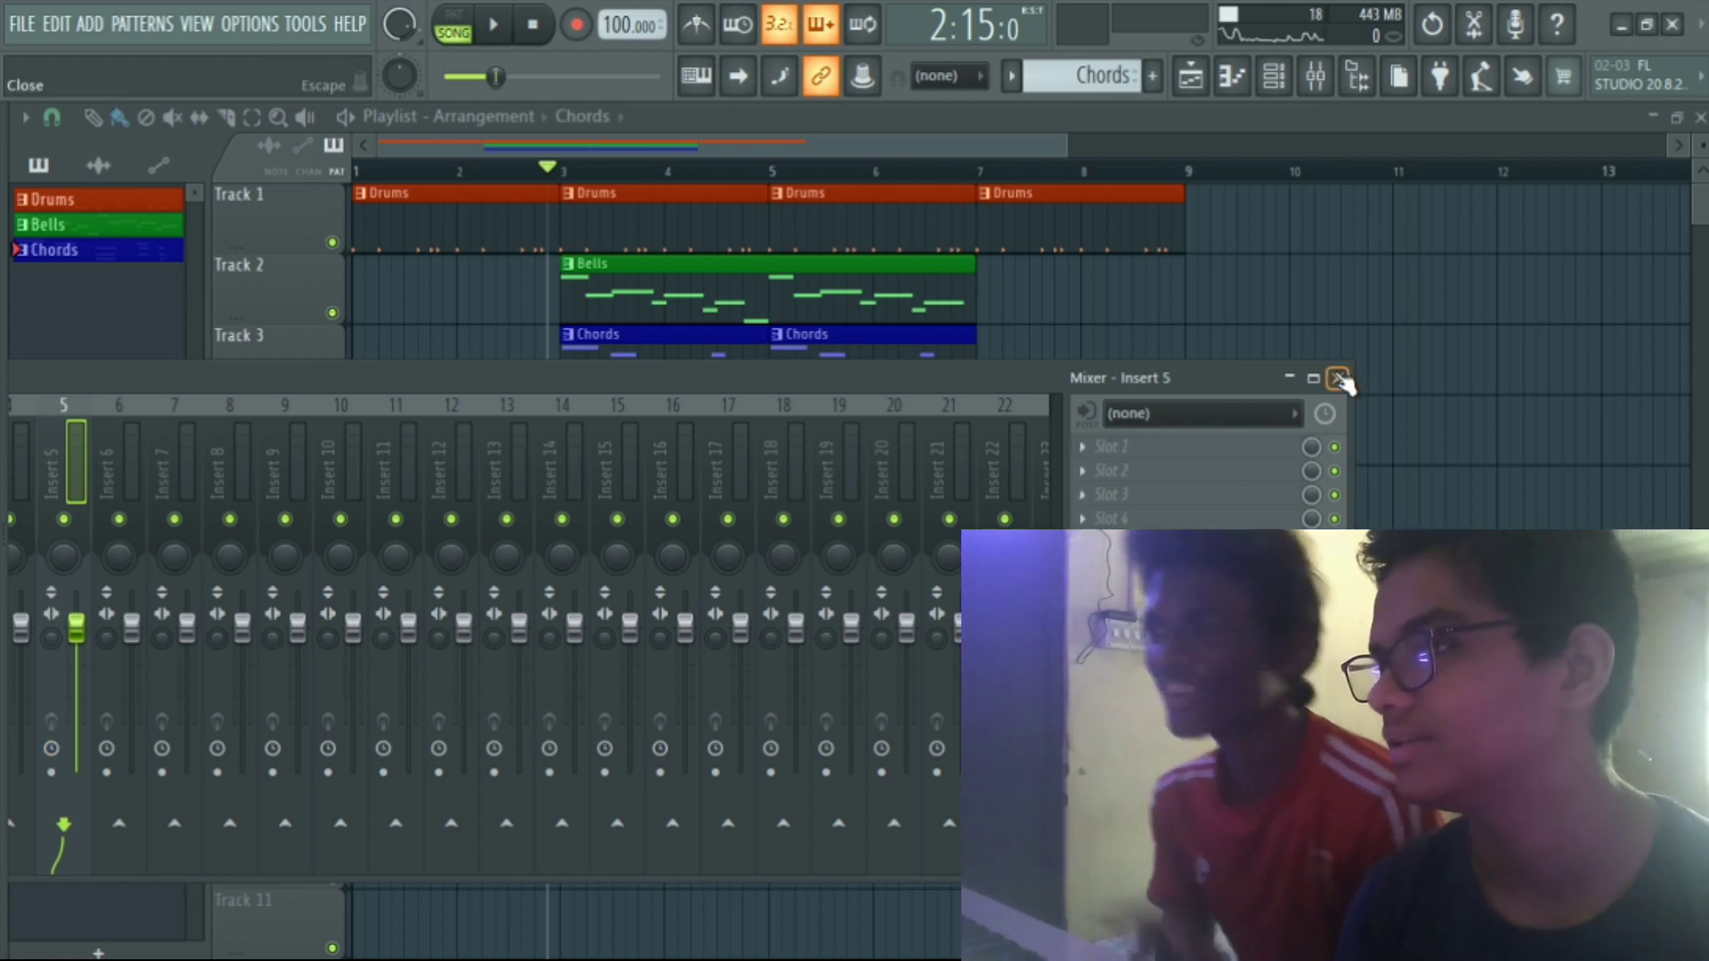
left_click(1340, 380)
Add a second Sektor Synth channel for the bass.
scroll(746, 172, "up", 2)
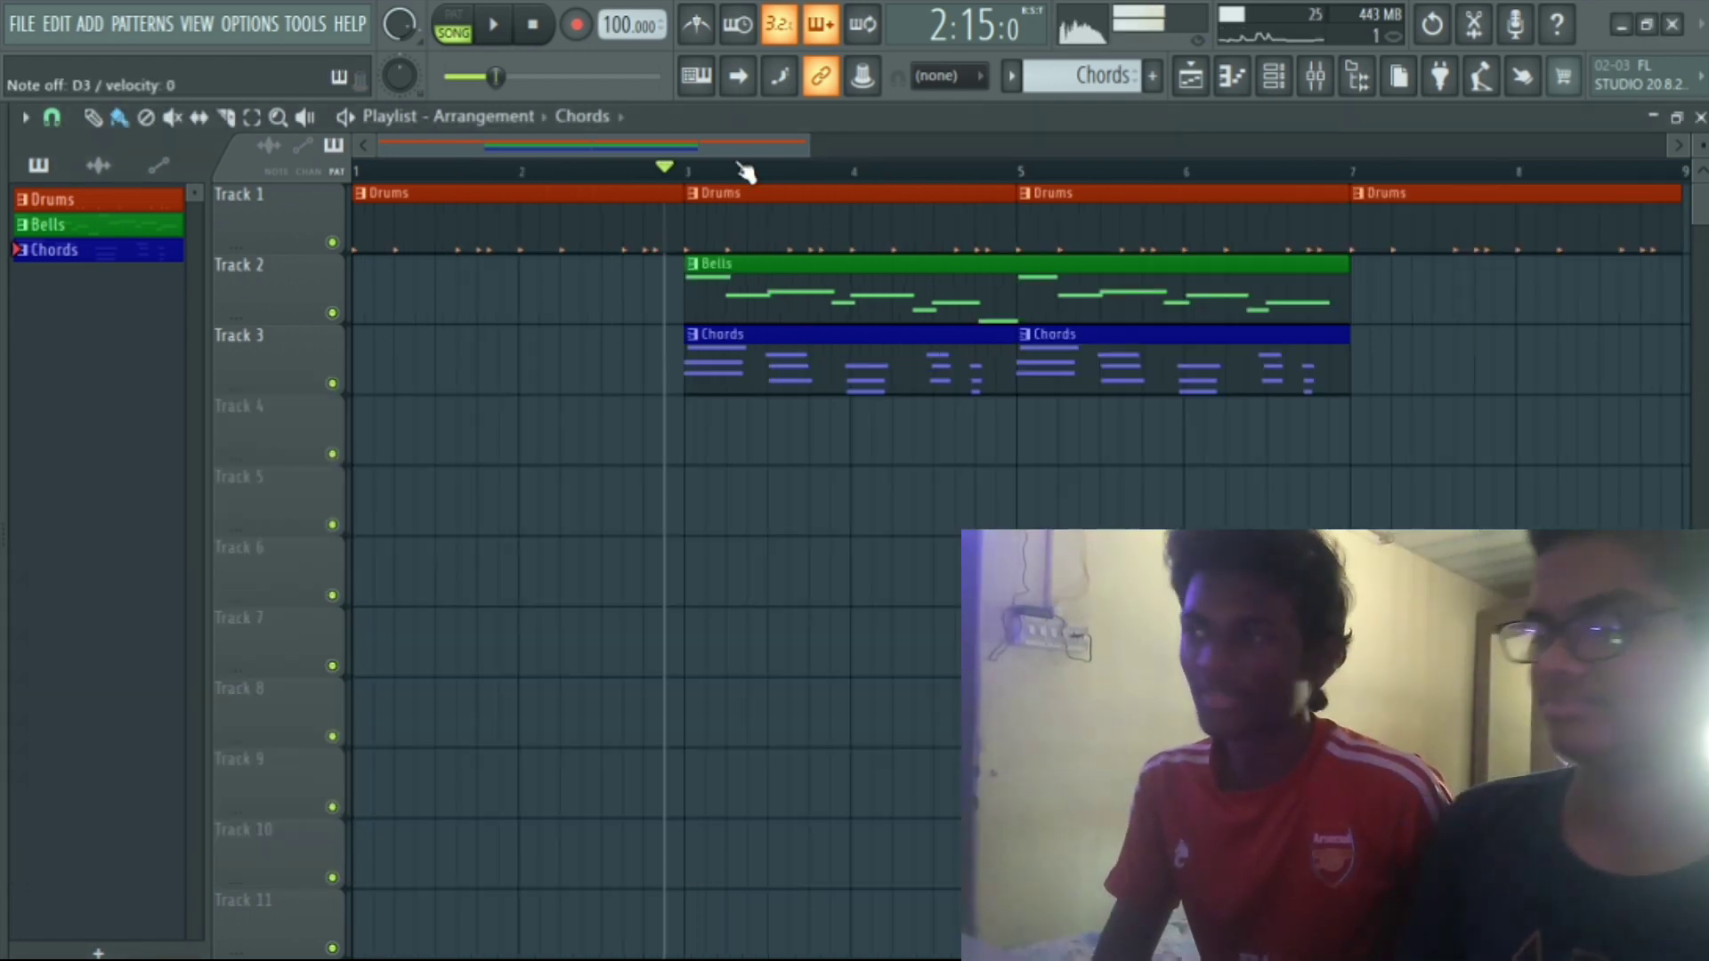
left_click(1274, 76)
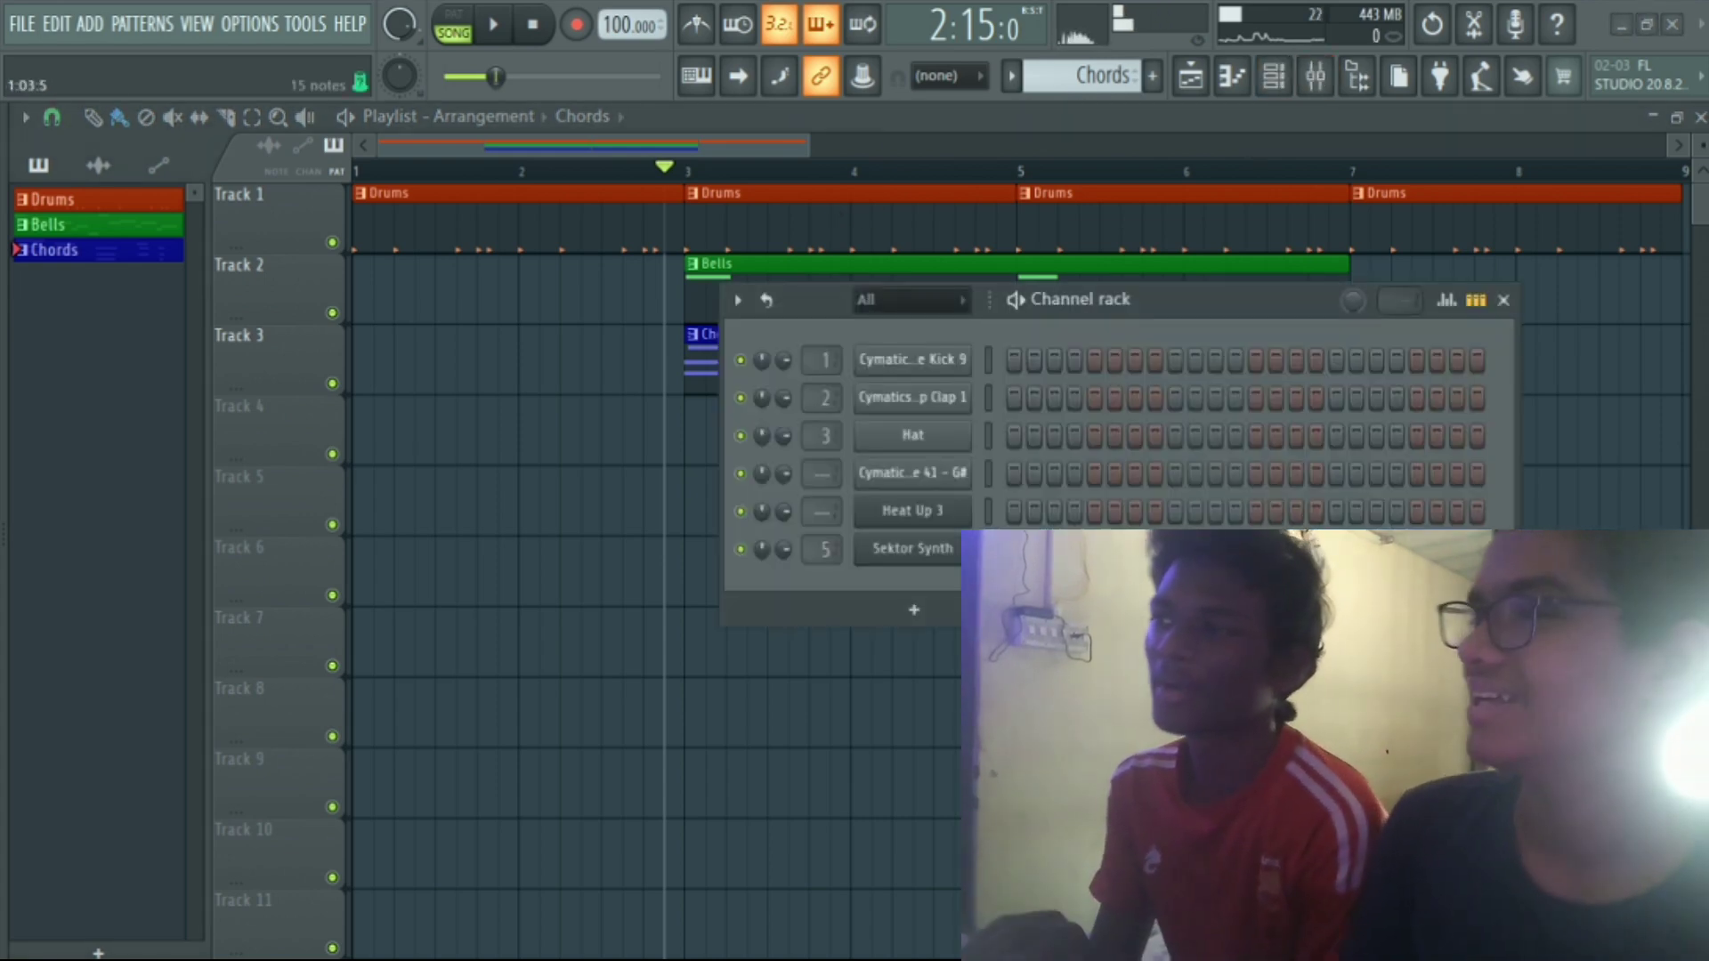
left_click(930, 614)
left_click(985, 397)
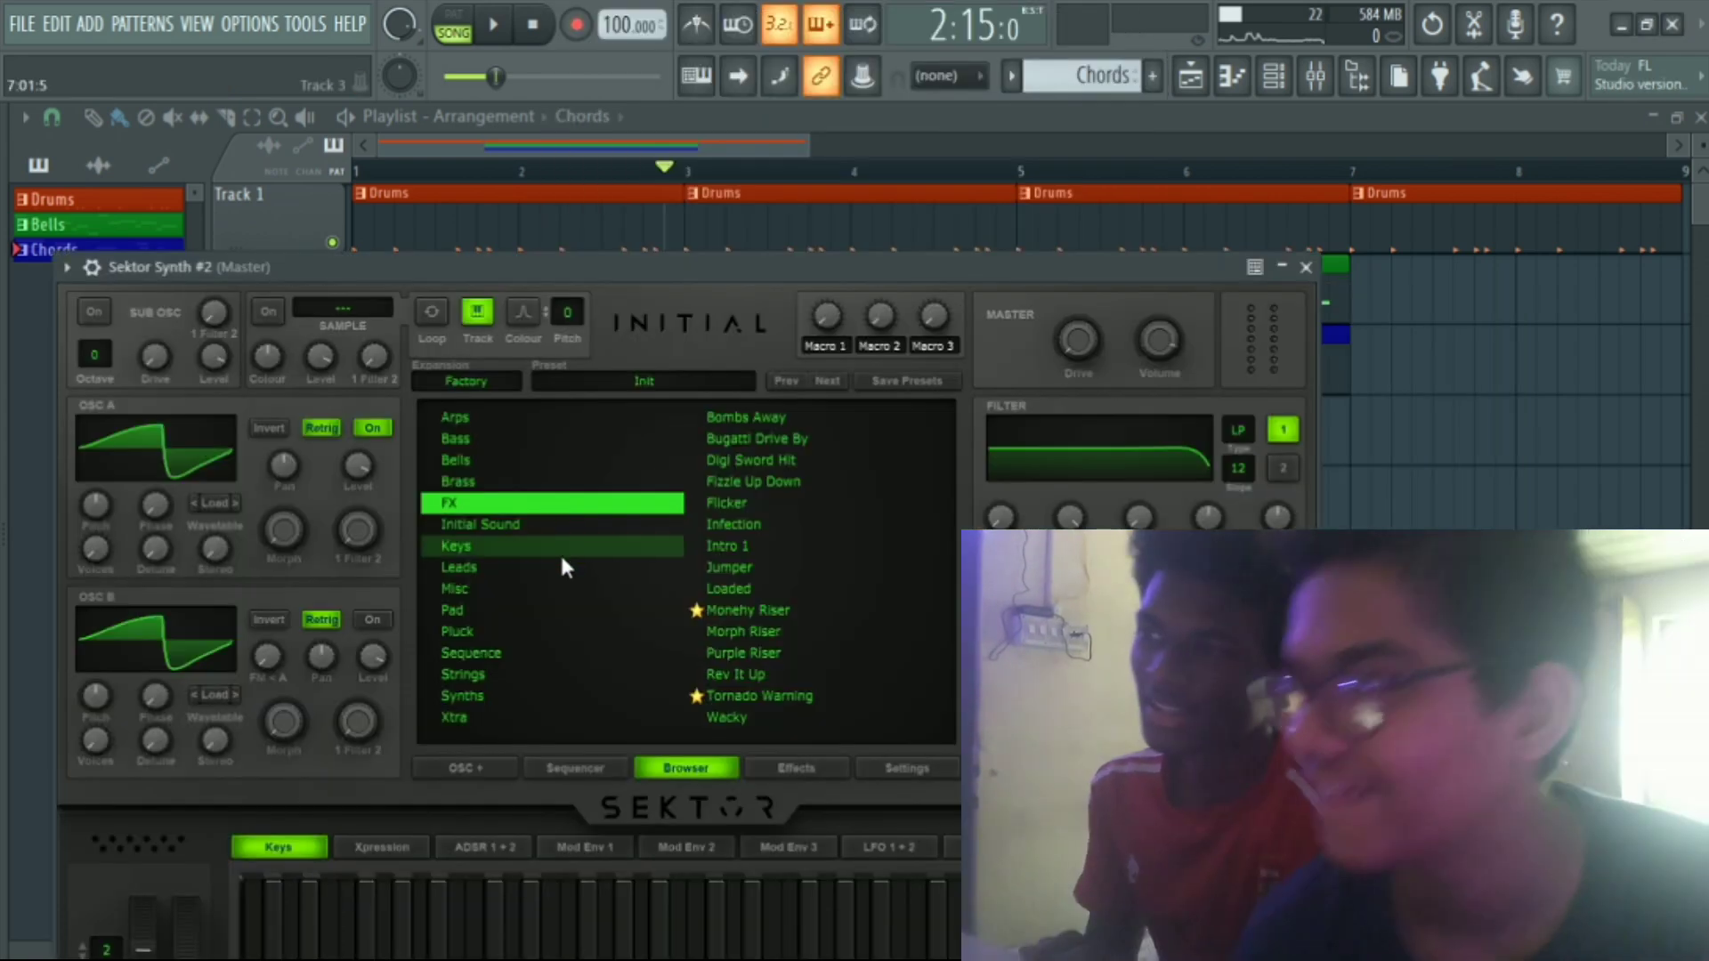
Load the 808north preset from the Bass category in the second Sektor Synth and close the synth.
left_click(561, 566)
left_click(564, 523)
left_click(564, 480)
left_click(570, 438)
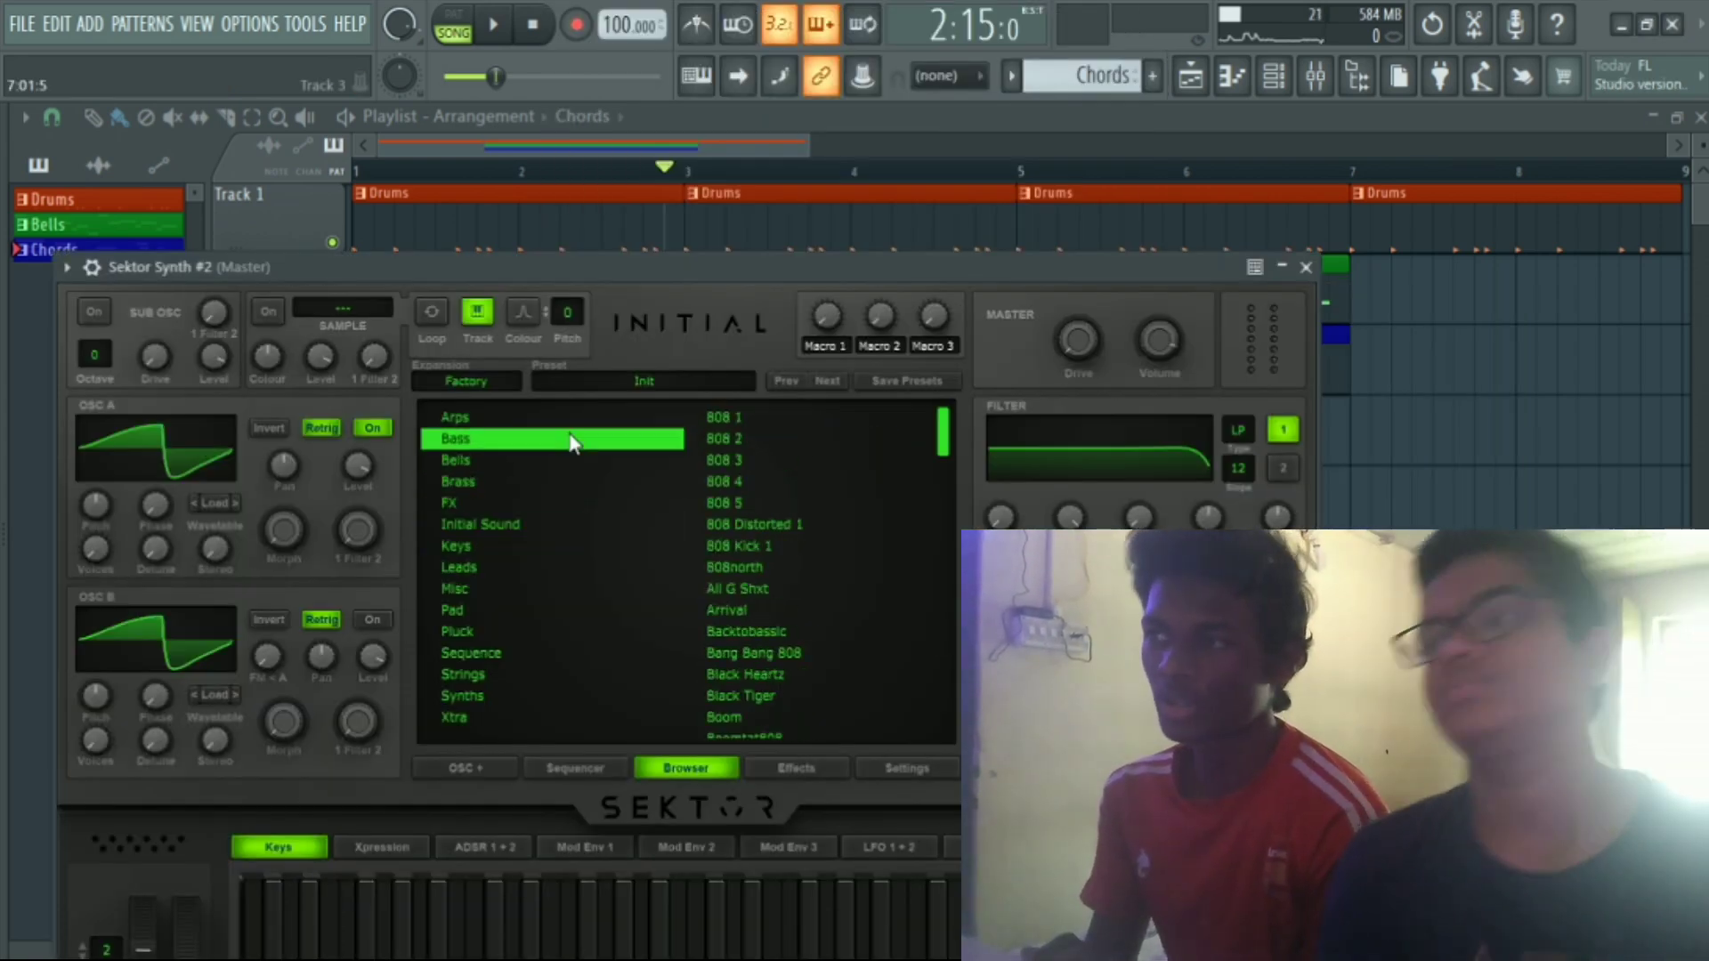
left_click(853, 574)
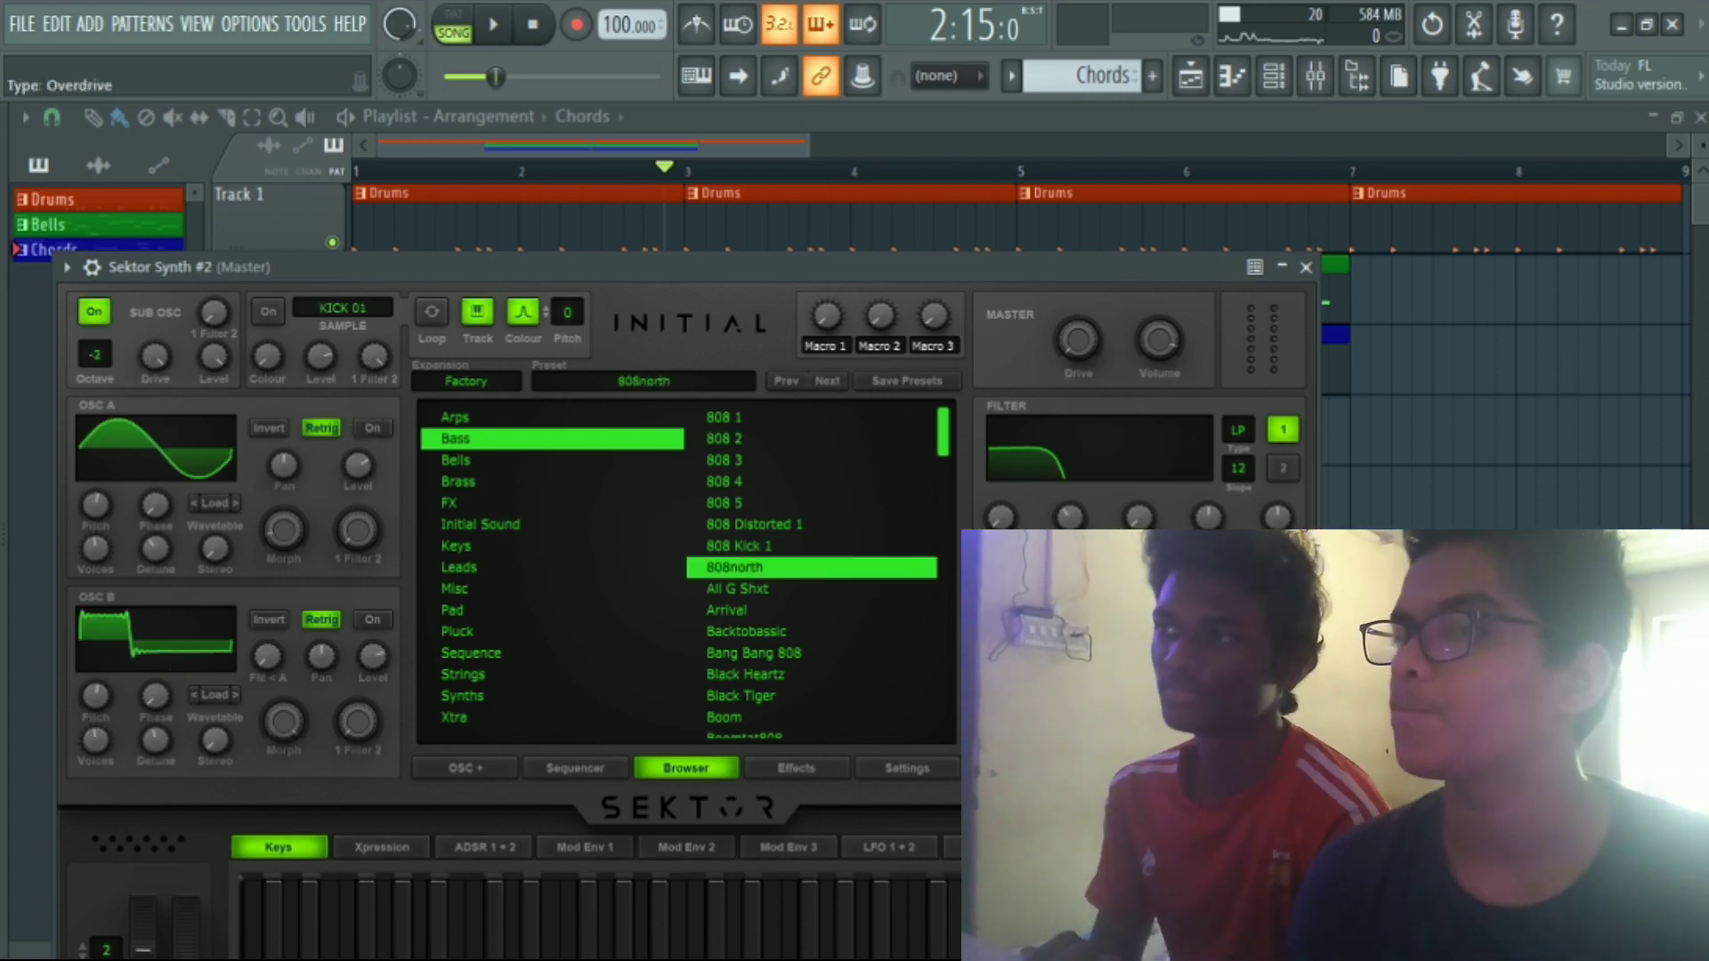
left_click(1306, 267)
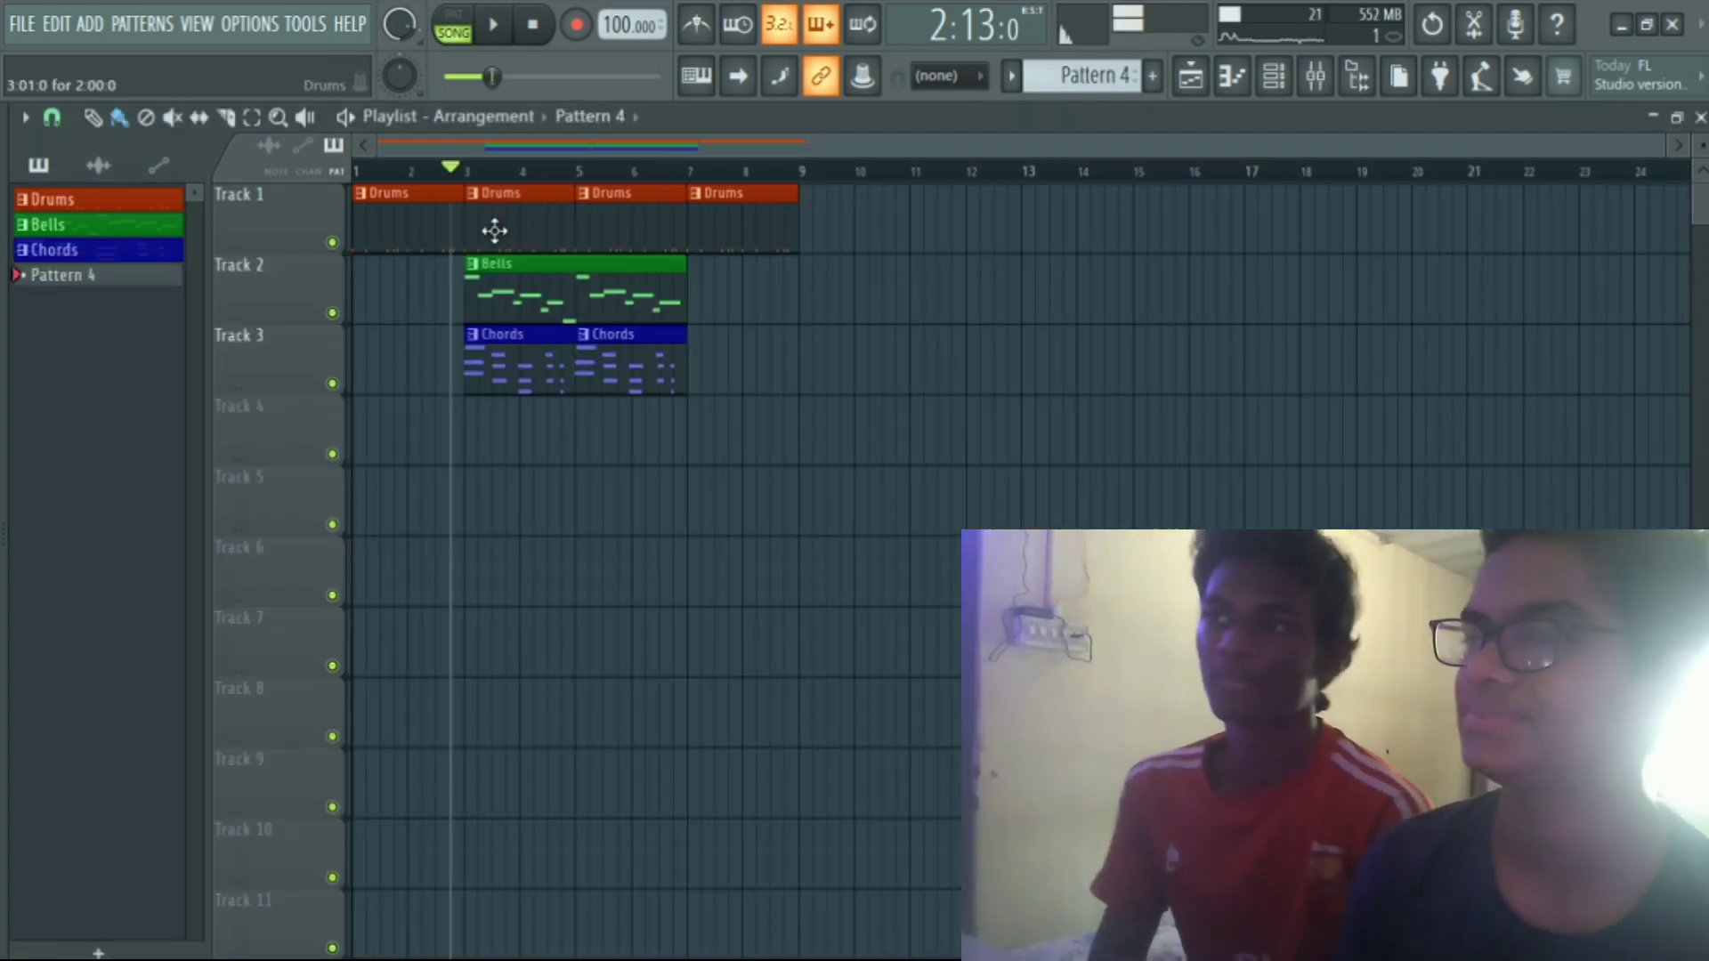
Play the arrangement from just before bar 3 to rehearse the bass line, and stop playback.
left_click(494, 25)
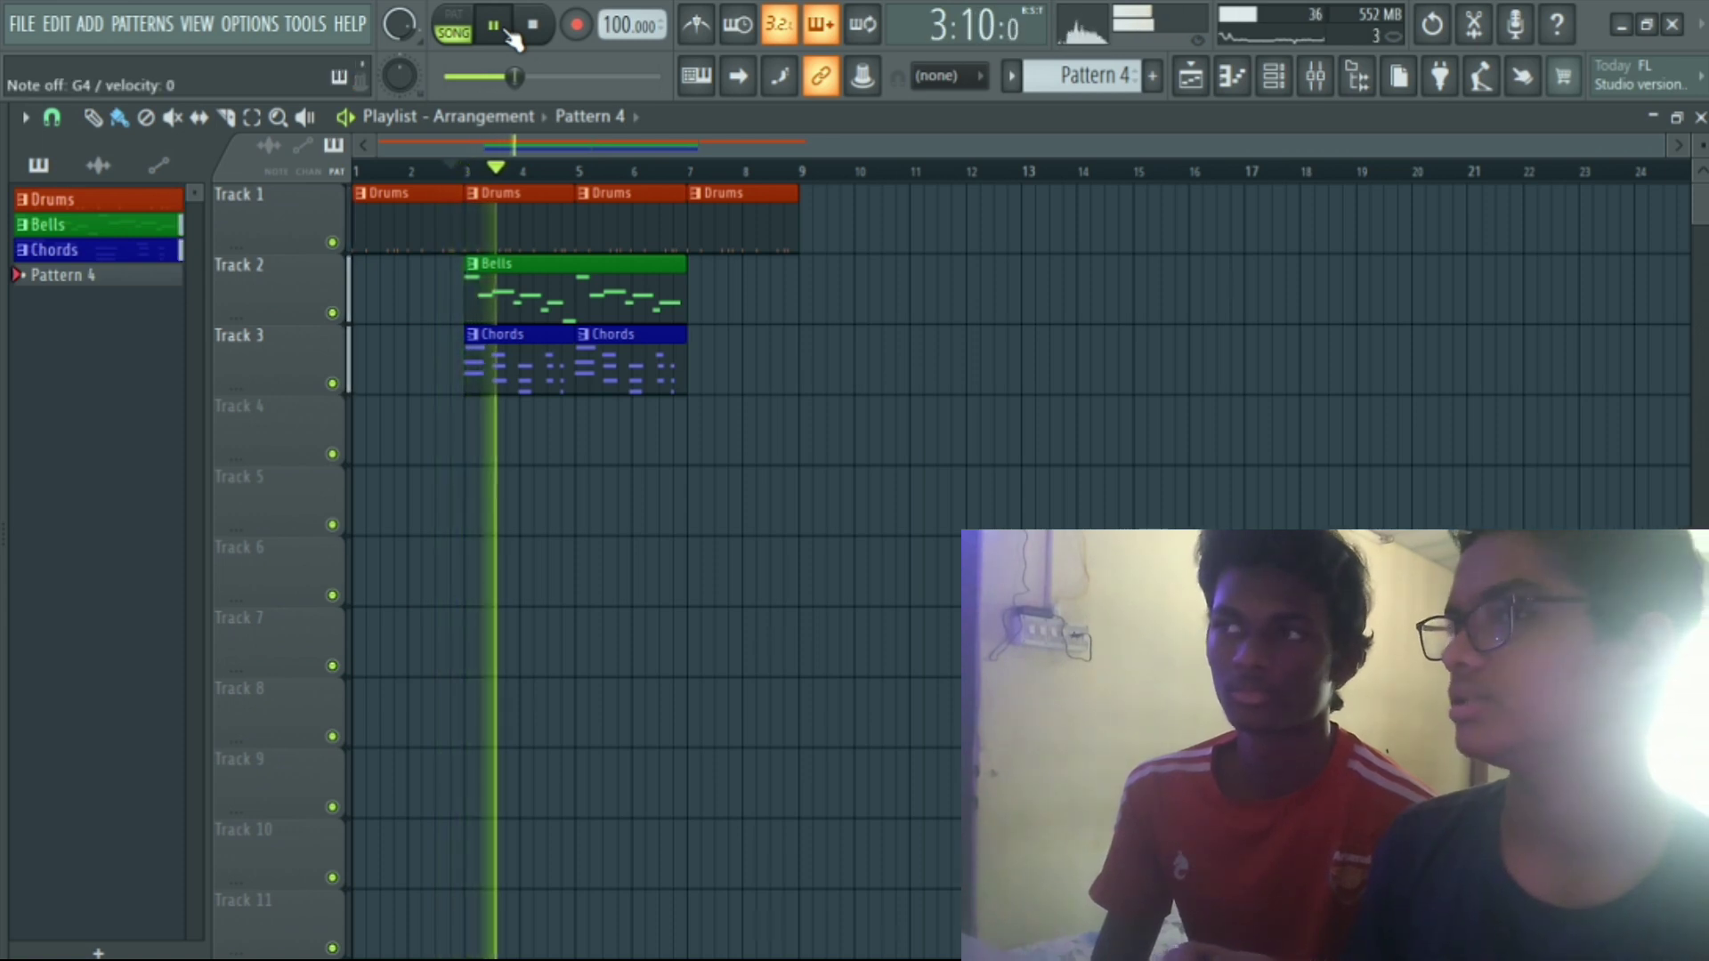
left_click(439, 152)
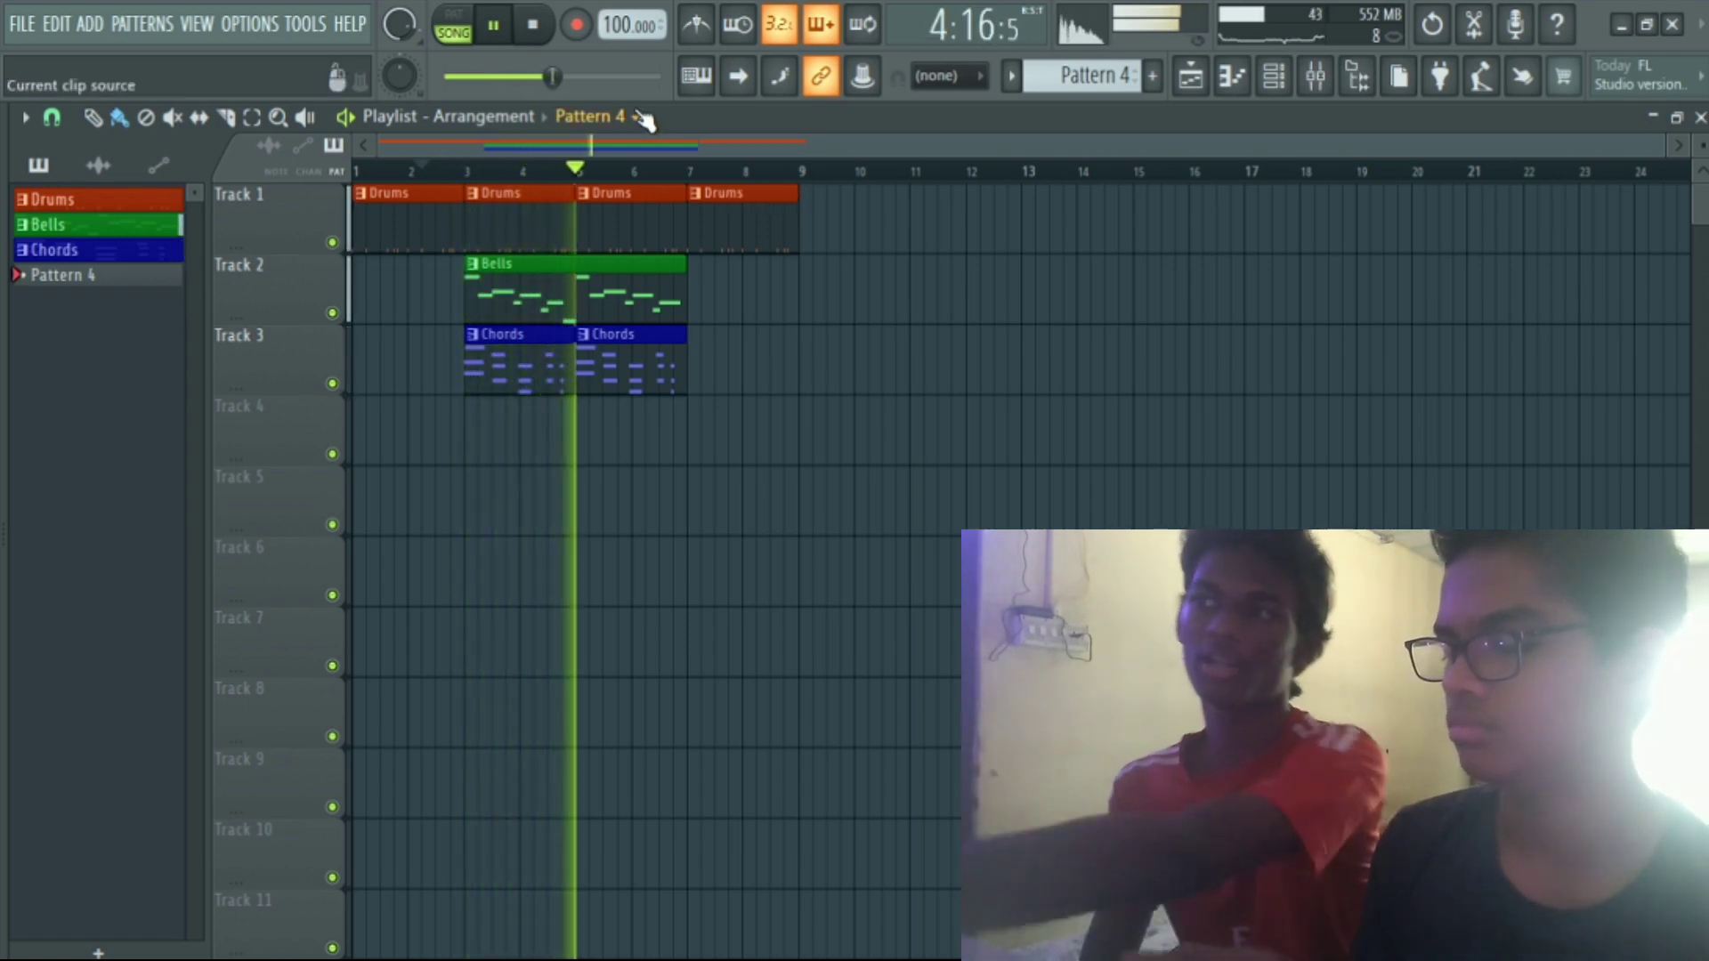
key("space")
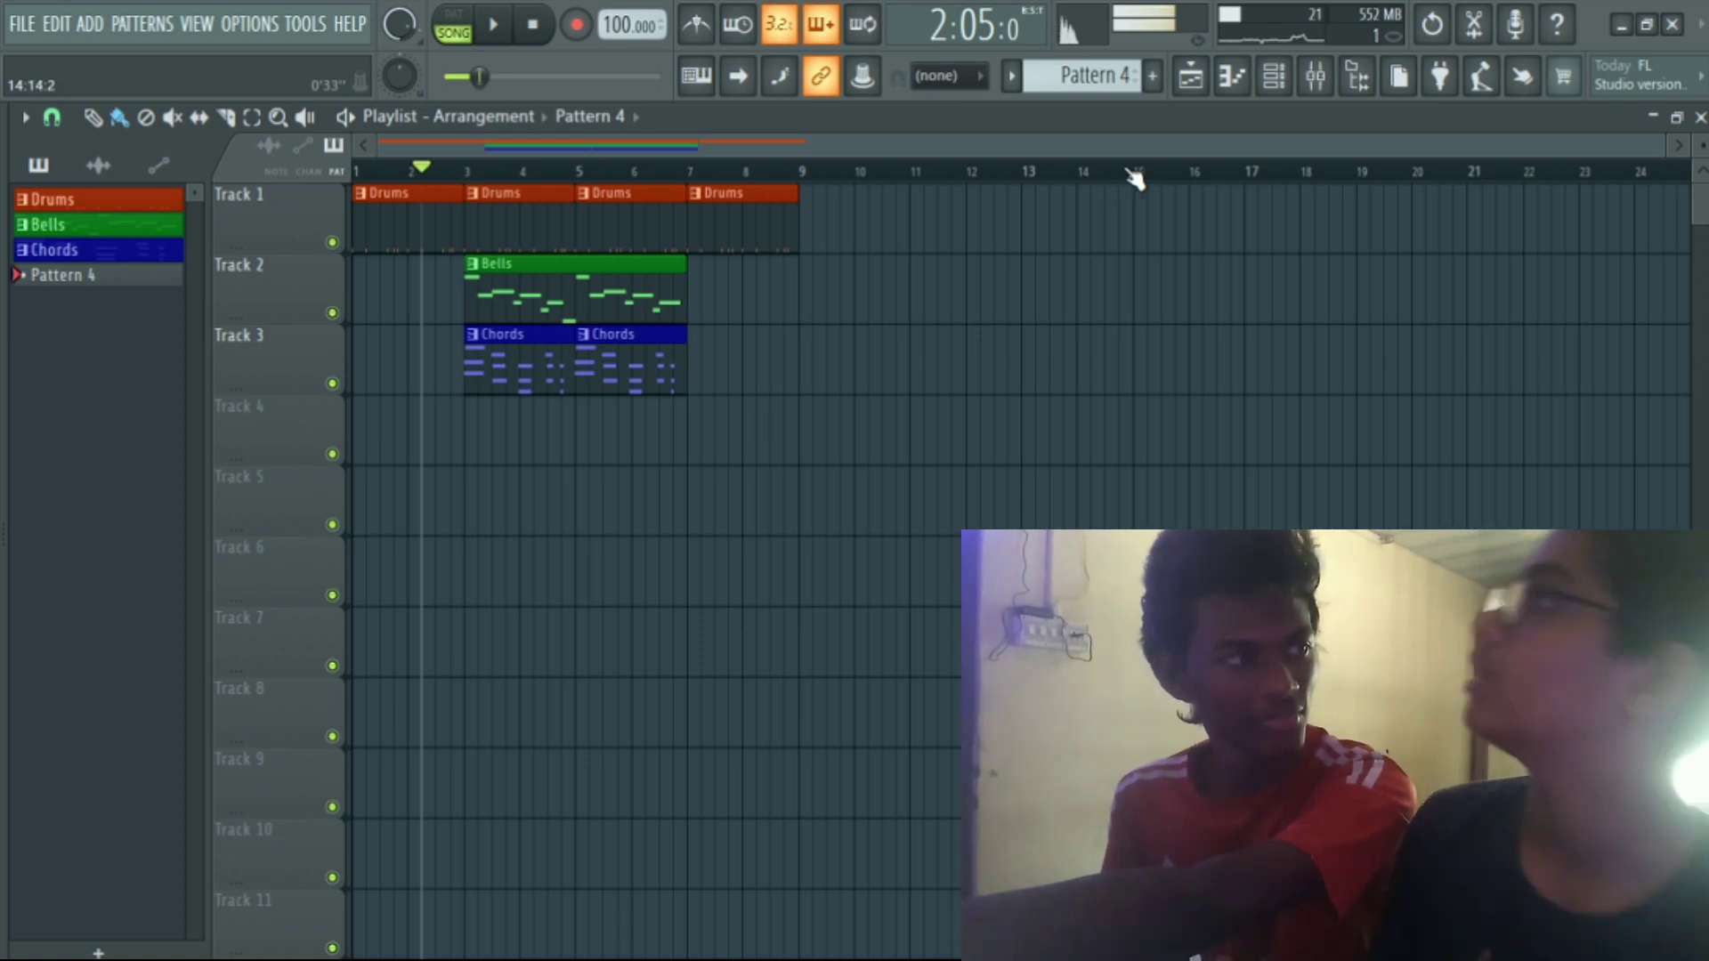
Rename Pattern 4 as Bass in magenta, place it on Track 4 at bar 3, and set the playback position just before it.
left_click(1086, 74)
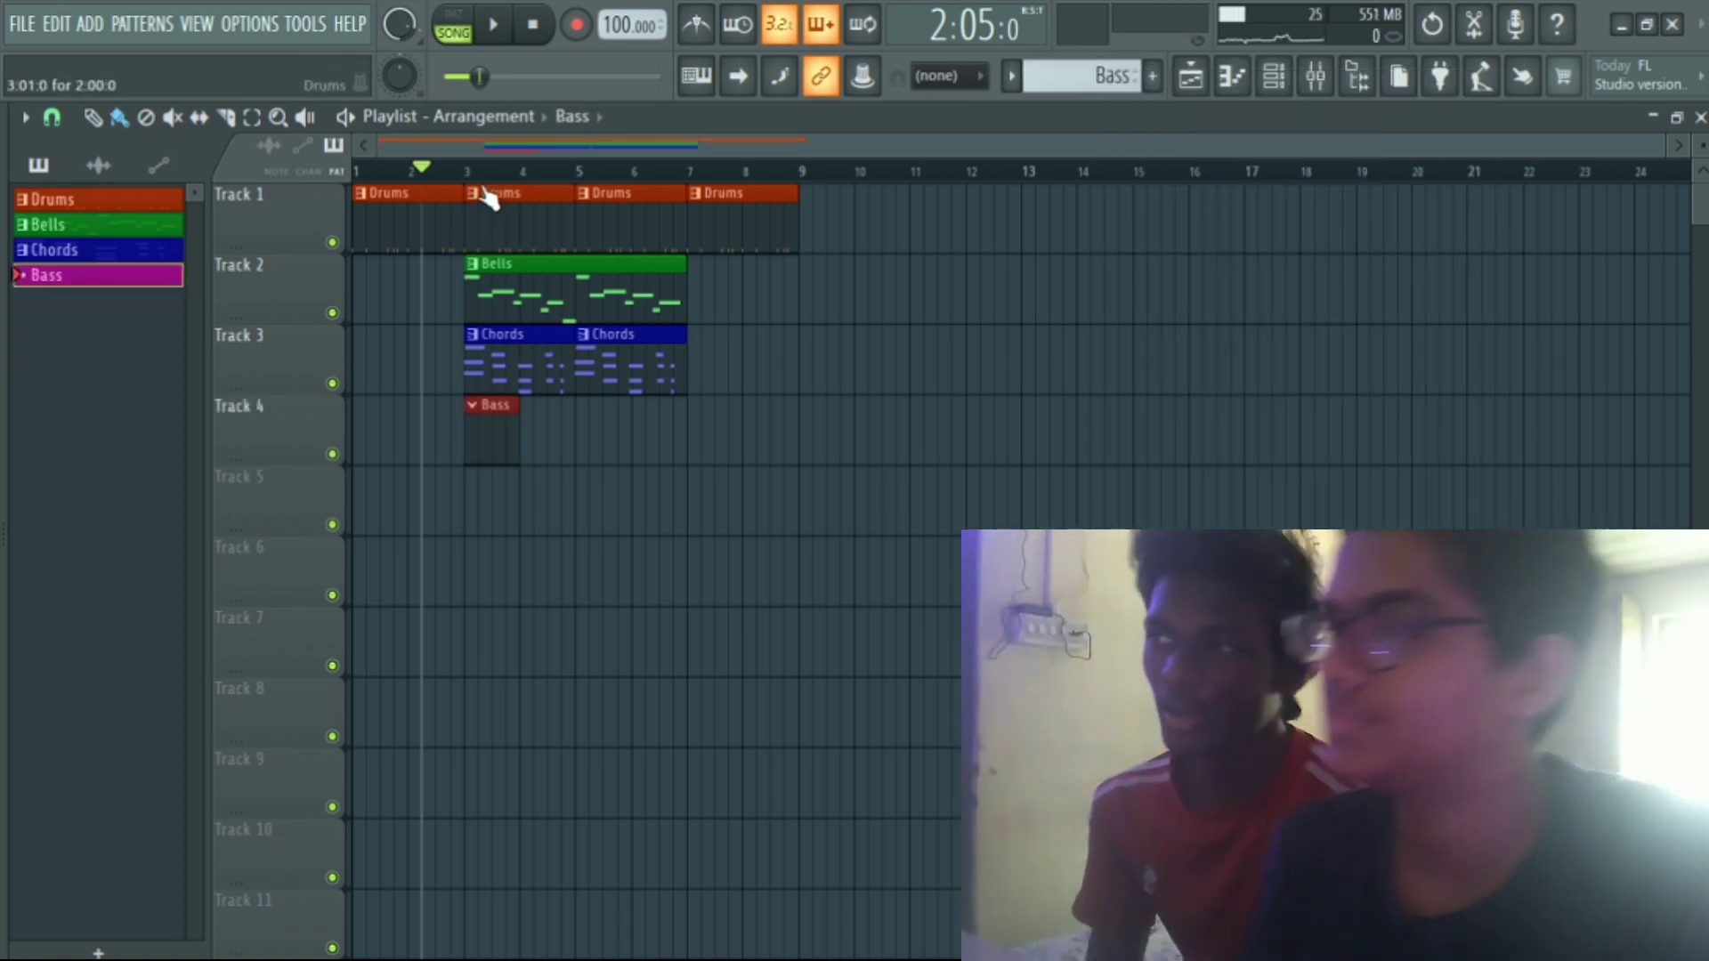
left_click(464, 169)
left_click(443, 169)
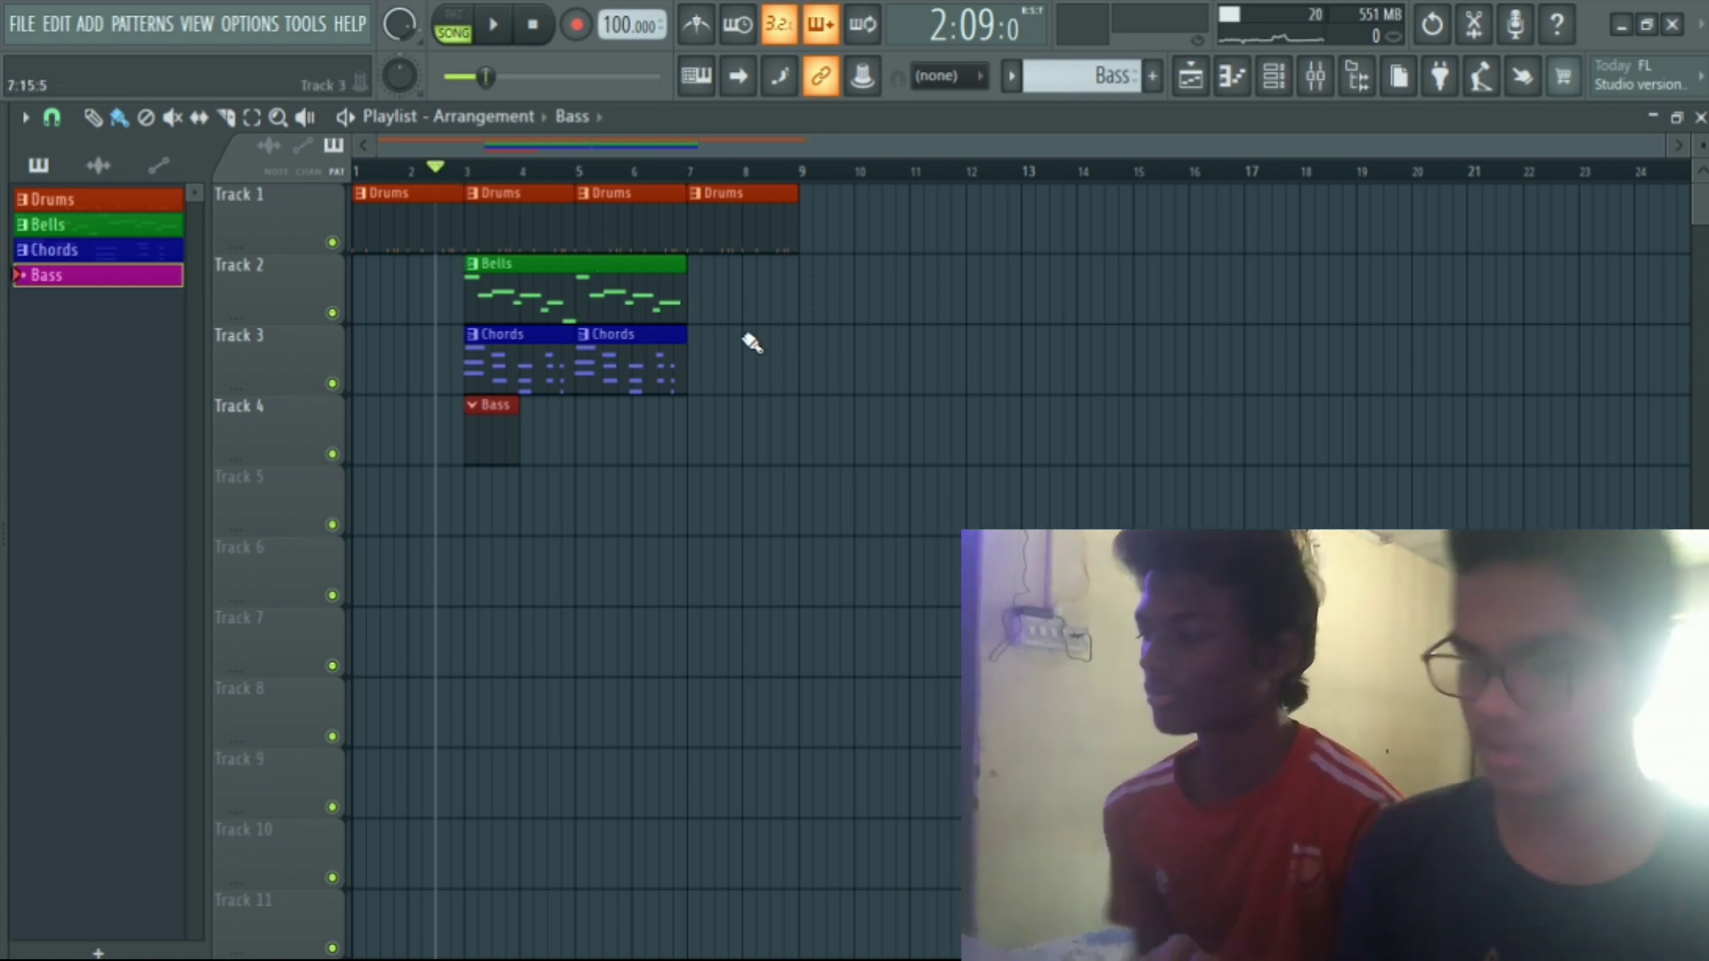
Record the bass line G4, F4, D4, E4 twice into the Bass pattern across bars 3 to 6, and stop recording.
key("space")
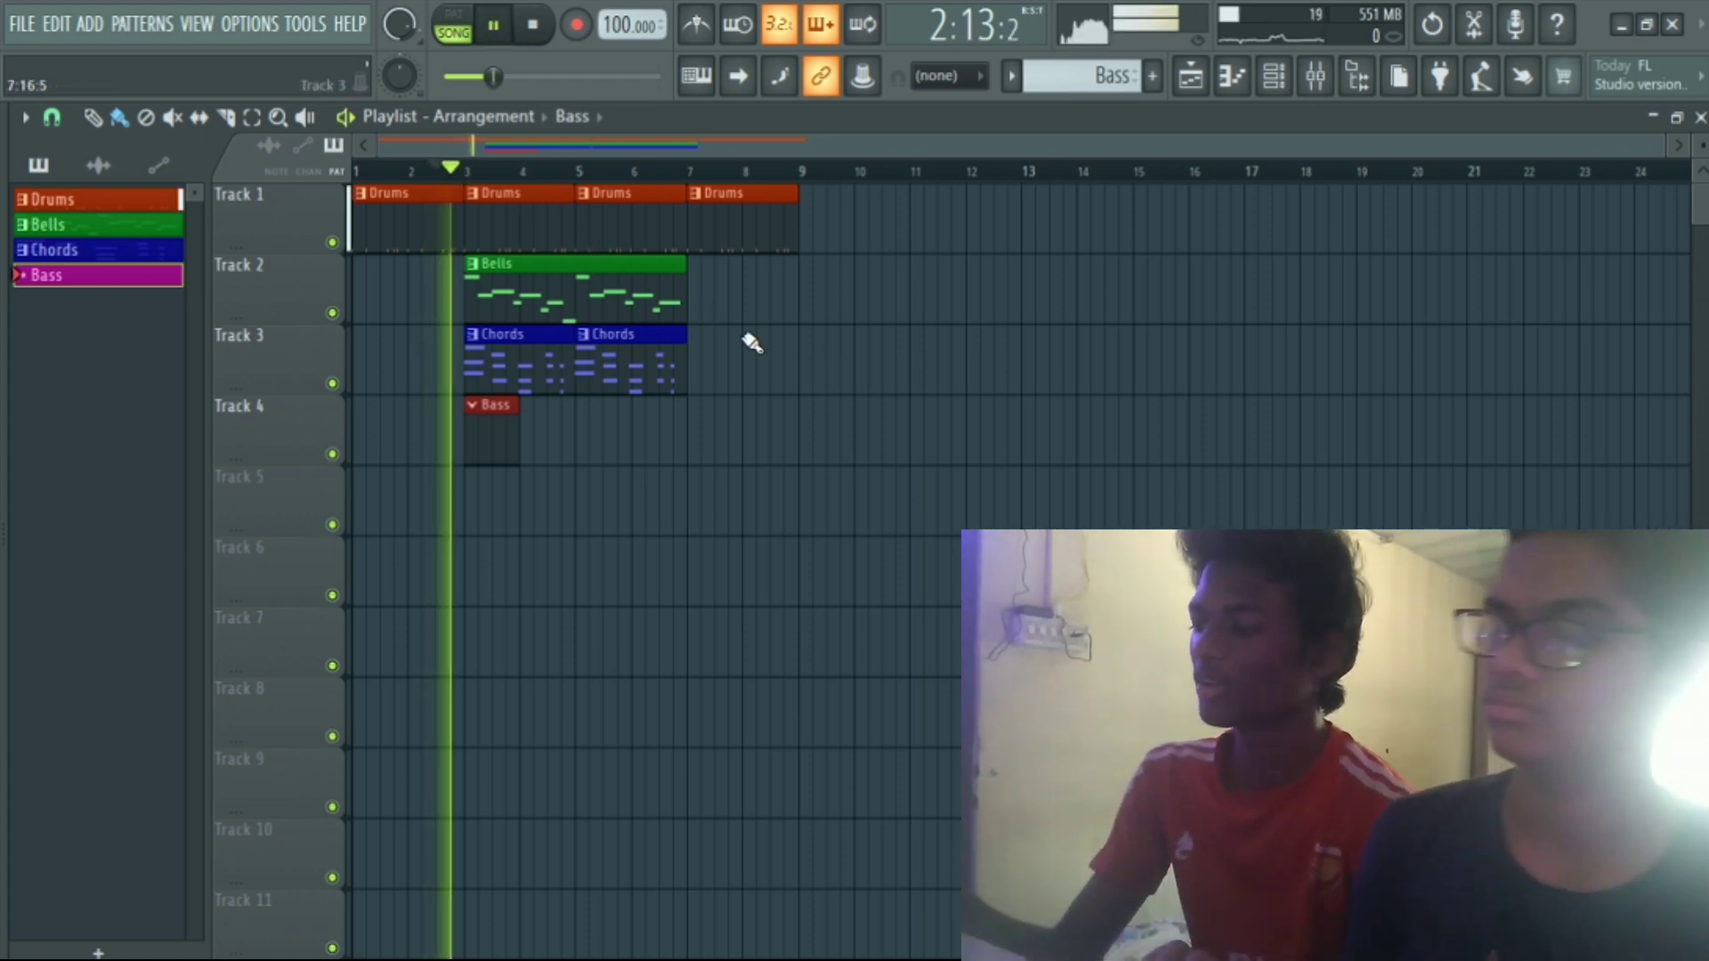
key("space")
key("r")
key("space")
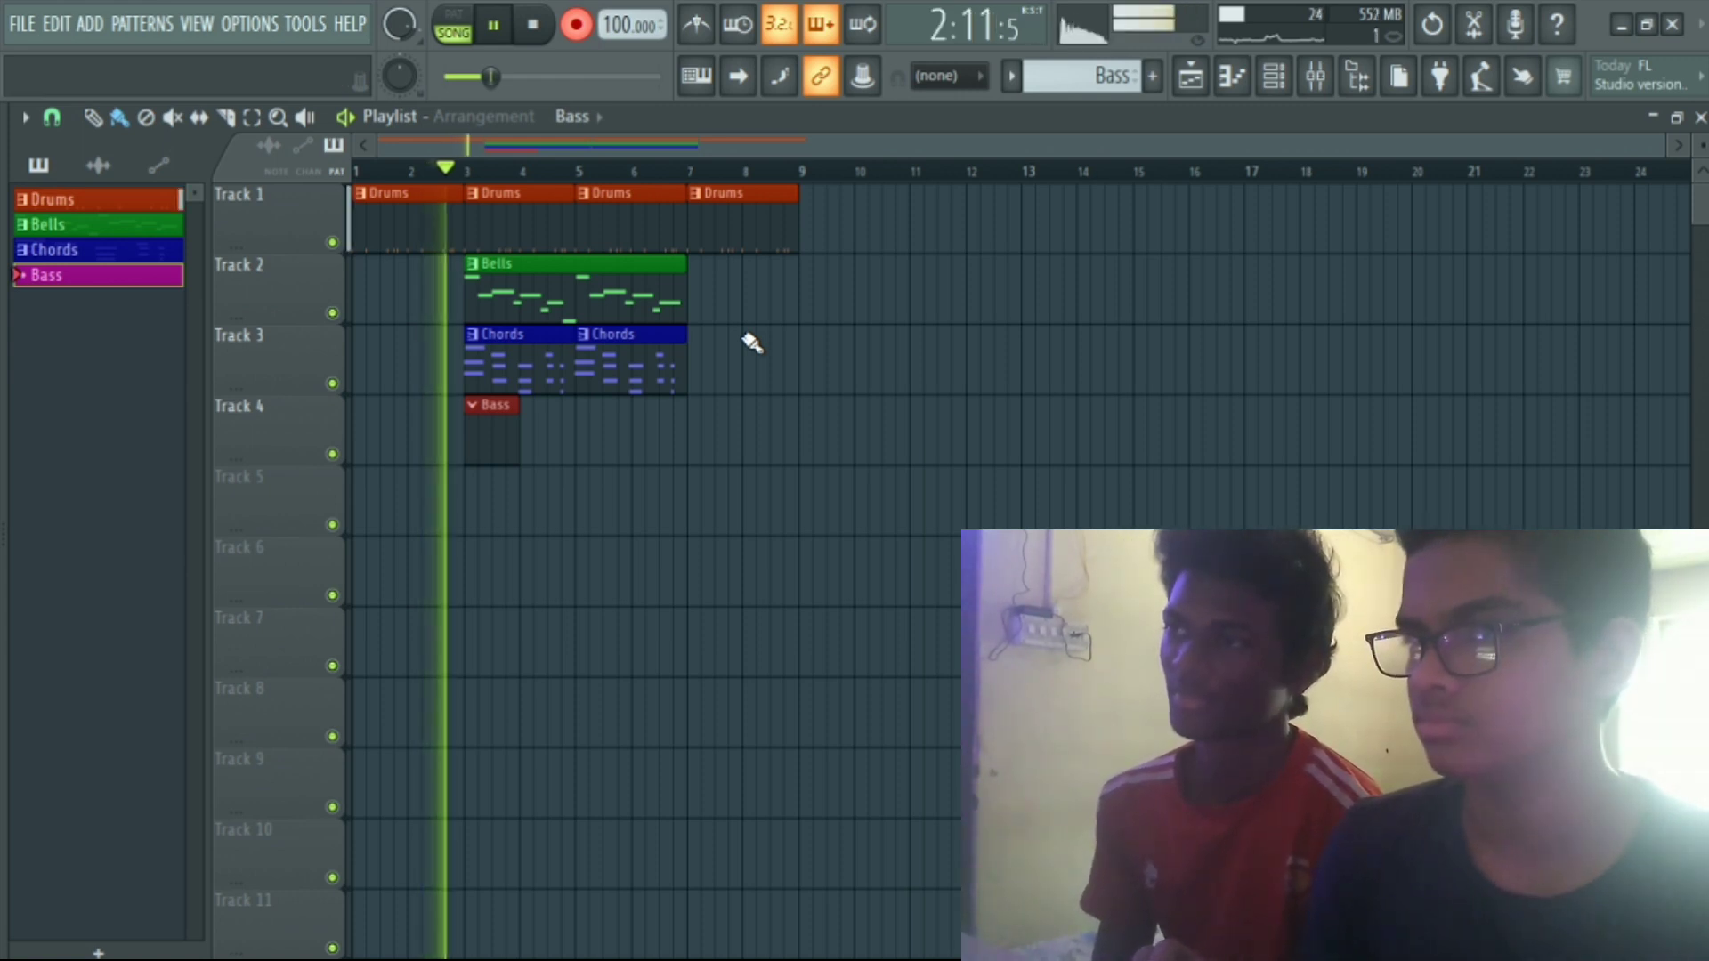
key("b")
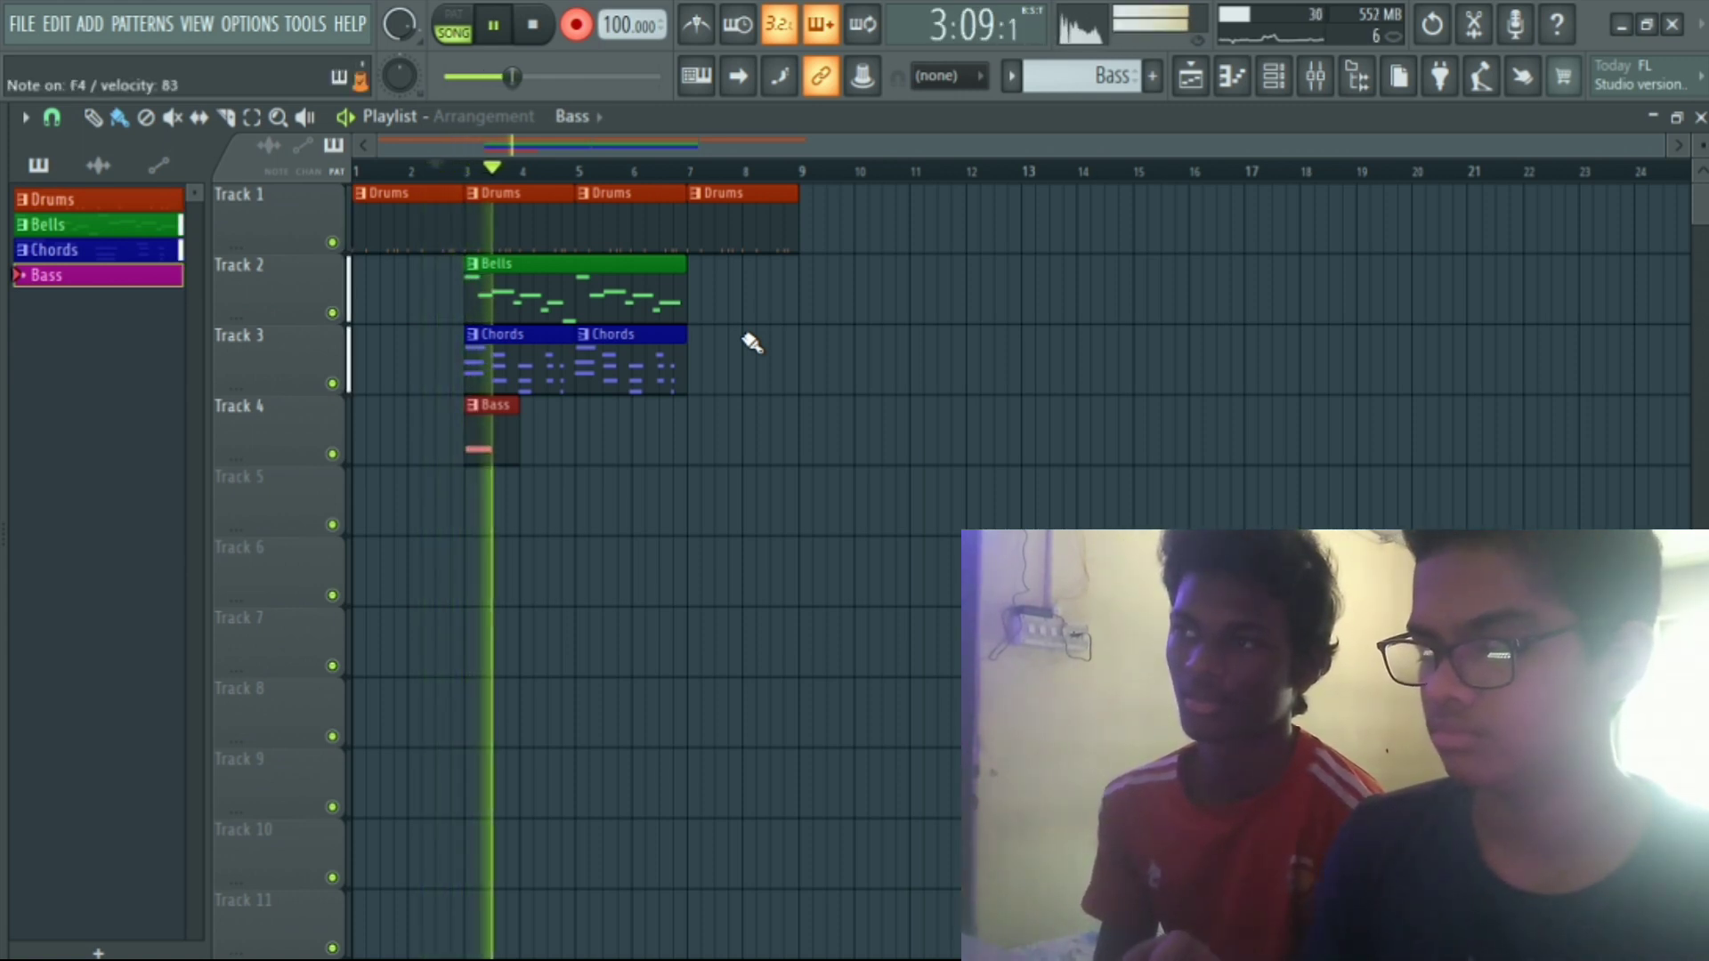
key("v")
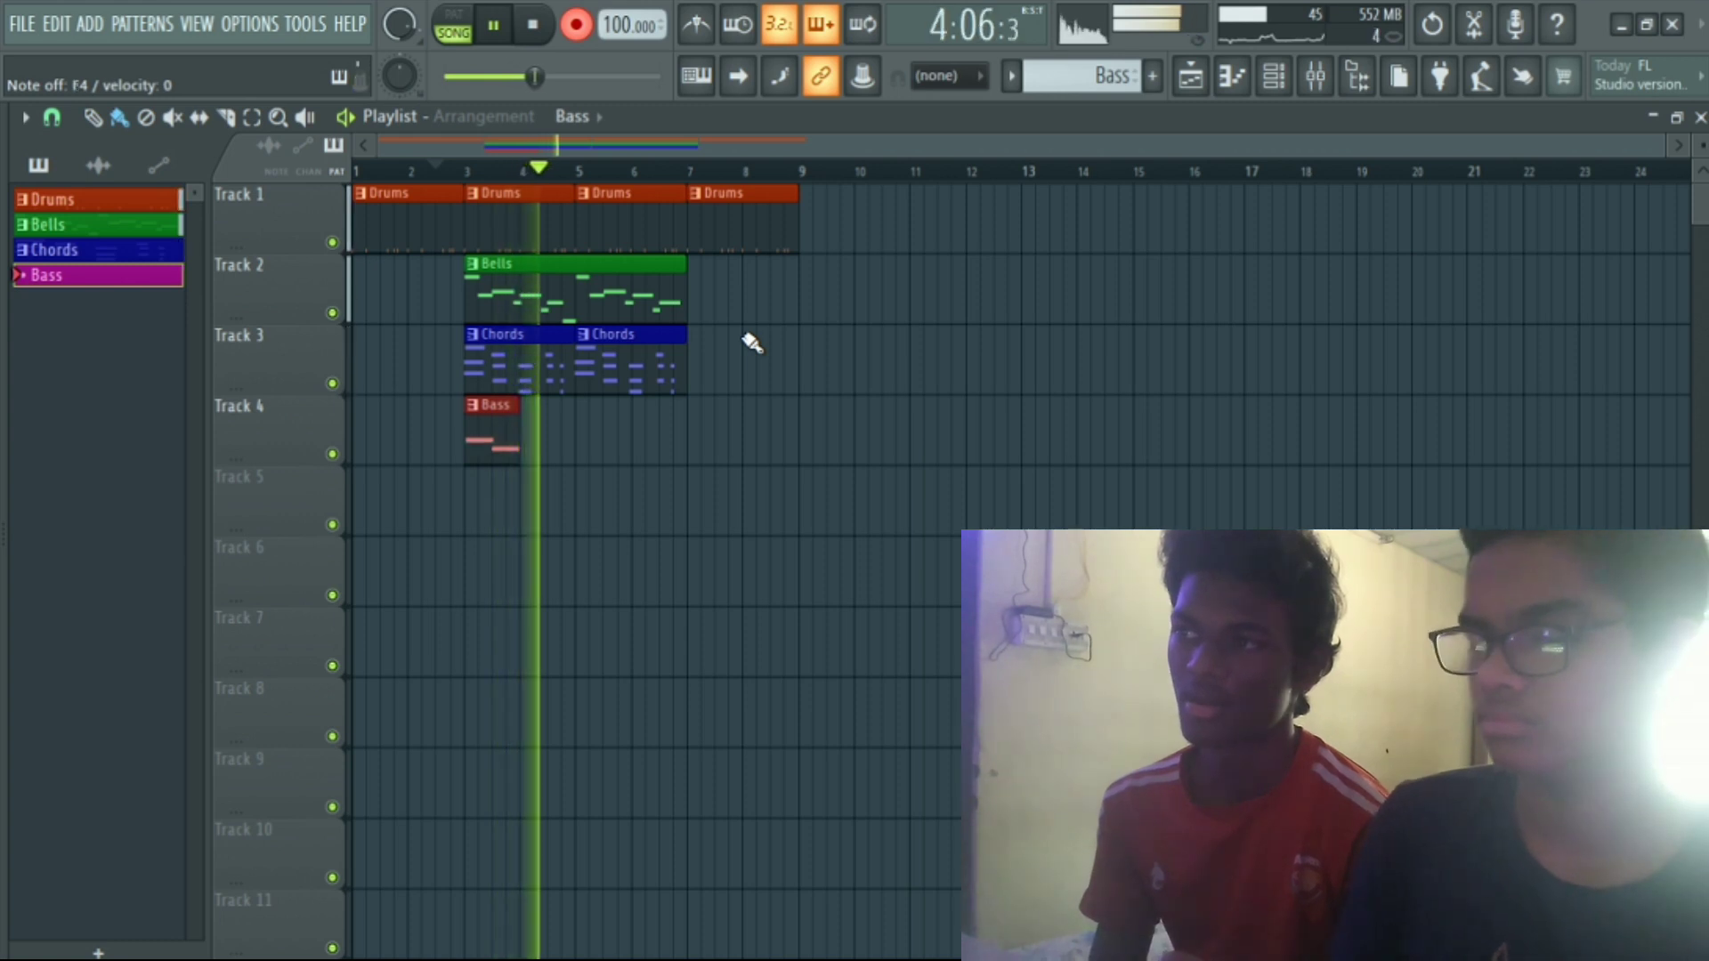
key("x")
key("b")
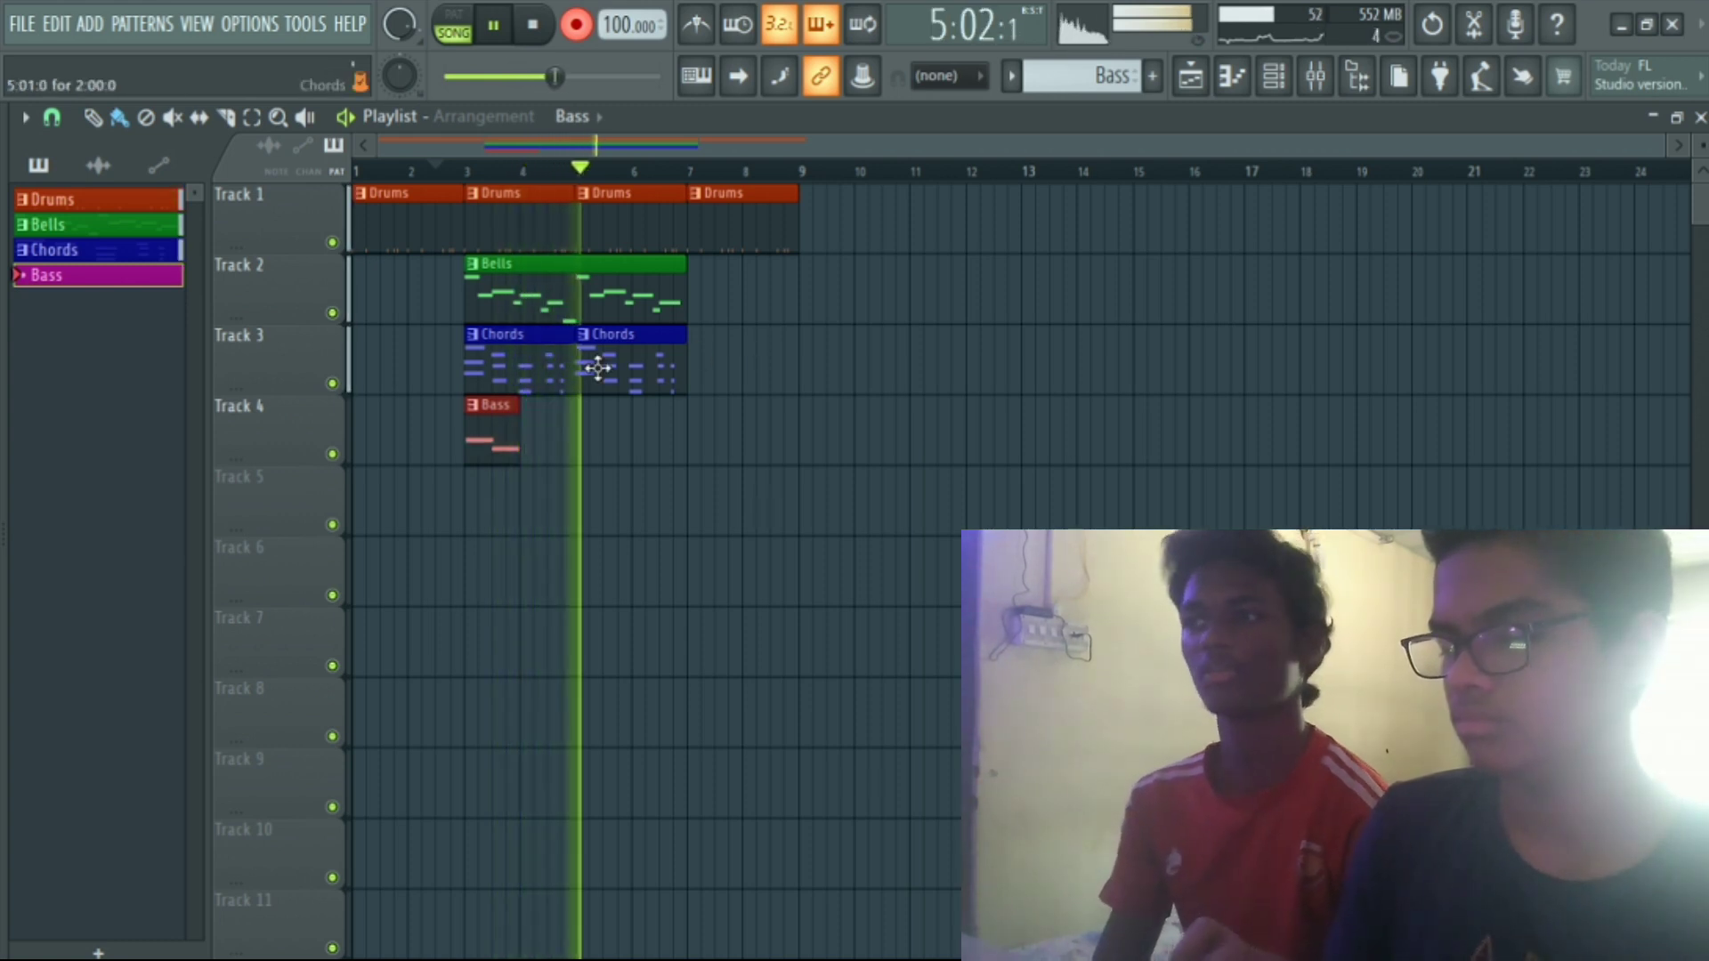
key("x")
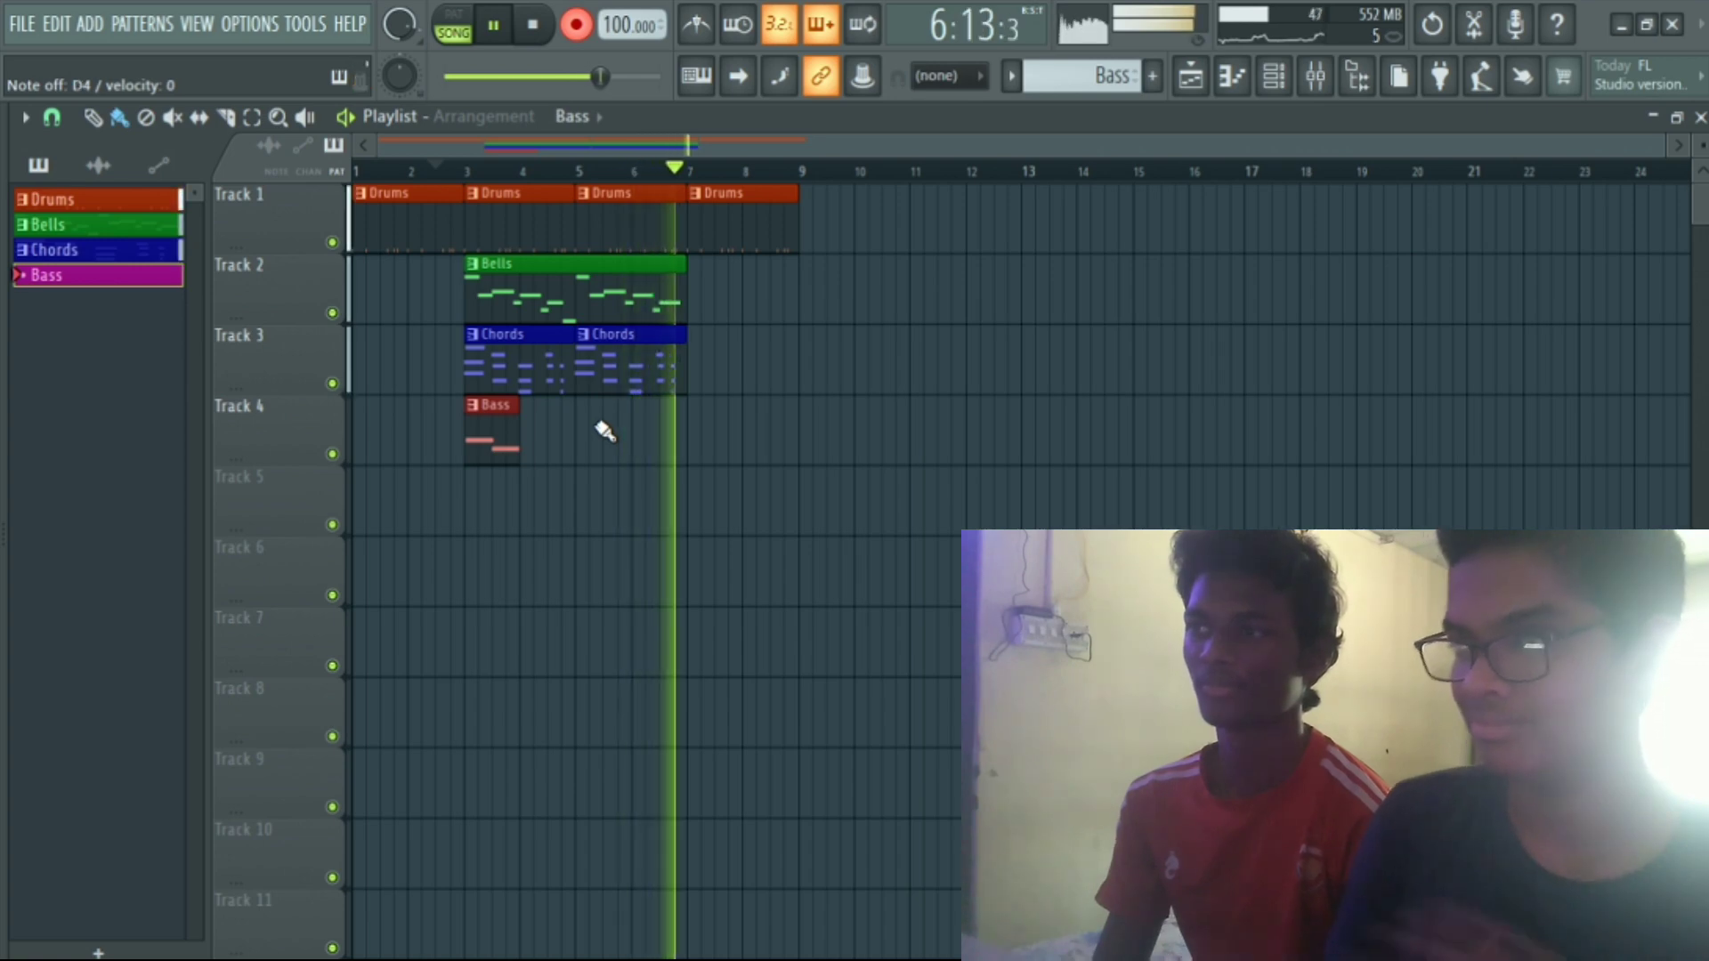
key("c")
key("space")
Open the Bass pattern in the piano roll and align the recorded notes to the grid.
double_click(596, 458)
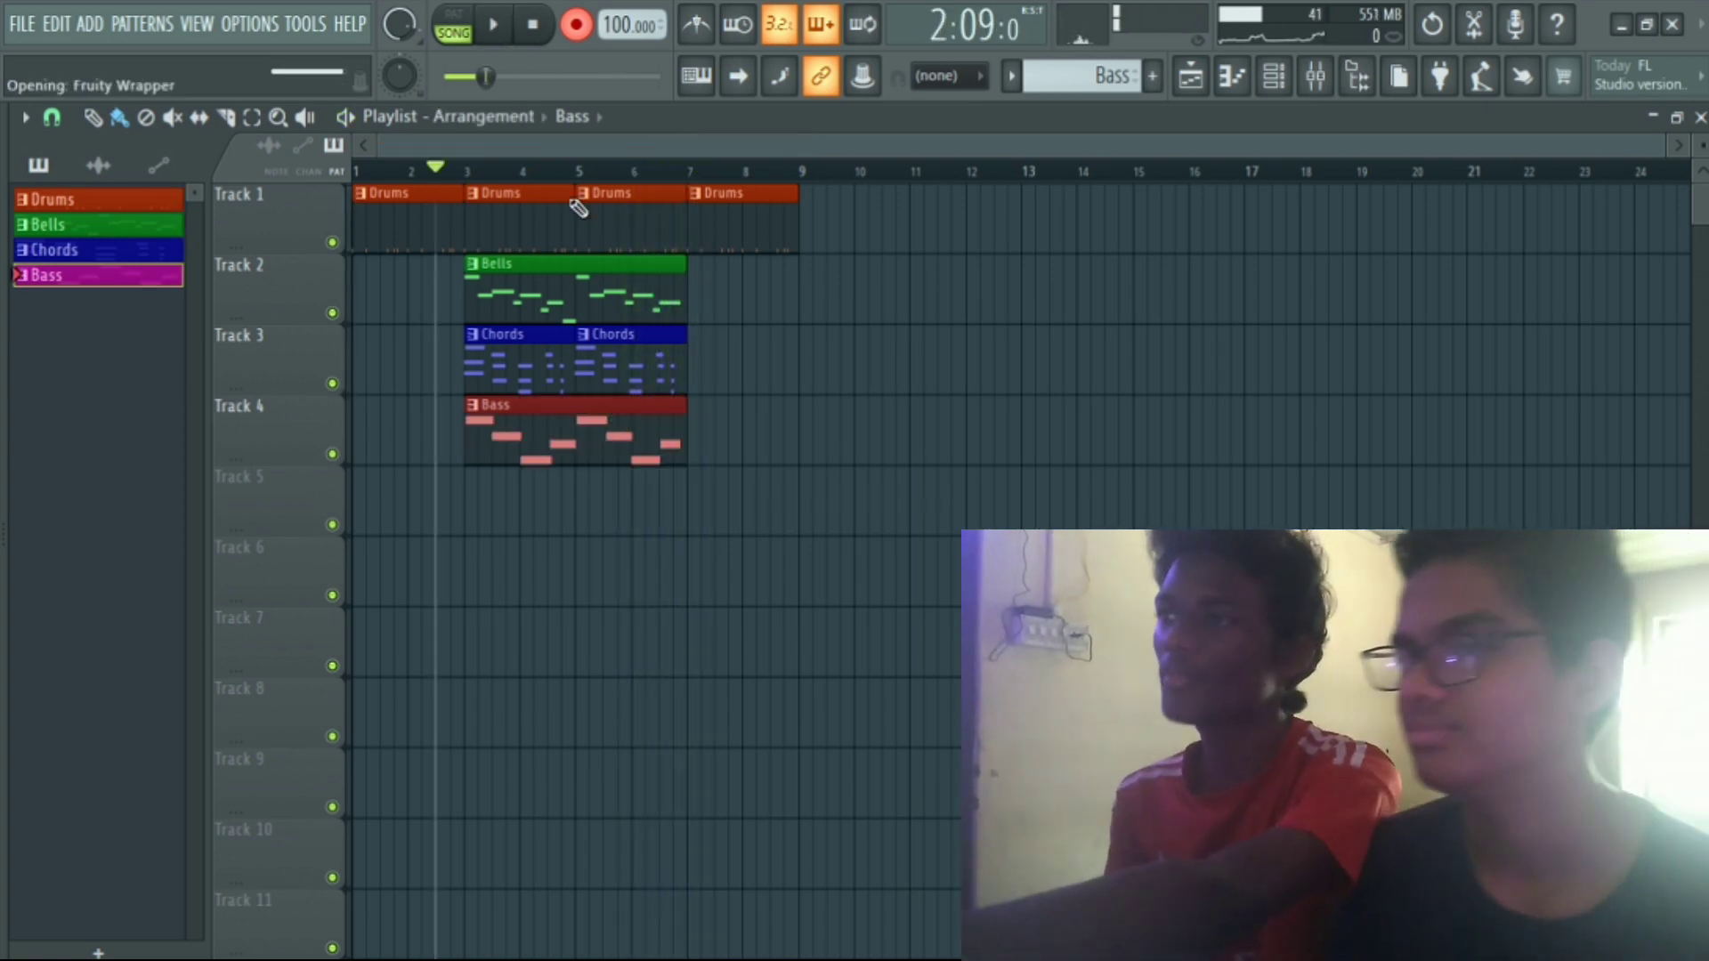
scroll(678, 181, "up", 4)
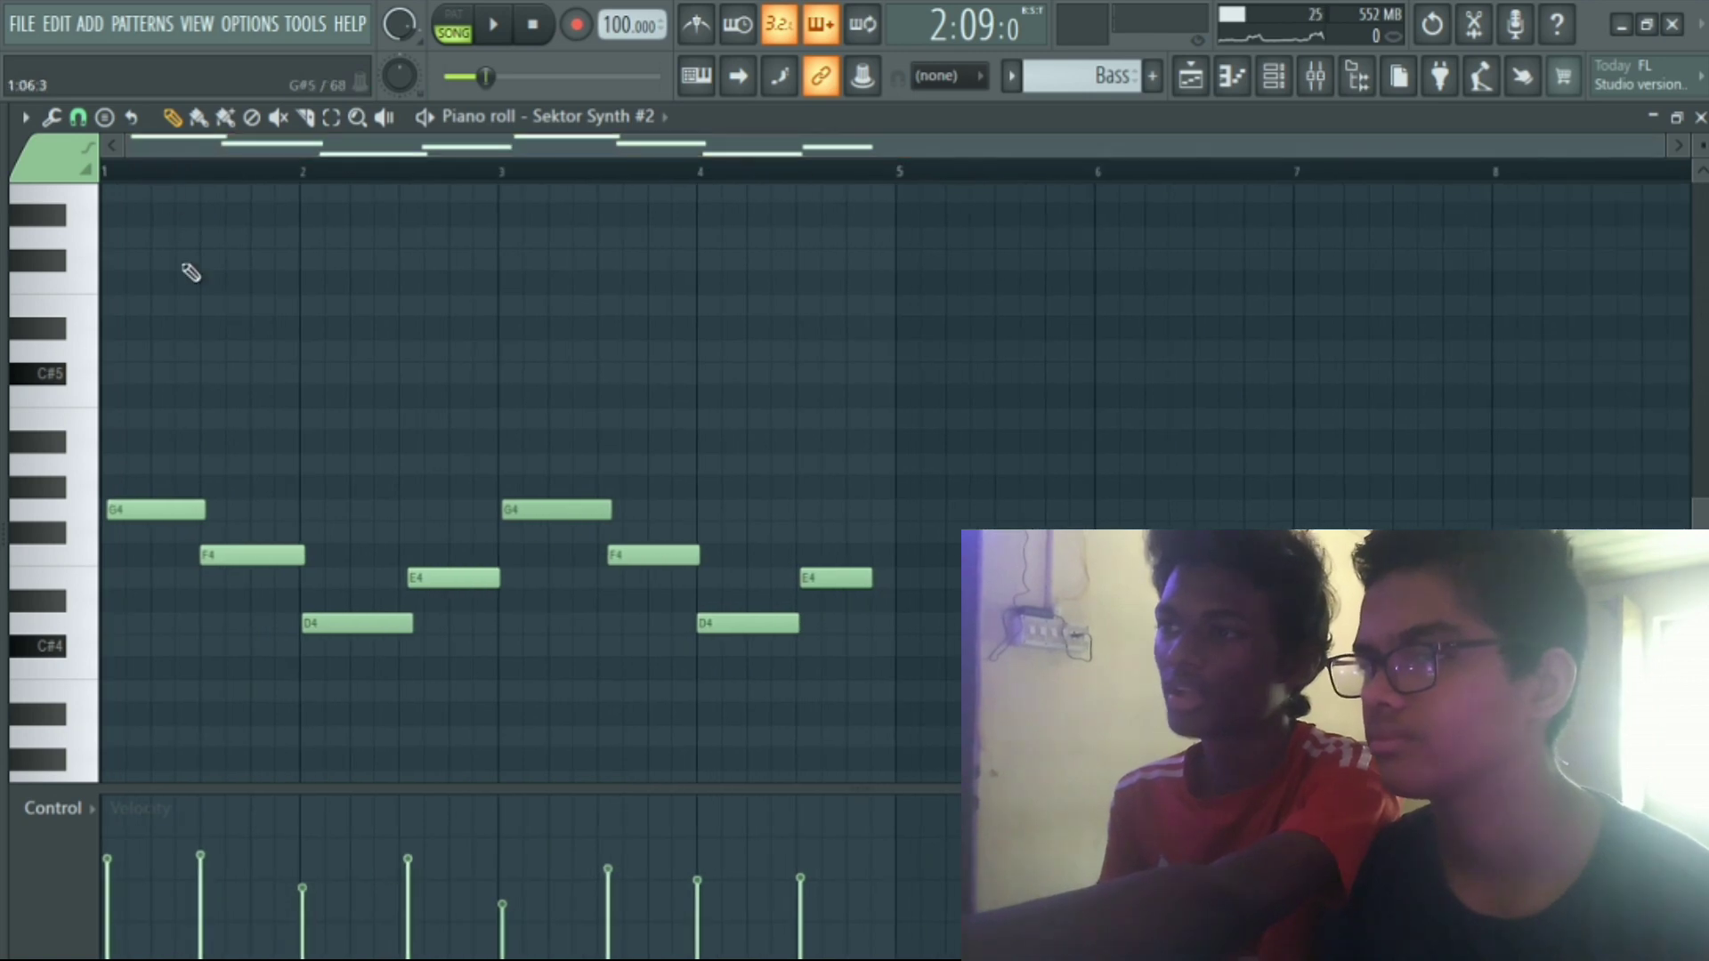
scroll(179, 226, "down", 3)
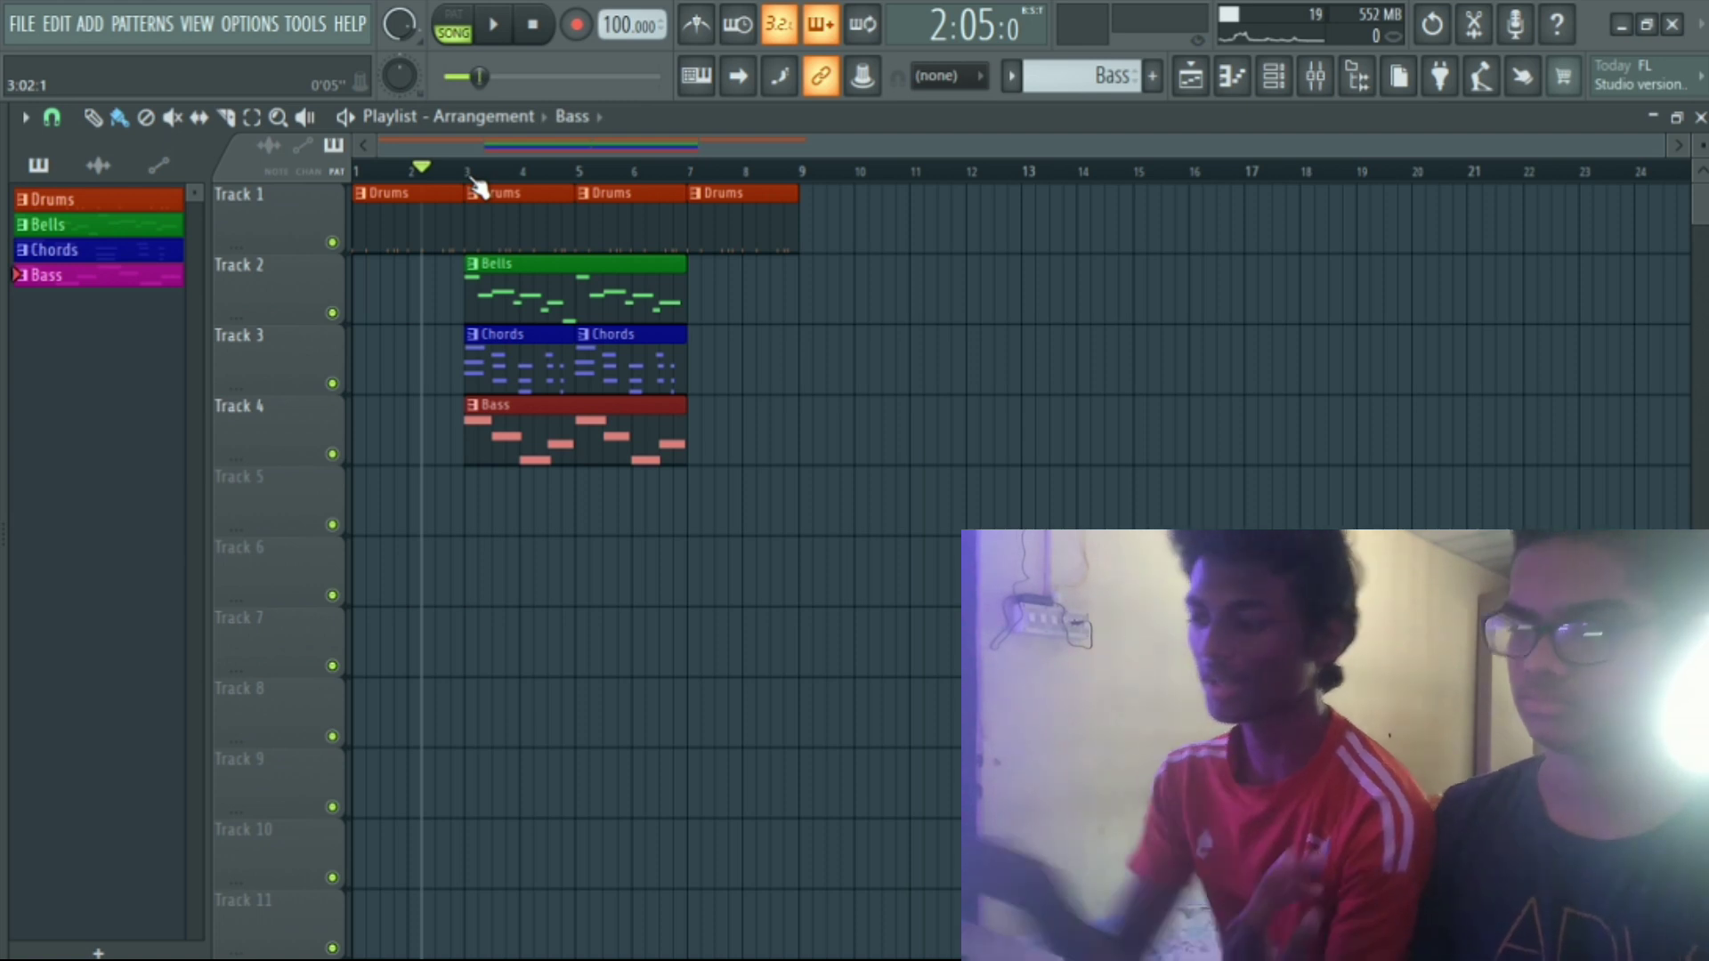
Play the layered arrangement from just before bar 3, and restart playback from bar 1.
key("space")
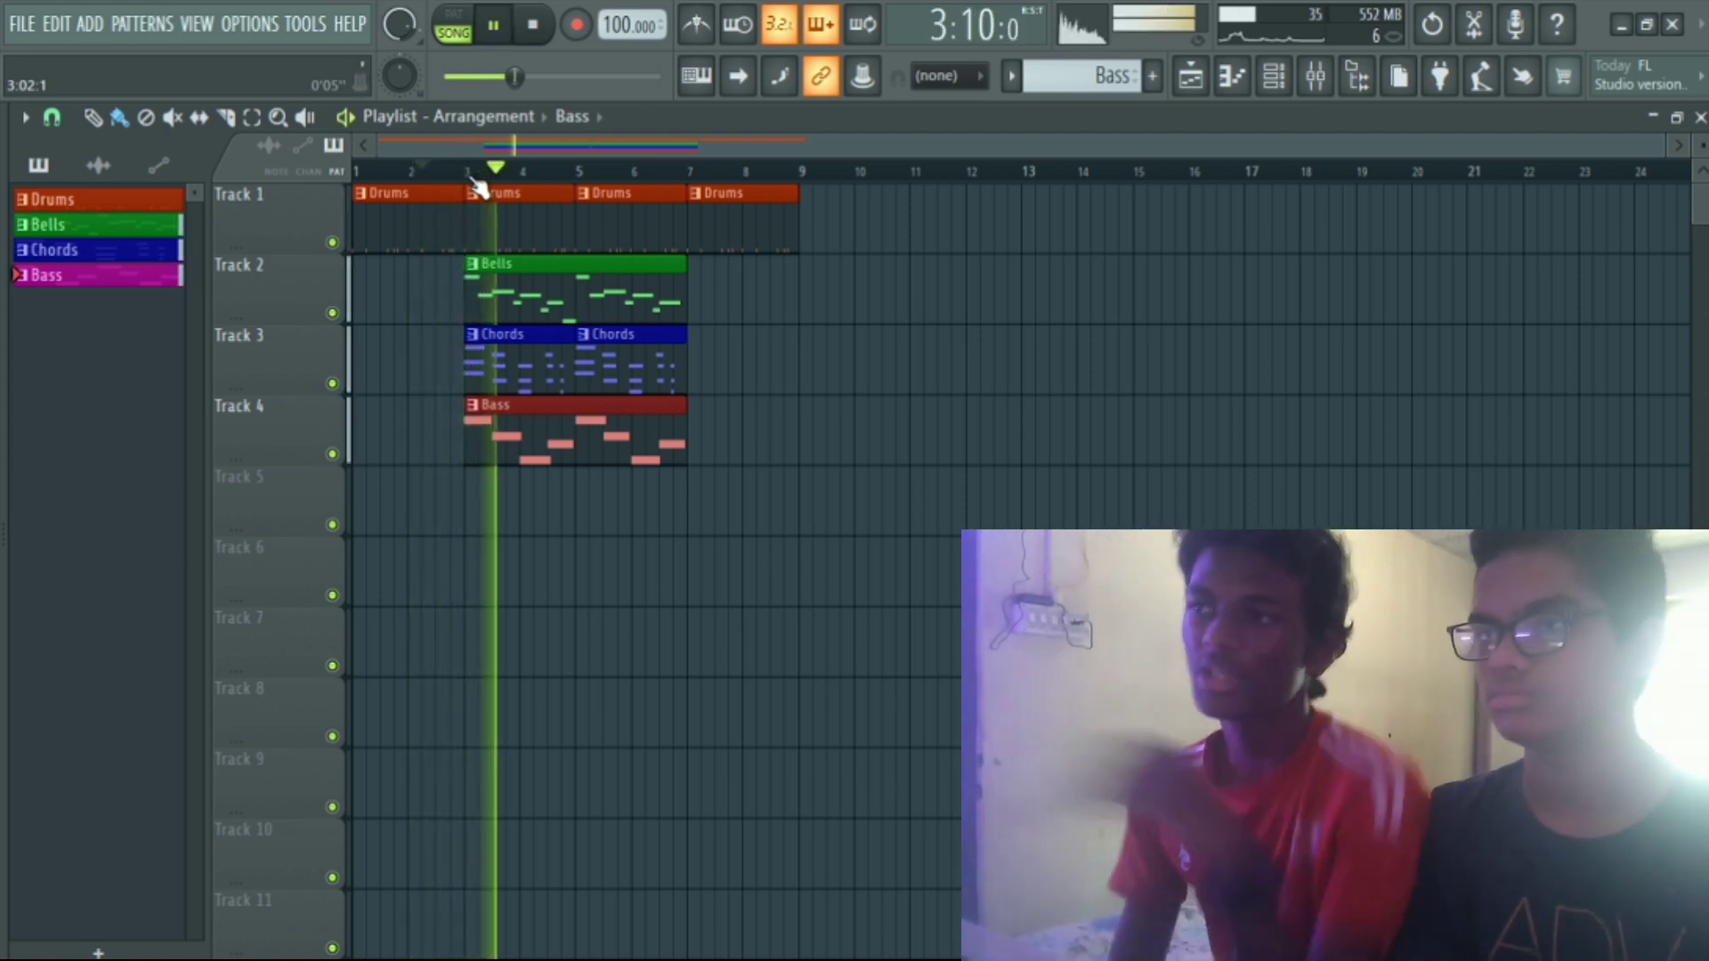
key("space")
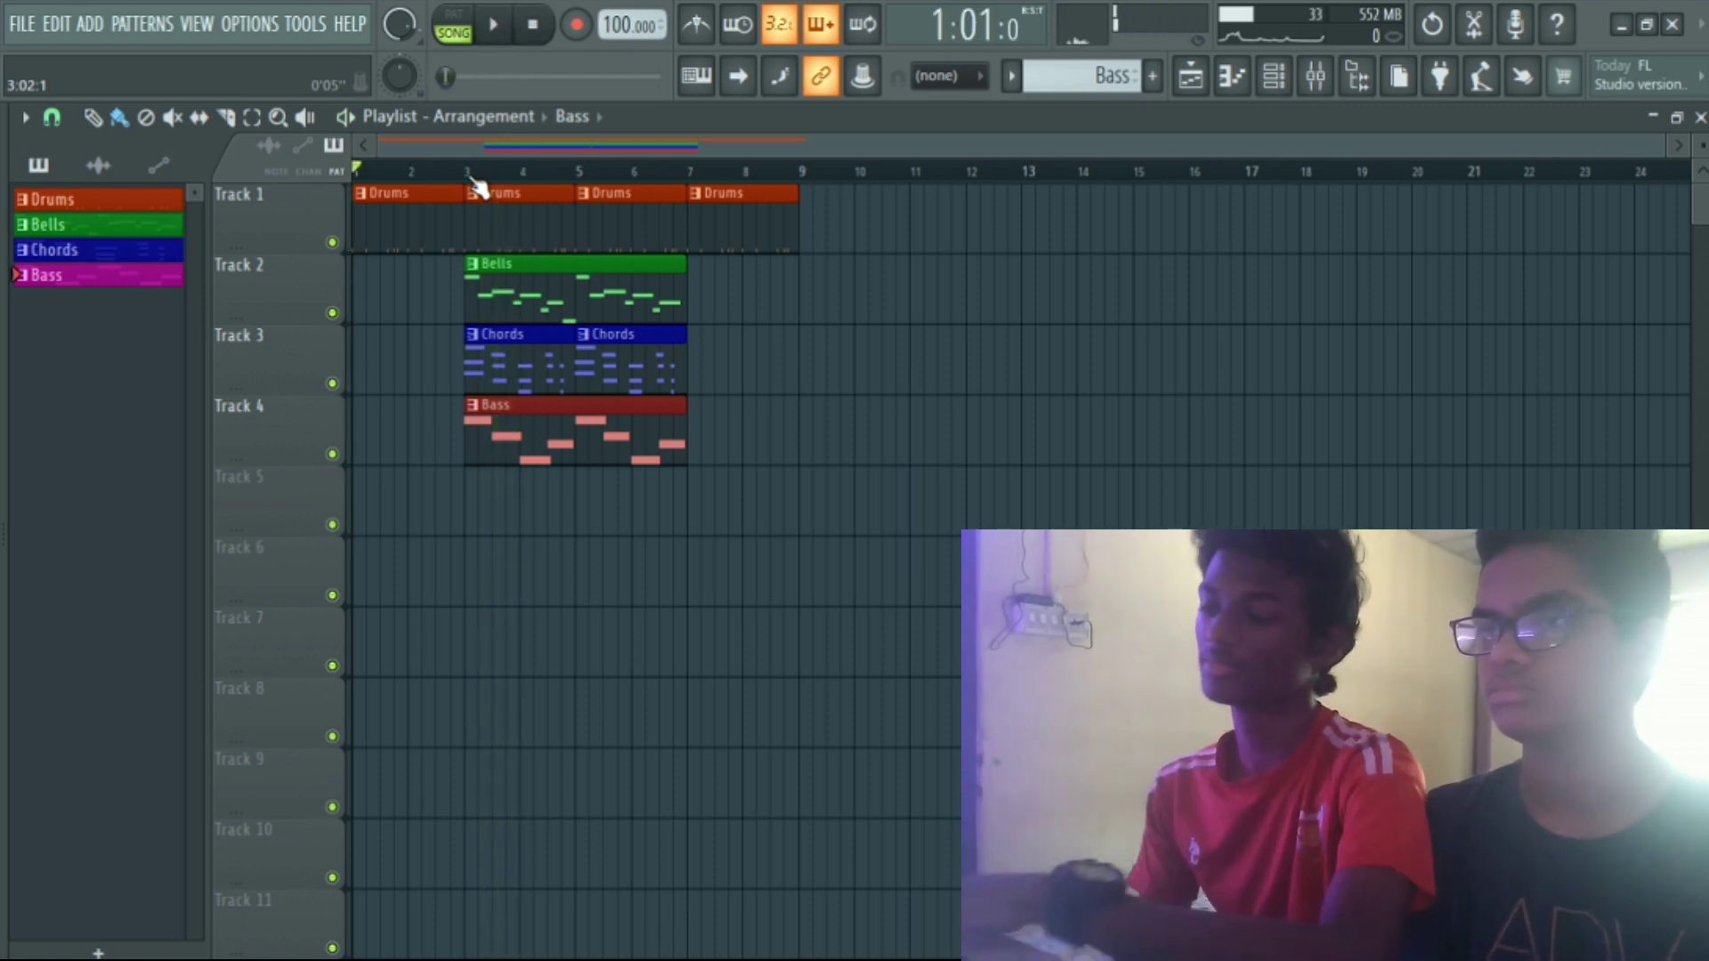
key("space")
Move the Bass clip on Track 4 to bar 5 and copy the Bells clip to bar 7 on Track 2.
left_click_drag(519, 422, 629, 426)
left_click_drag(670, 328, 869, 309)
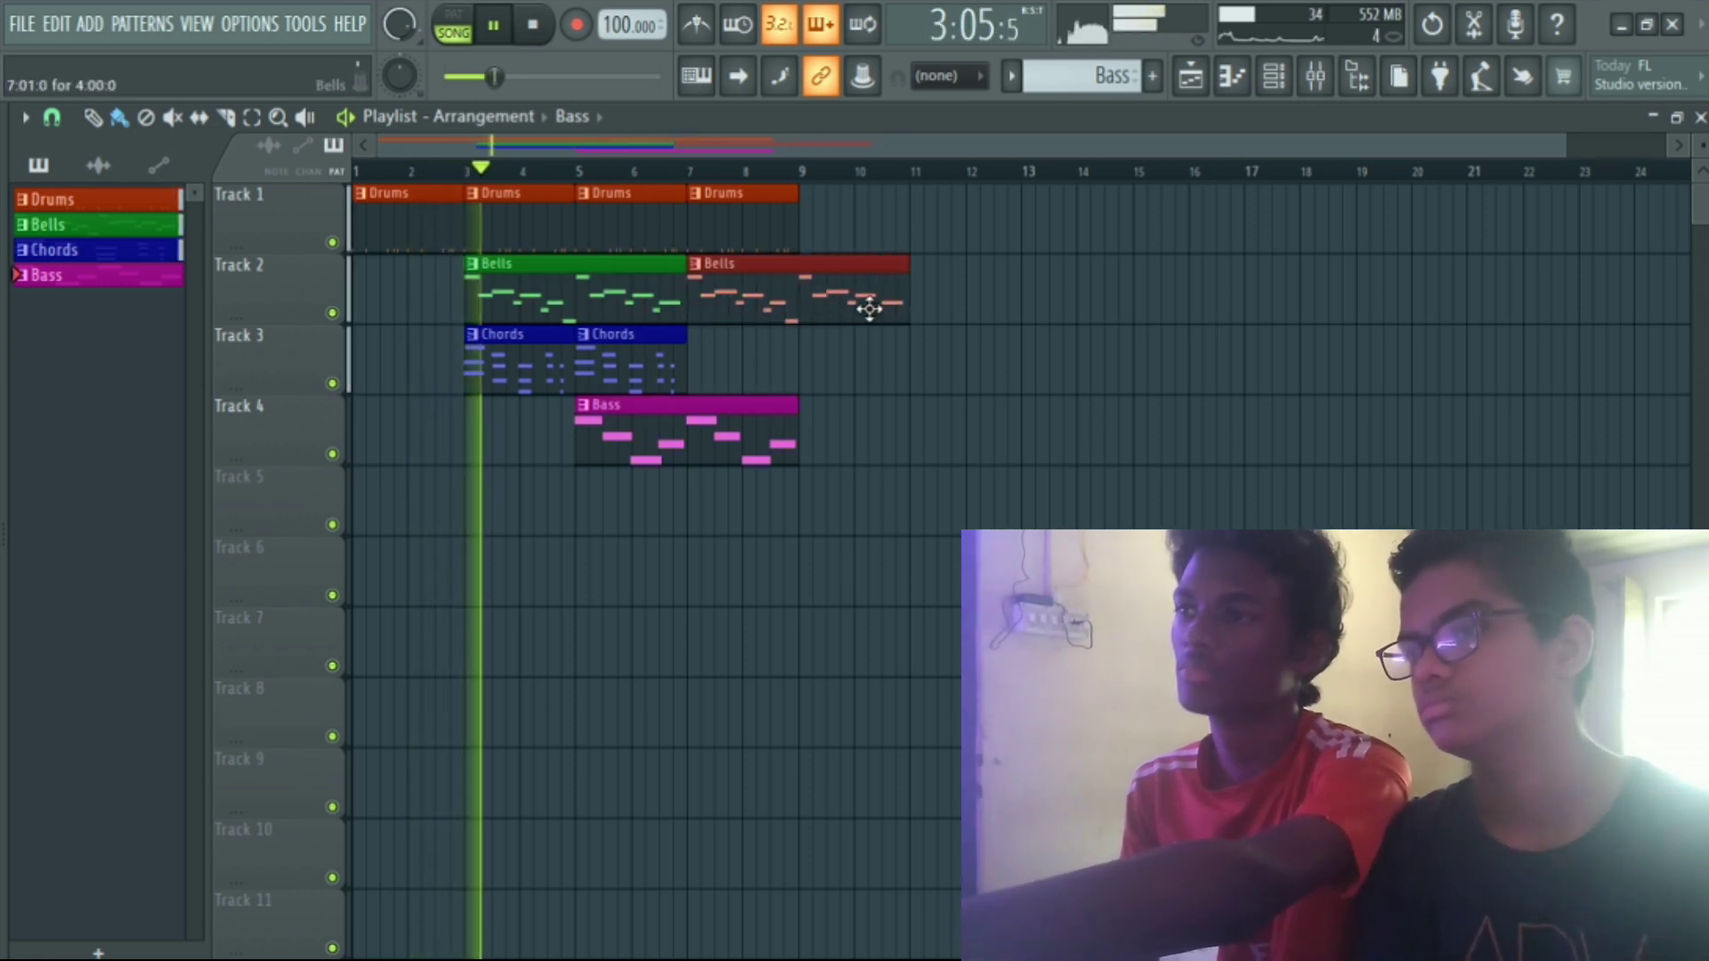
Add Chords clips at bars 7 and 9 on Track 3 and a Drums clip at bar 9 on Track 1, and stop playback.
left_click(668, 365)
left_click(726, 384)
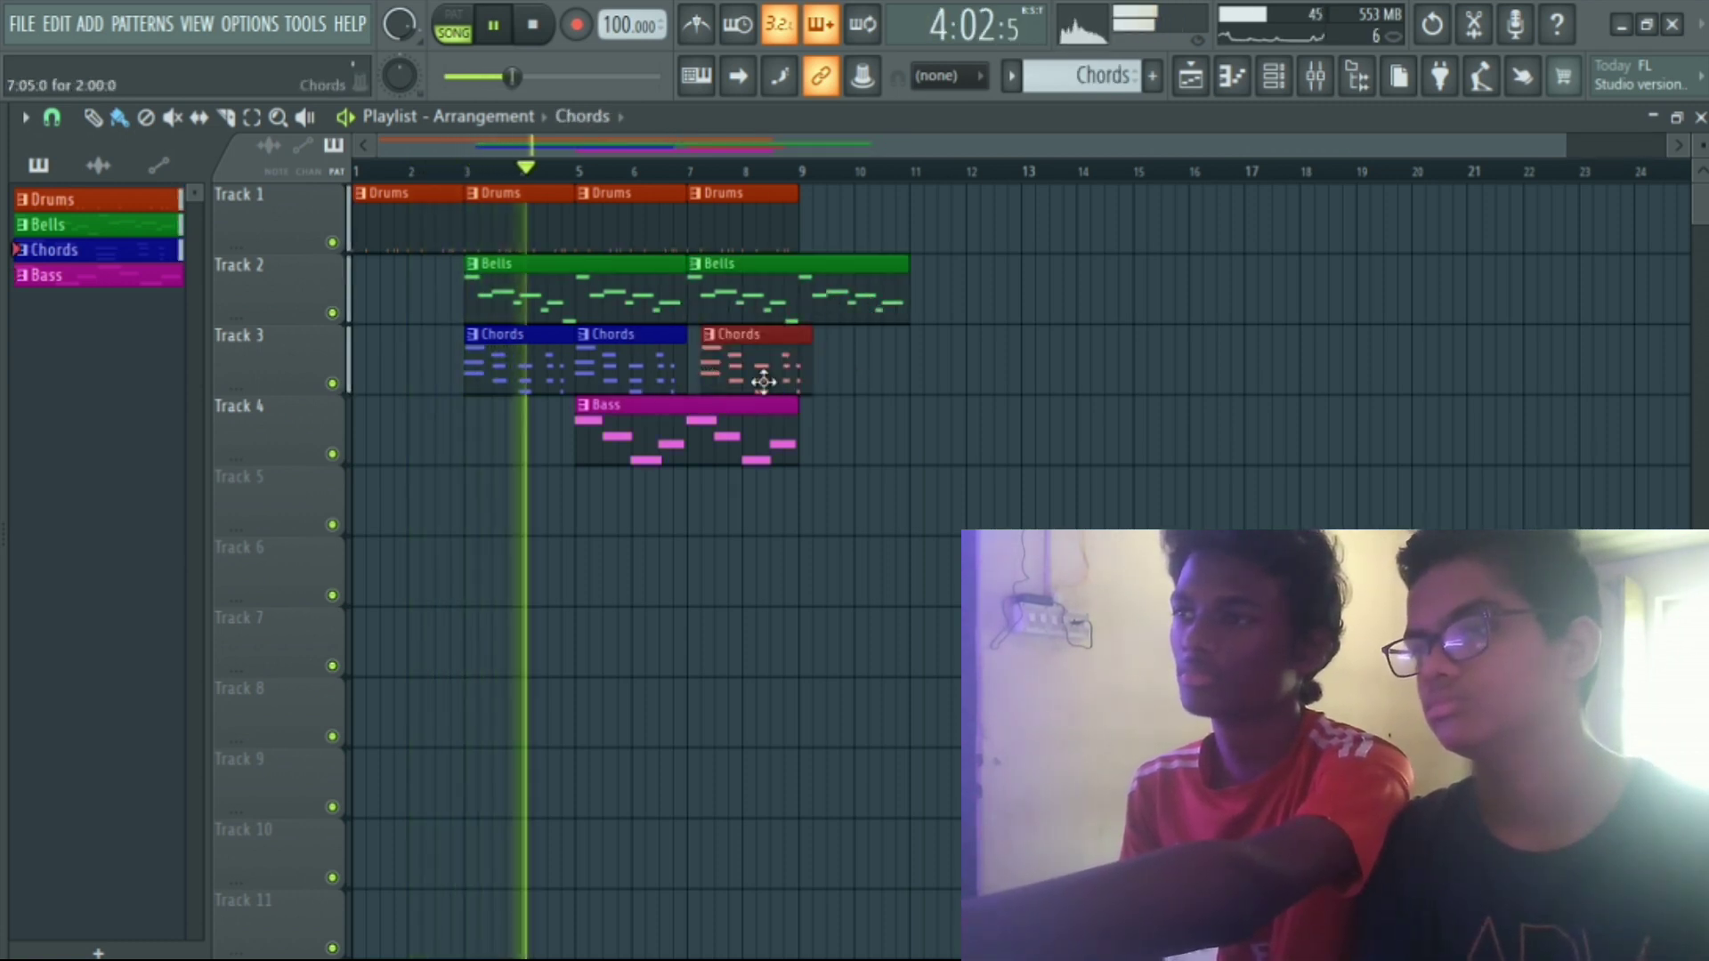
left_click(820, 382)
left_click(785, 230)
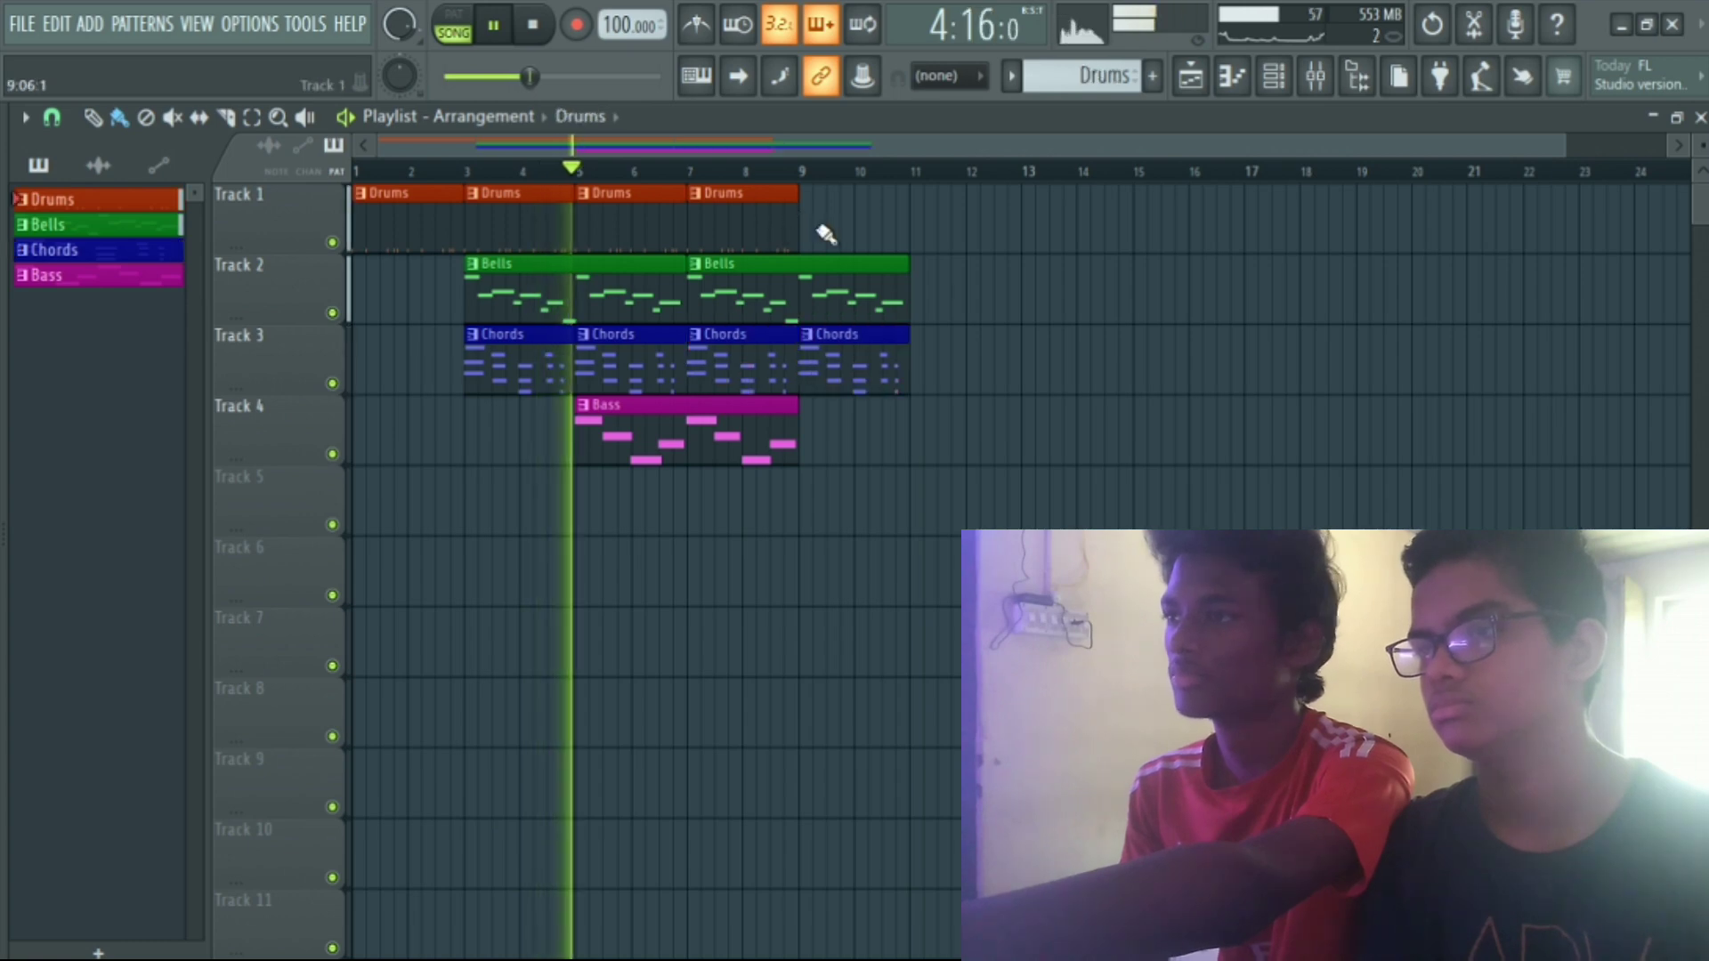
left_click(820, 229)
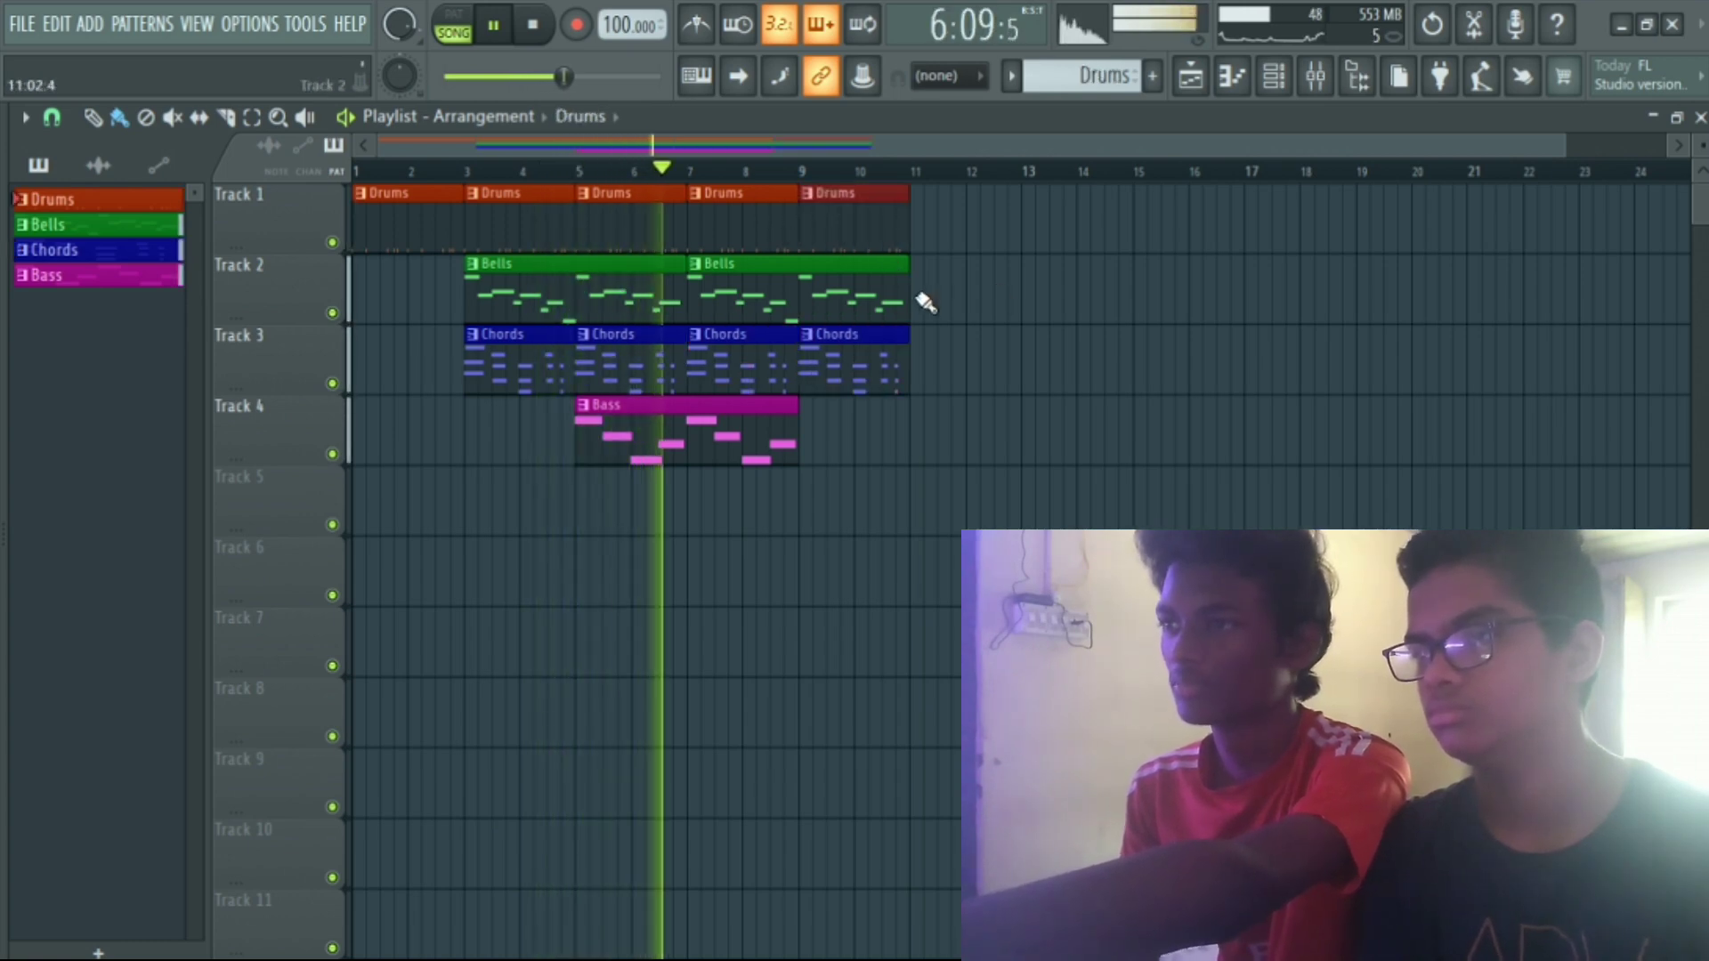
key("space")
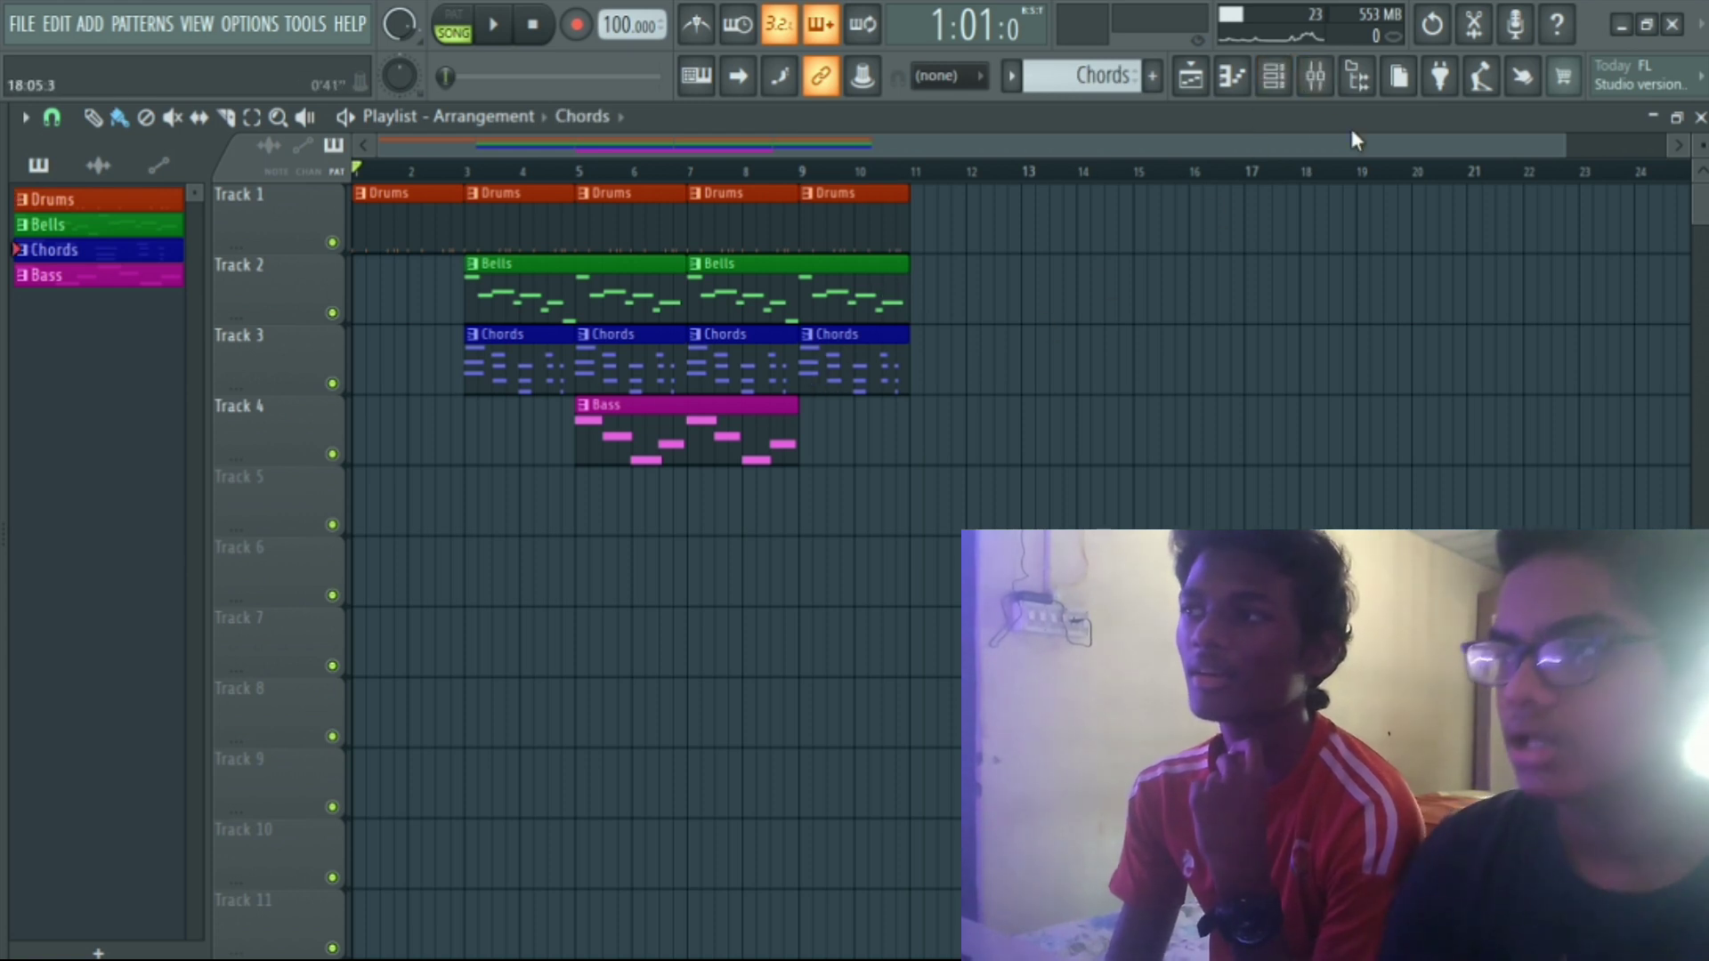
Select mixer Insert 5 and check in the channel rack which channels are routed to which mixer track.
left_click(1316, 76)
left_click(112, 463)
left_click(56, 454)
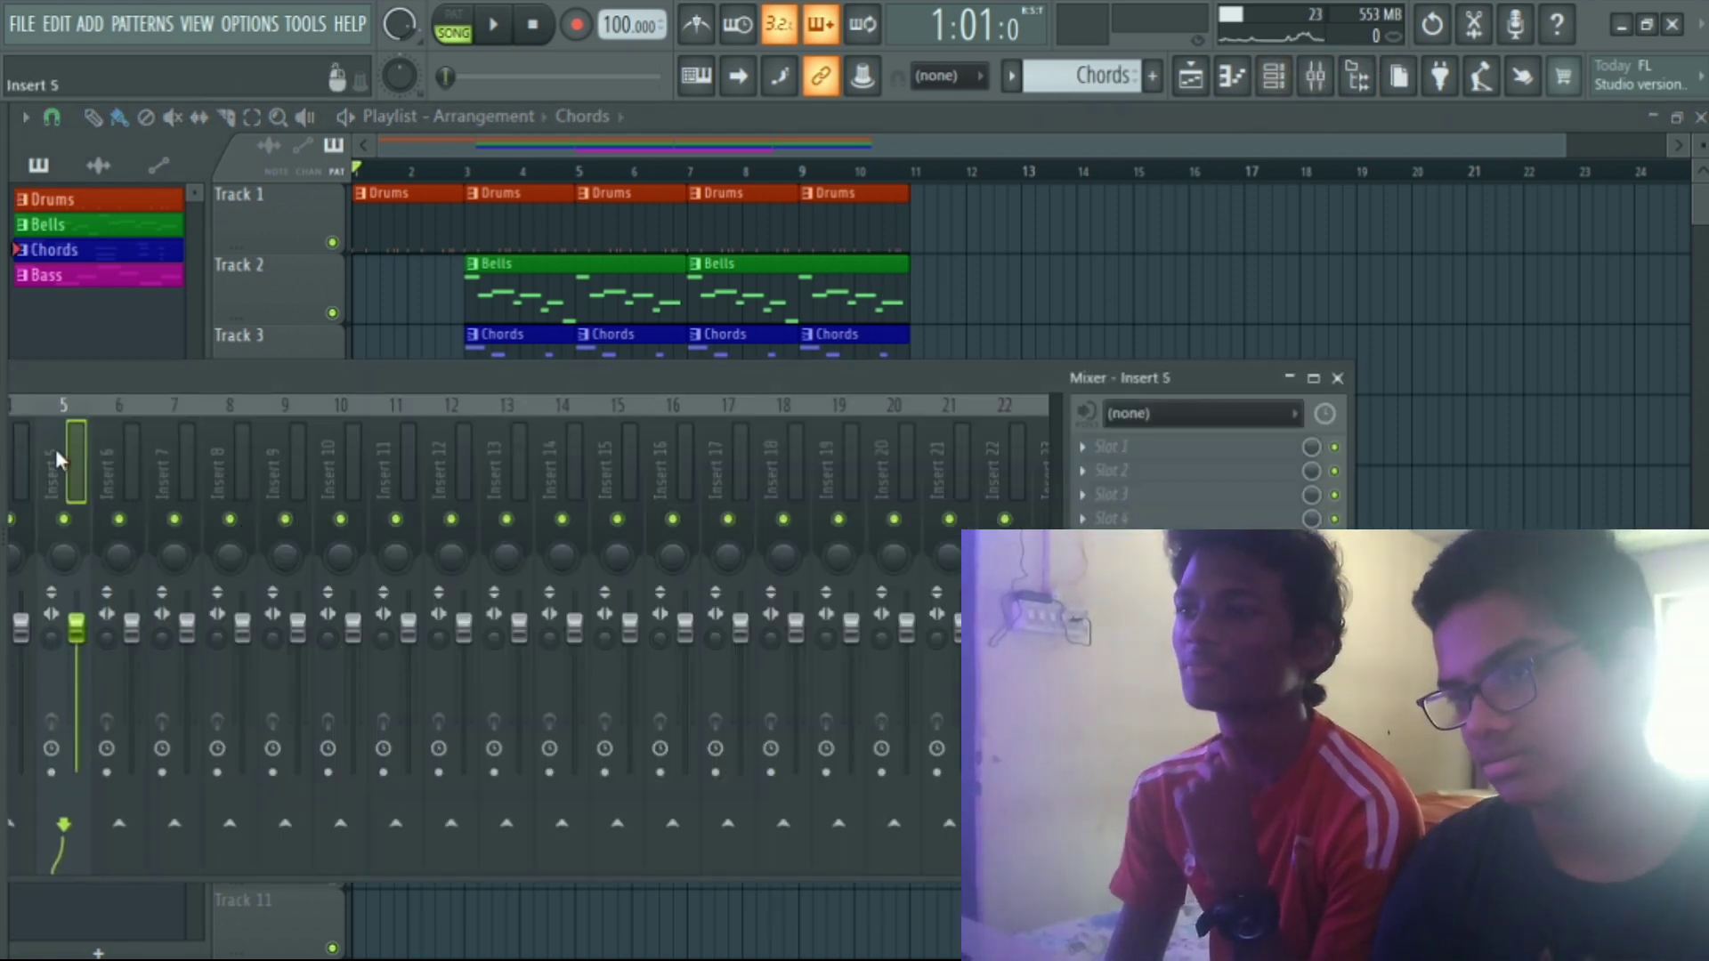
left_click(1273, 78)
left_click(1275, 82)
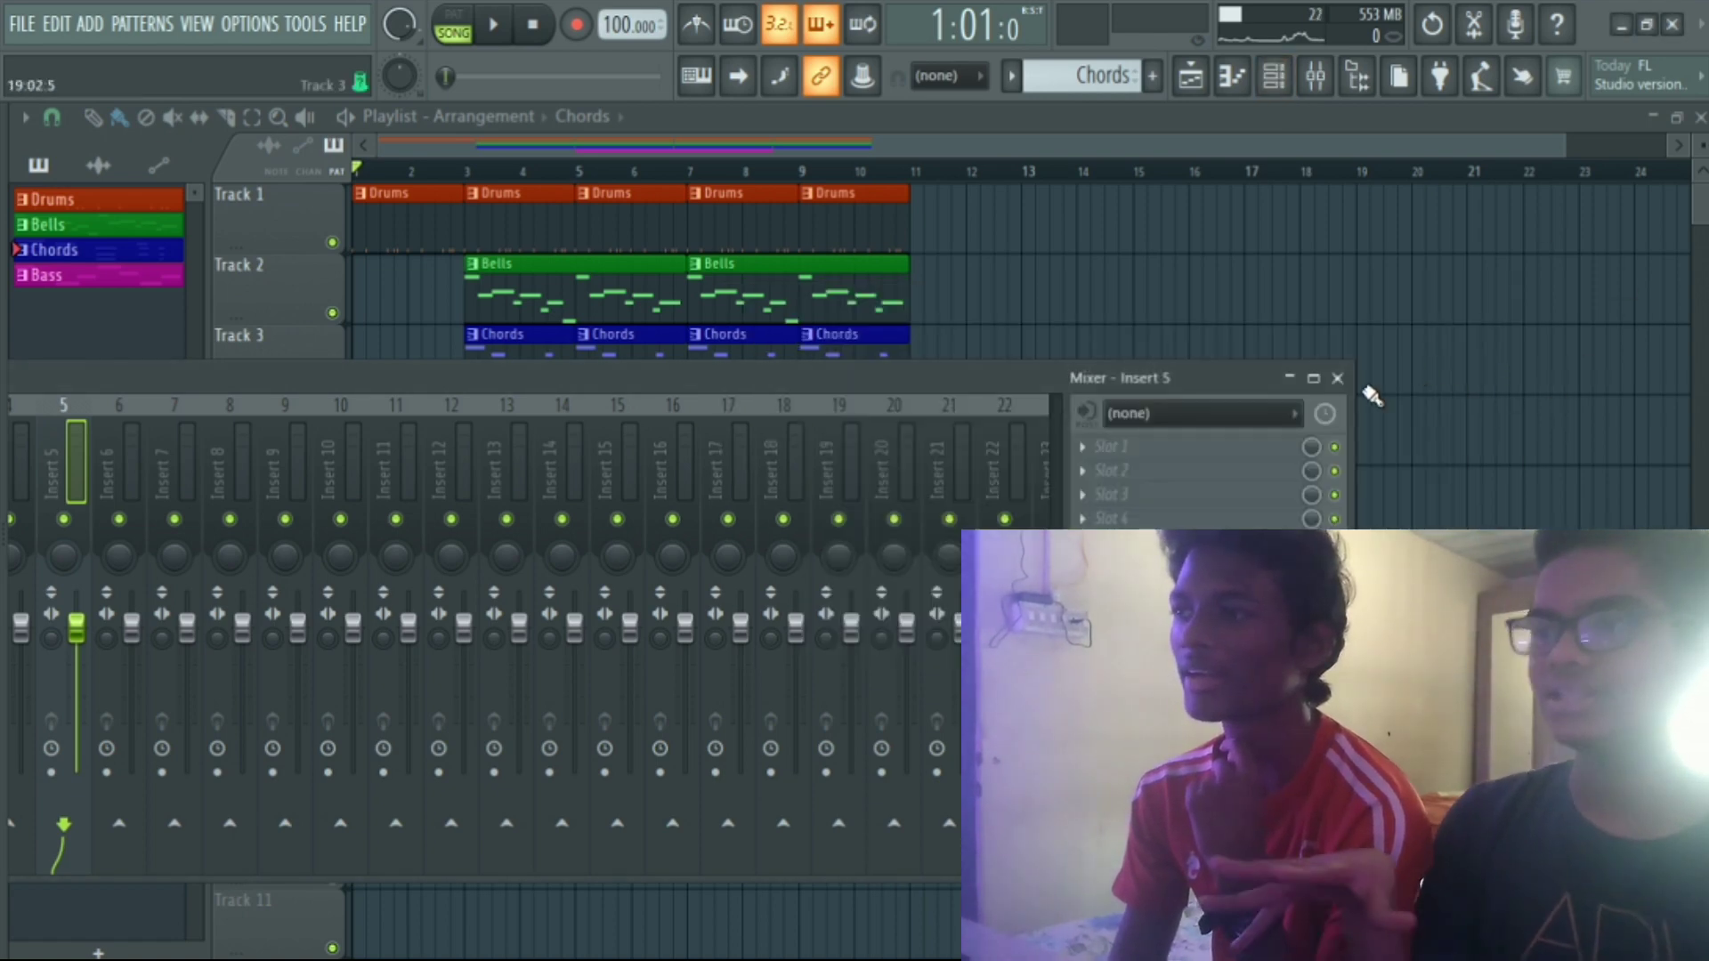
left_click(1337, 379)
left_click(1274, 82)
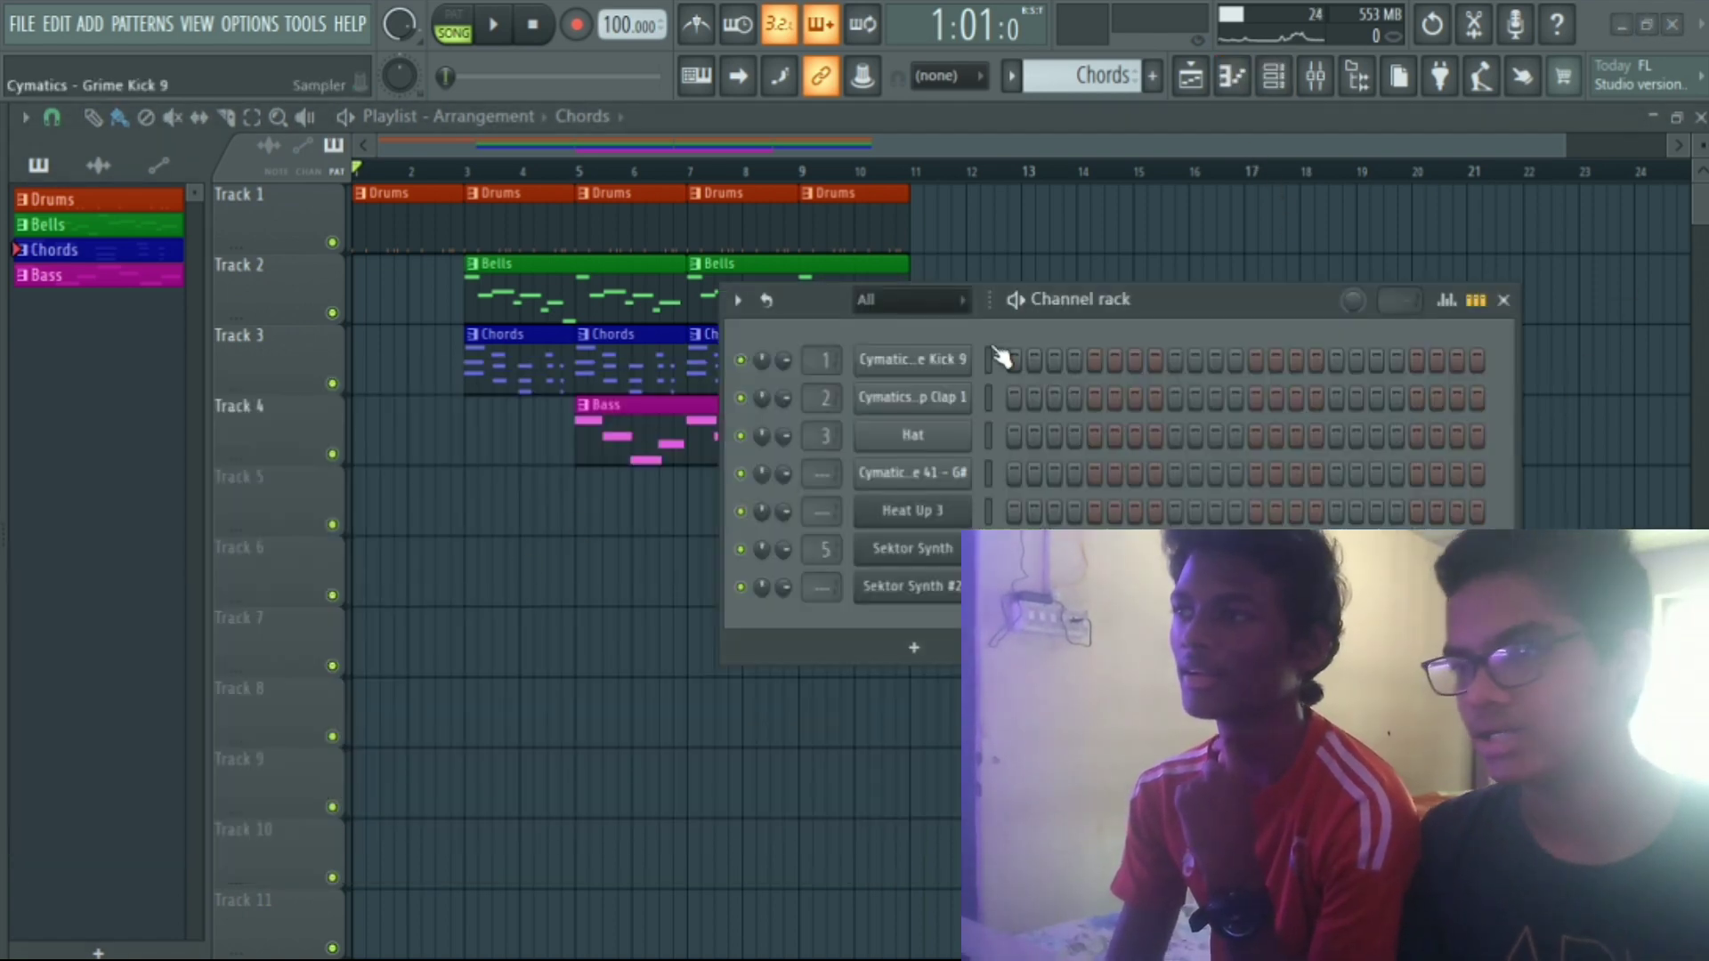
Lower the volume fader of mixer Insert 5, and close the mixer.
left_click(1319, 86)
left_click(1276, 88)
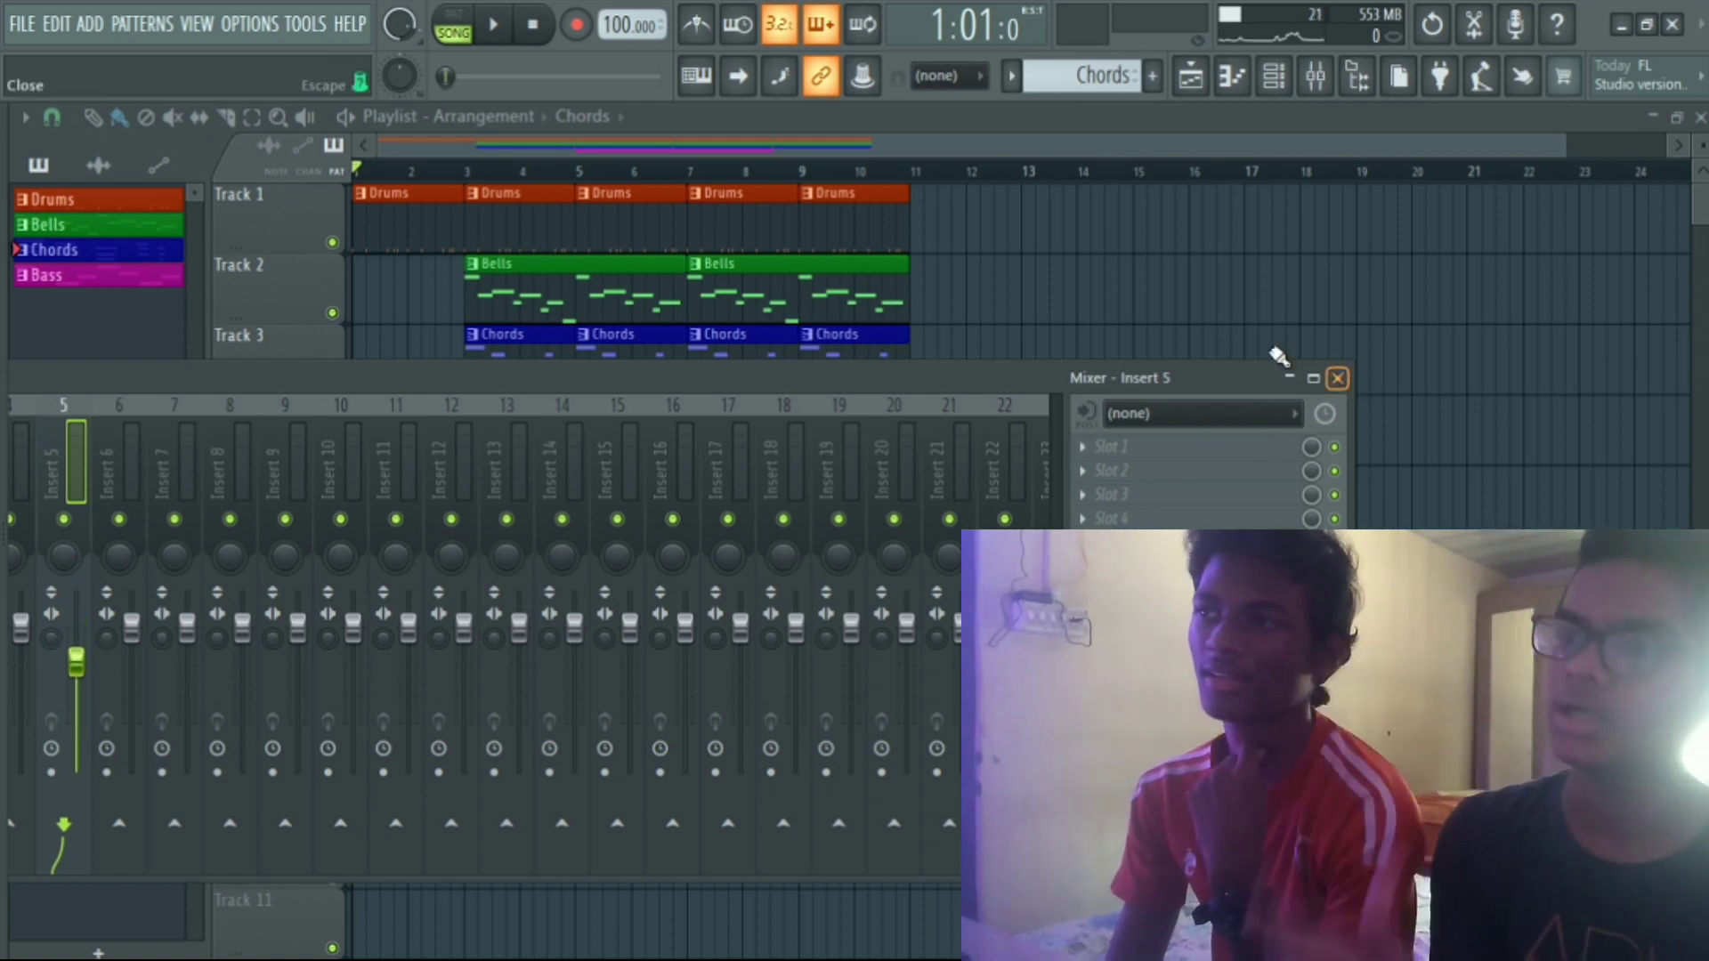
left_click(1339, 377)
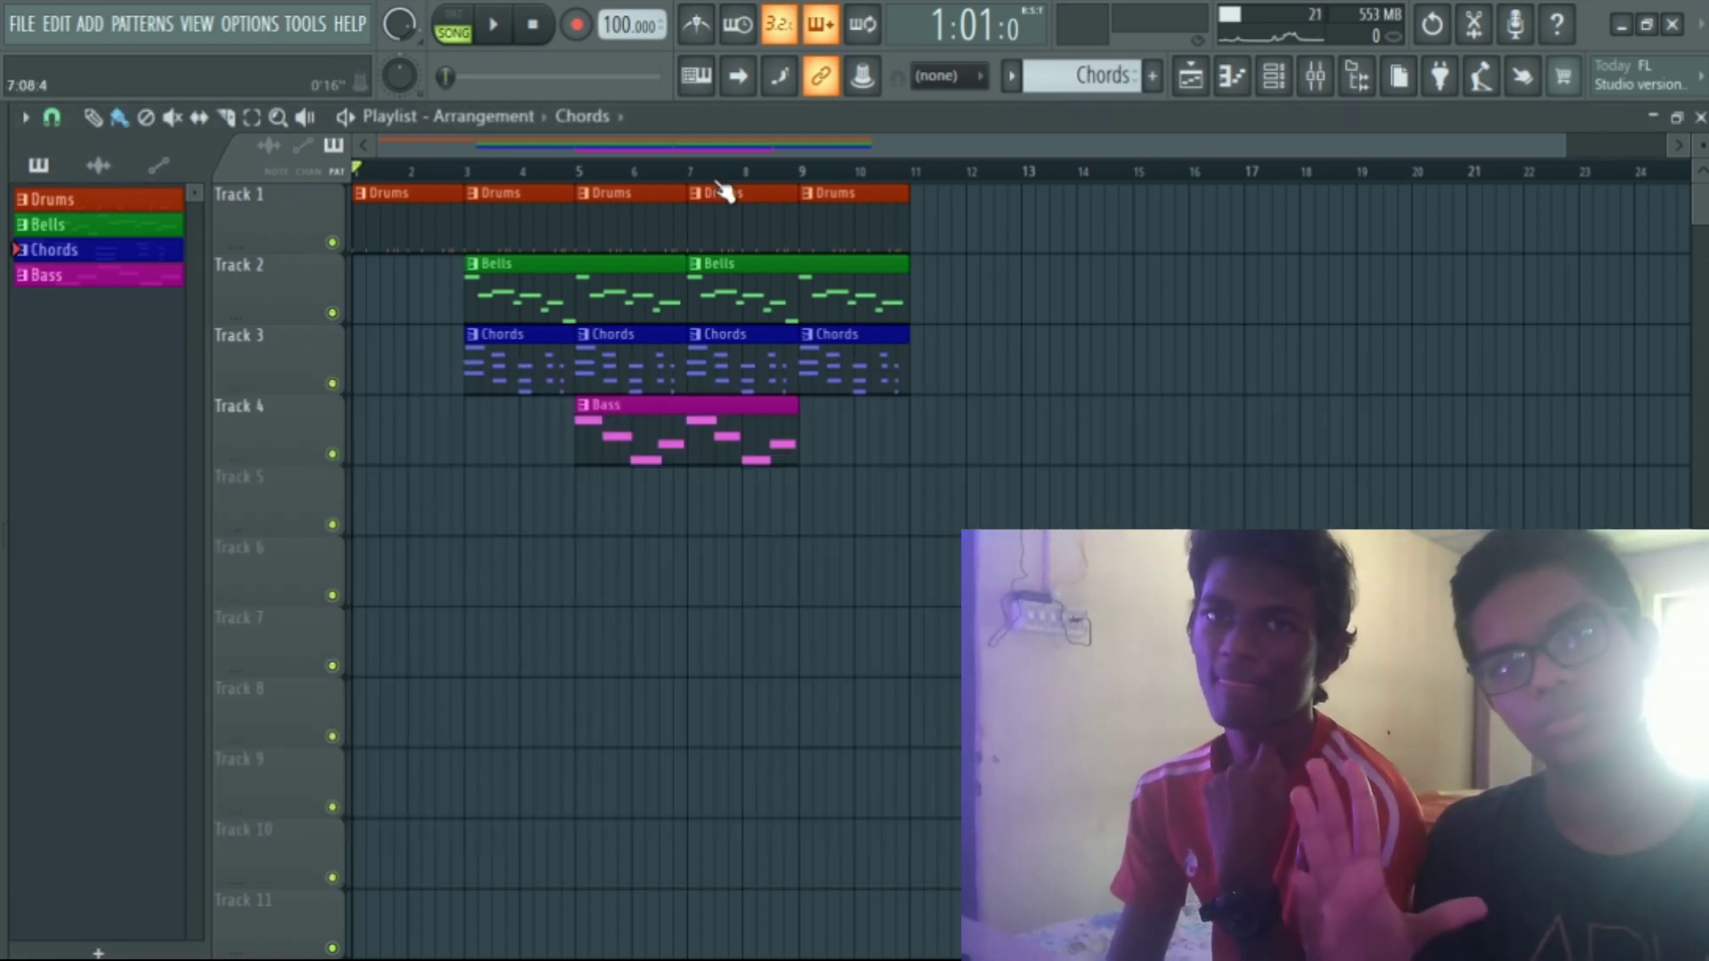
scroll(725, 192, "down", 2)
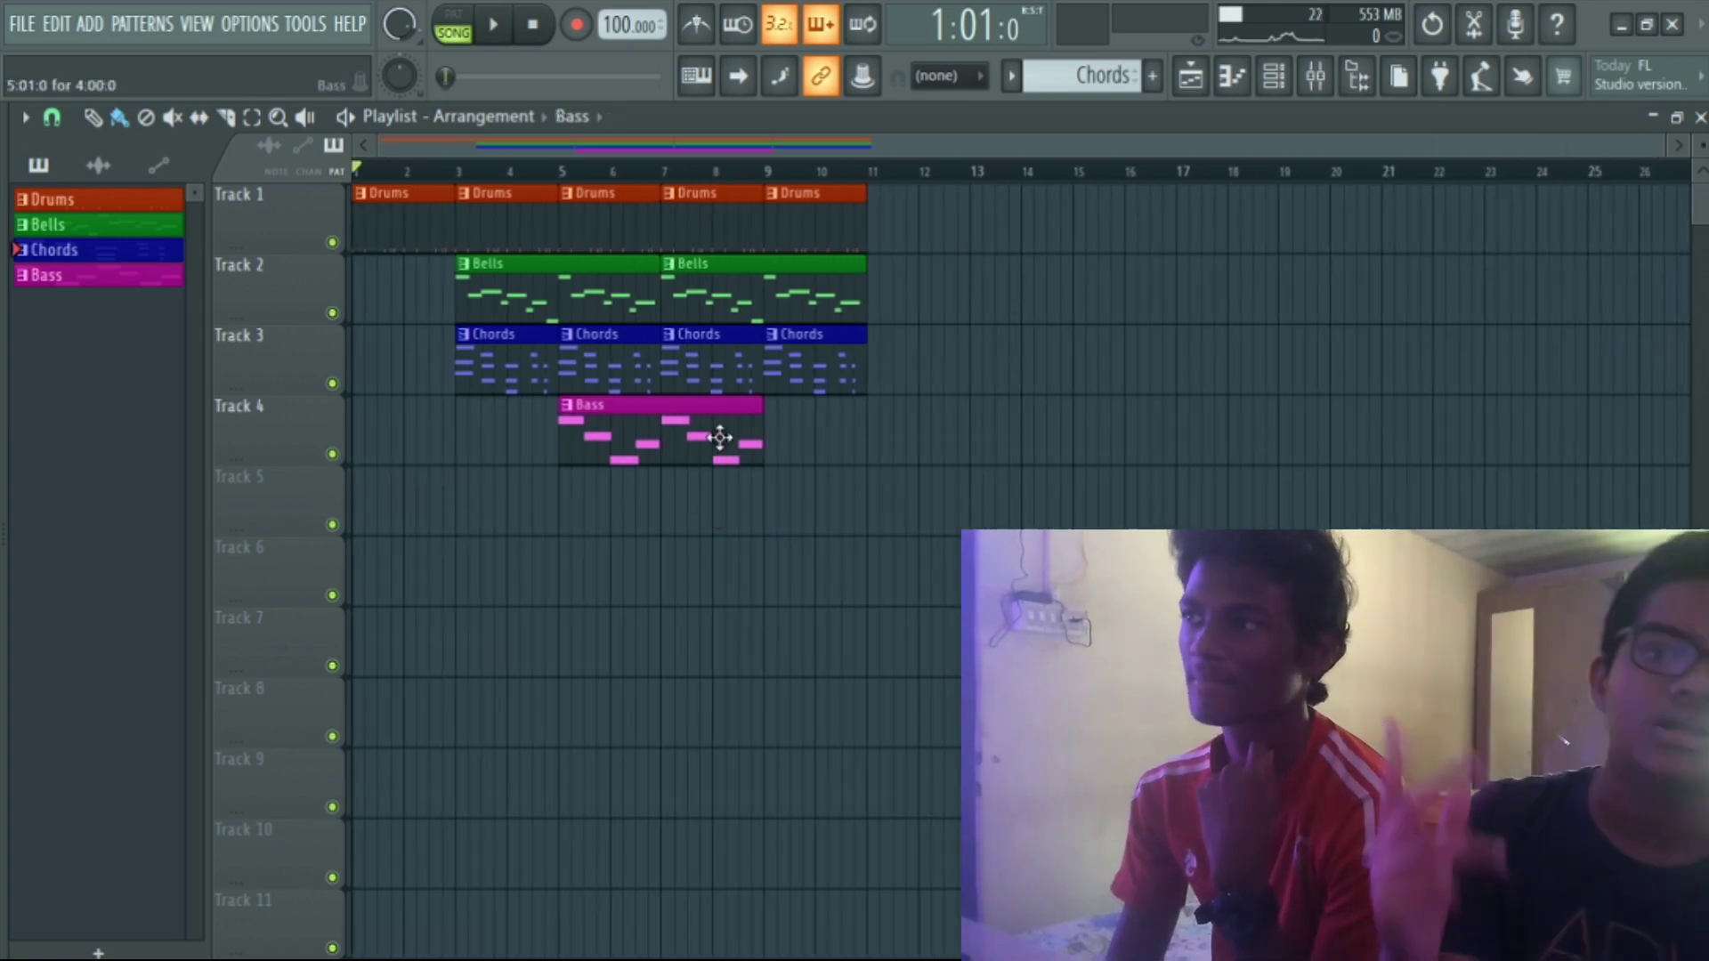
left_click(1316, 76)
left_click(1338, 378)
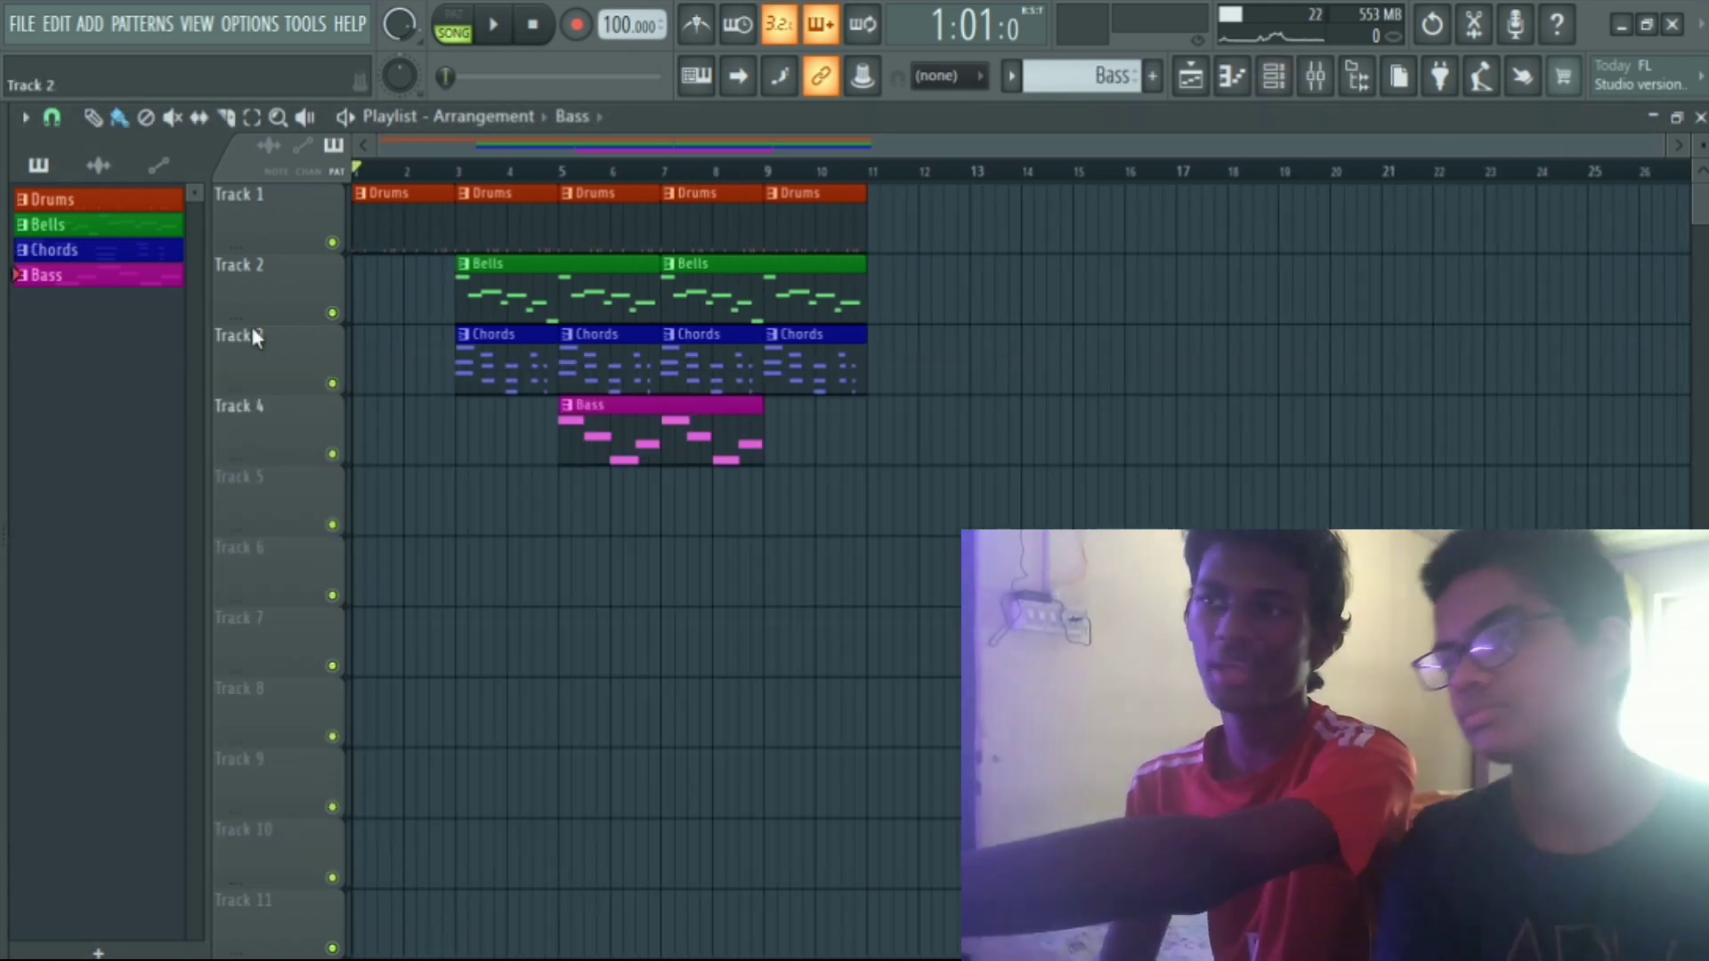
Replace the Hat channel's sample with Cymatics - Hihat 7 from the closed hi-hats folder of the Cymatics Trap Starter Pack.
left_click(5, 365)
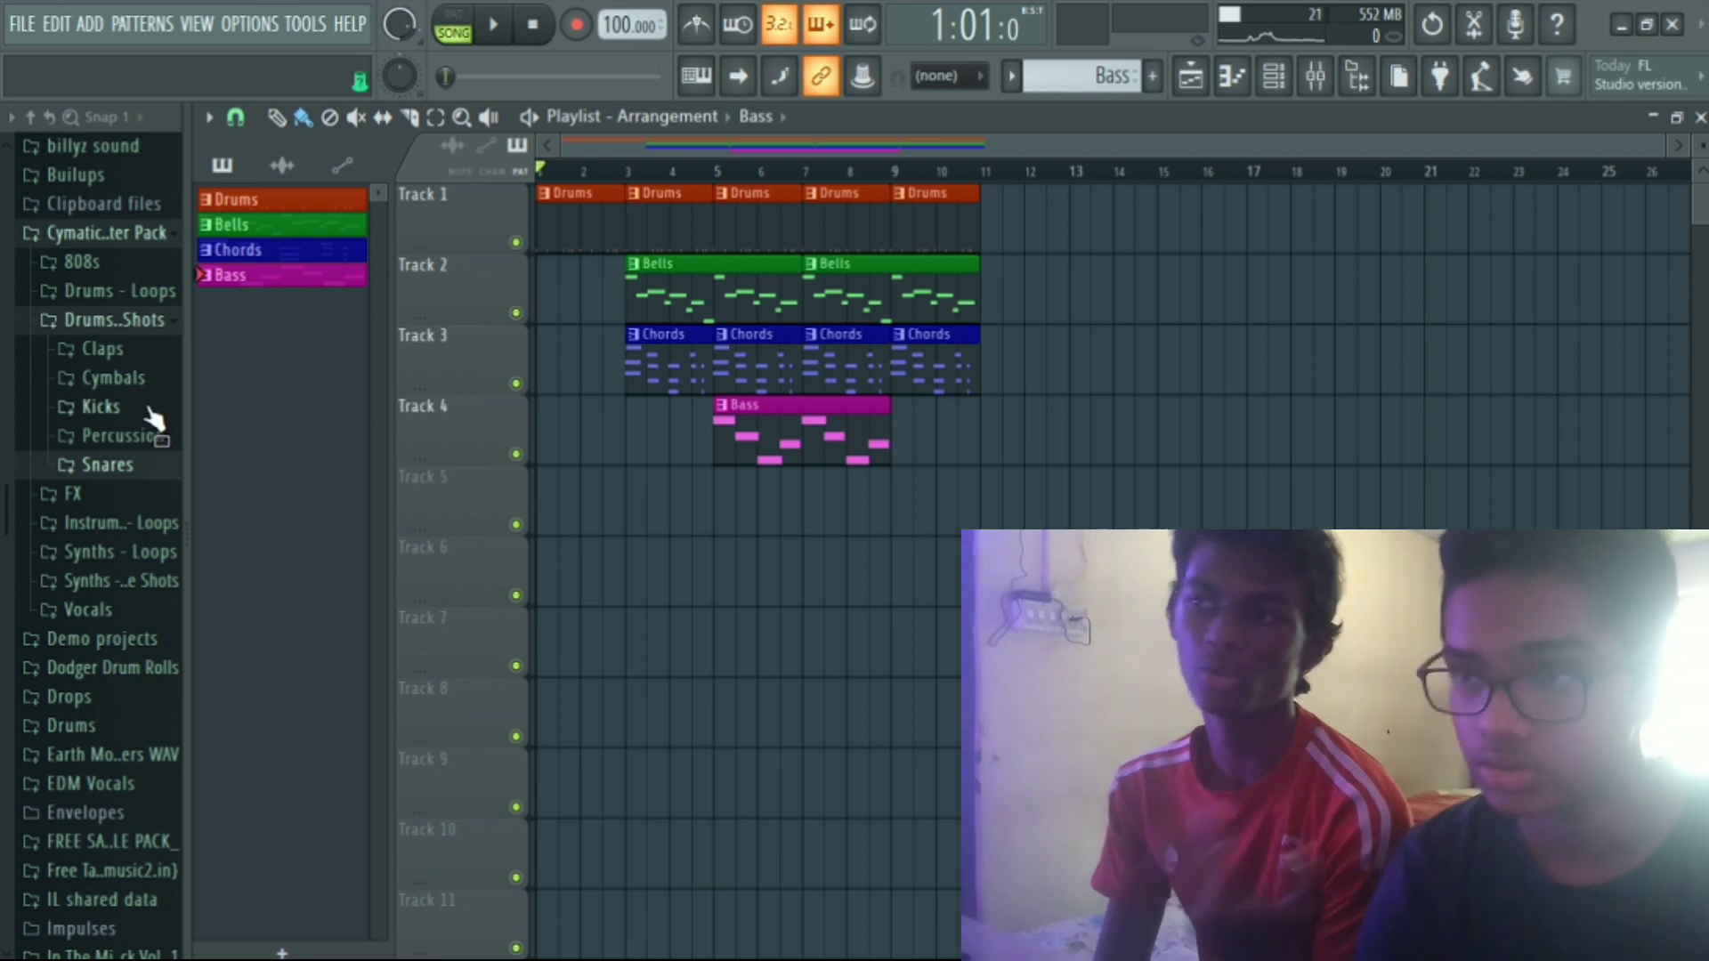
left_click(149, 409)
left_click(138, 408)
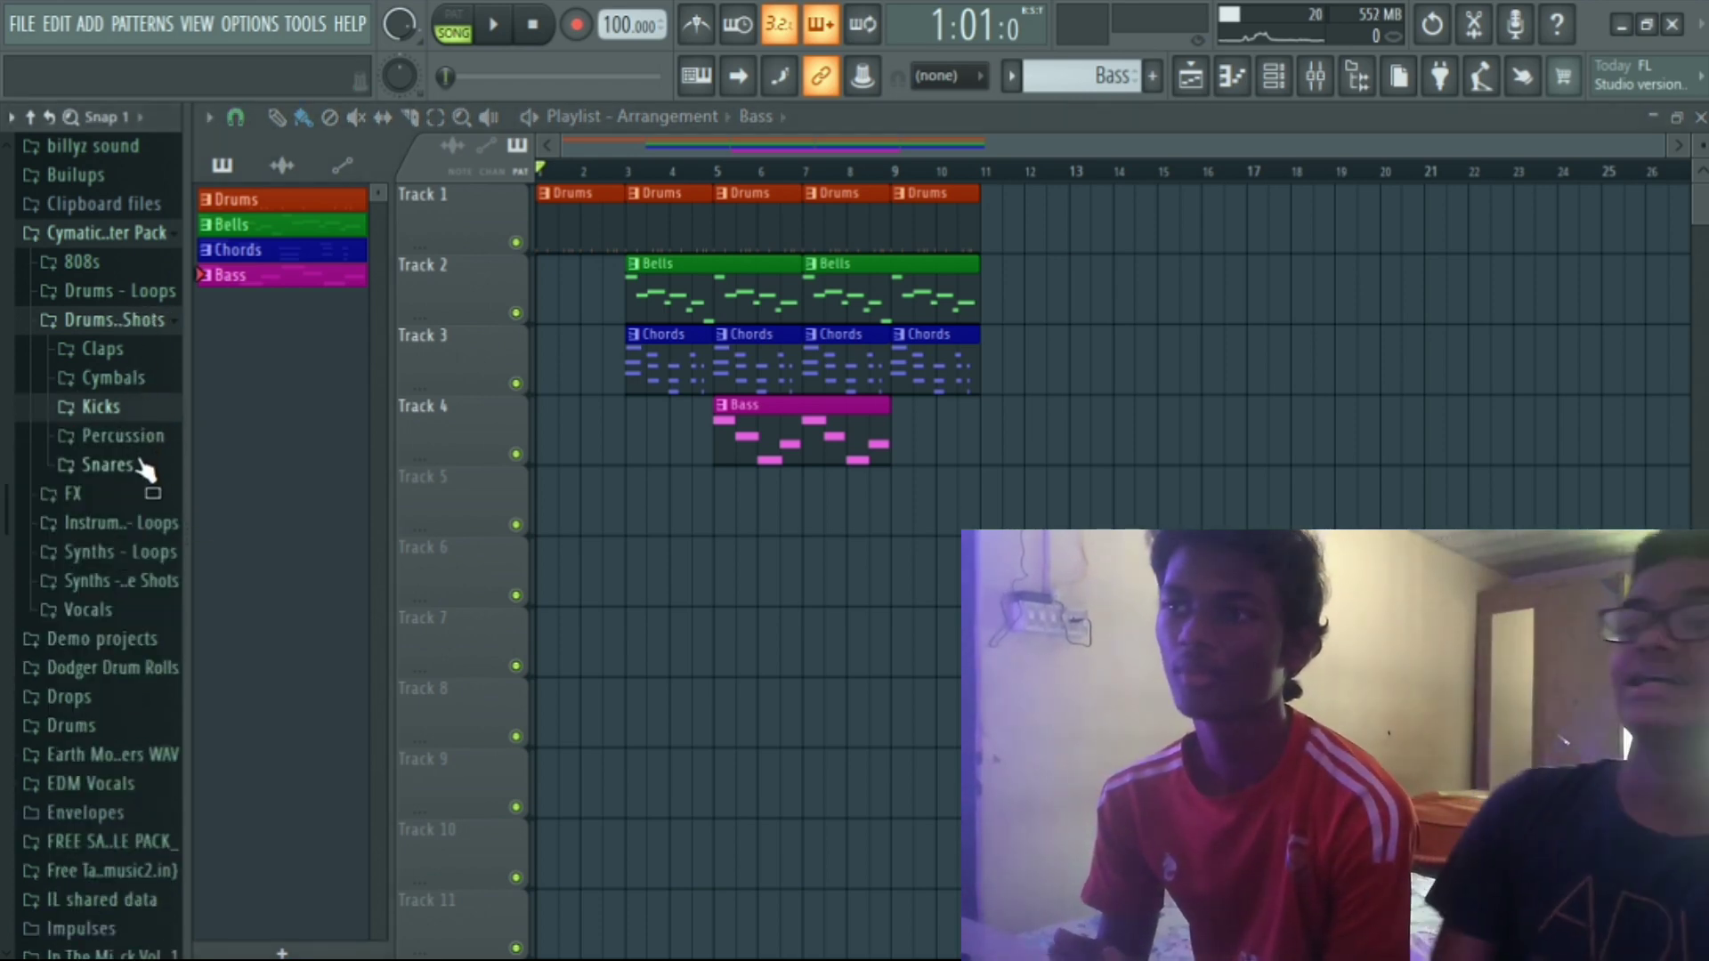
left_click(148, 386)
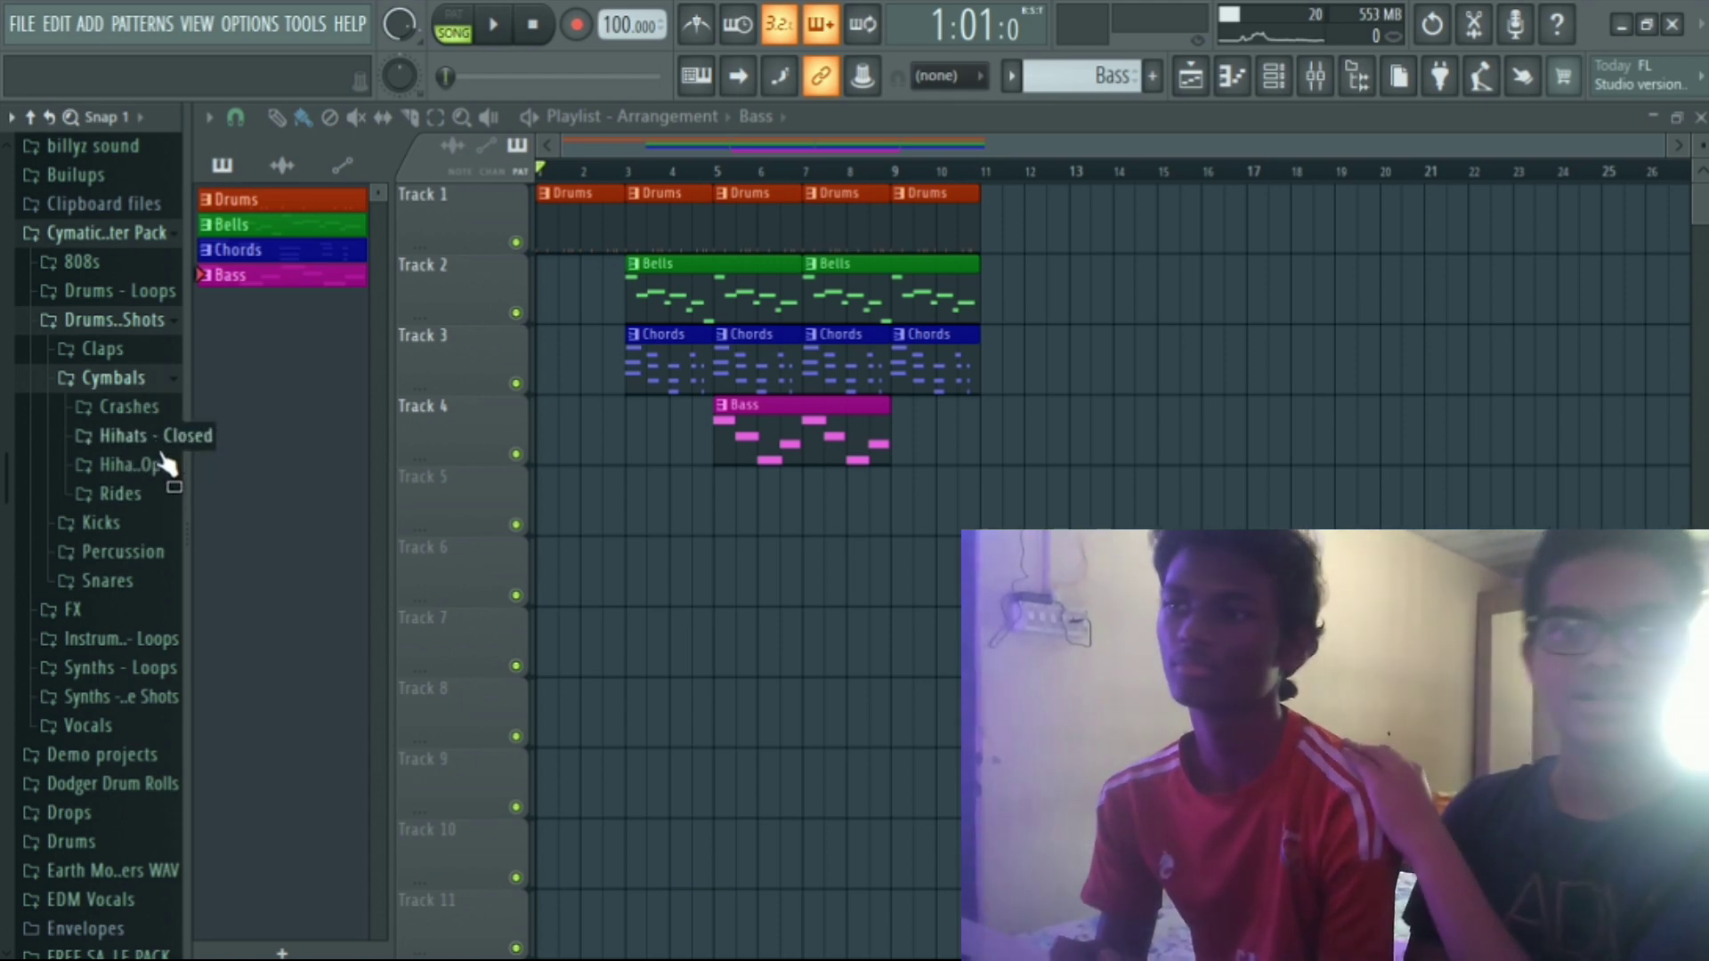
left_click(142, 436)
left_click(143, 514)
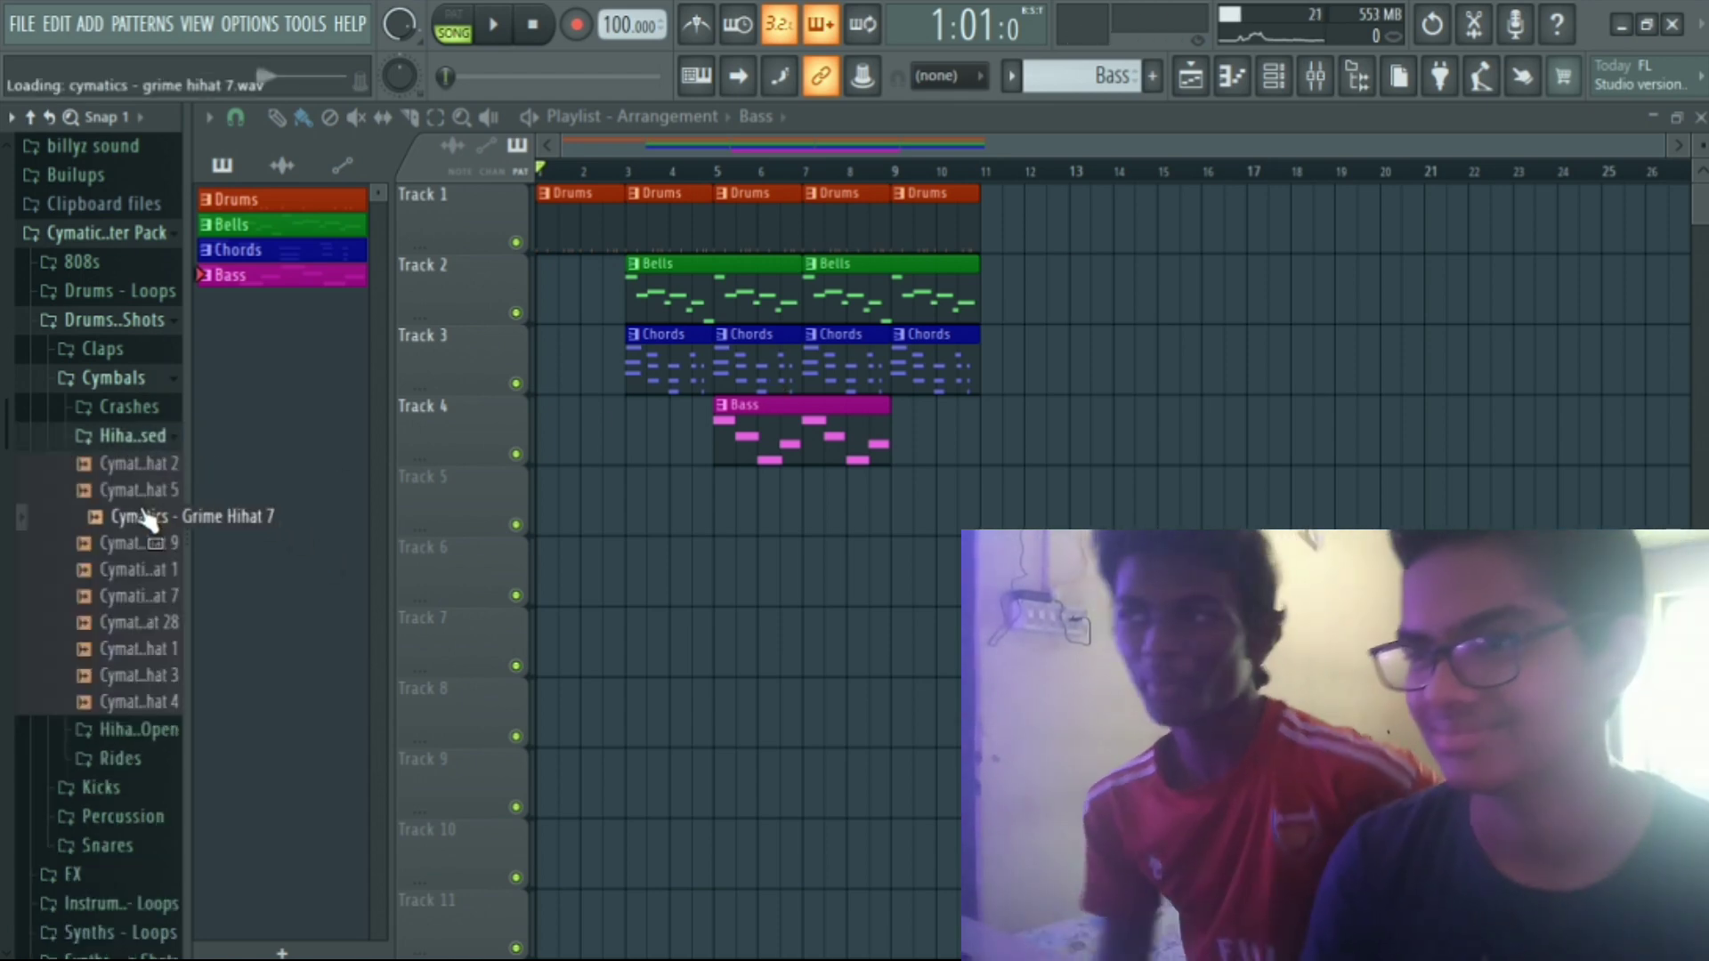
left_click(1285, 91)
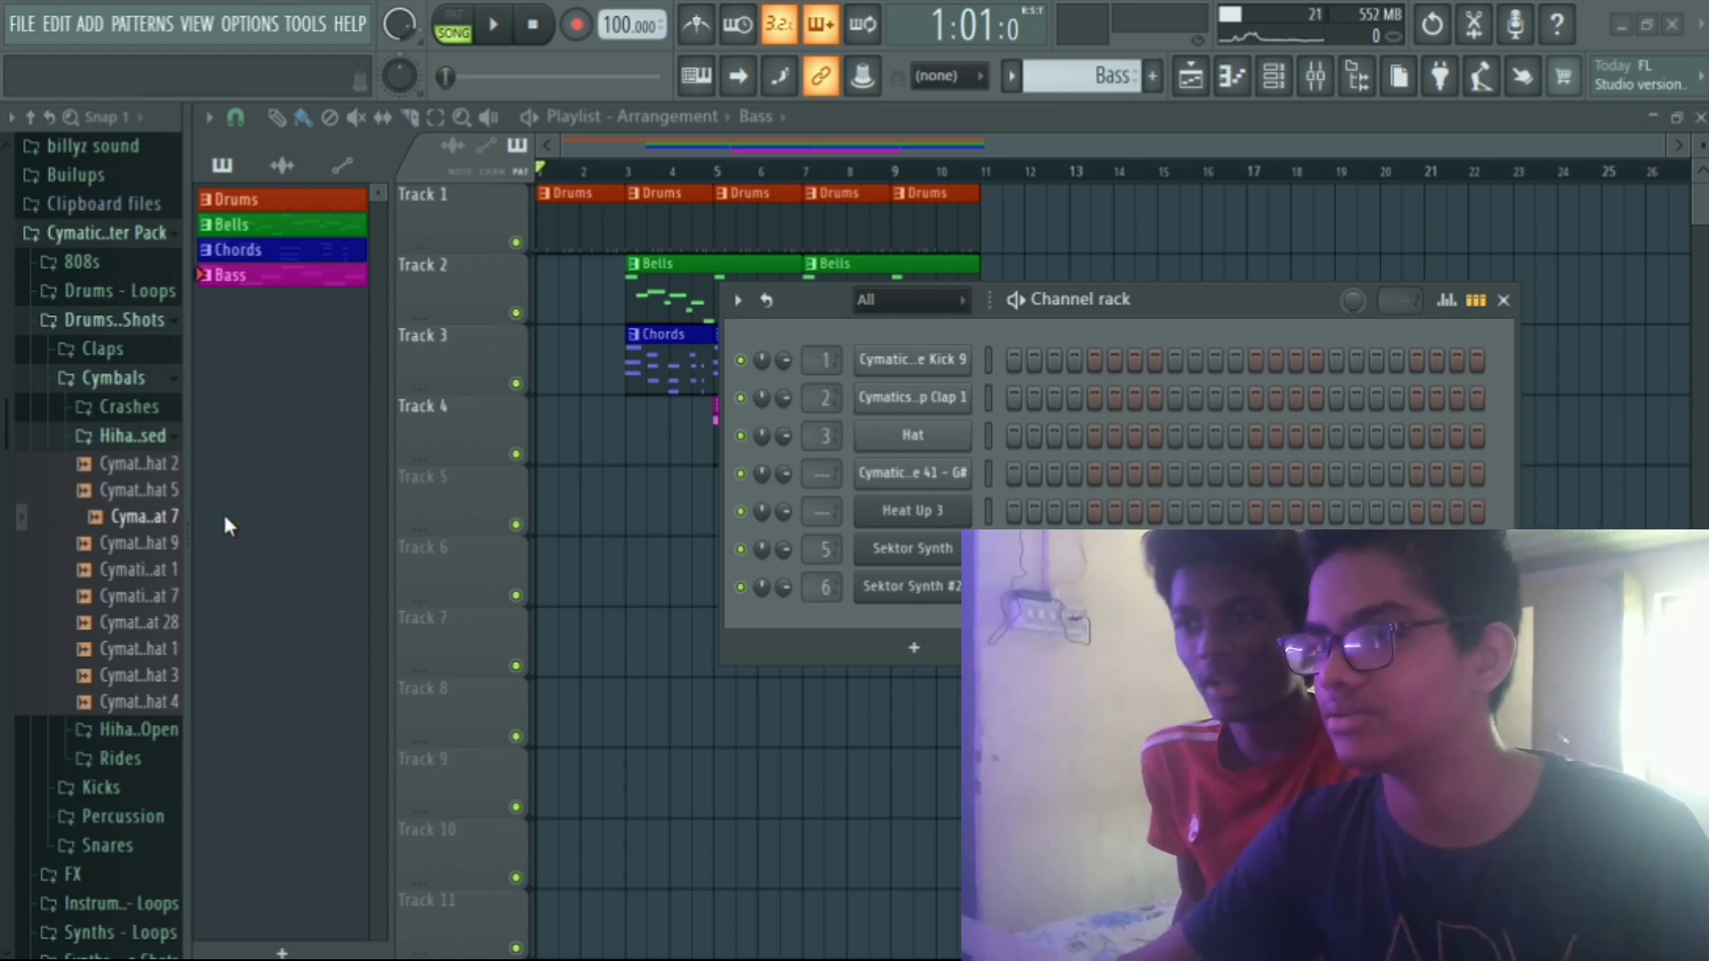
left_click_drag(133, 595, 923, 464)
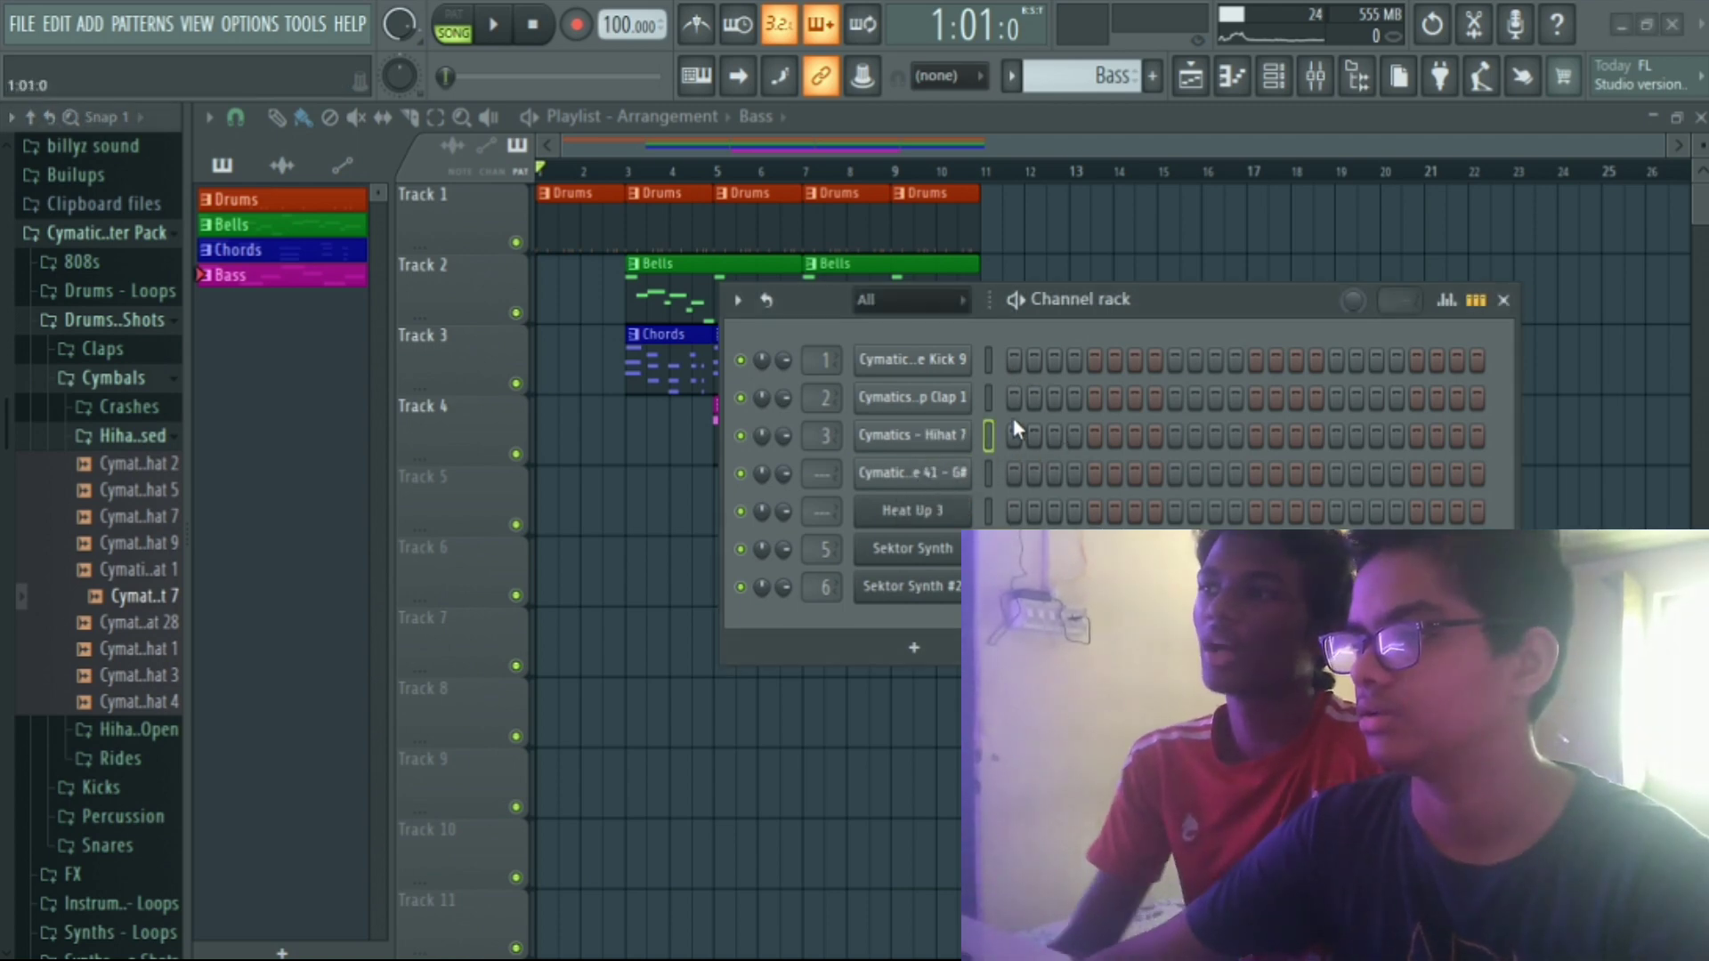
Switch to a new empty pattern and fill each 2 steps of the Cymatics - Hihat 7 channel.
scroll(1104, 75, "down", 1)
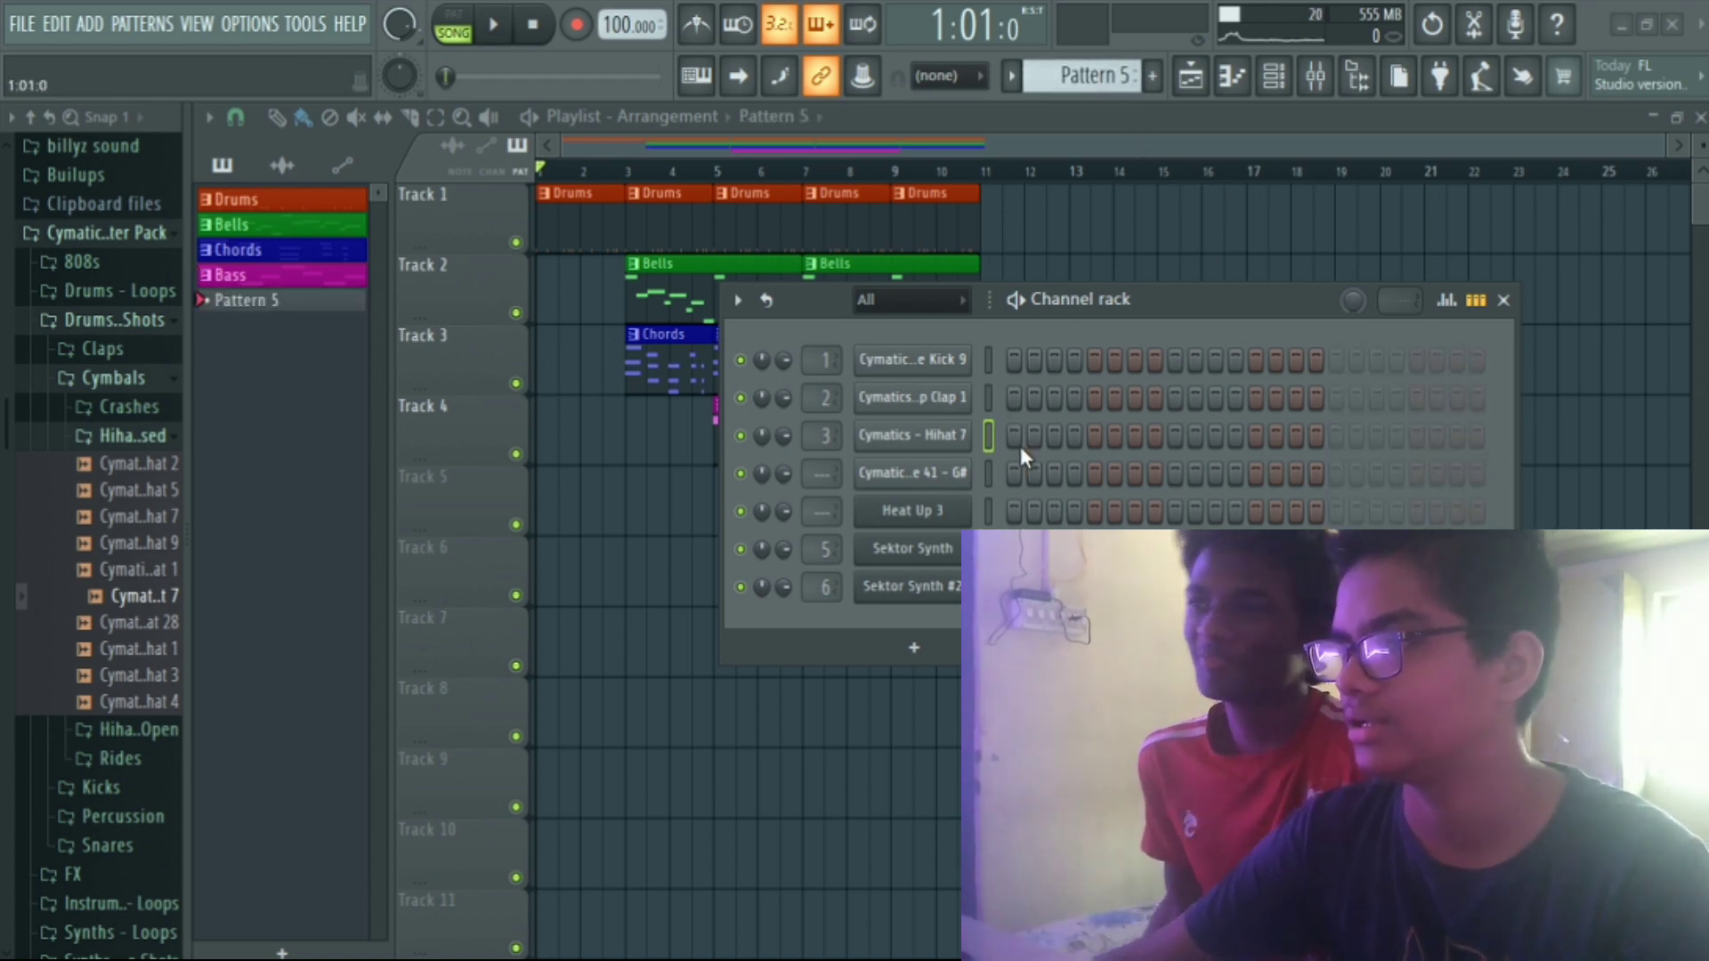
right_click(937, 438)
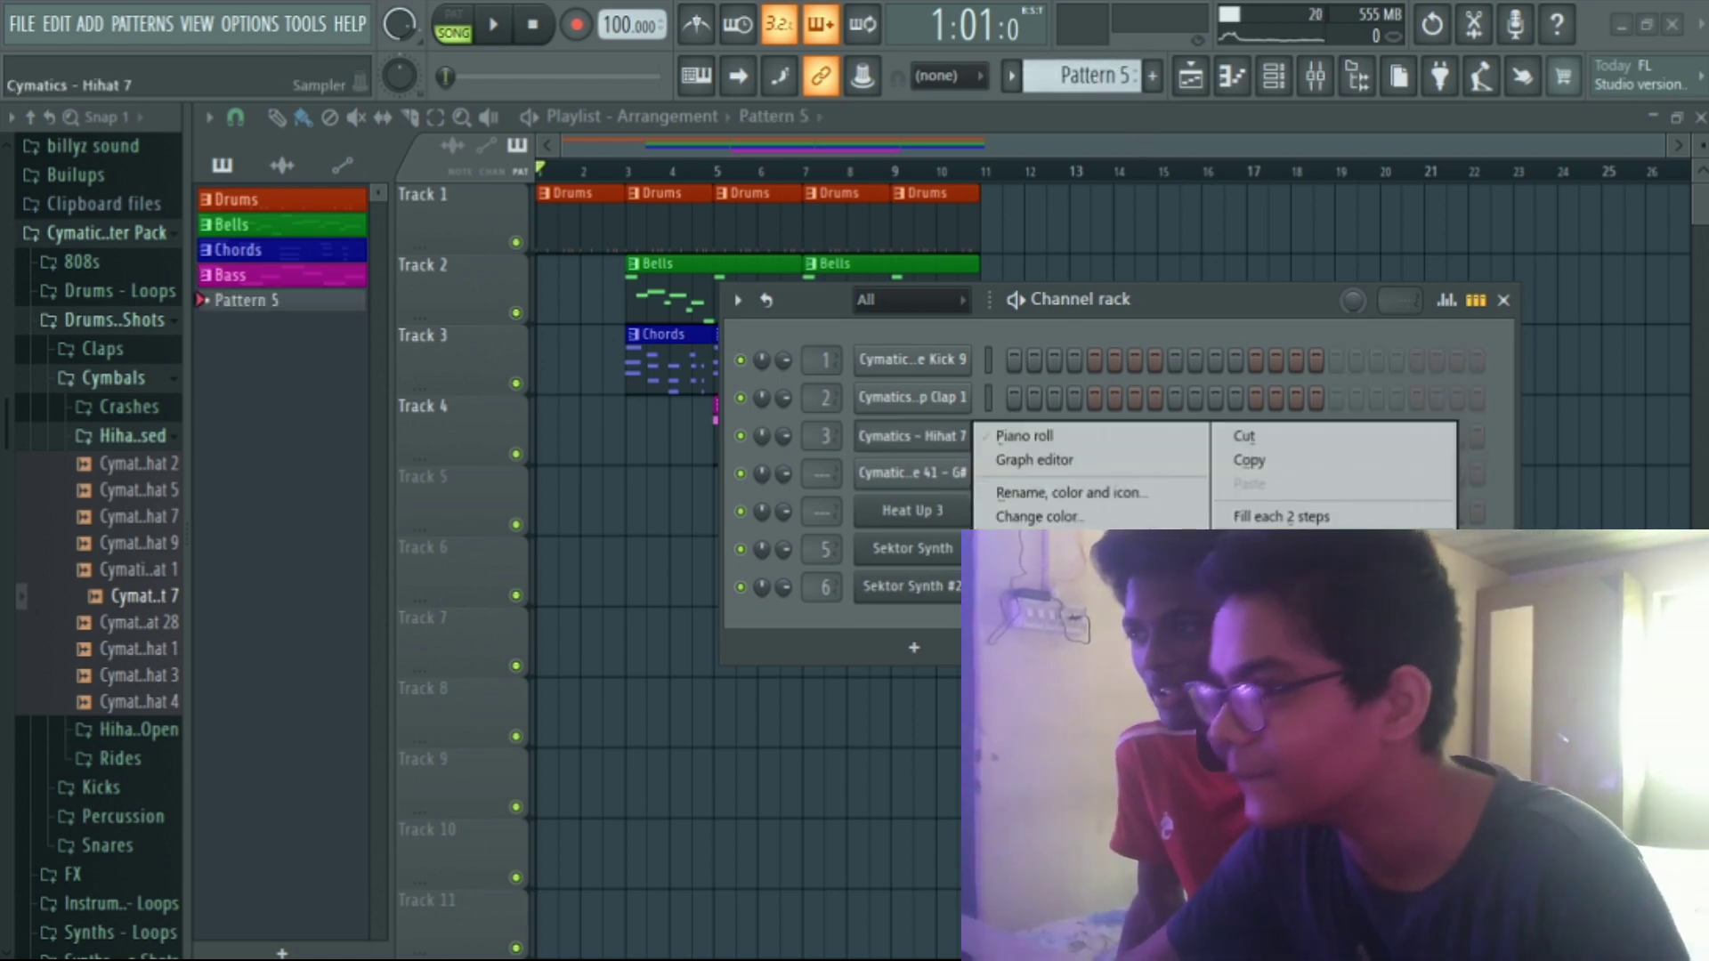
left_click(1353, 516)
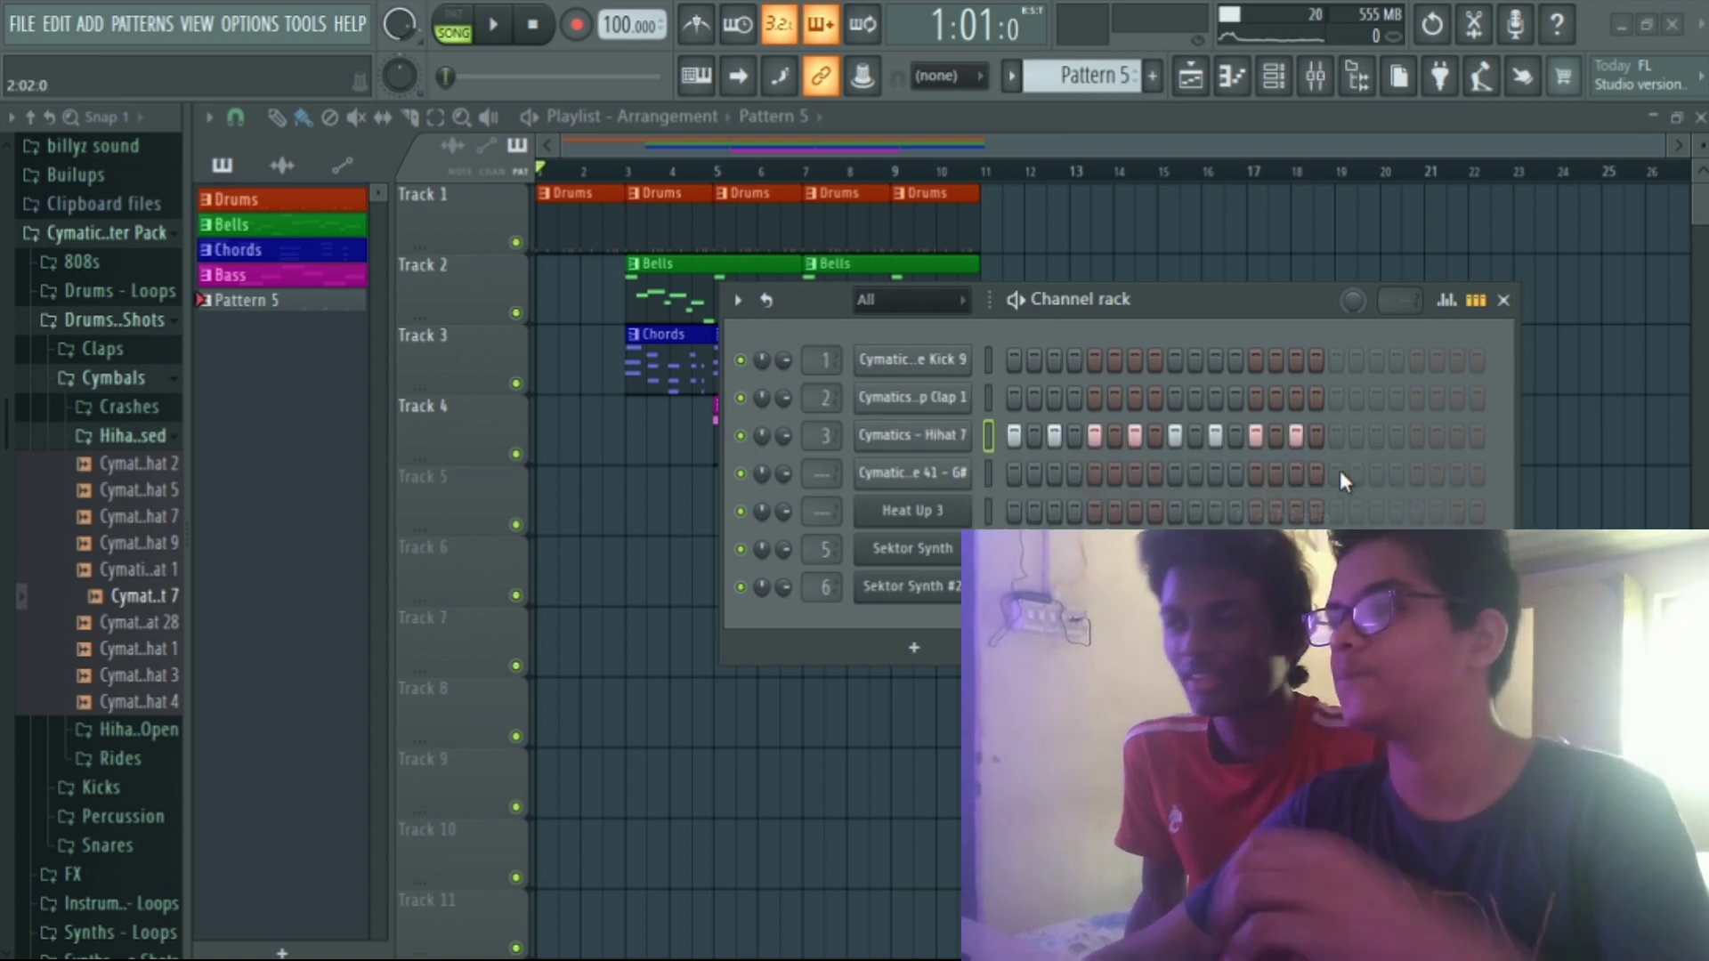
Place one-bar Pattern 5 clips on Track 5 across bars 5 to 10, and play the arrangement.
left_click(1504, 300)
mouse_move(649, 515)
left_mouse_down()
mouse_move(900, 526)
mouse_move(972, 506)
left_mouse_up()
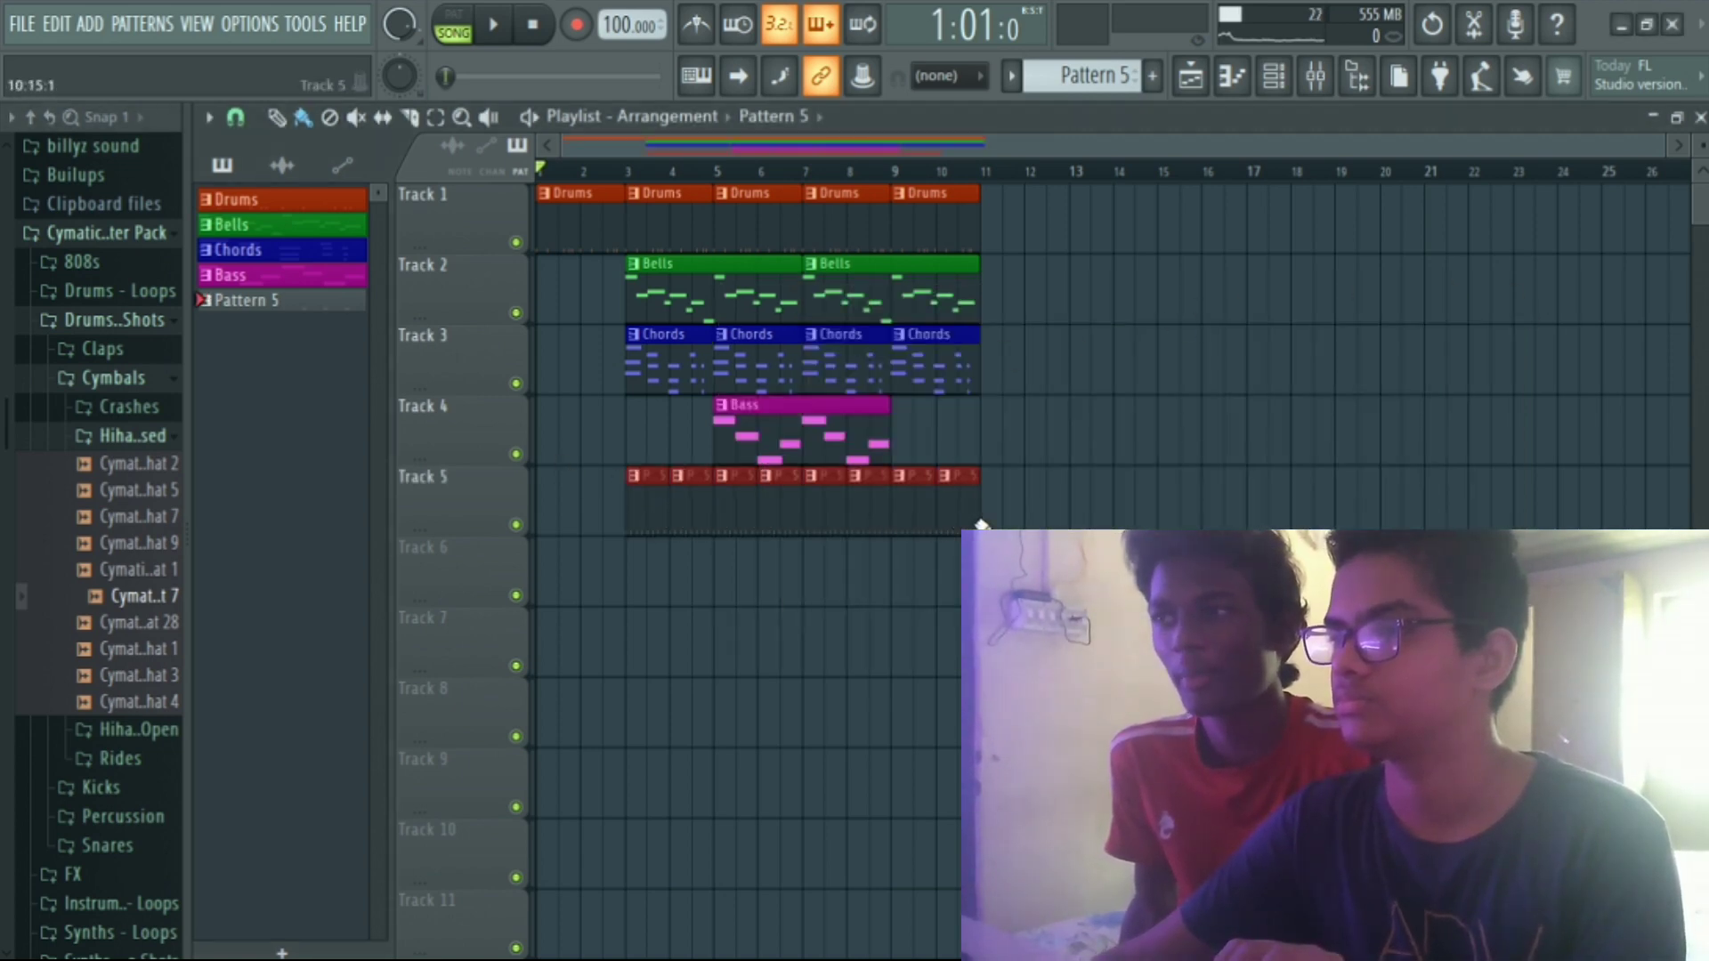
right_click(656, 490)
right_click(693, 486)
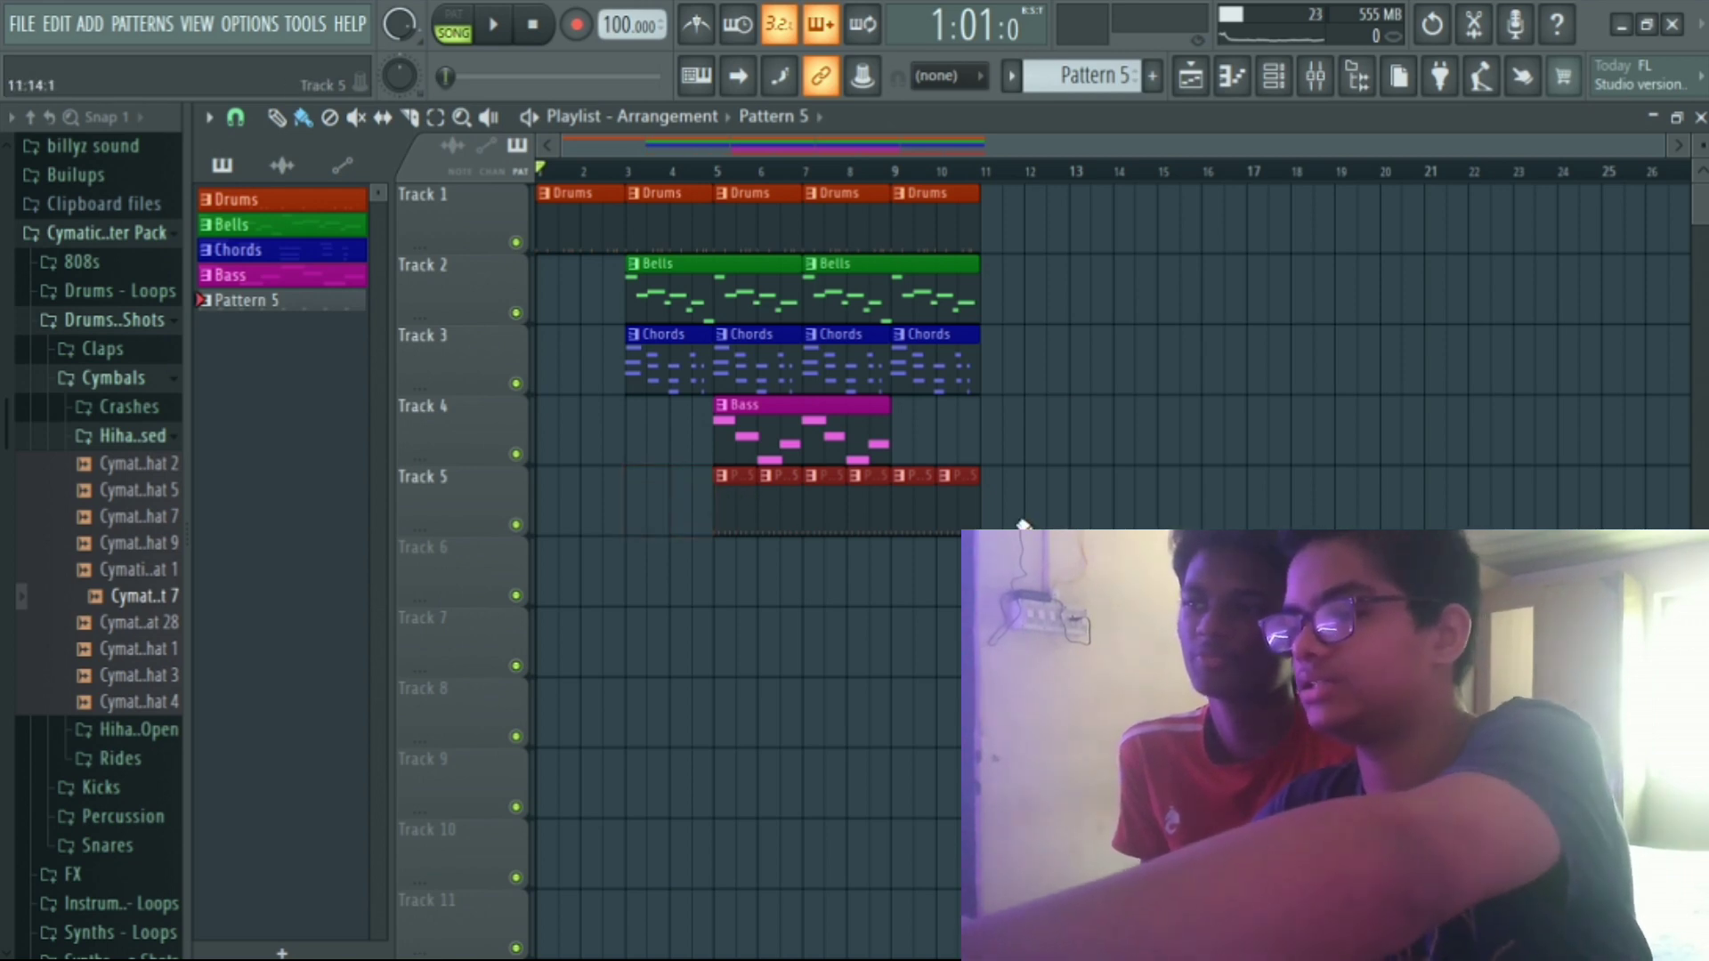
key("space")
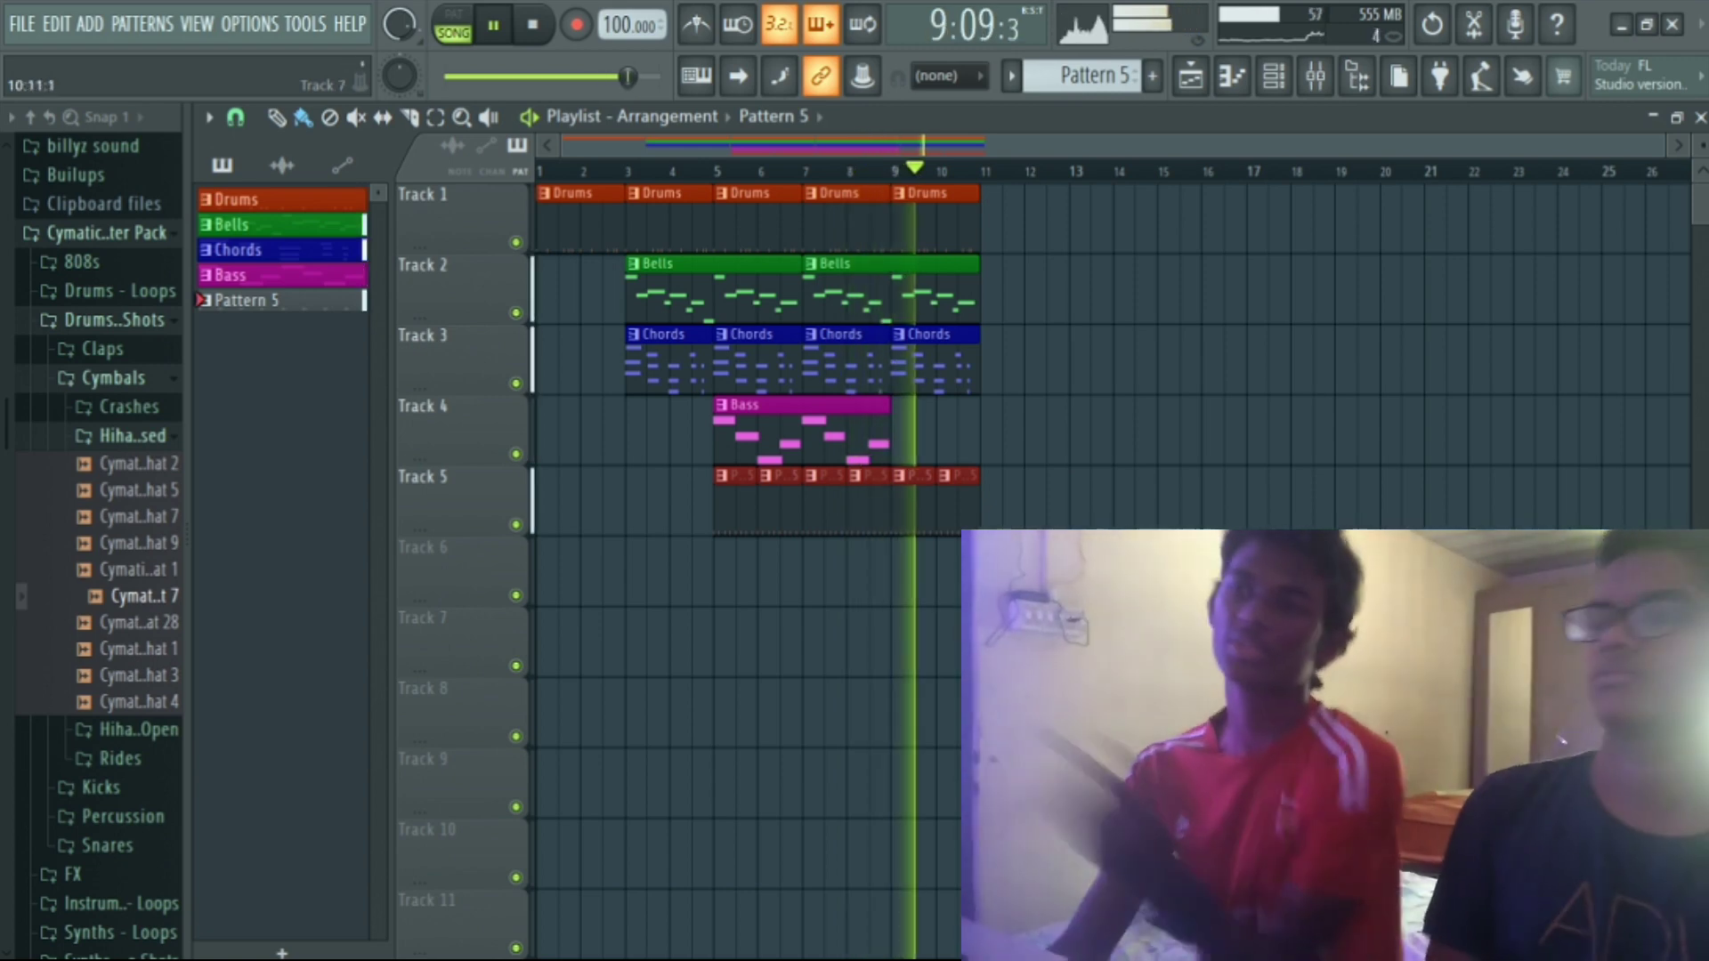
key("space")
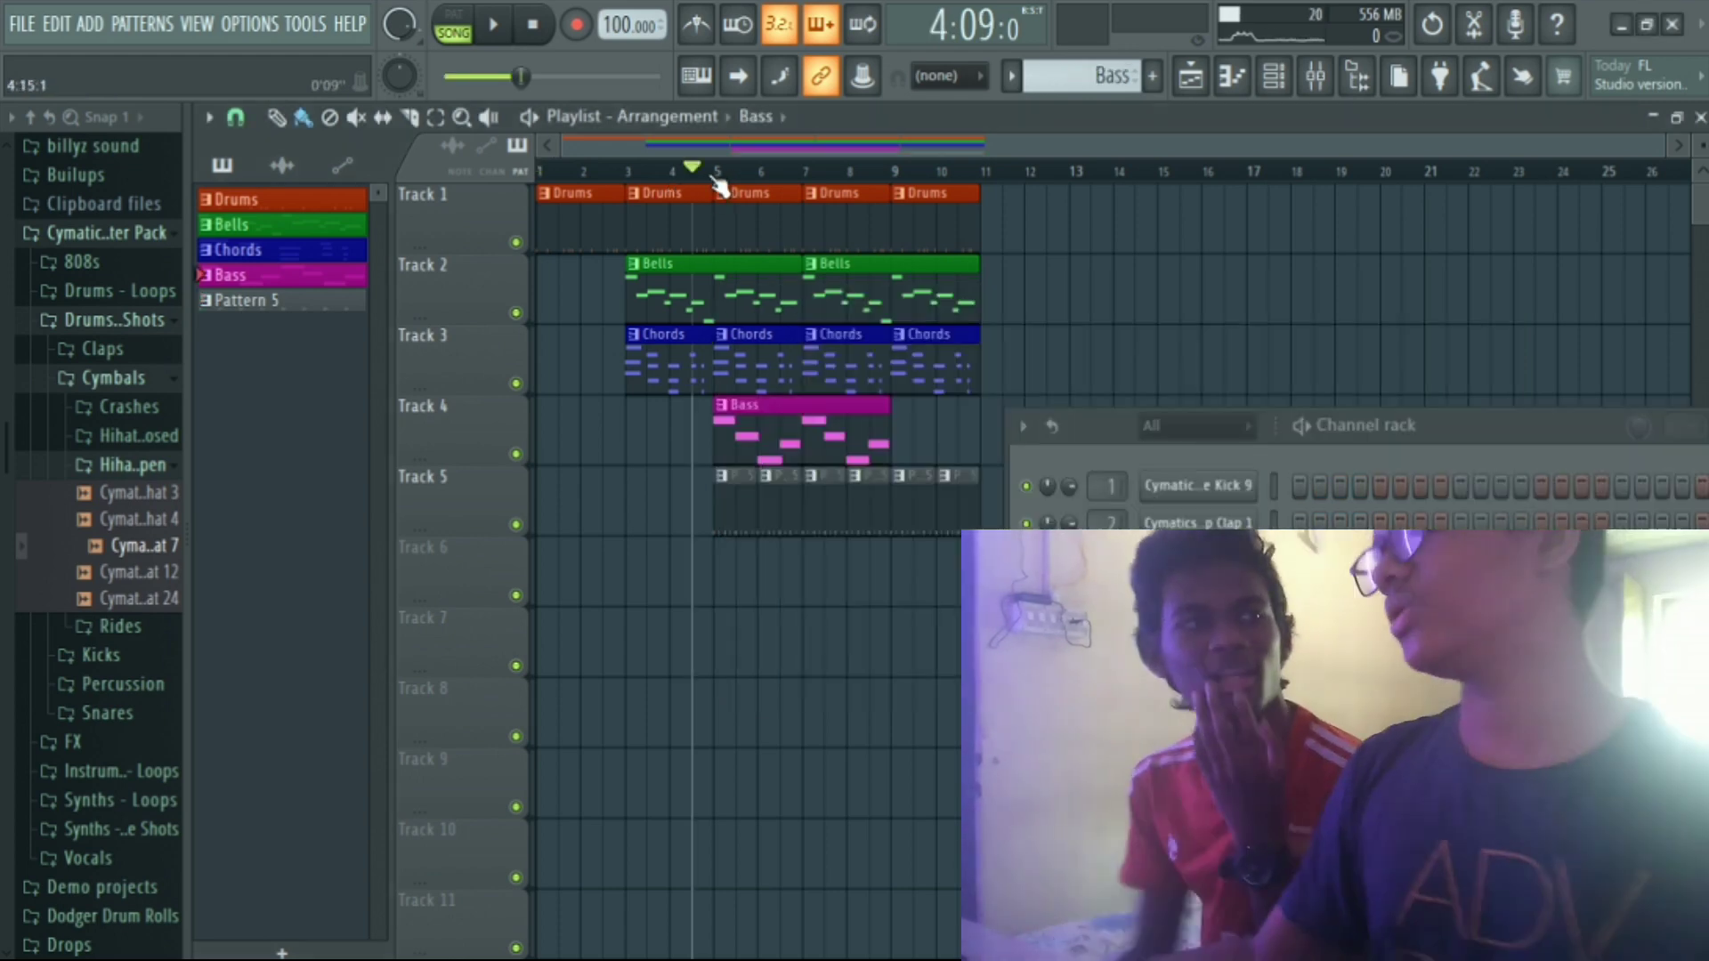
Mute Track 3, which holds the Chords clips.
right_click(517, 385)
right_click(516, 384)
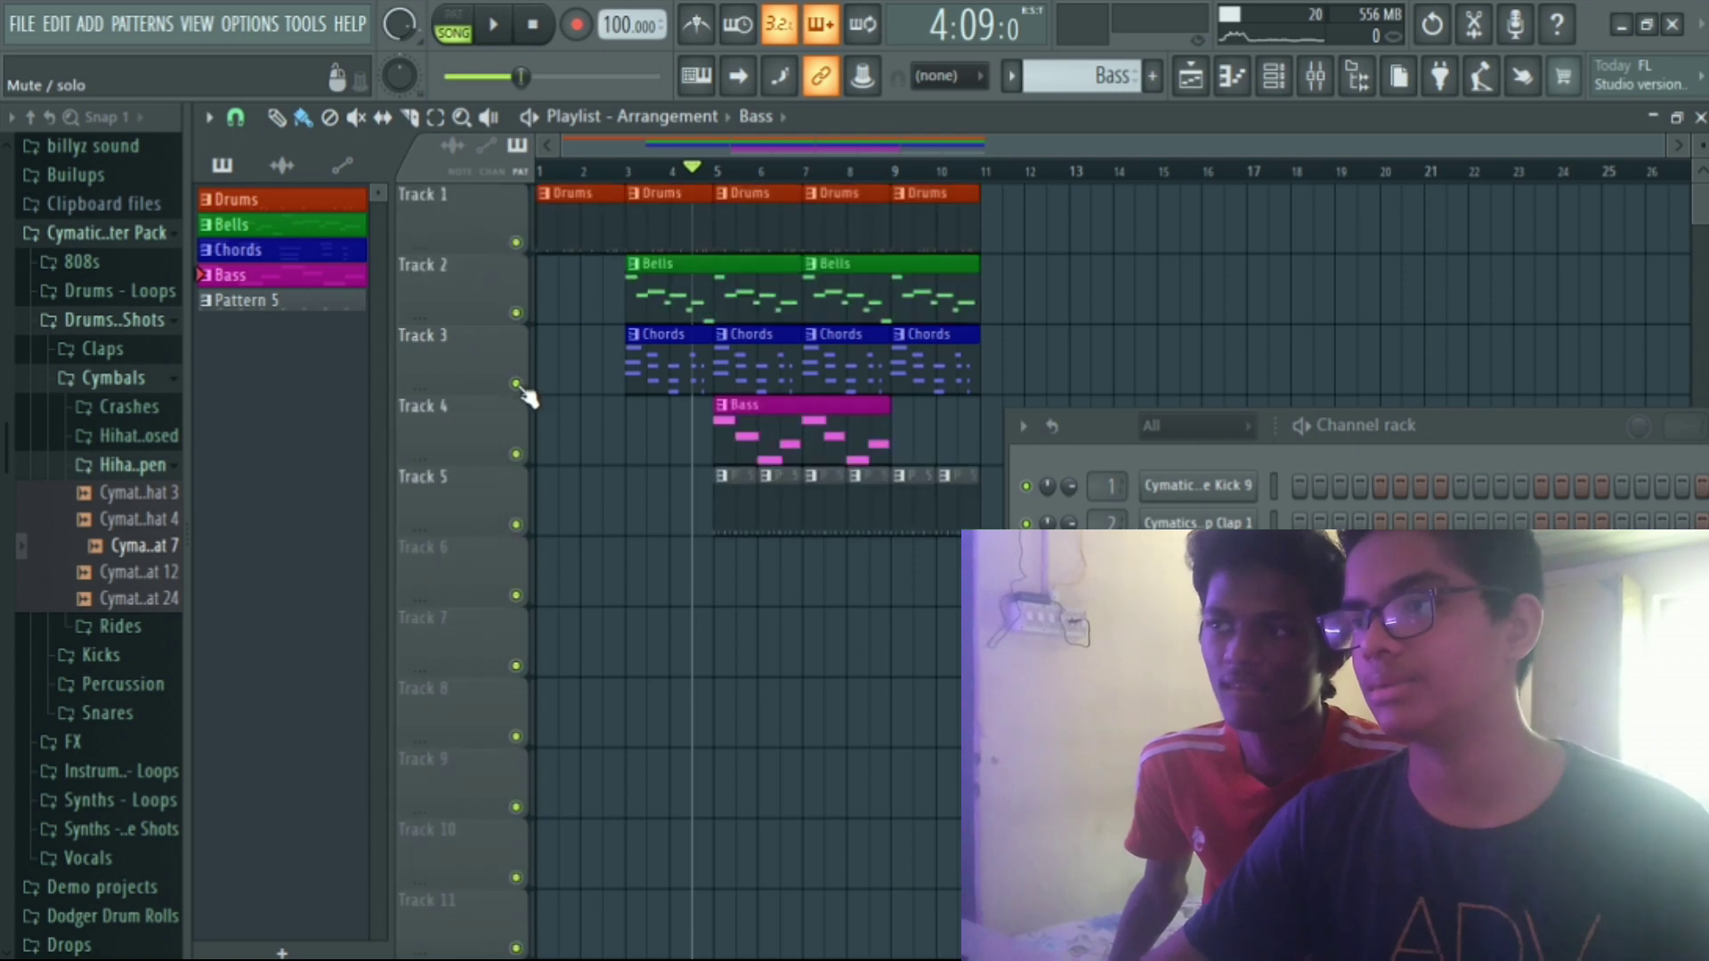
right_click(516, 384)
right_click(516, 384)
left_click(516, 383)
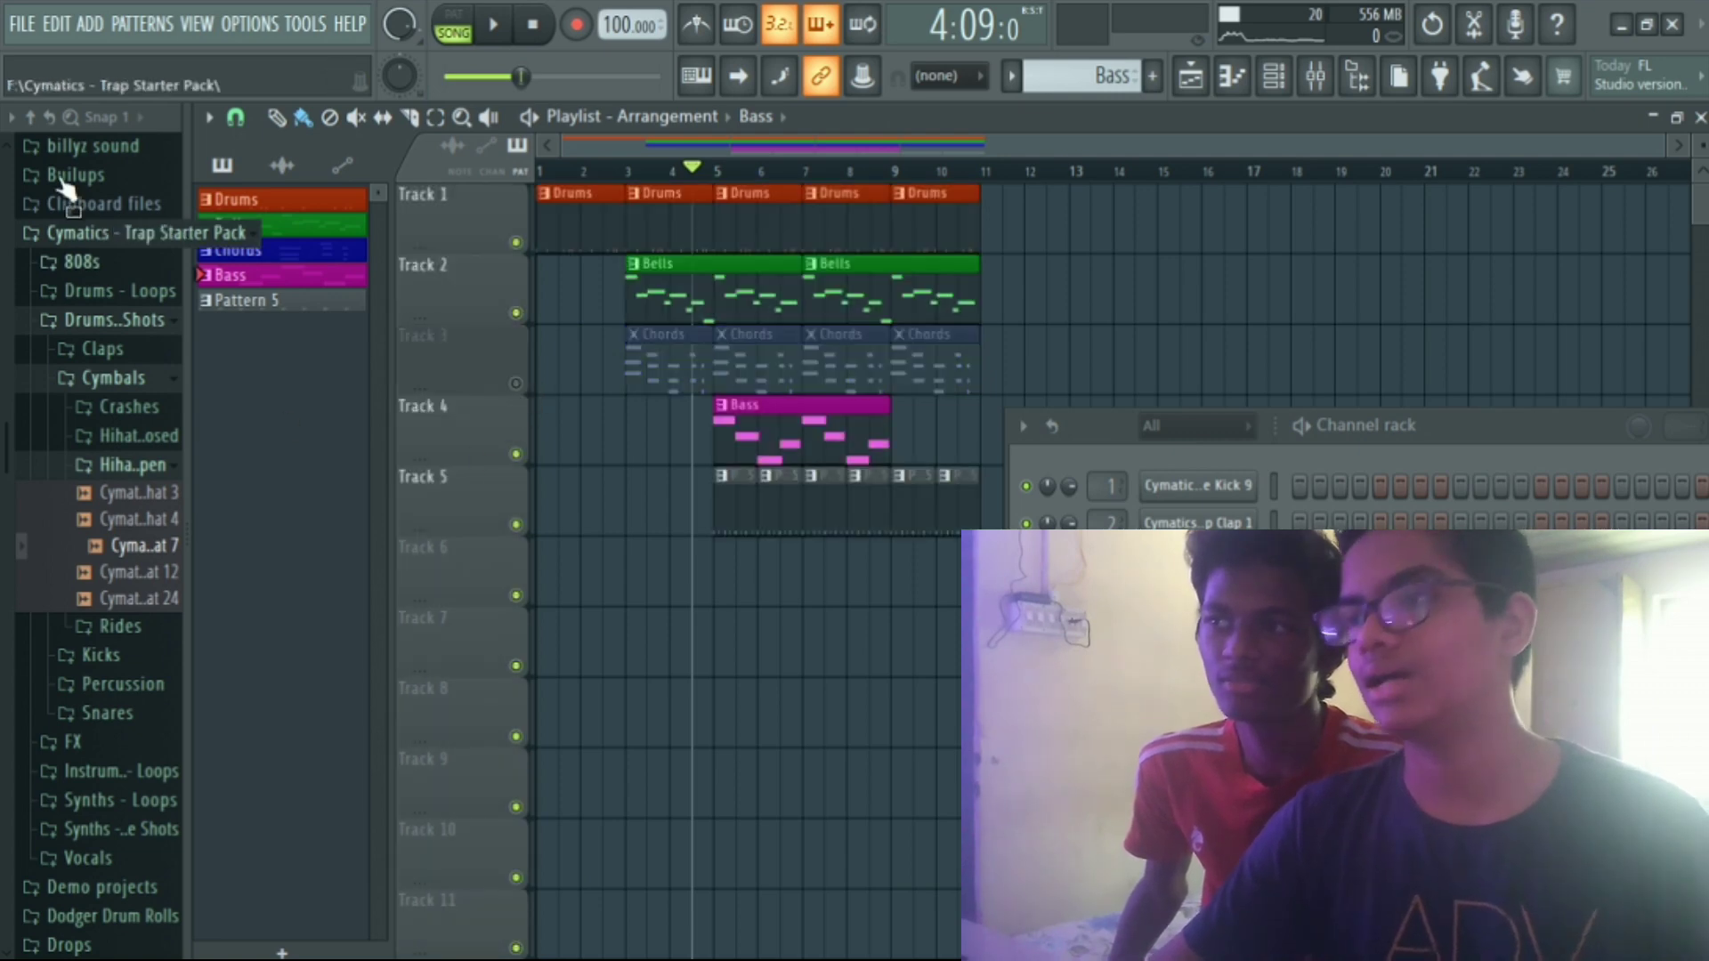
Play the arrangement from bar 1 without the chords, and stop playback.
left_click_drag(692, 169, 516, 175)
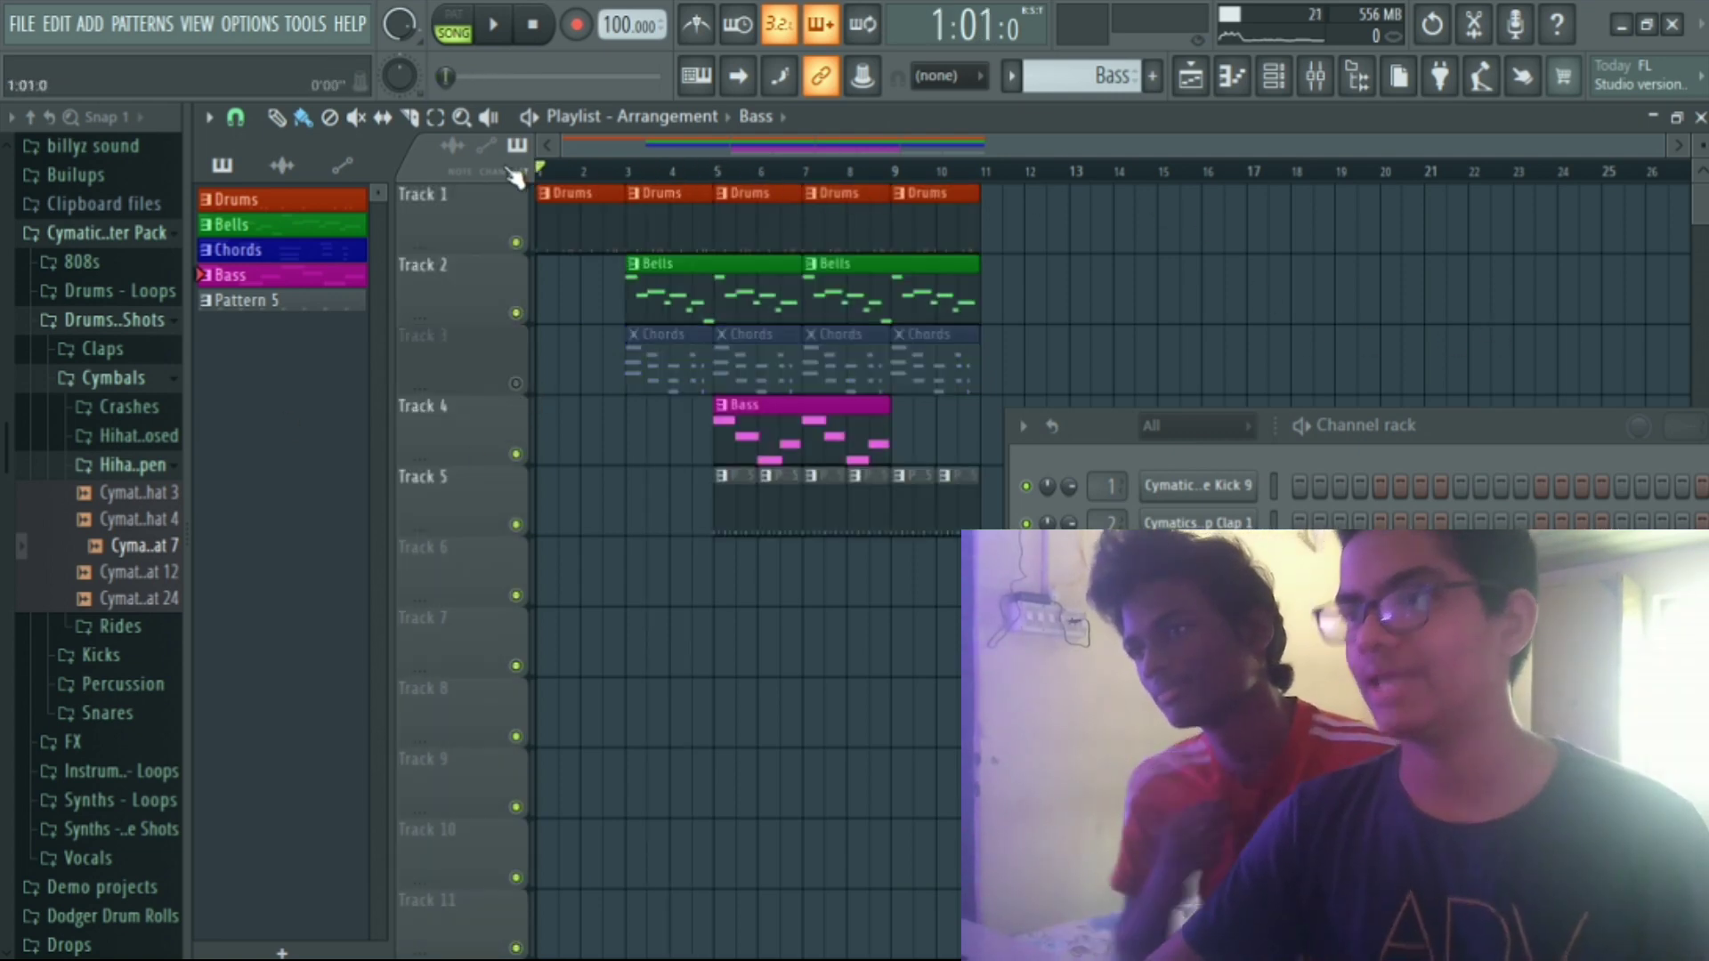
key("space")
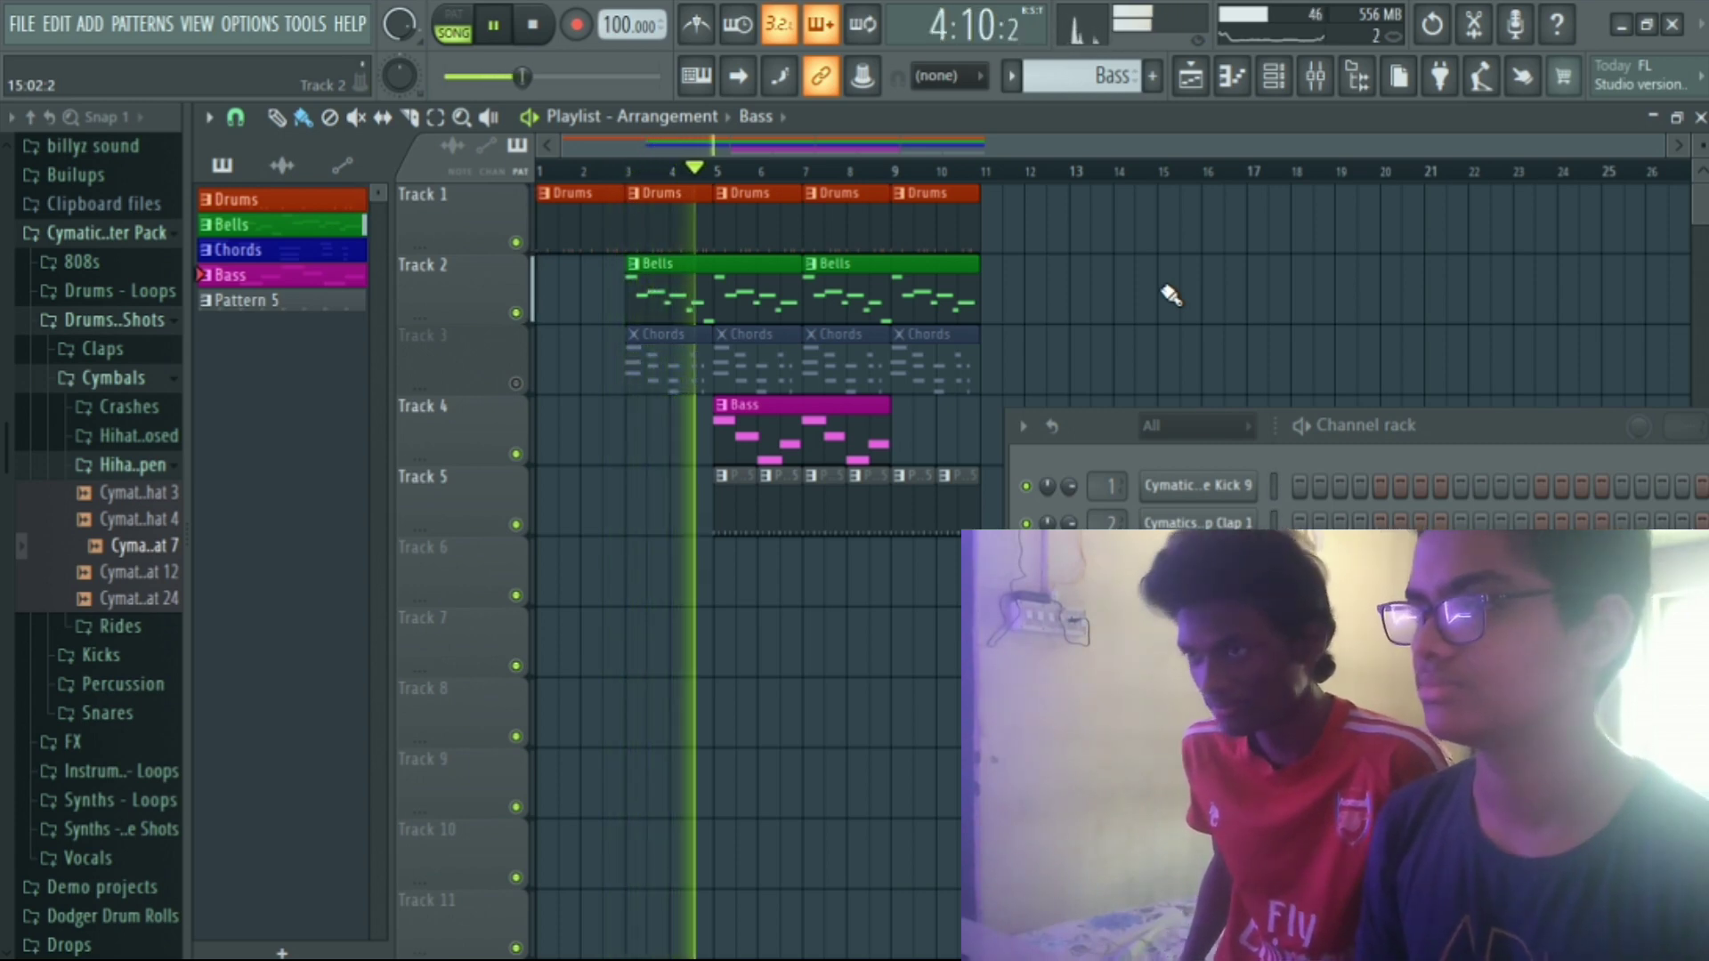
key("plus")
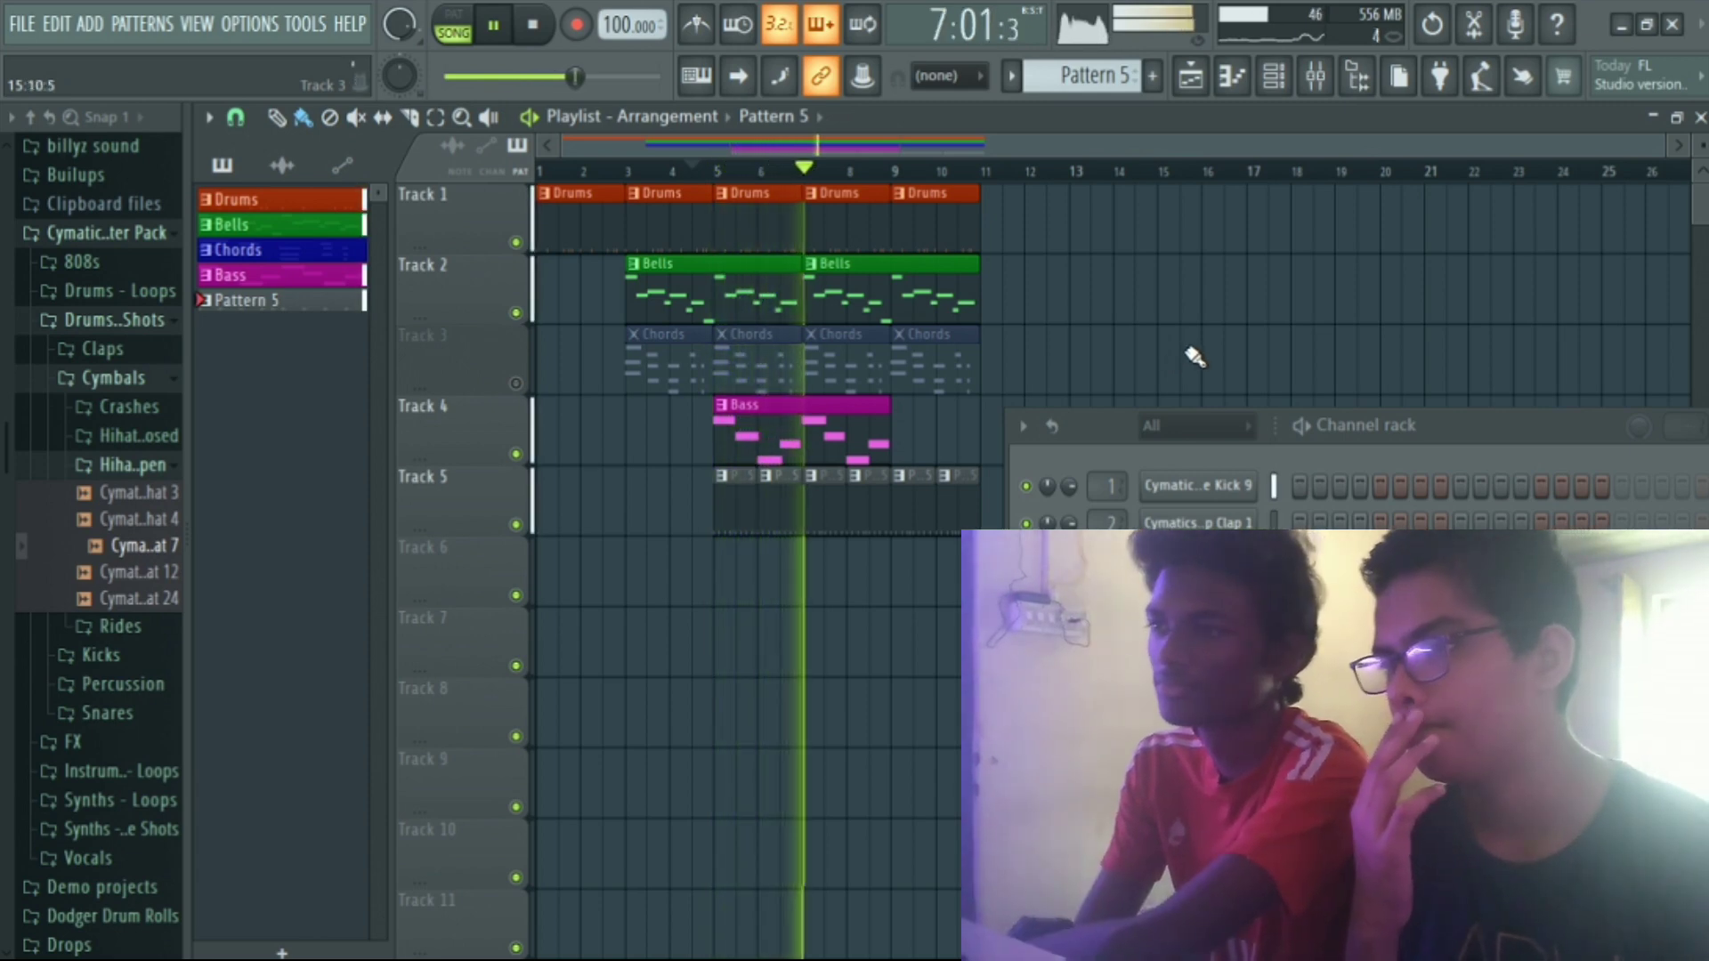
left_click_drag(1424, 429, 1413, 452)
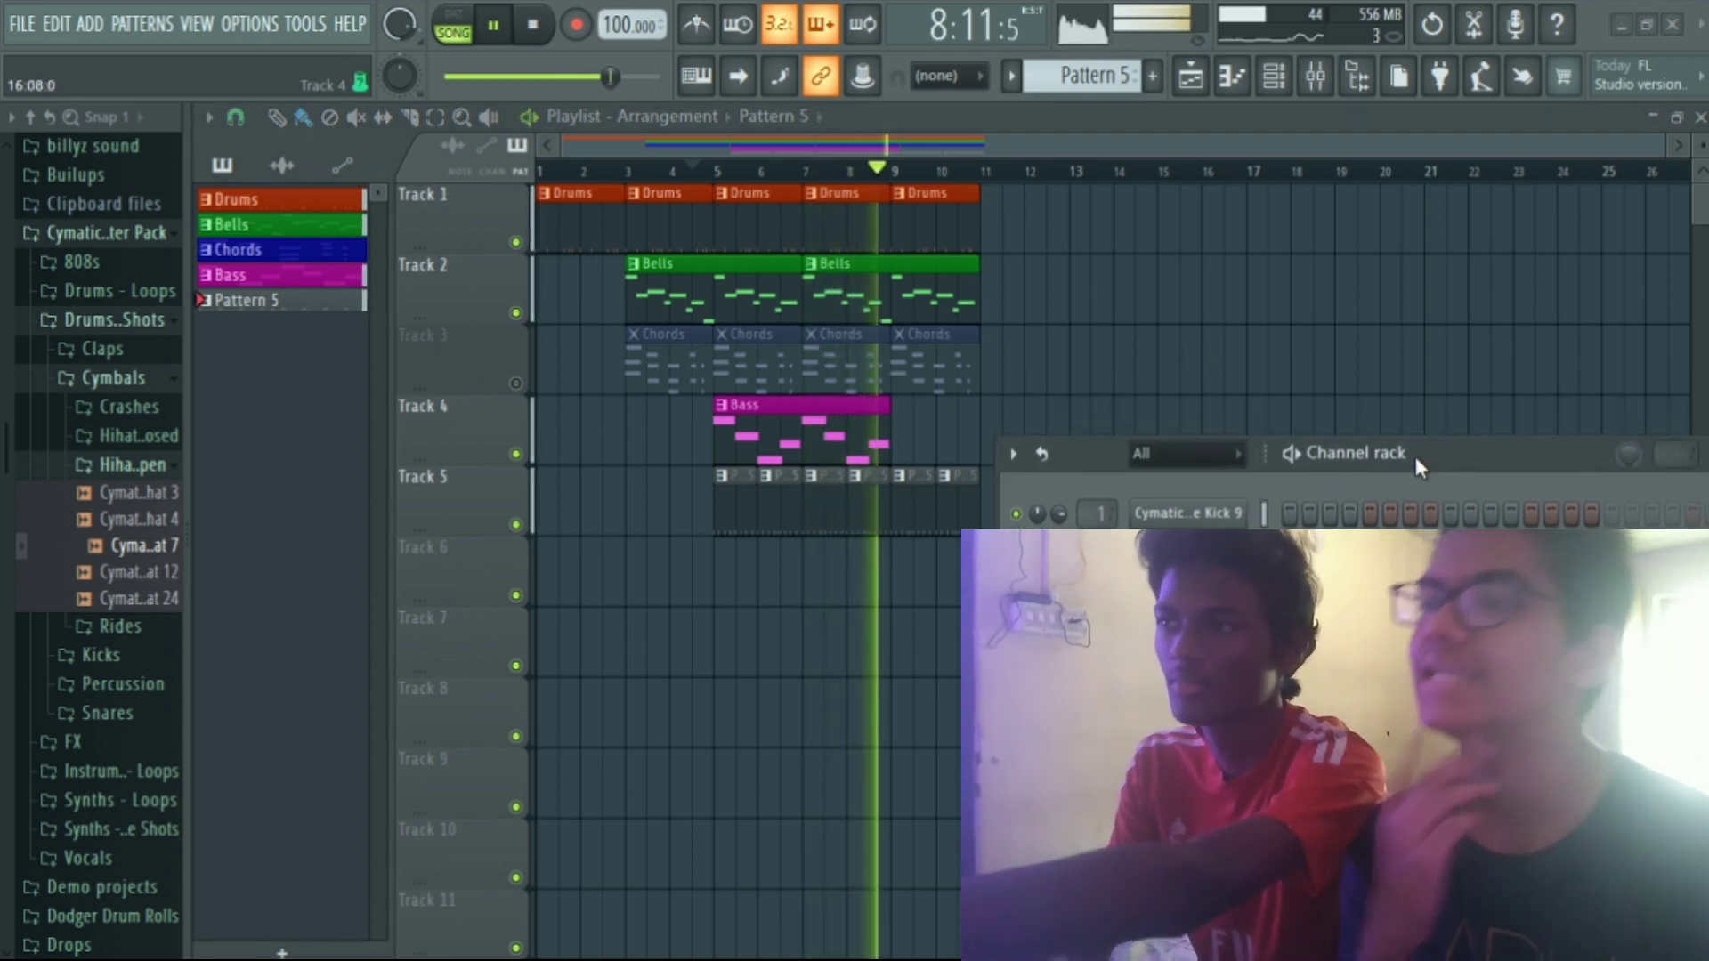
key("space")
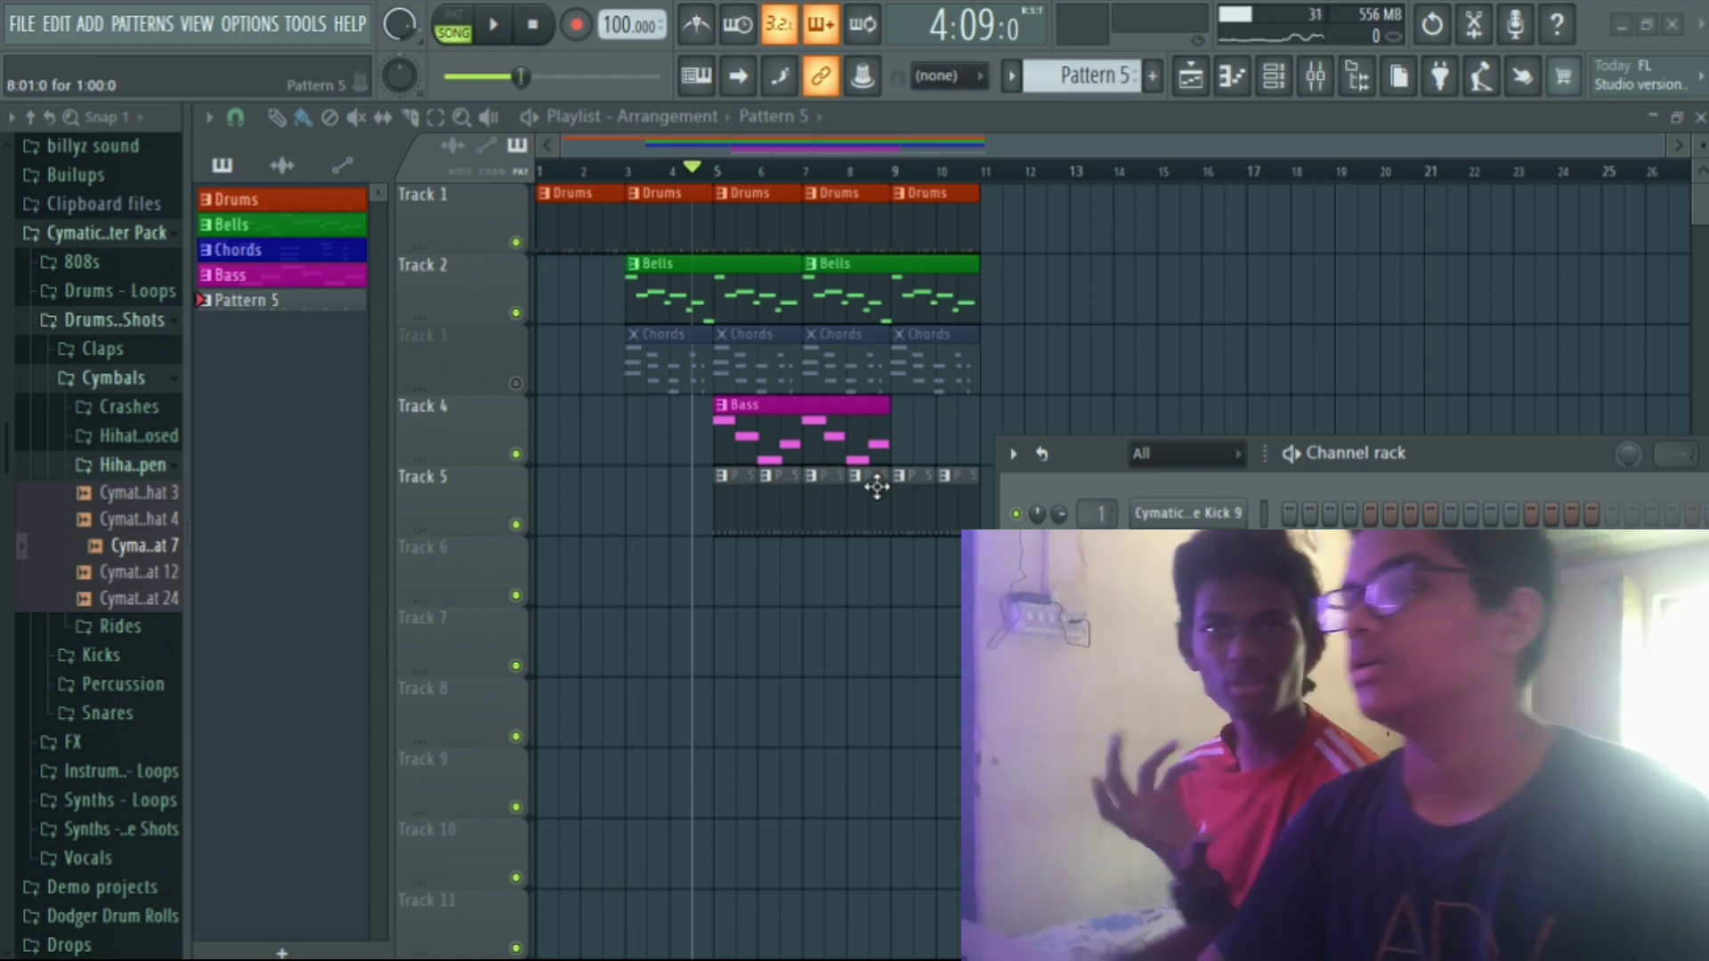
Move the Bass clip to bar 3 on Track 4 and the Pattern 5 clips to bars 3 to 7 on Track 5.
left_click_drag(777, 453, 689, 453)
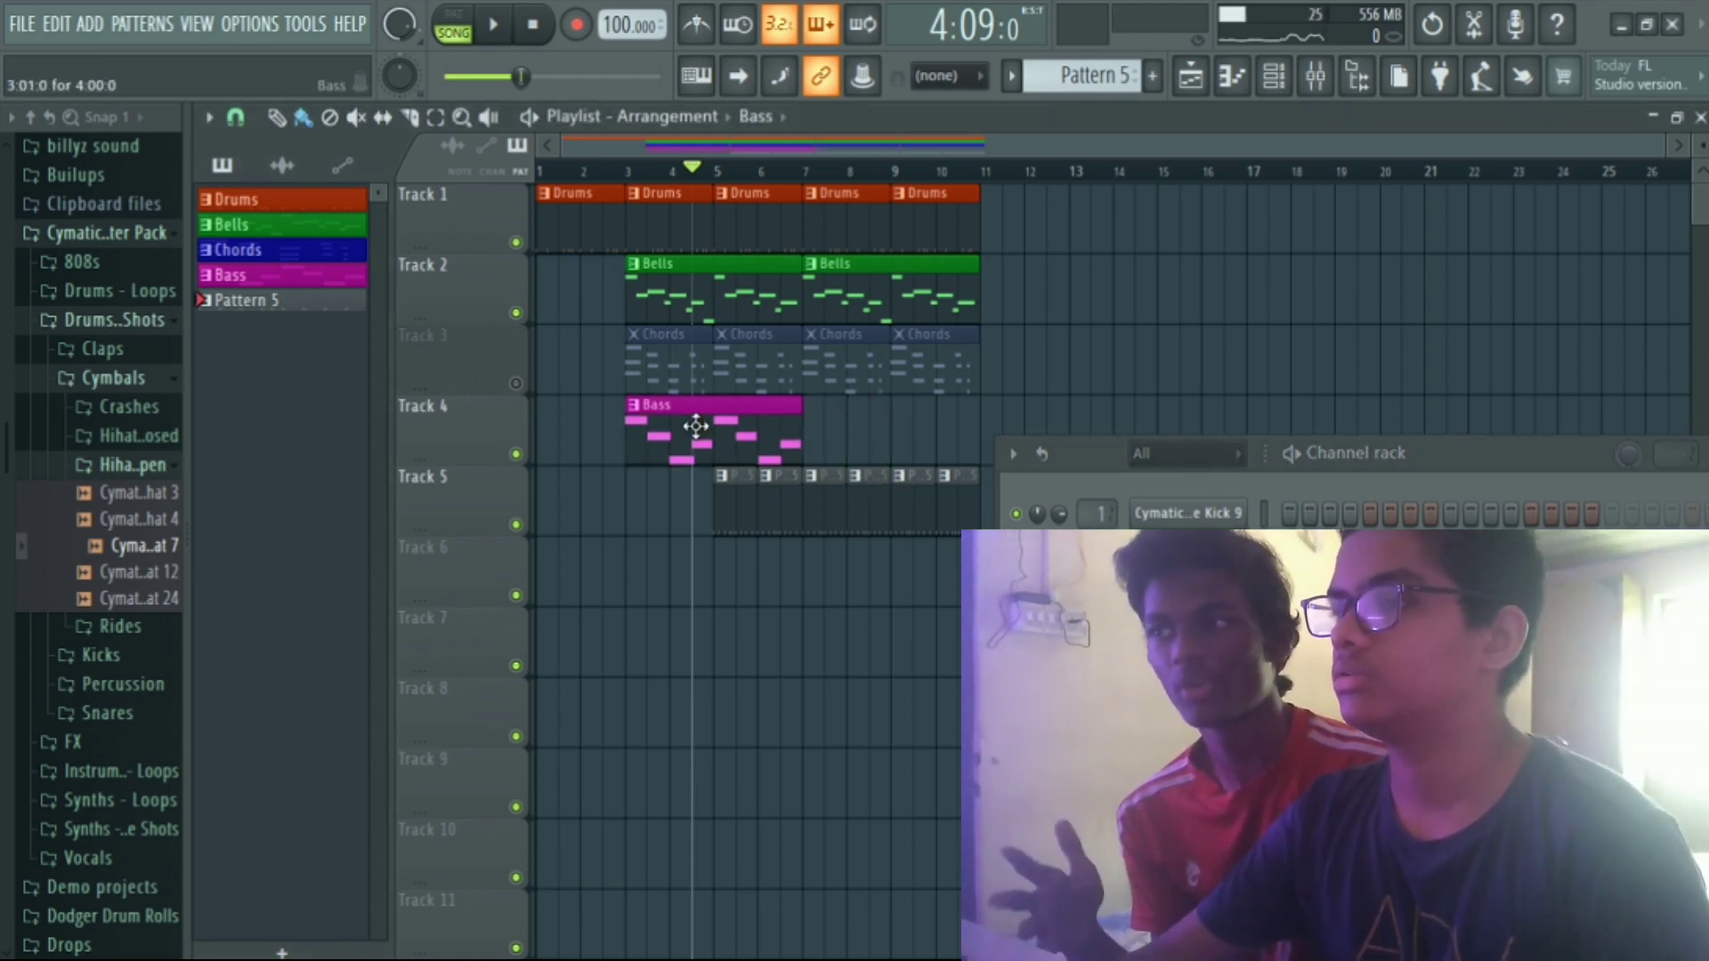
left_click_drag(786, 503, 645, 489)
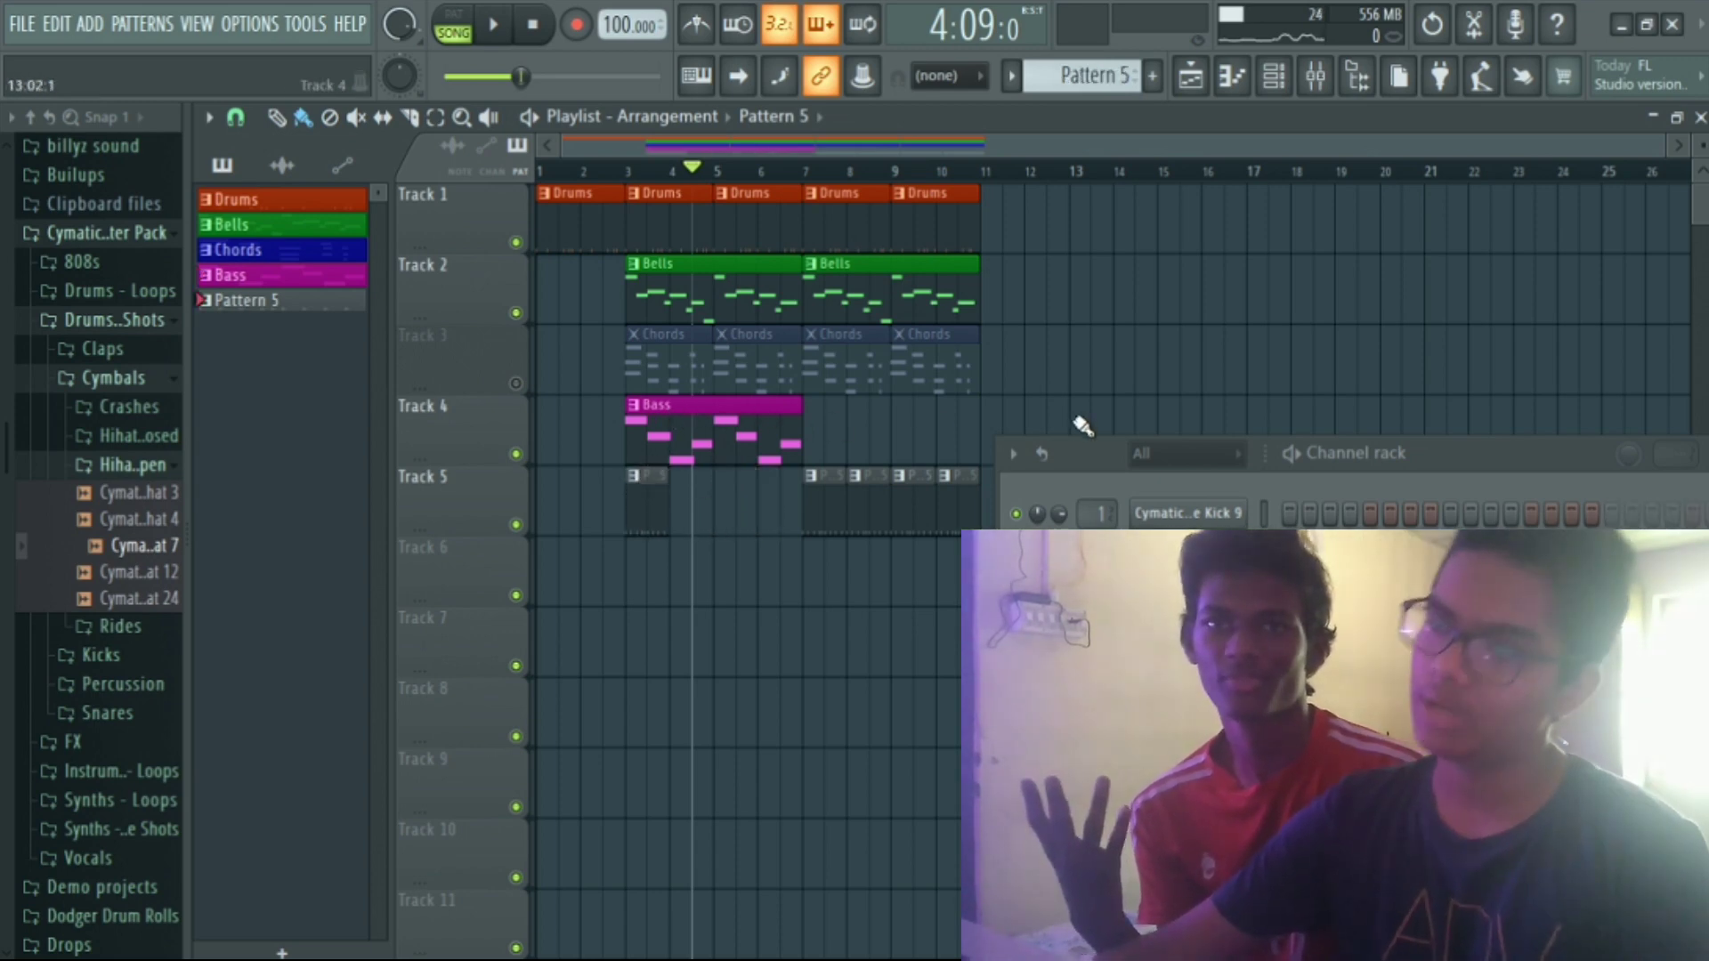
left_click_drag(823, 497, 710, 483)
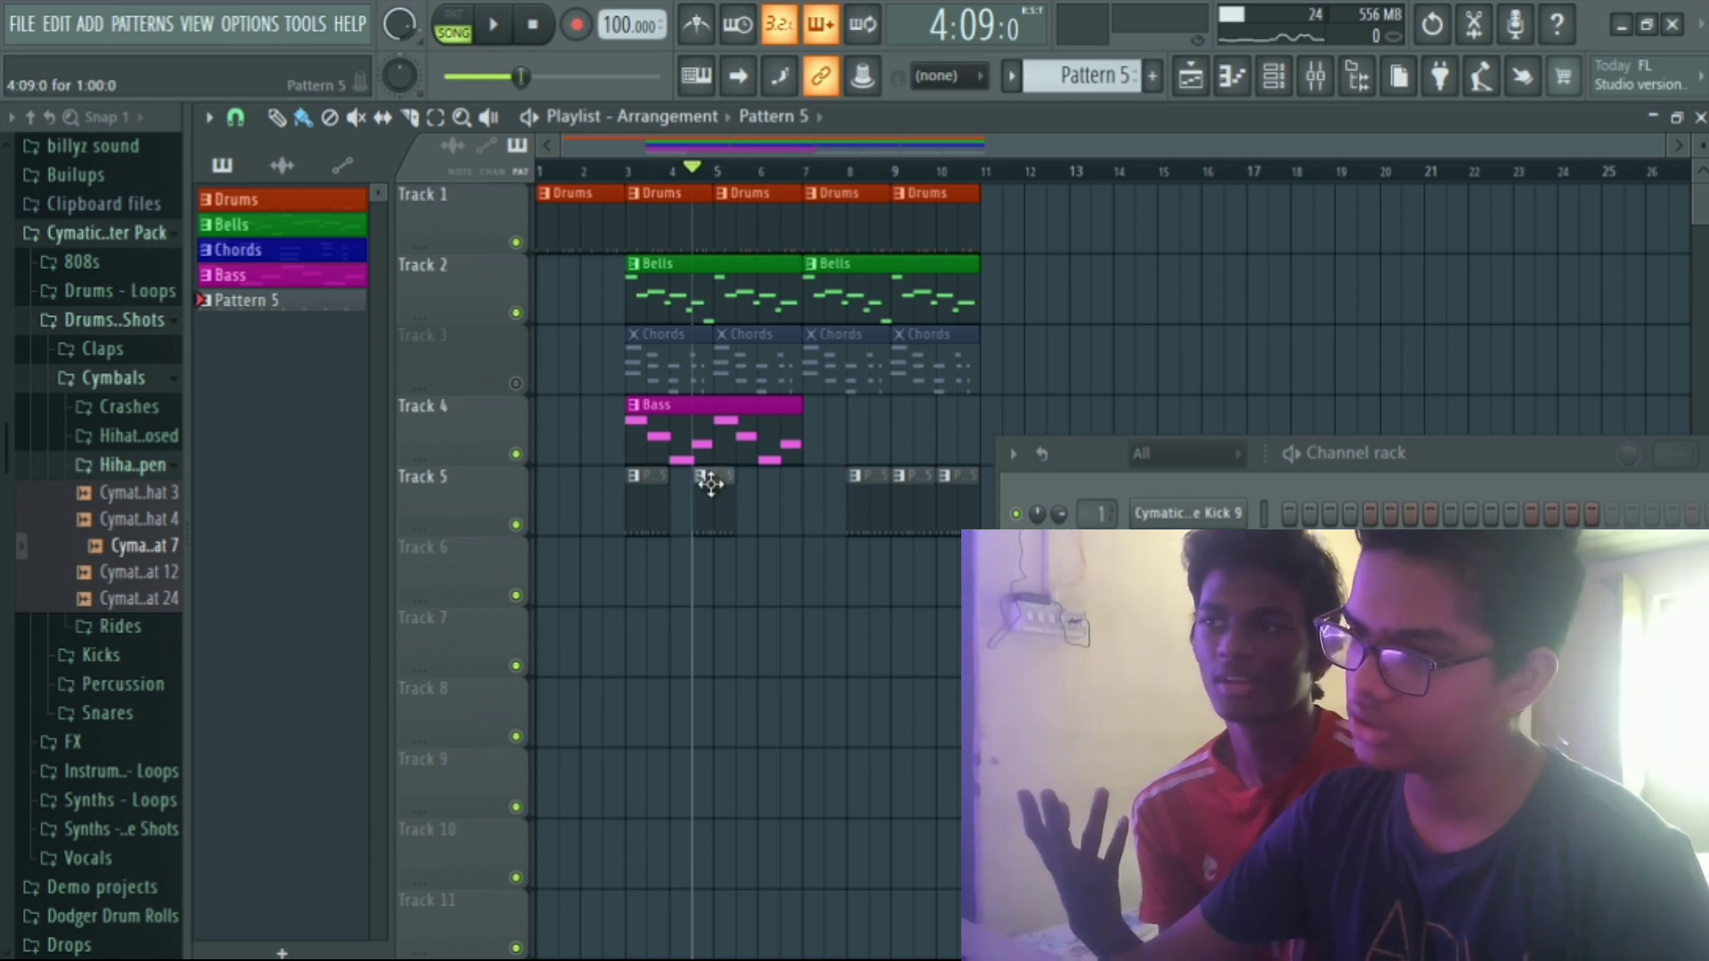
left_click_drag(864, 488, 736, 497)
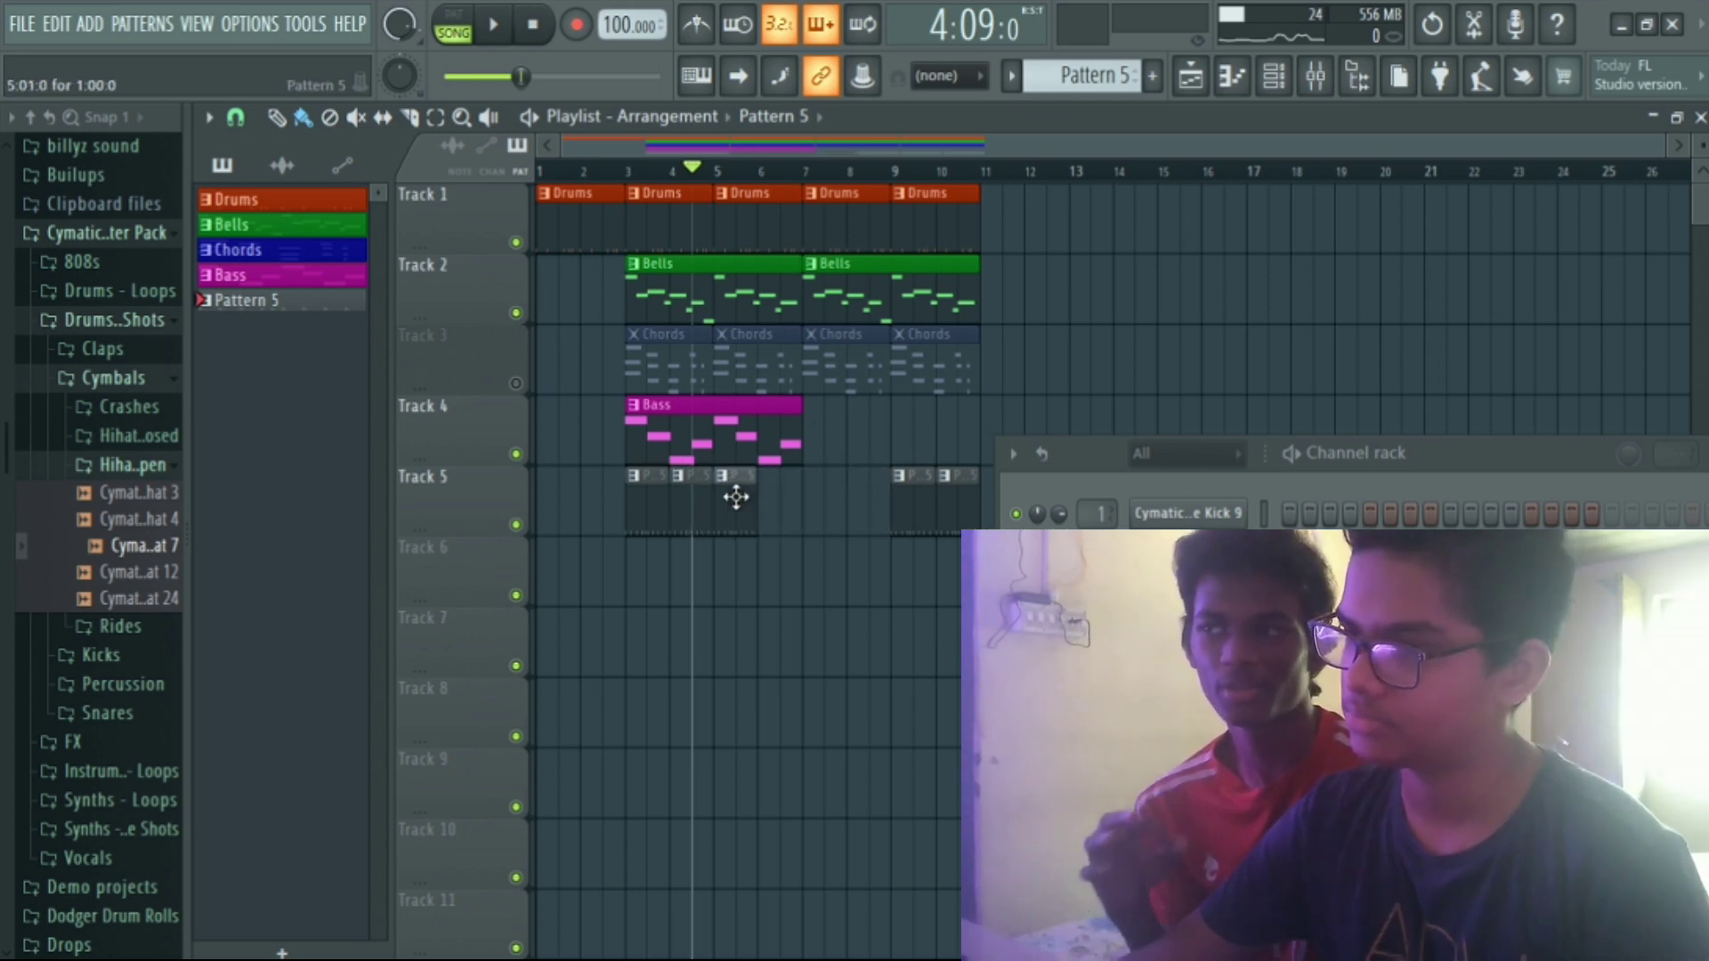
left_click_drag(906, 502, 790, 514)
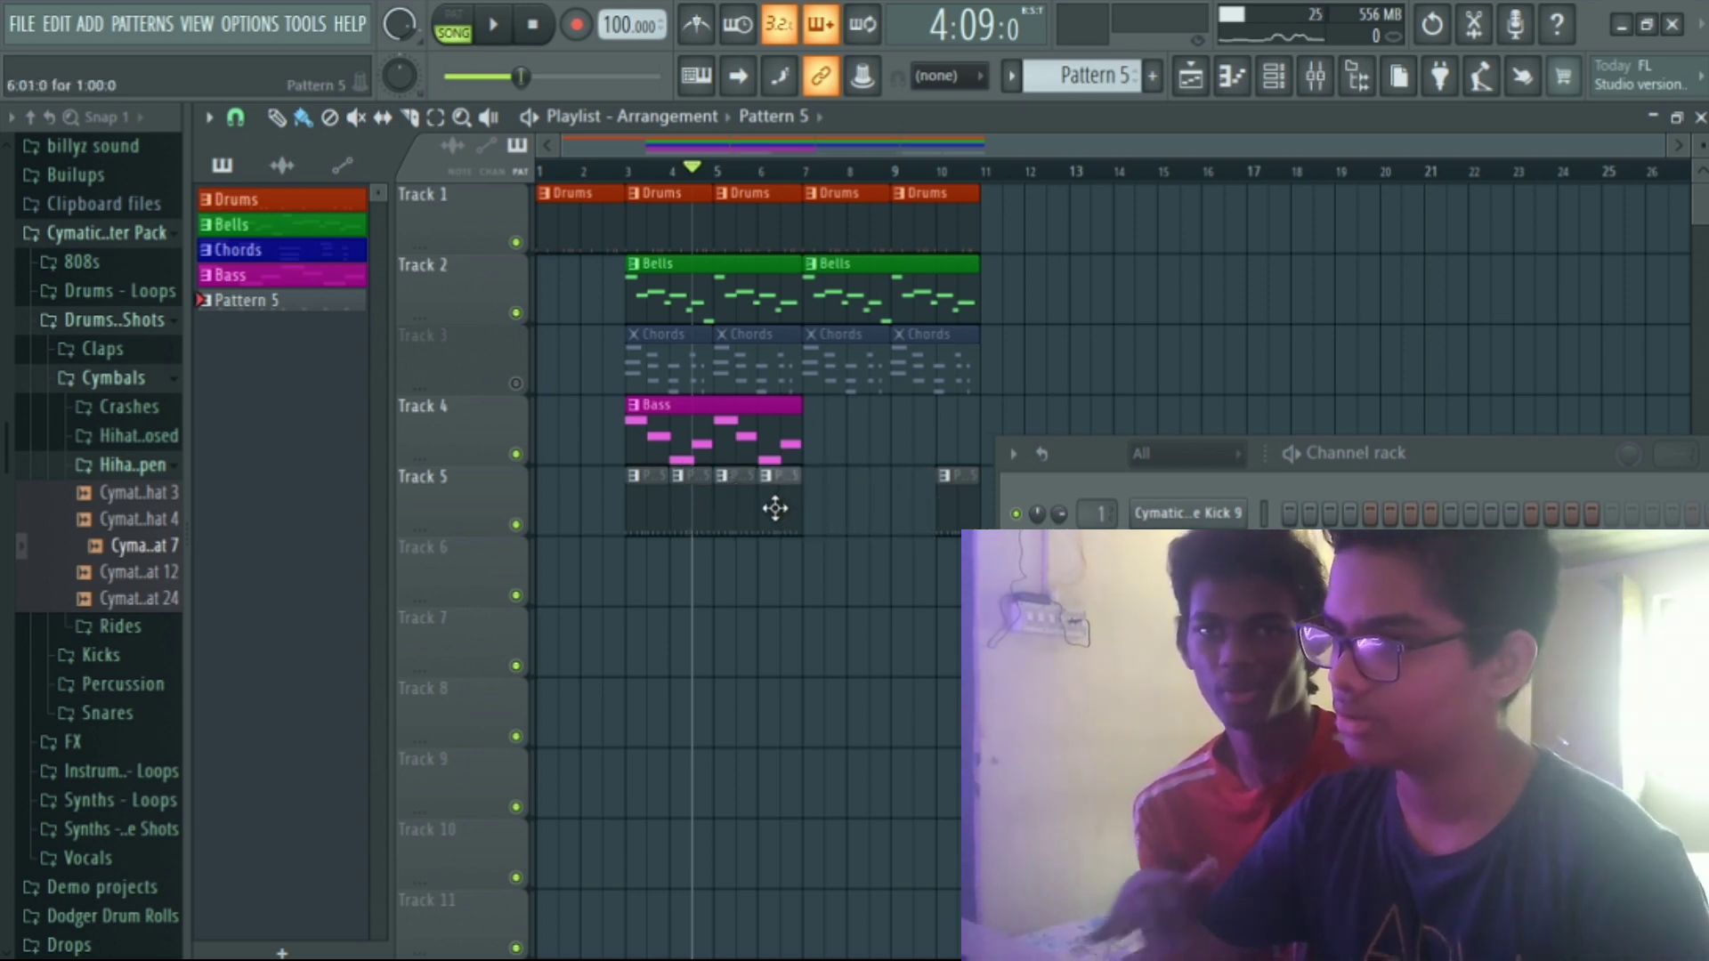
left_click_drag(940, 501, 799, 490)
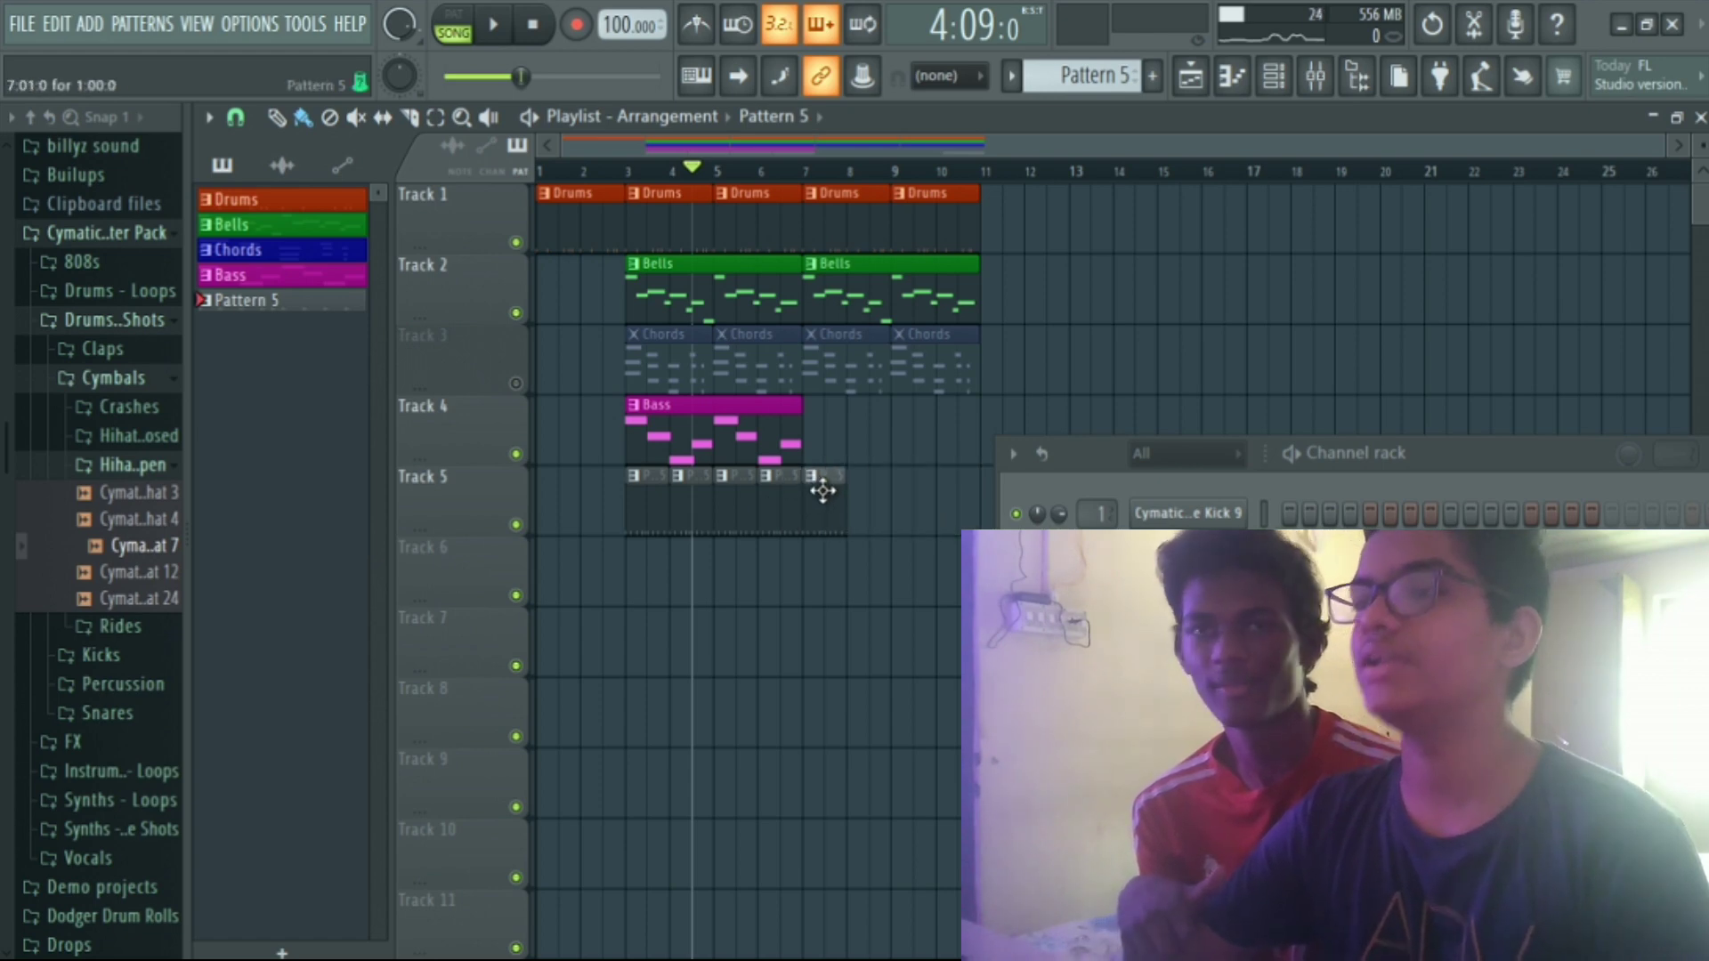